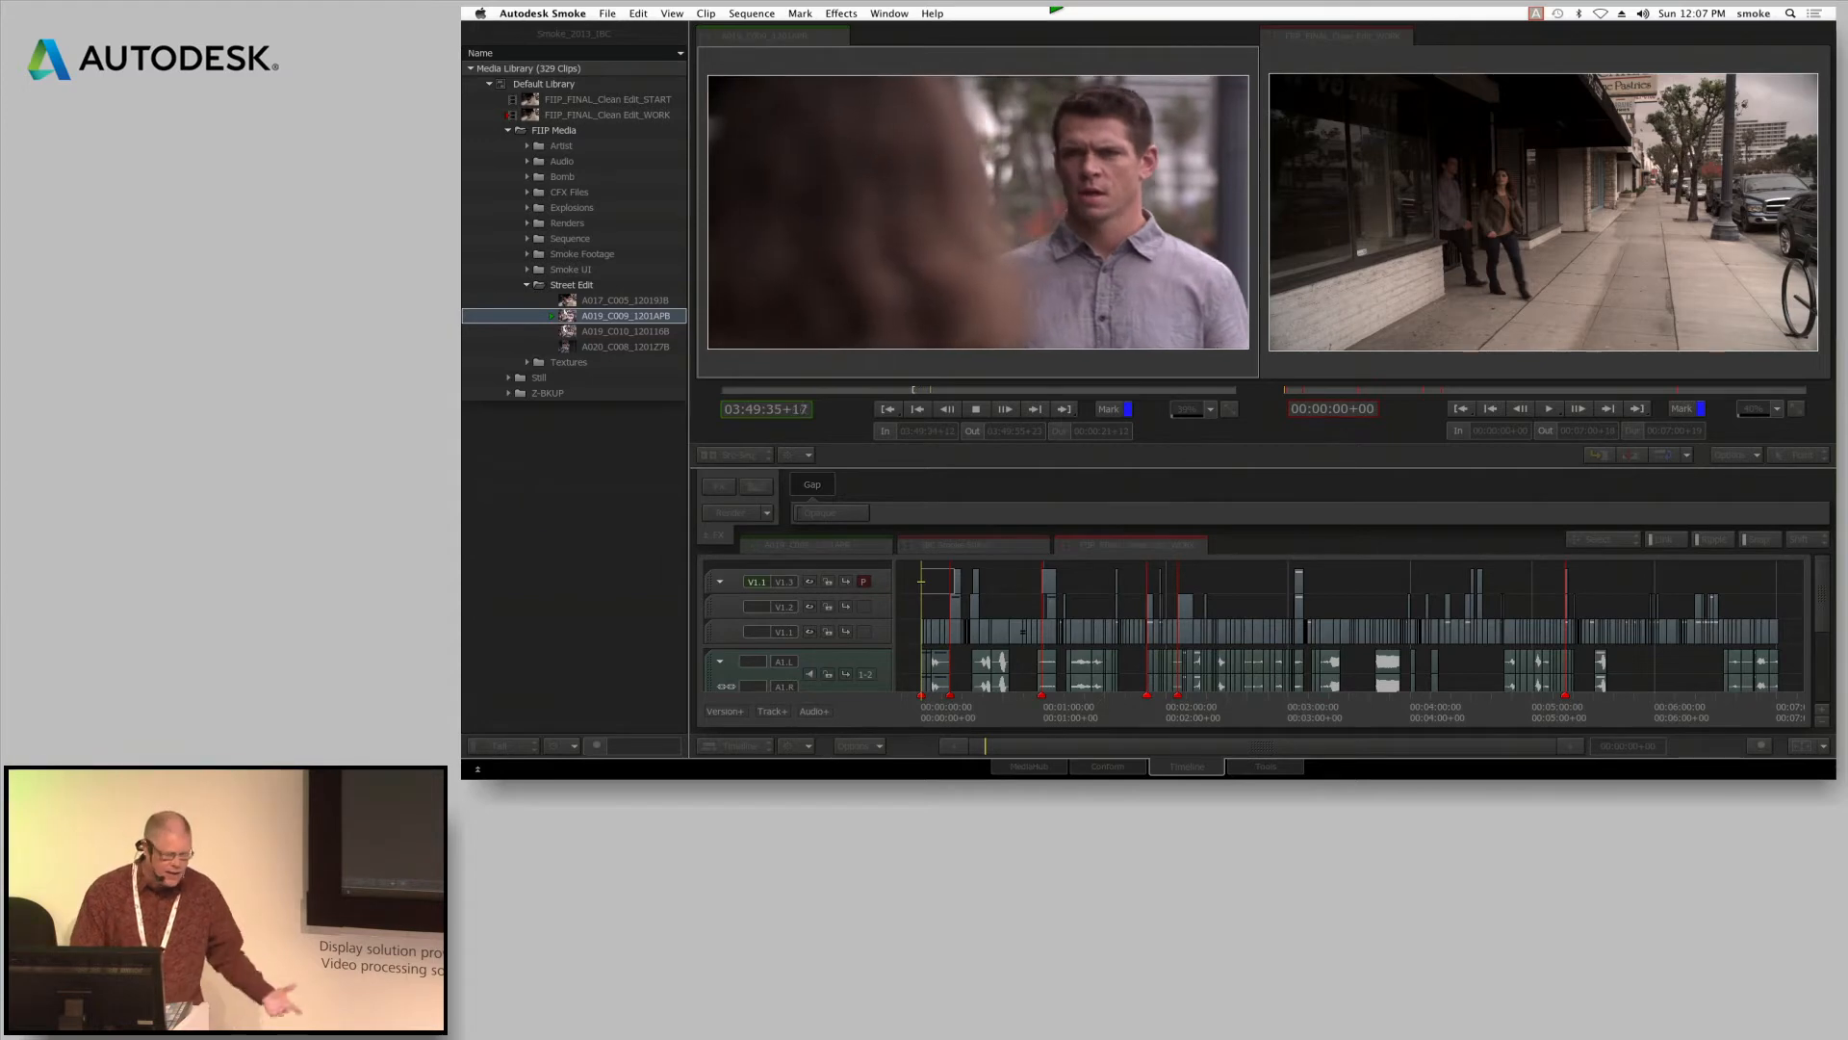
Mark the out point of source clip A019_C009_1201APB at 03:49:37+15 and stop its playback
{"action": "key", "text": "o"}
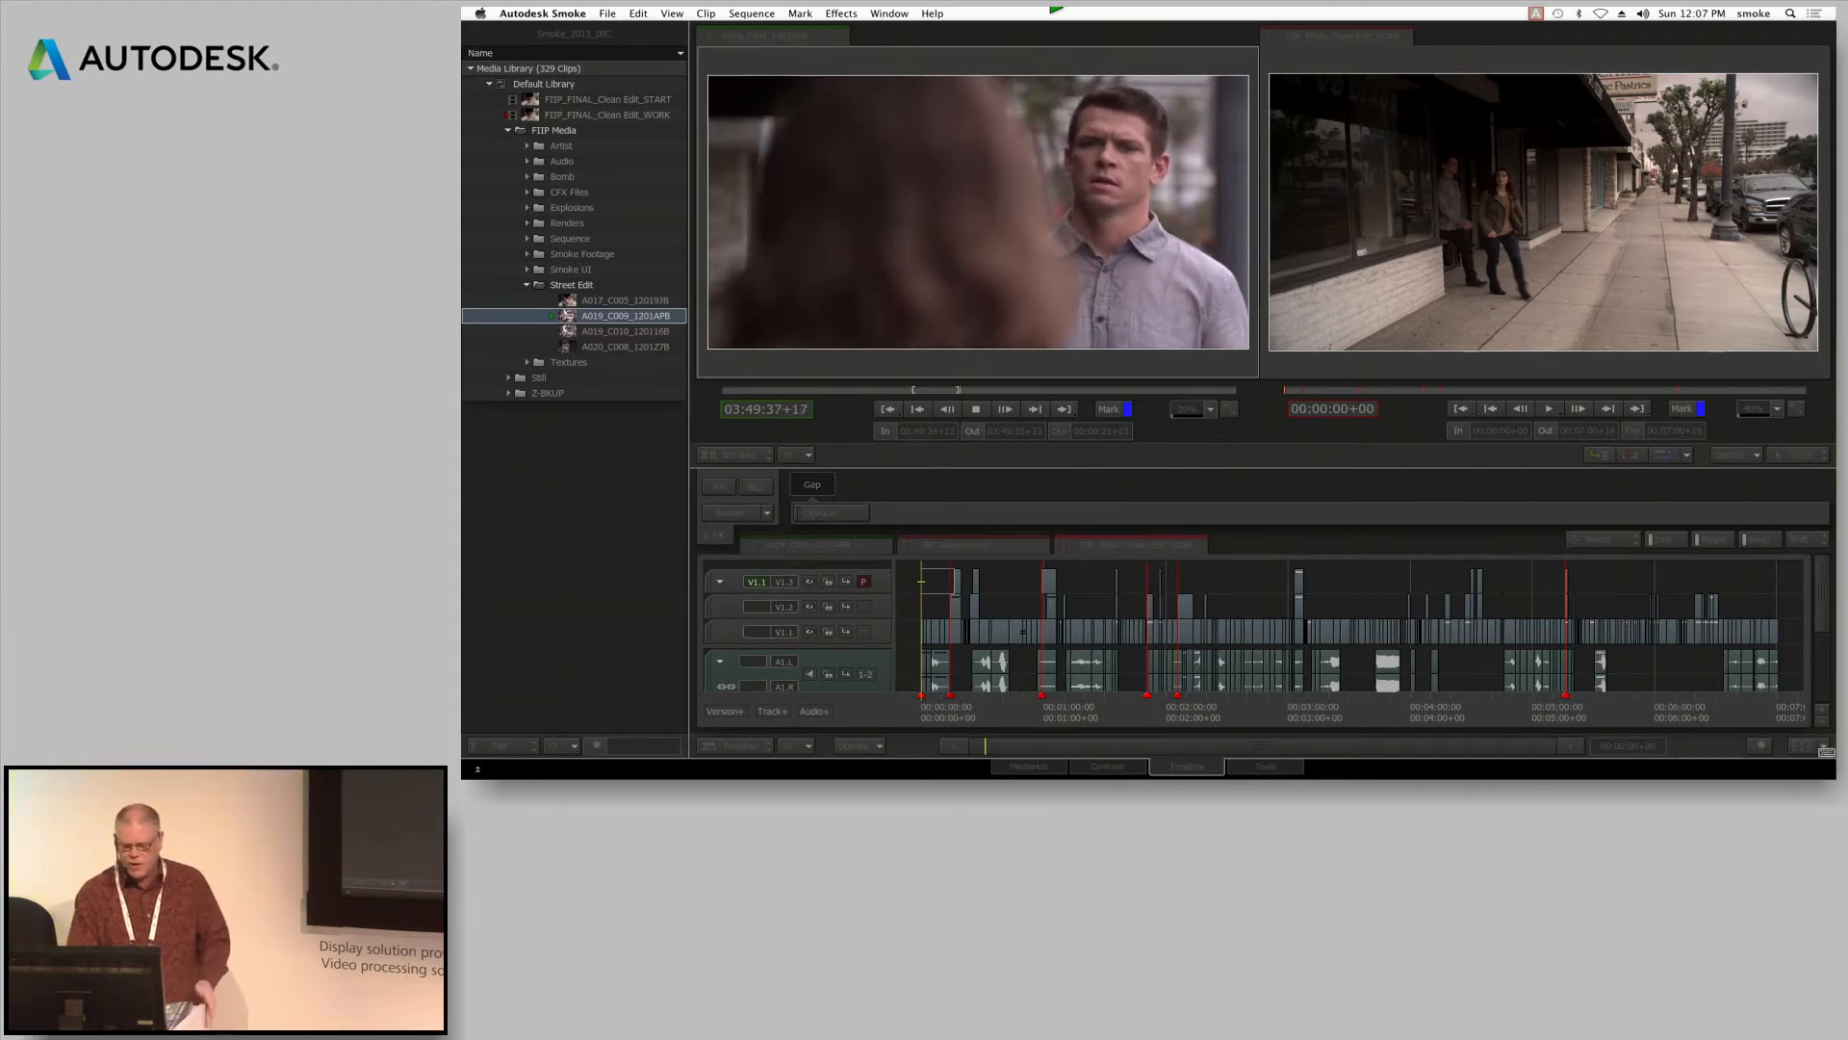
{"action": "key", "text": "space"}
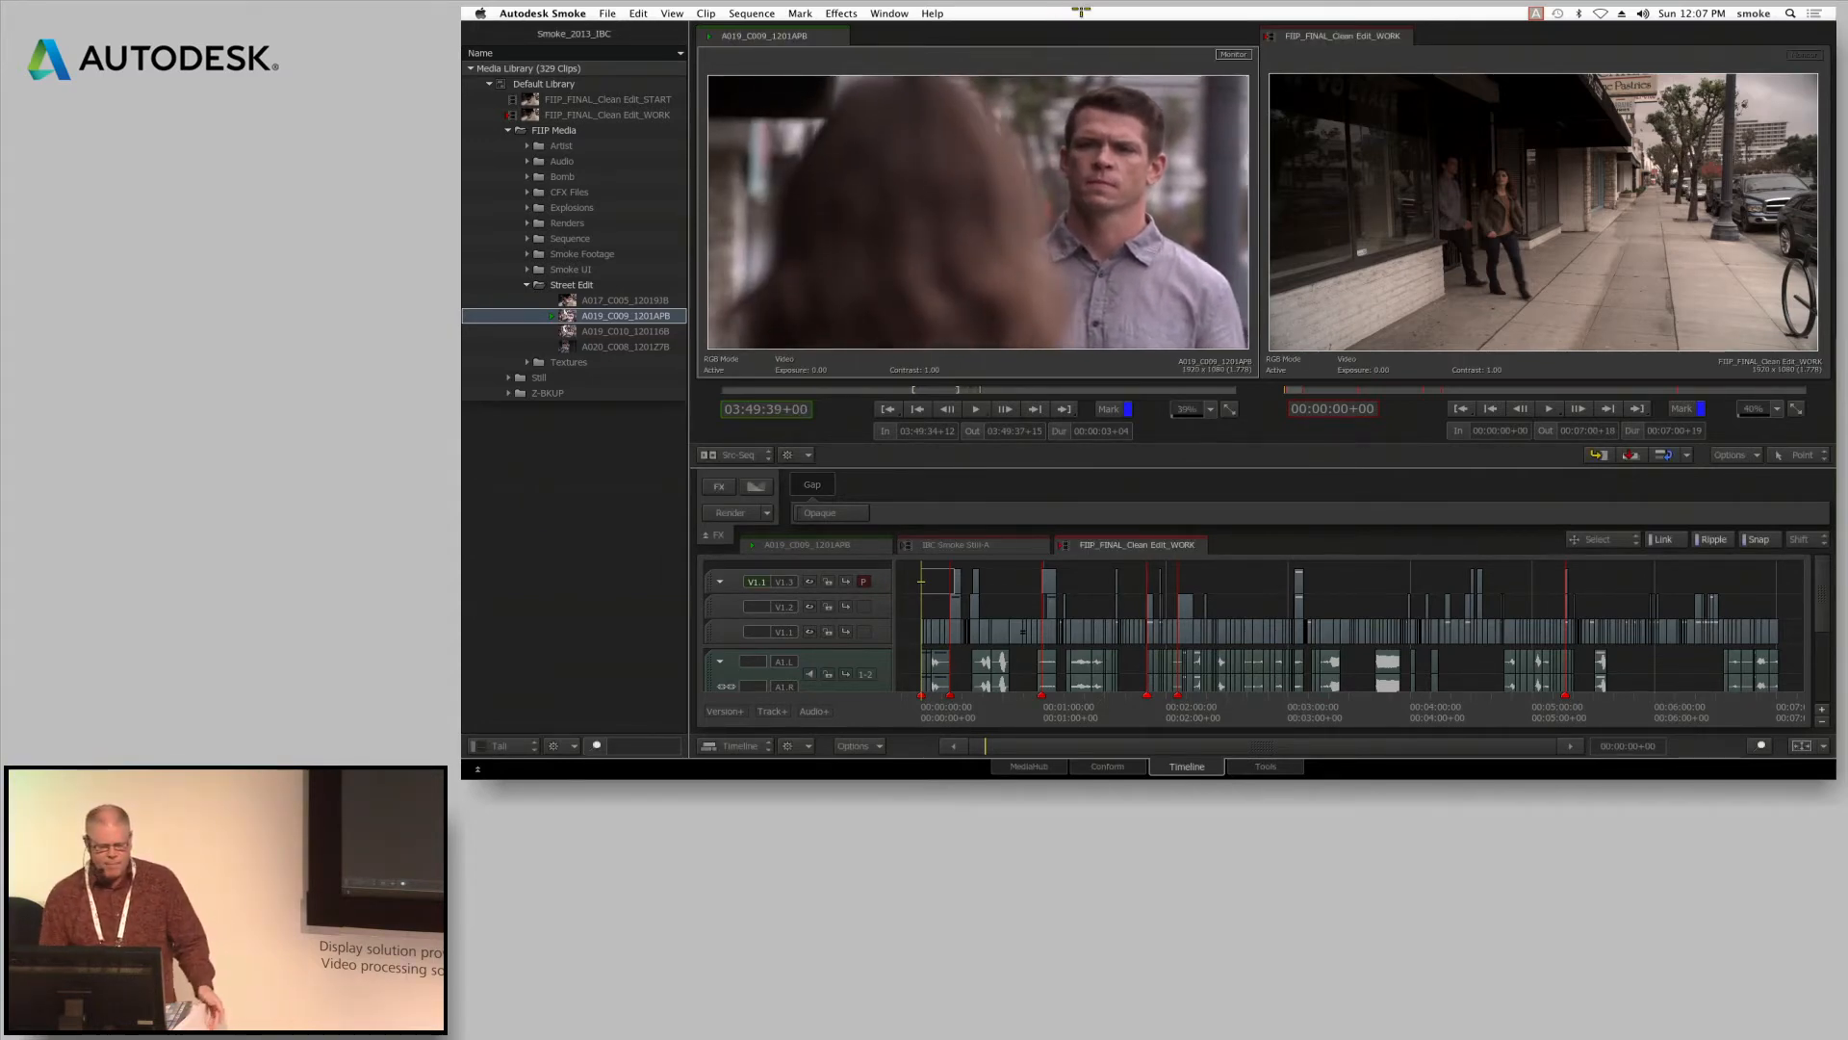
{"action": "key", "text": "ctrl+Down"}
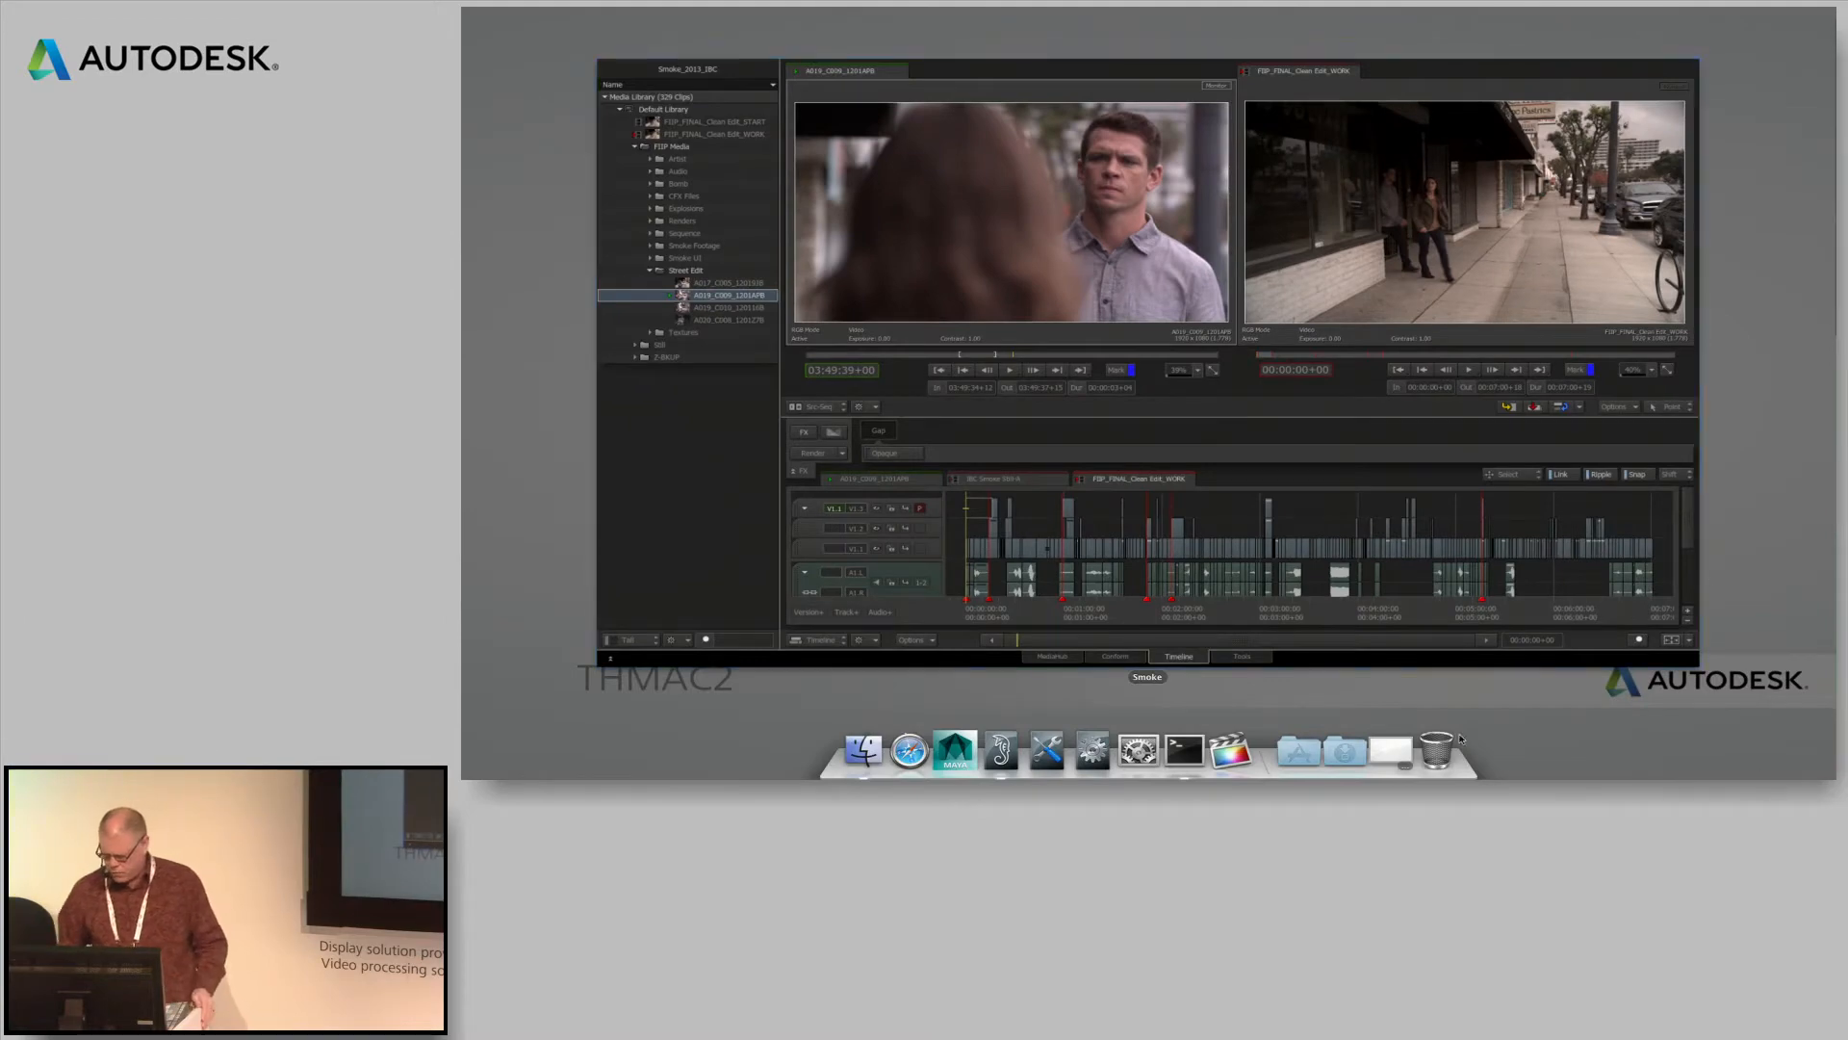
{"action": "key", "text": "ctrl+Down"}
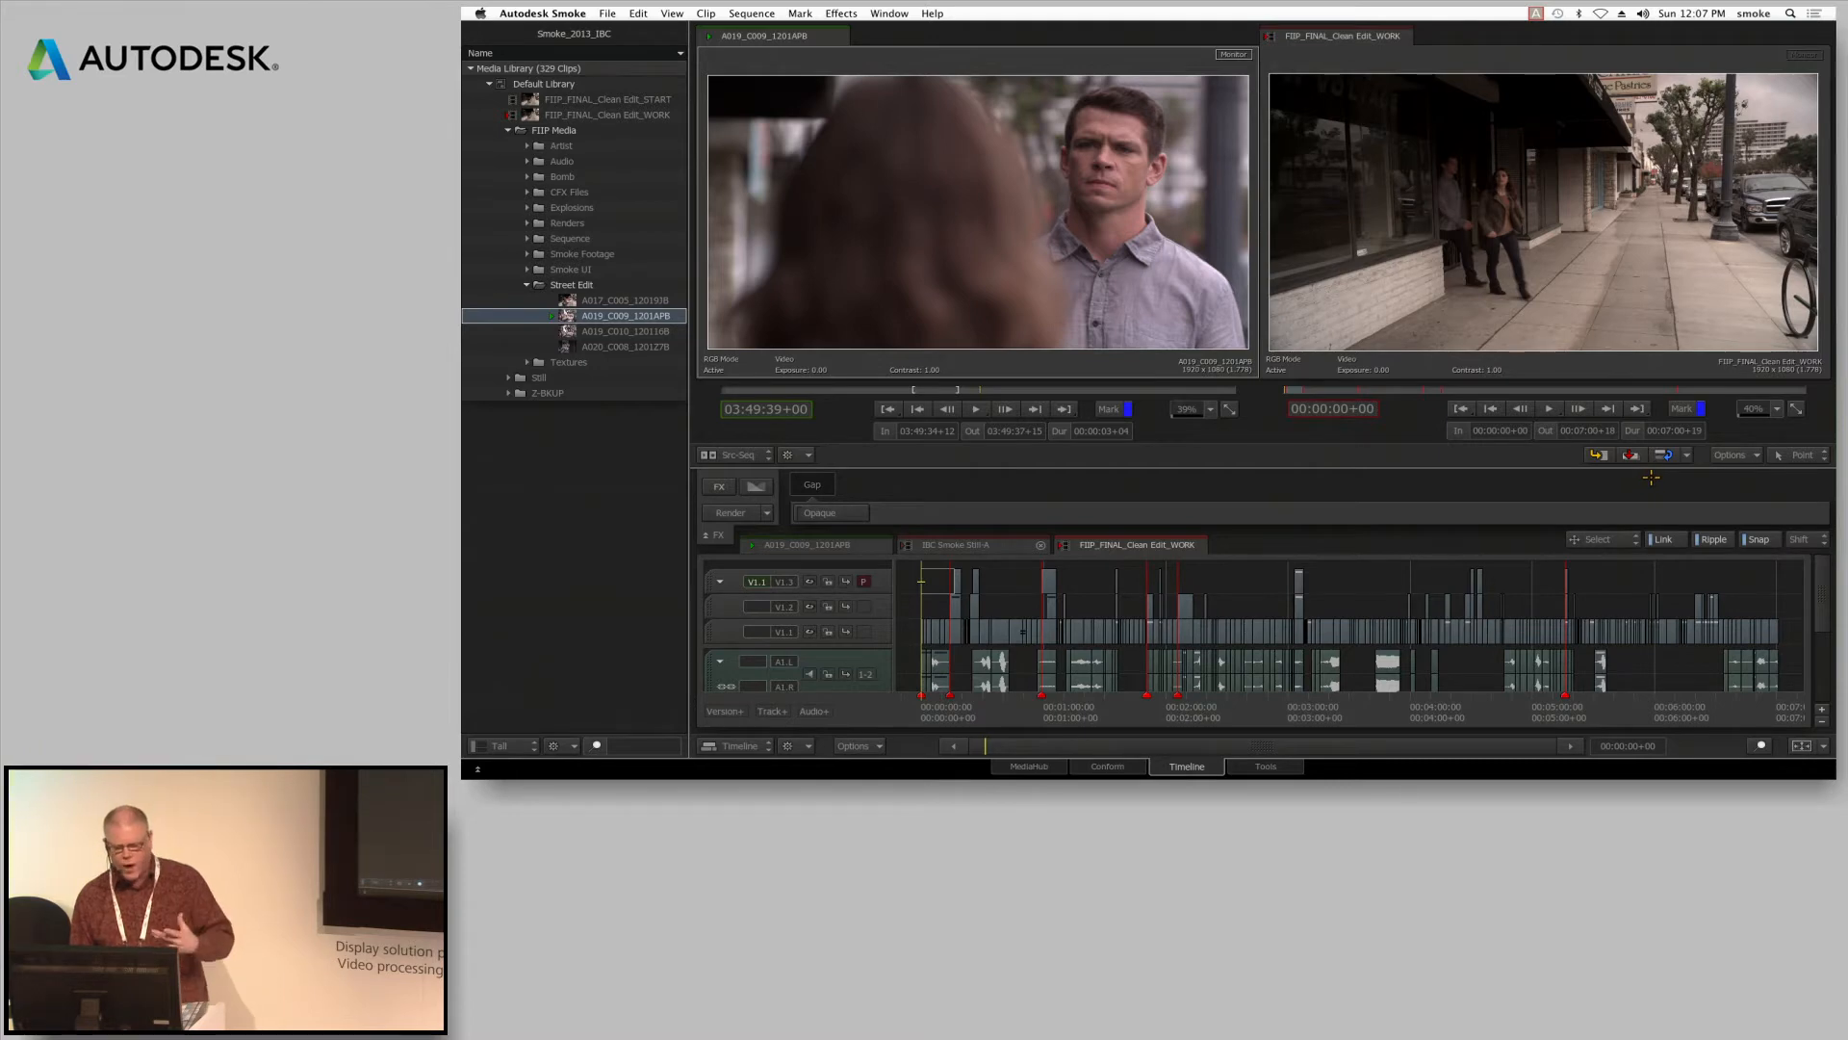
{"action": "left_click_drag", "start_coordinate": [1176, 279], "coordinate": [911, 231]}
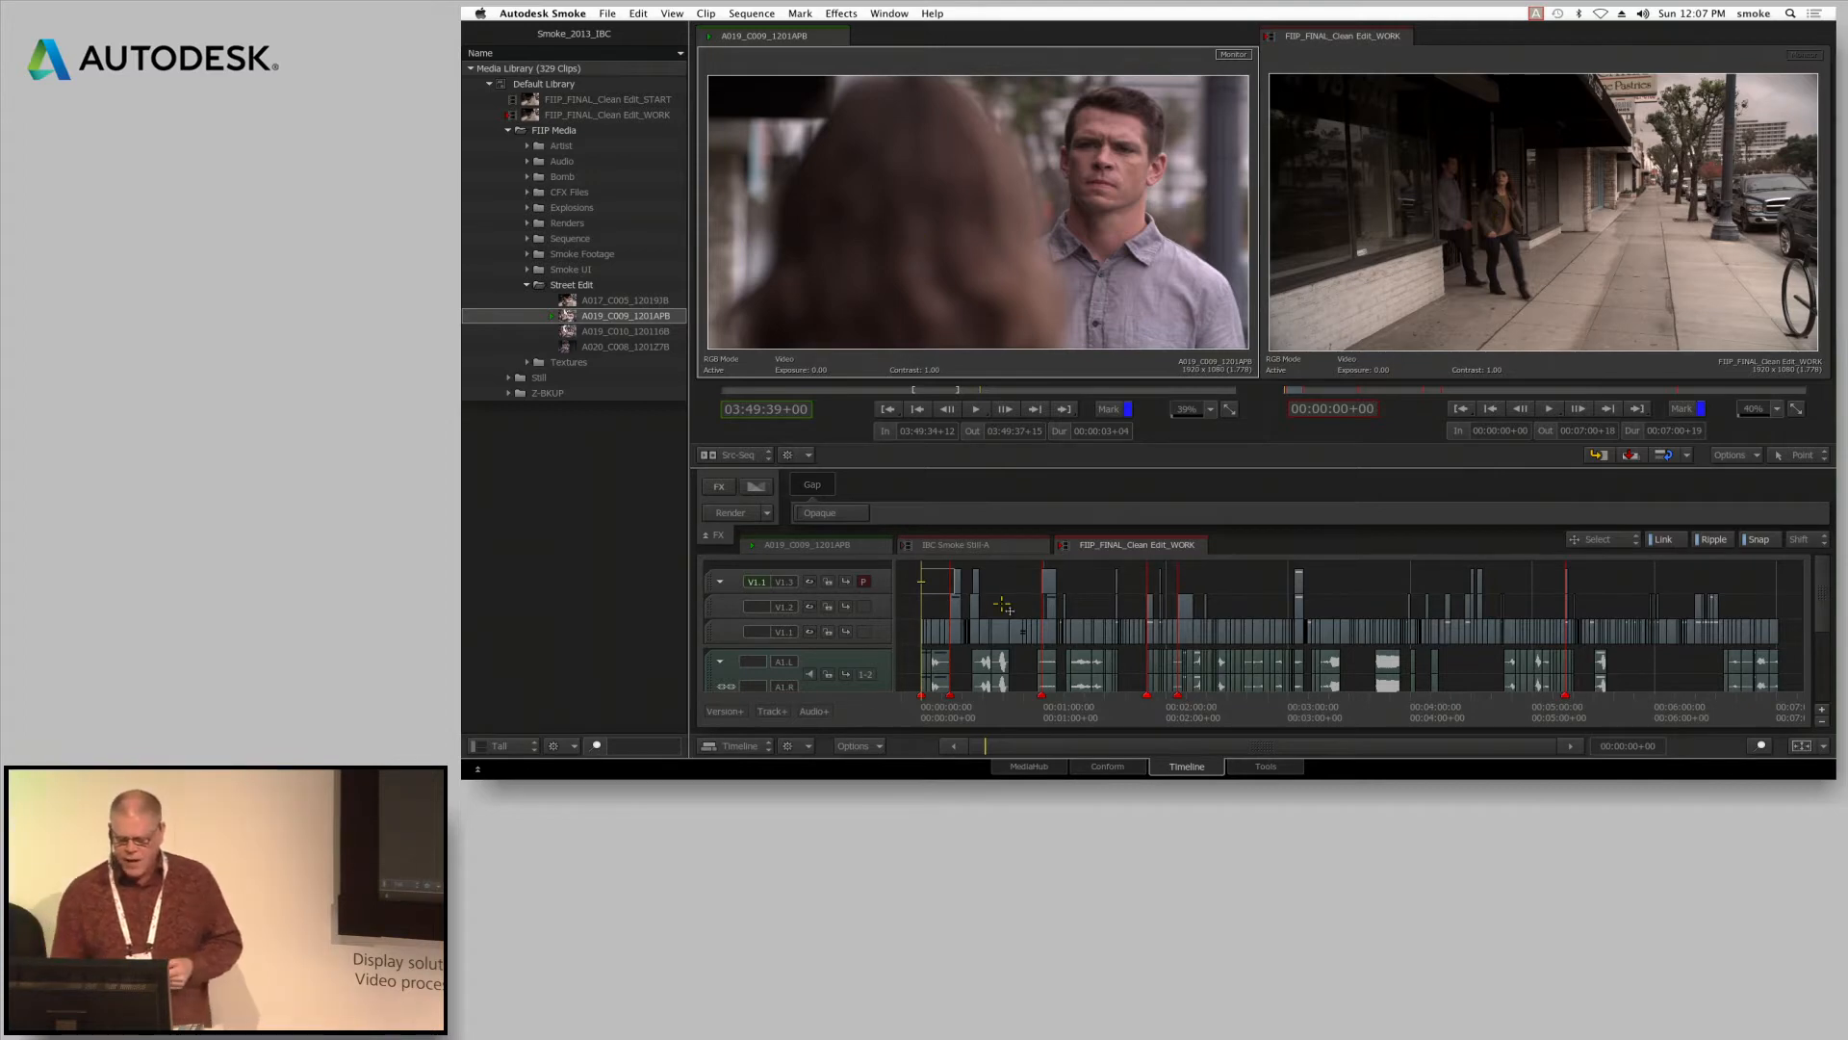
Park the playhead at 00:00:03+18 in the FIIP_FINAL_Clean Edit_WORK sequence and select the A019 segment under it
{"action": "left_click_drag", "start_coordinate": [978, 747], "coordinate": [1002, 371]}
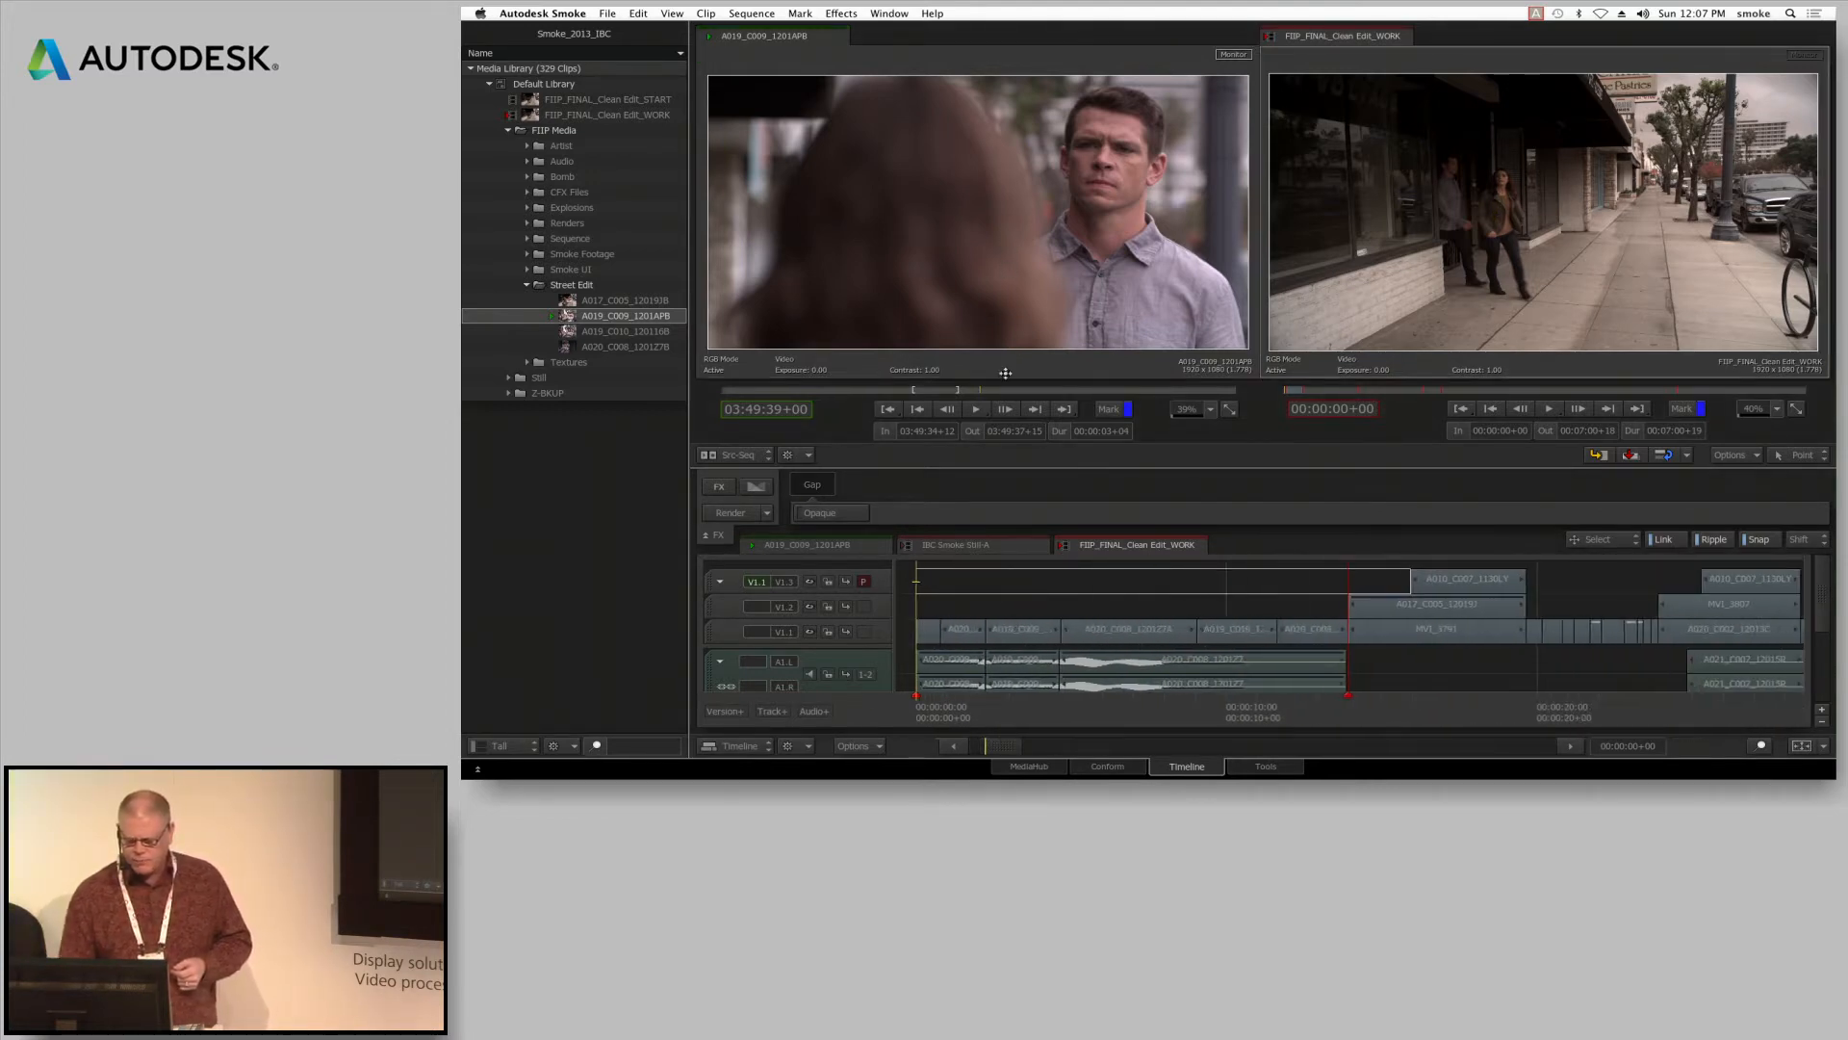
{"action": "left_click_drag", "start_coordinate": [960, 705], "coordinate": [1033, 706]}
{"action": "left_click", "coordinate": [1059, 627]}
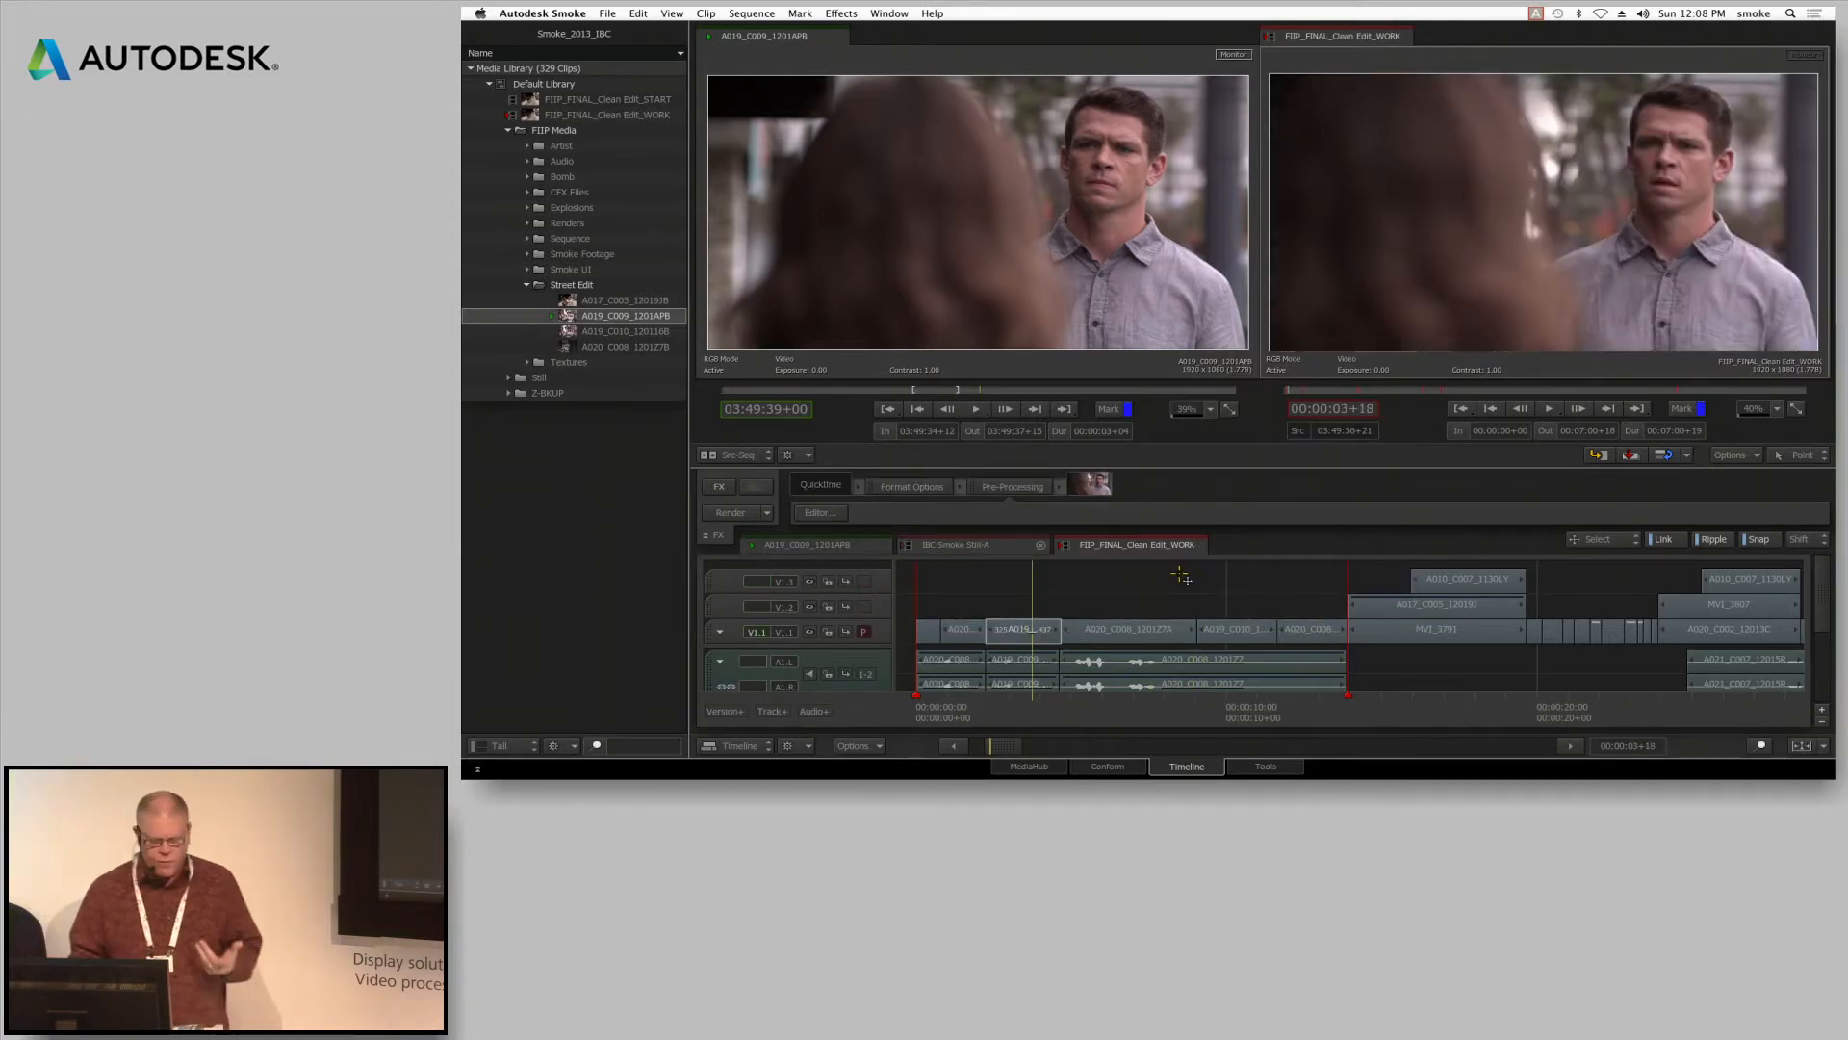
Trim the cut between the A019 and A020_C008 segments, shortening the outgoing side by 4 frames during looped playback in Trim View
{"action": "left_click", "coordinate": [1575, 540]}
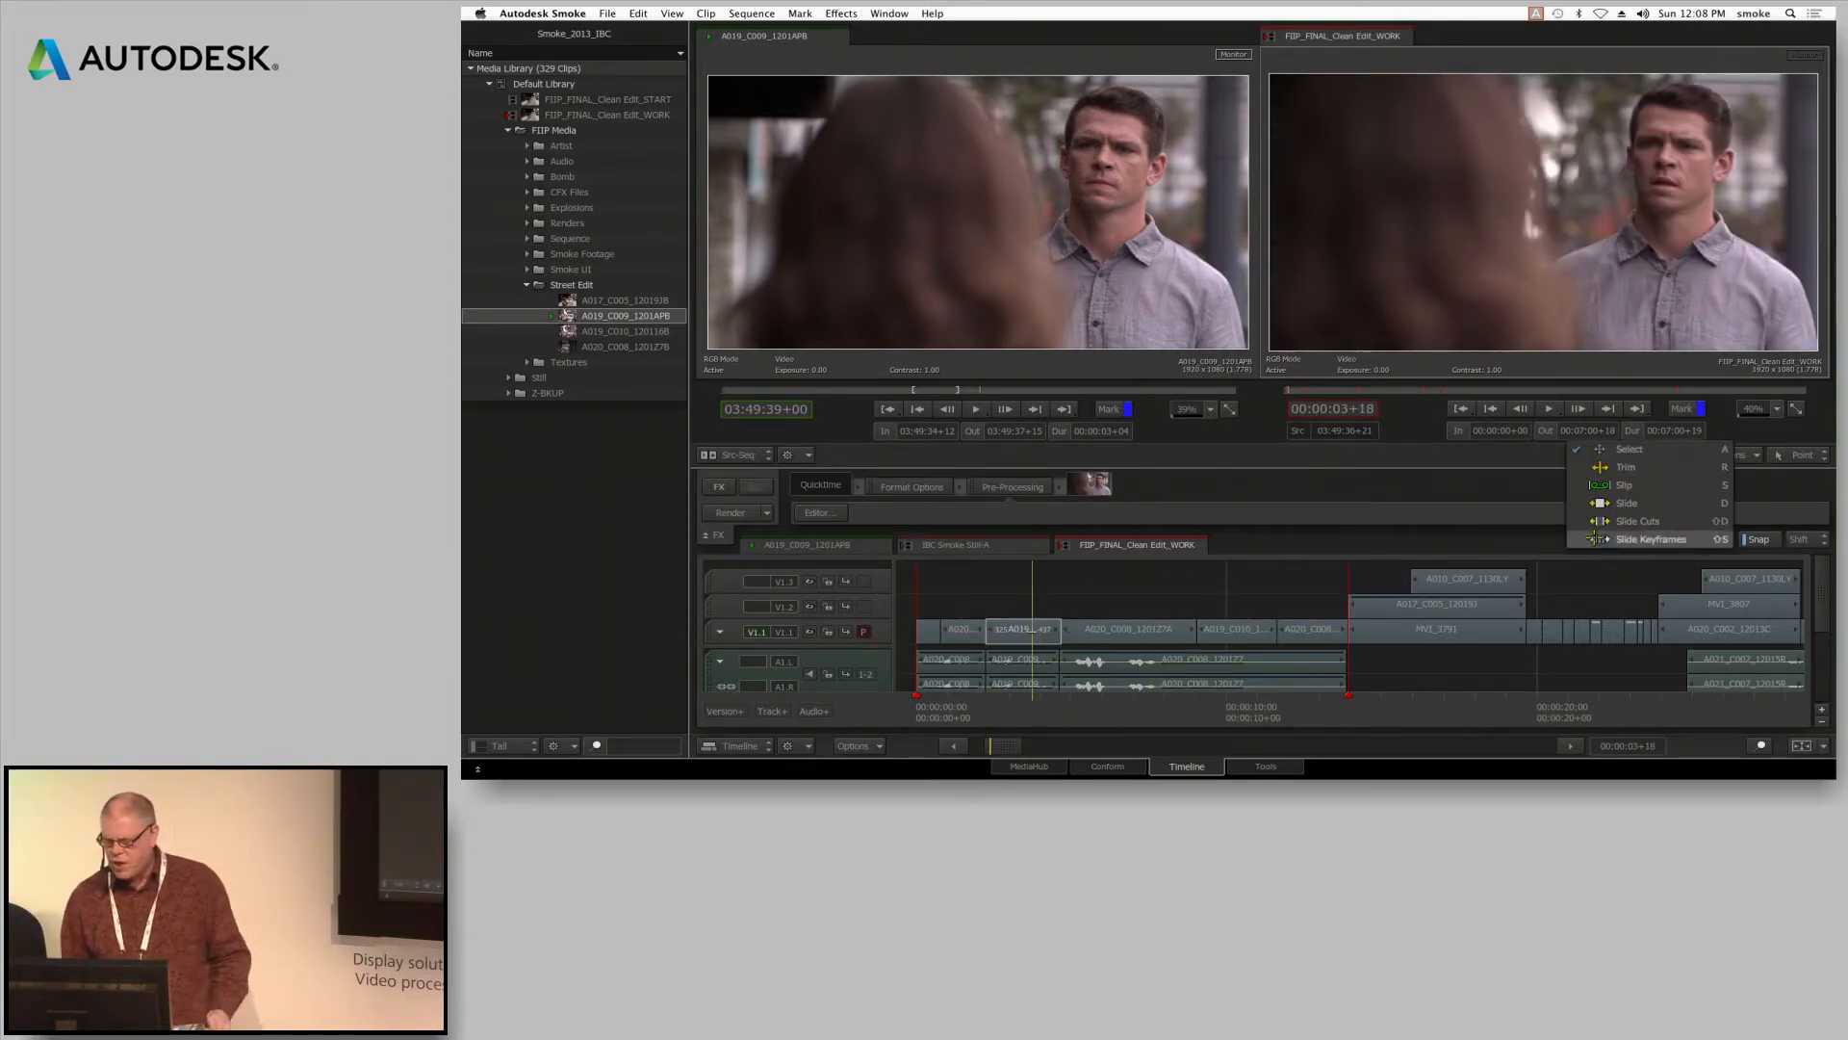
{"action": "left_click", "coordinate": [1636, 468]}
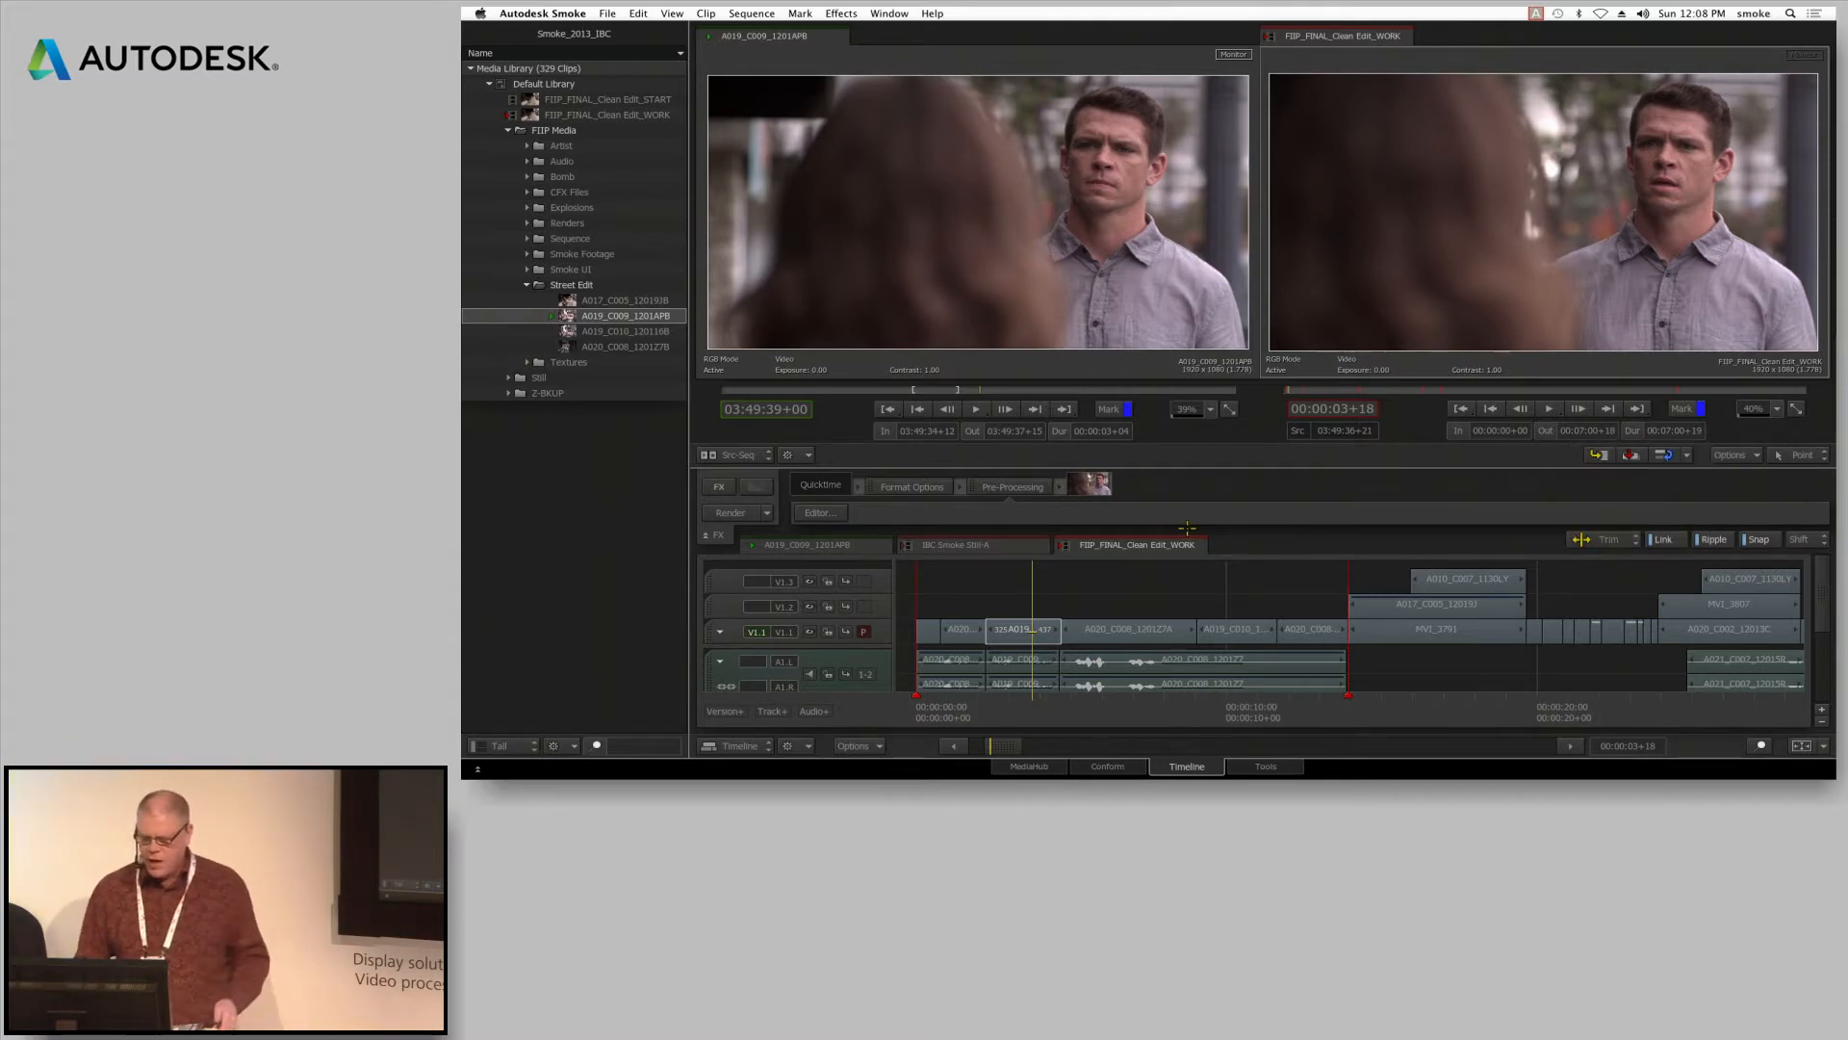
{"action": "left_click", "coordinate": [1079, 637]}
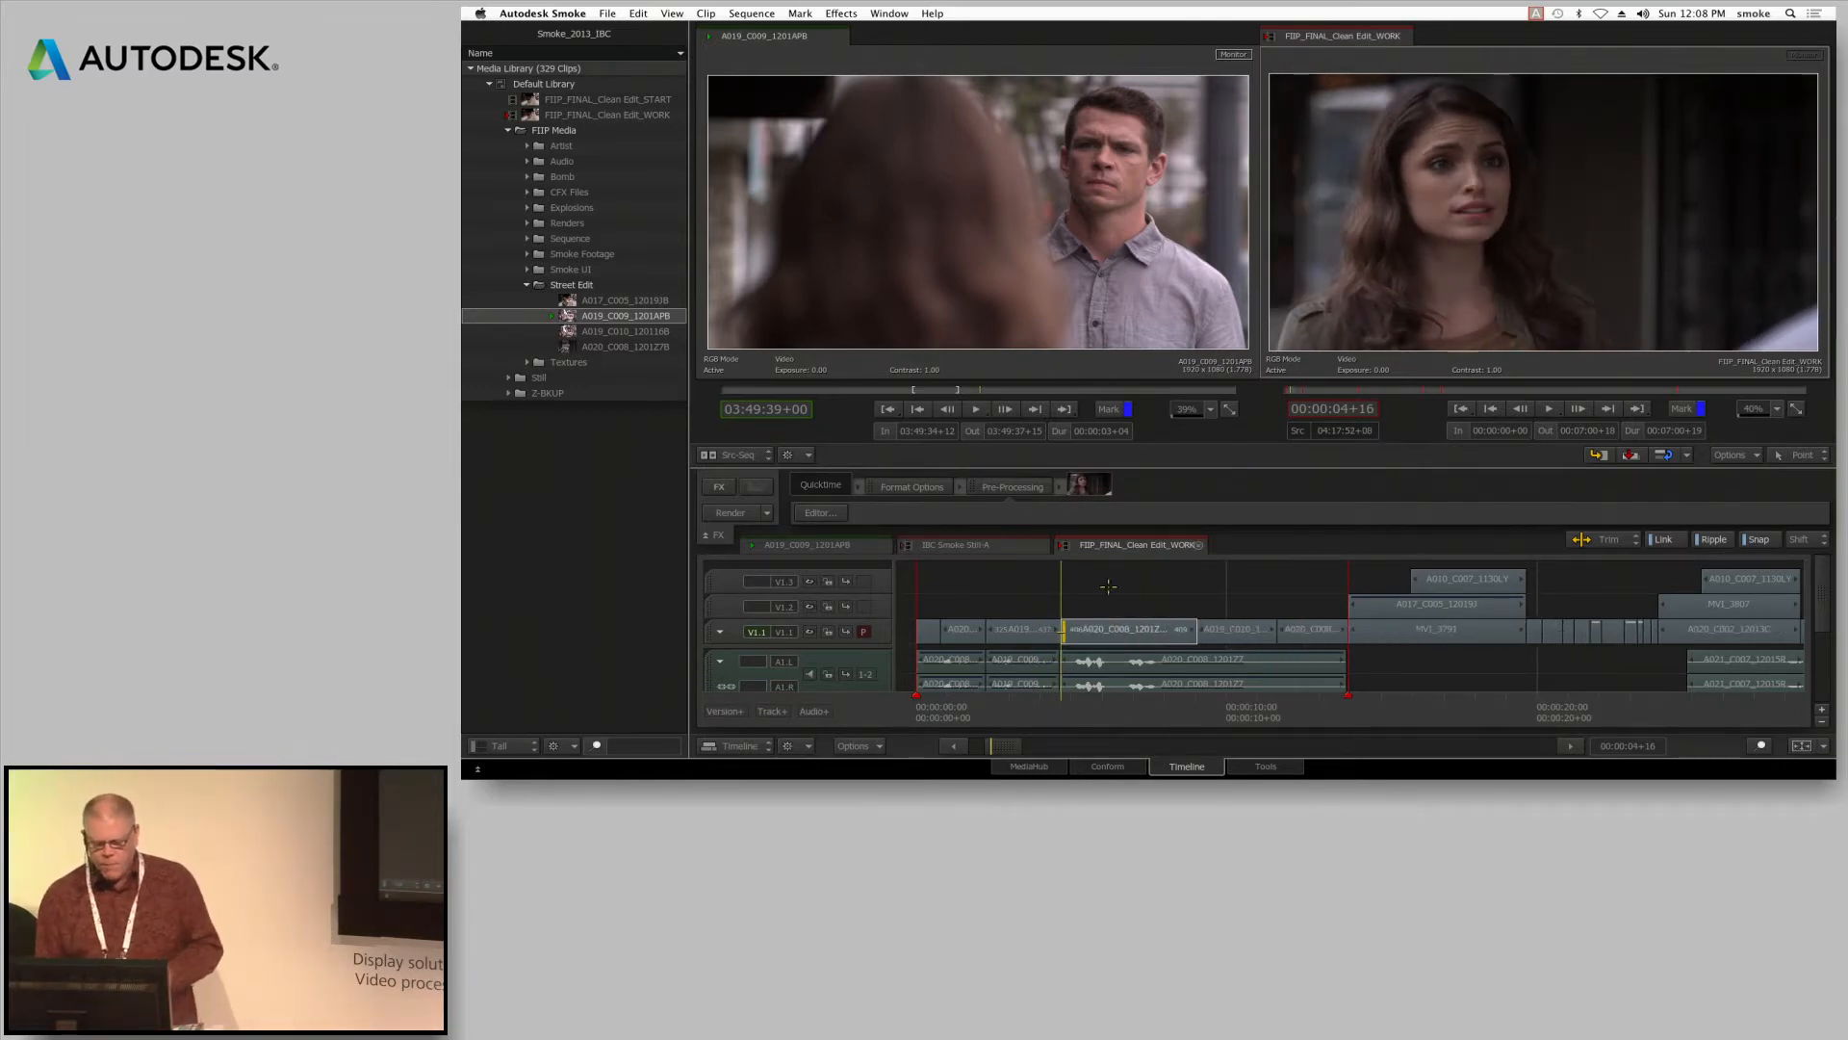
{"action": "left_click", "coordinate": [1061, 626]}
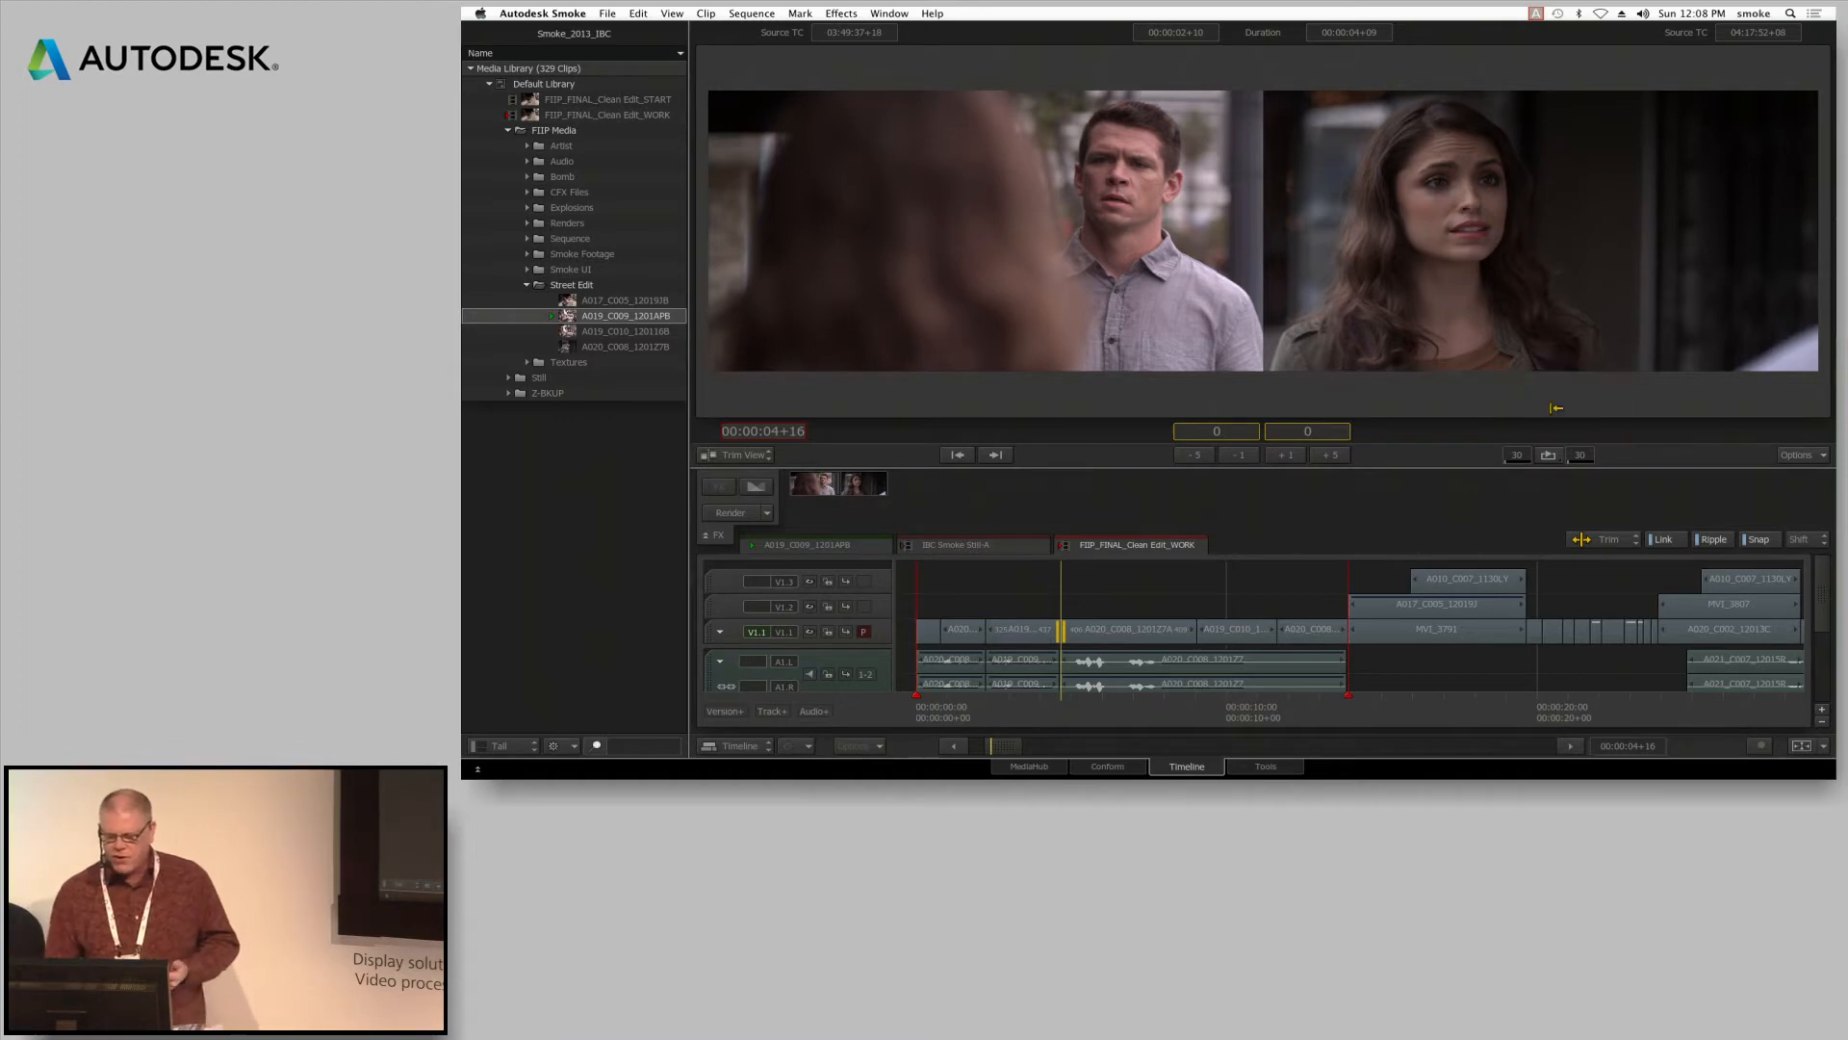
{"action": "left_click", "coordinate": [1547, 453]}
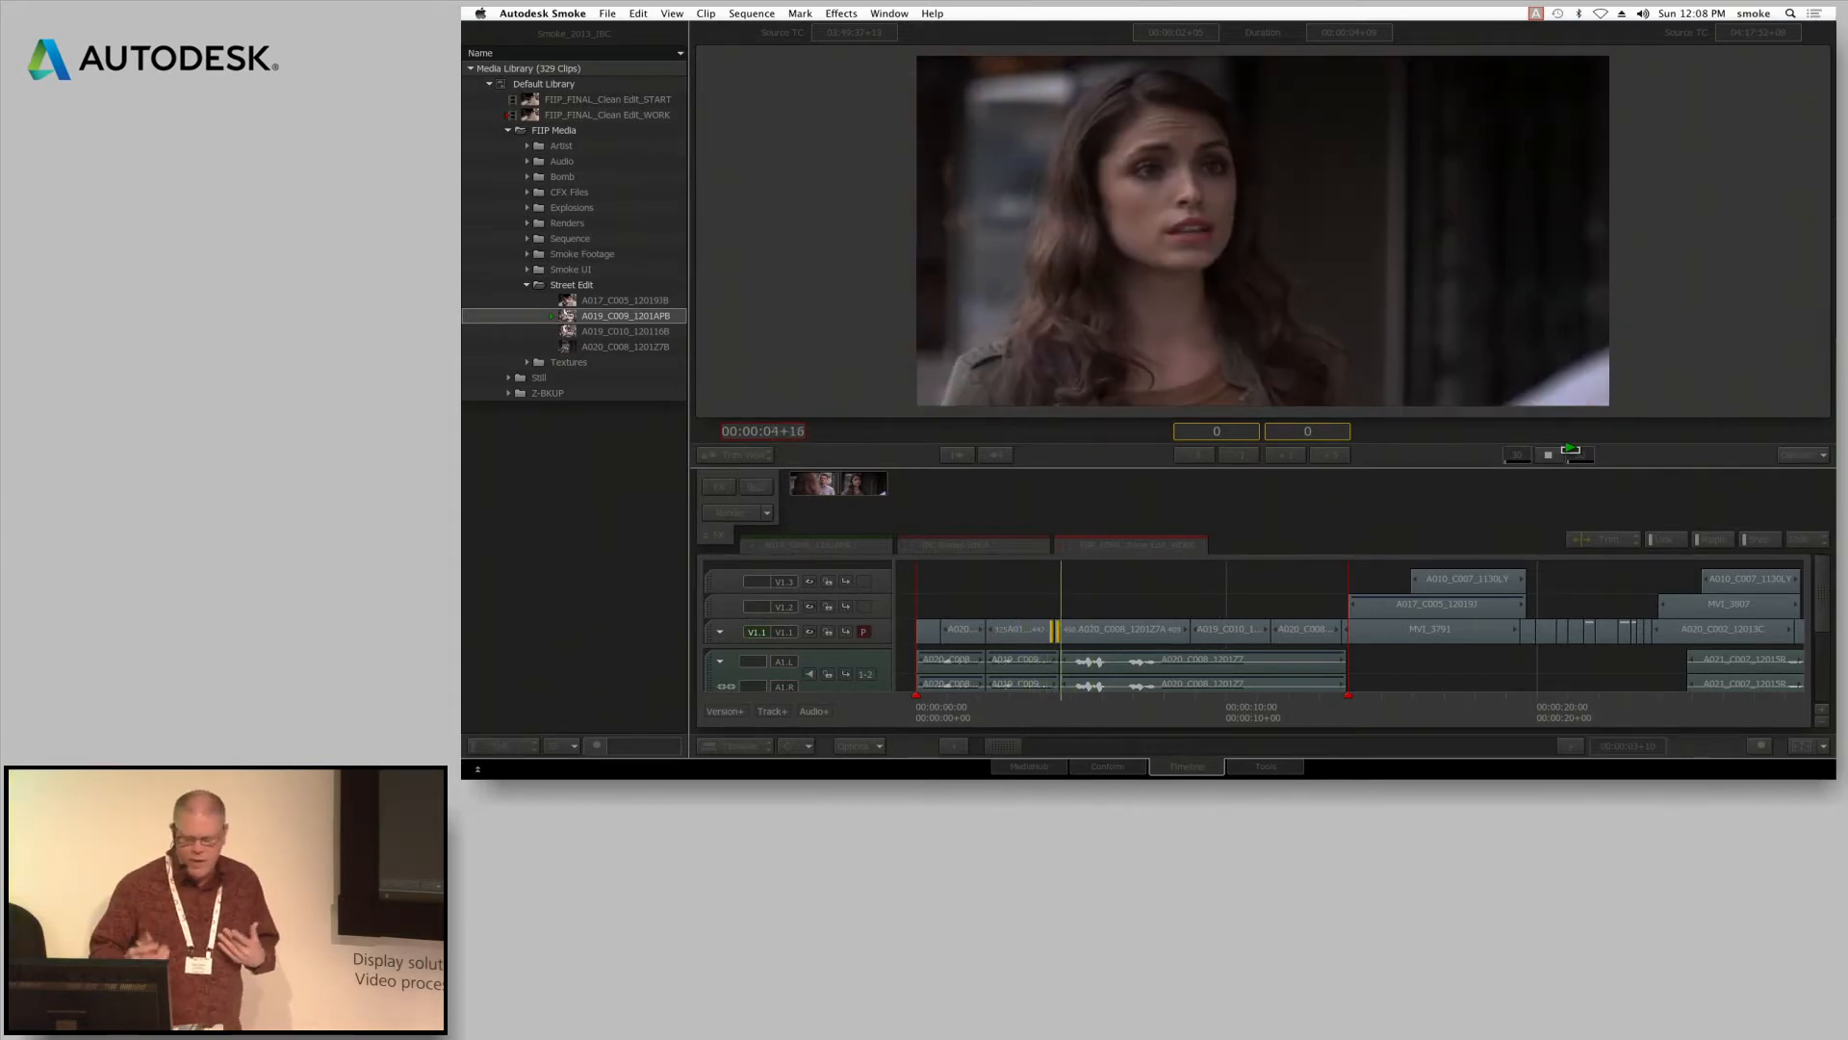
{"action": "key", "text": "space"}
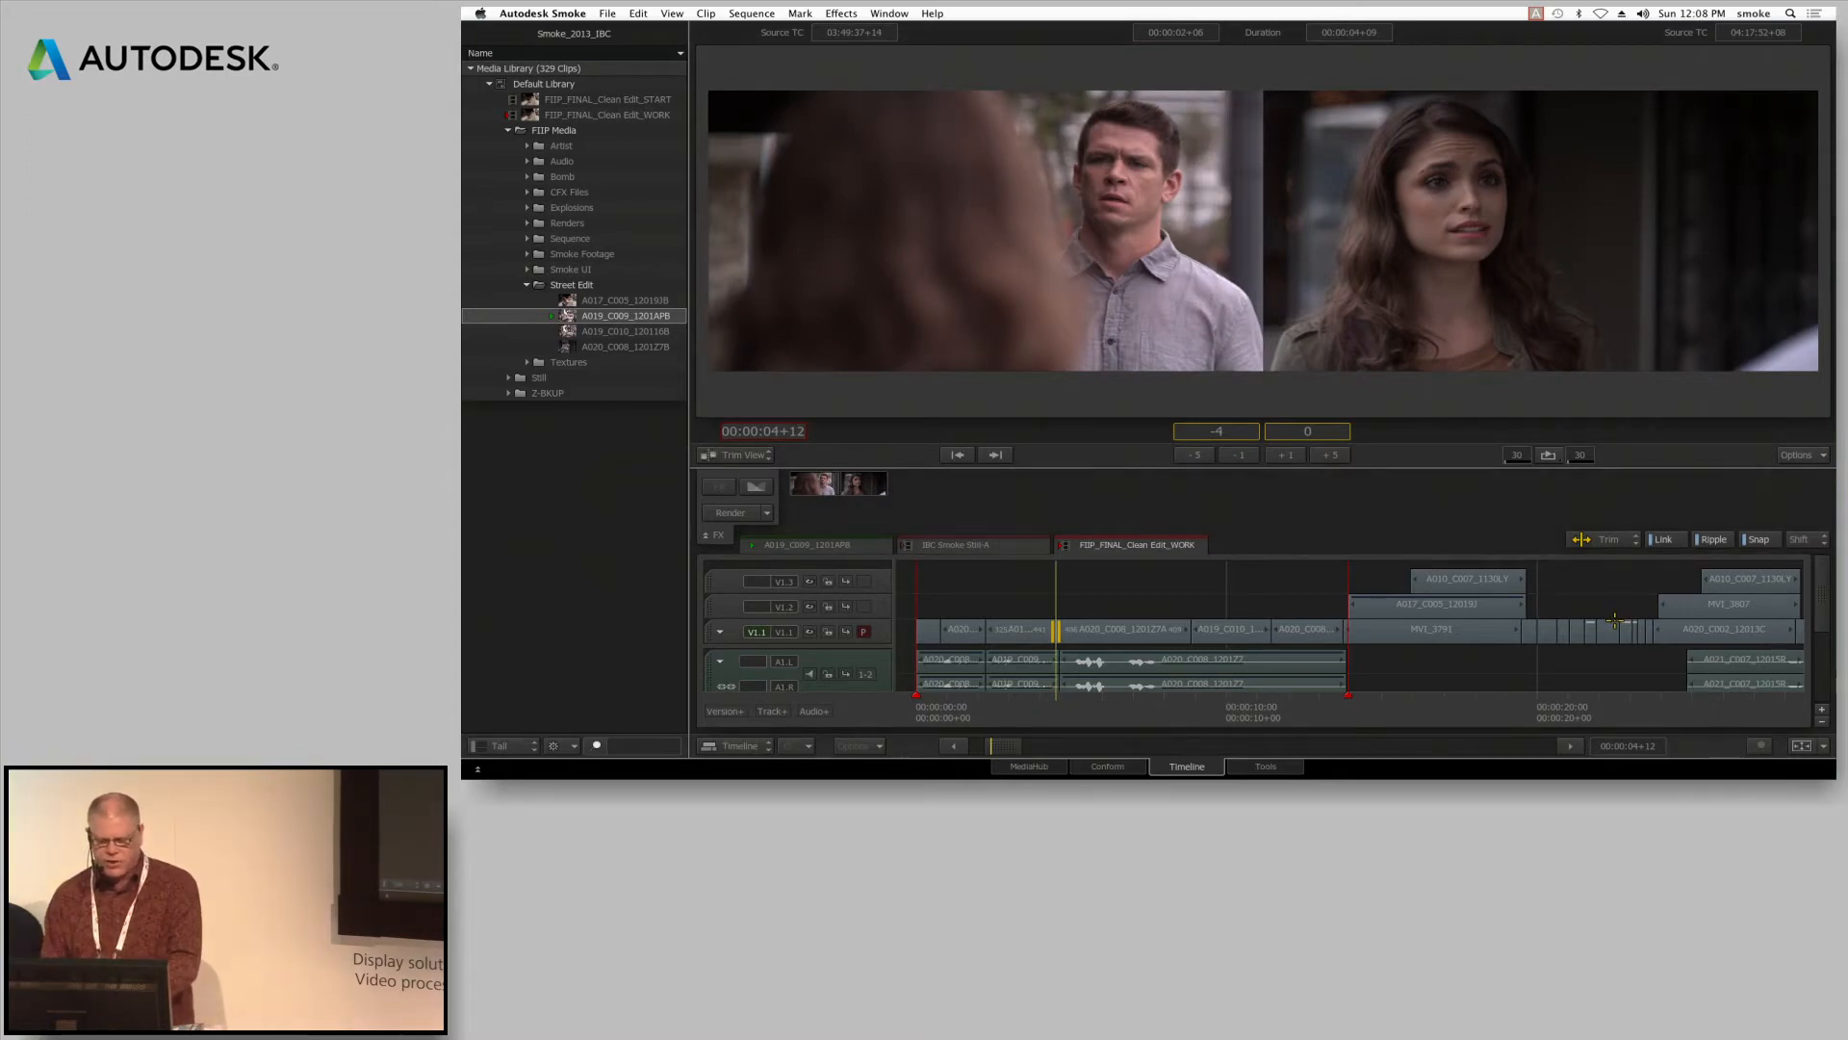
Return to the source-sequence view, park the playhead at 00:00:05+11 and nudge the selected cut frame by frame in both directions
{"action": "key", "text": "alt+2"}
{"action": "mouse_move", "coordinate": [1067, 709]}
{"action": "left_mouse_down"}
{"action": "mouse_move", "coordinate": [1265, 711]}
{"action": "mouse_move", "coordinate": [1084, 710]}
{"action": "left_mouse_up"}
{"action": "key", "text": "comma"}
{"action": "key", "text": "period"}
{"action": "key", "text": "period"}
{"action": "key", "text": "period"}
{"action": "key", "text": "period"}
{"action": "key", "text": "comma"}
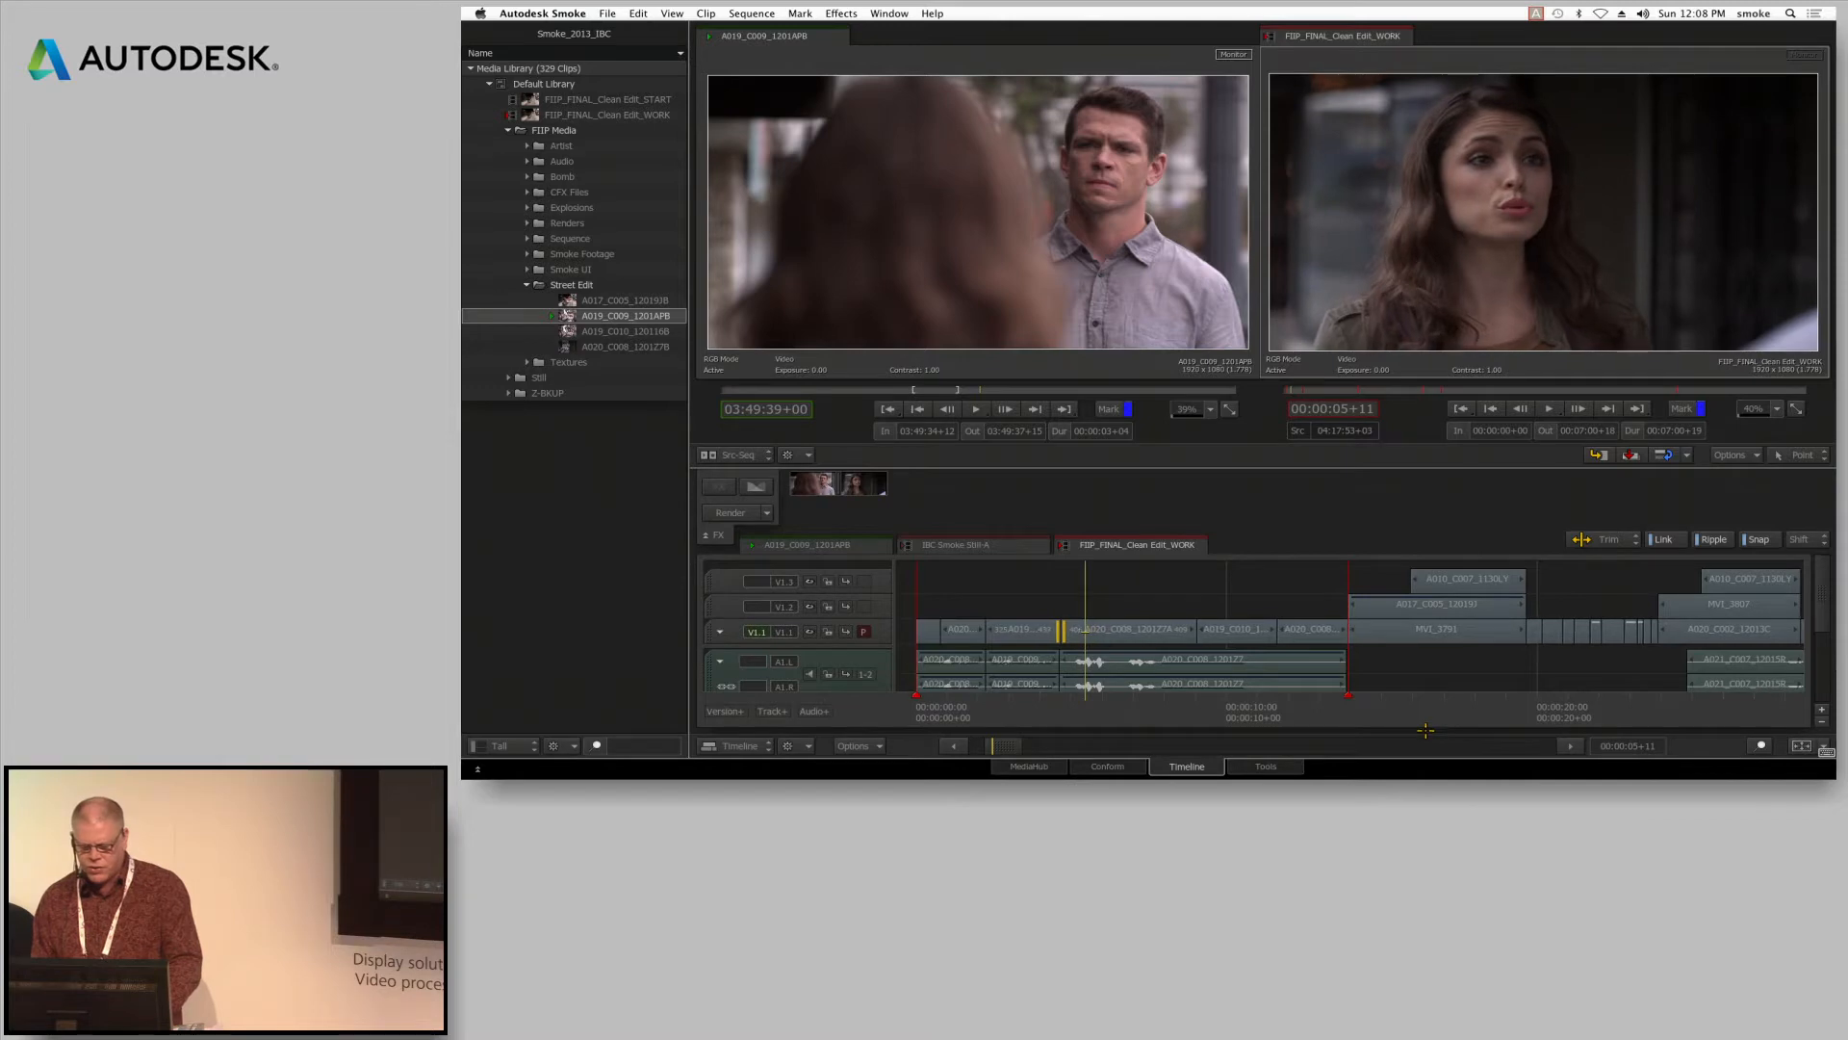
Add a Colour Correct effect to the A020_C008 segment in the sequence
{"action": "left_click", "coordinate": [1128, 624]}
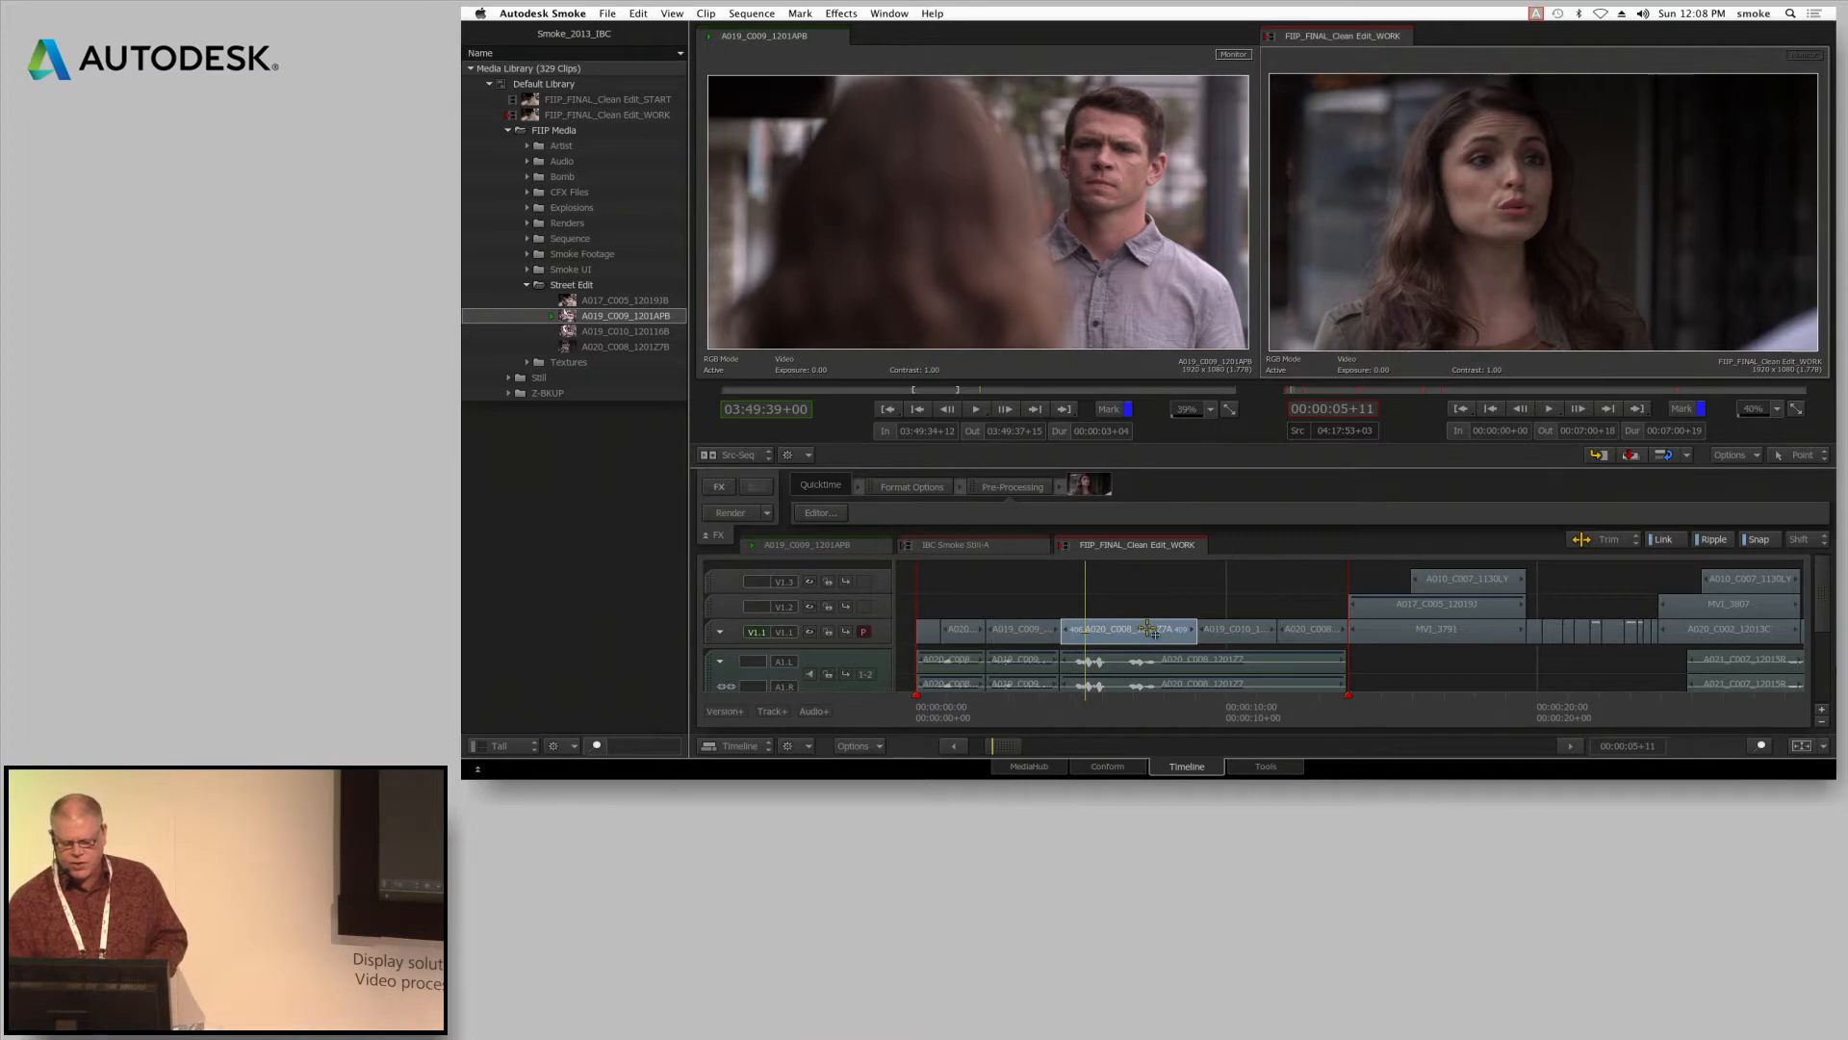
{"action": "left_click", "coordinate": [718, 486]}
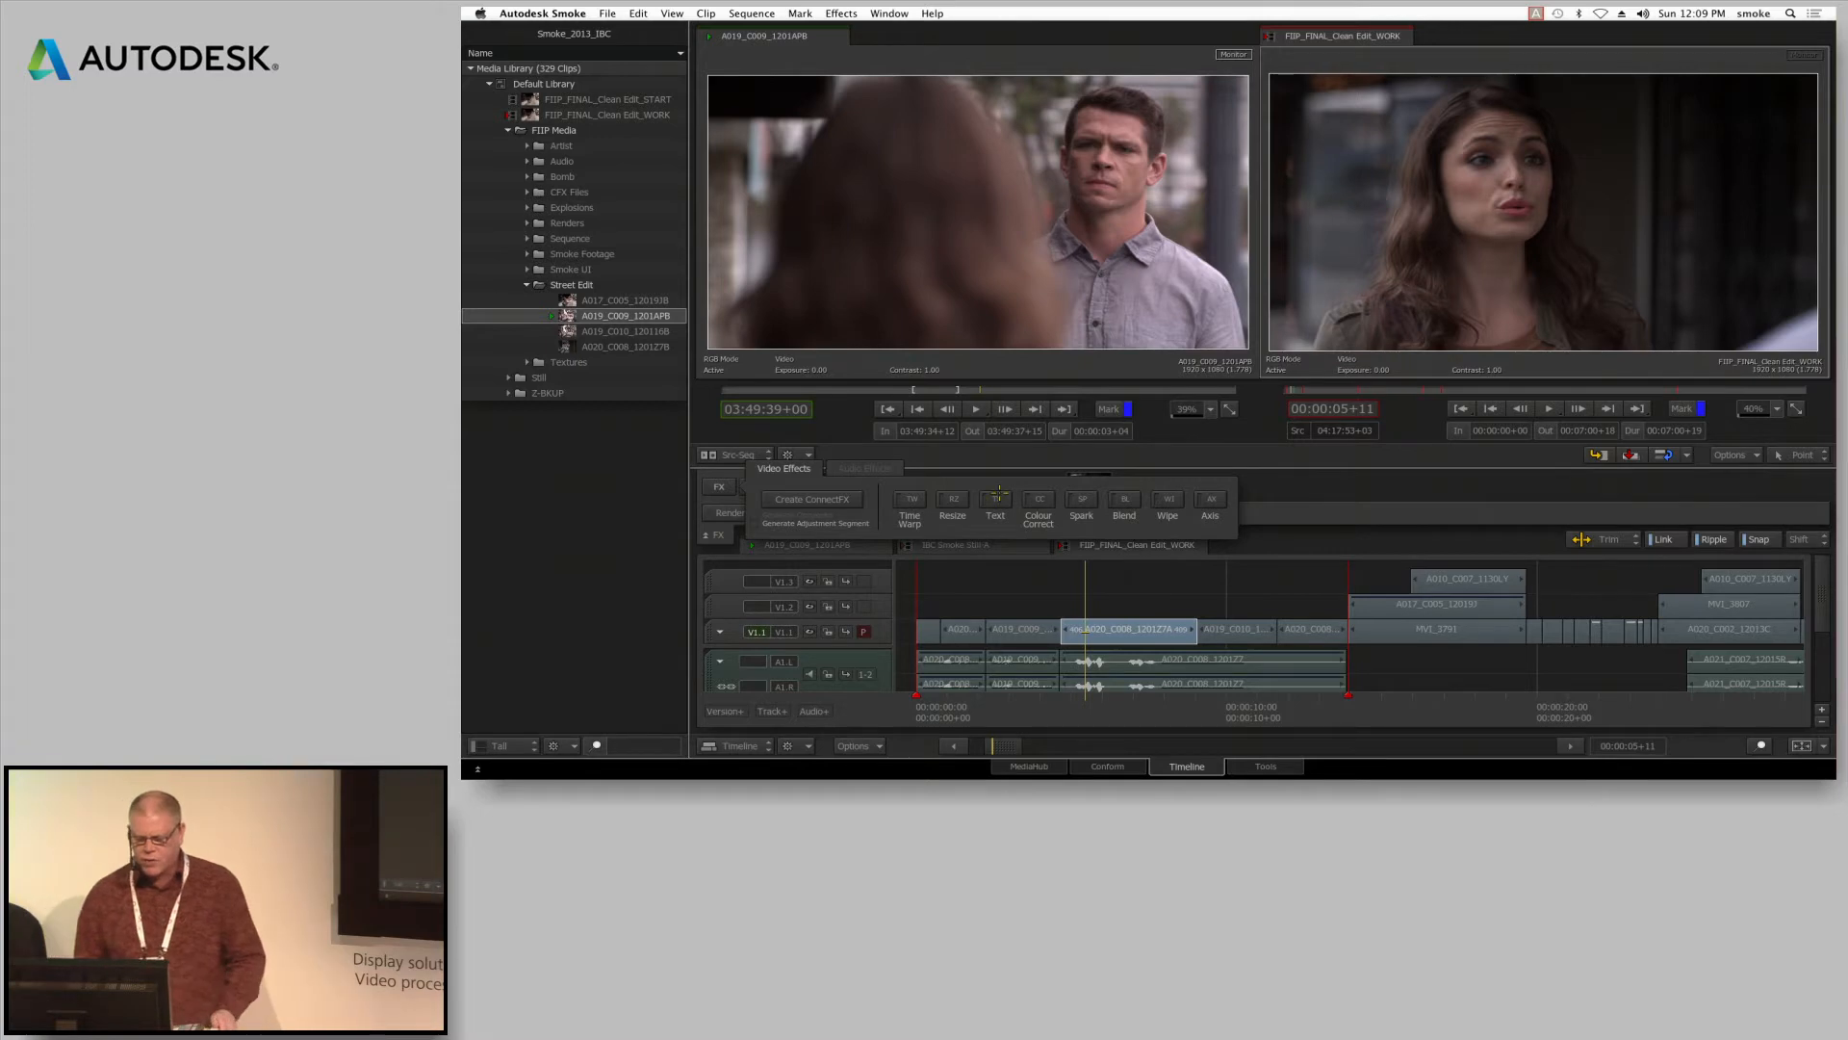
{"action": "left_click", "coordinate": [1039, 500]}
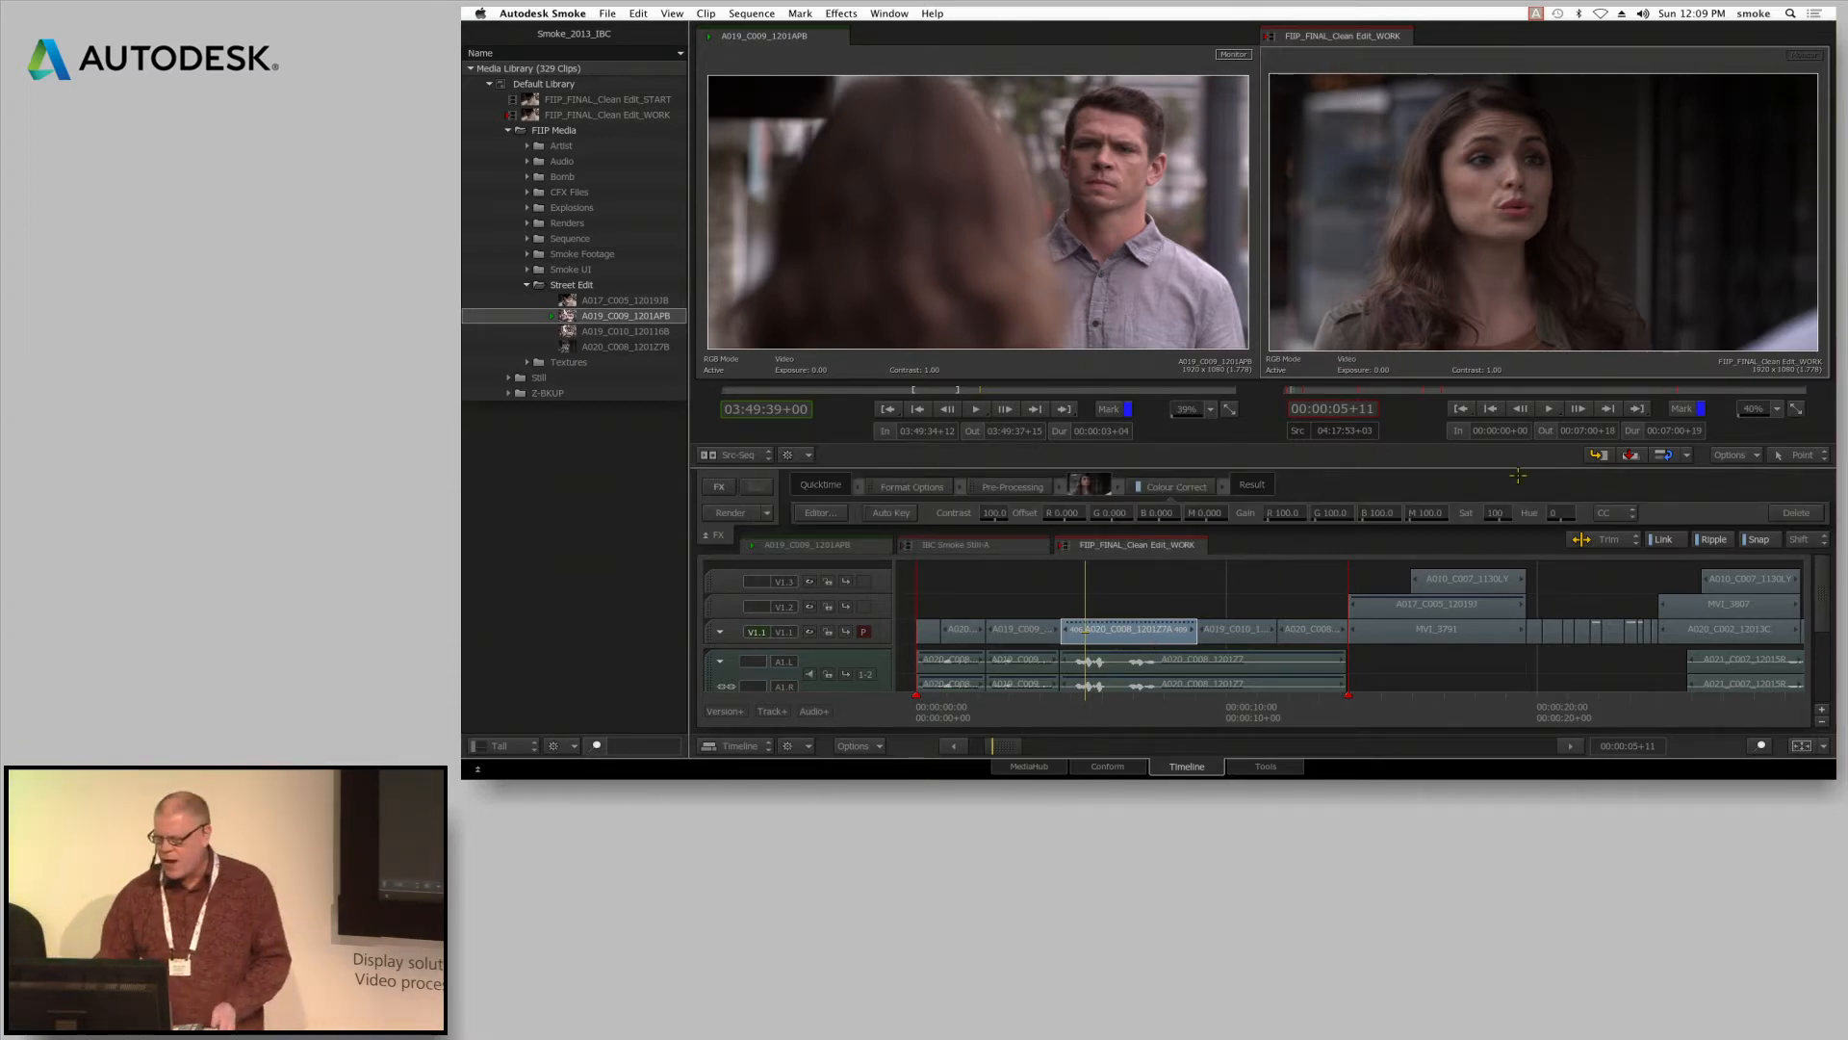
Try a change to the Colour Correct effect's master gain and undo it
{"action": "mouse_move", "coordinate": [1439, 513]}
{"action": "left_mouse_down"}
{"action": "mouse_move", "coordinate": [1482, 514]}
{"action": "mouse_move", "coordinate": [1455, 521]}
{"action": "left_mouse_up"}
{"action": "key", "text": "super+z"}
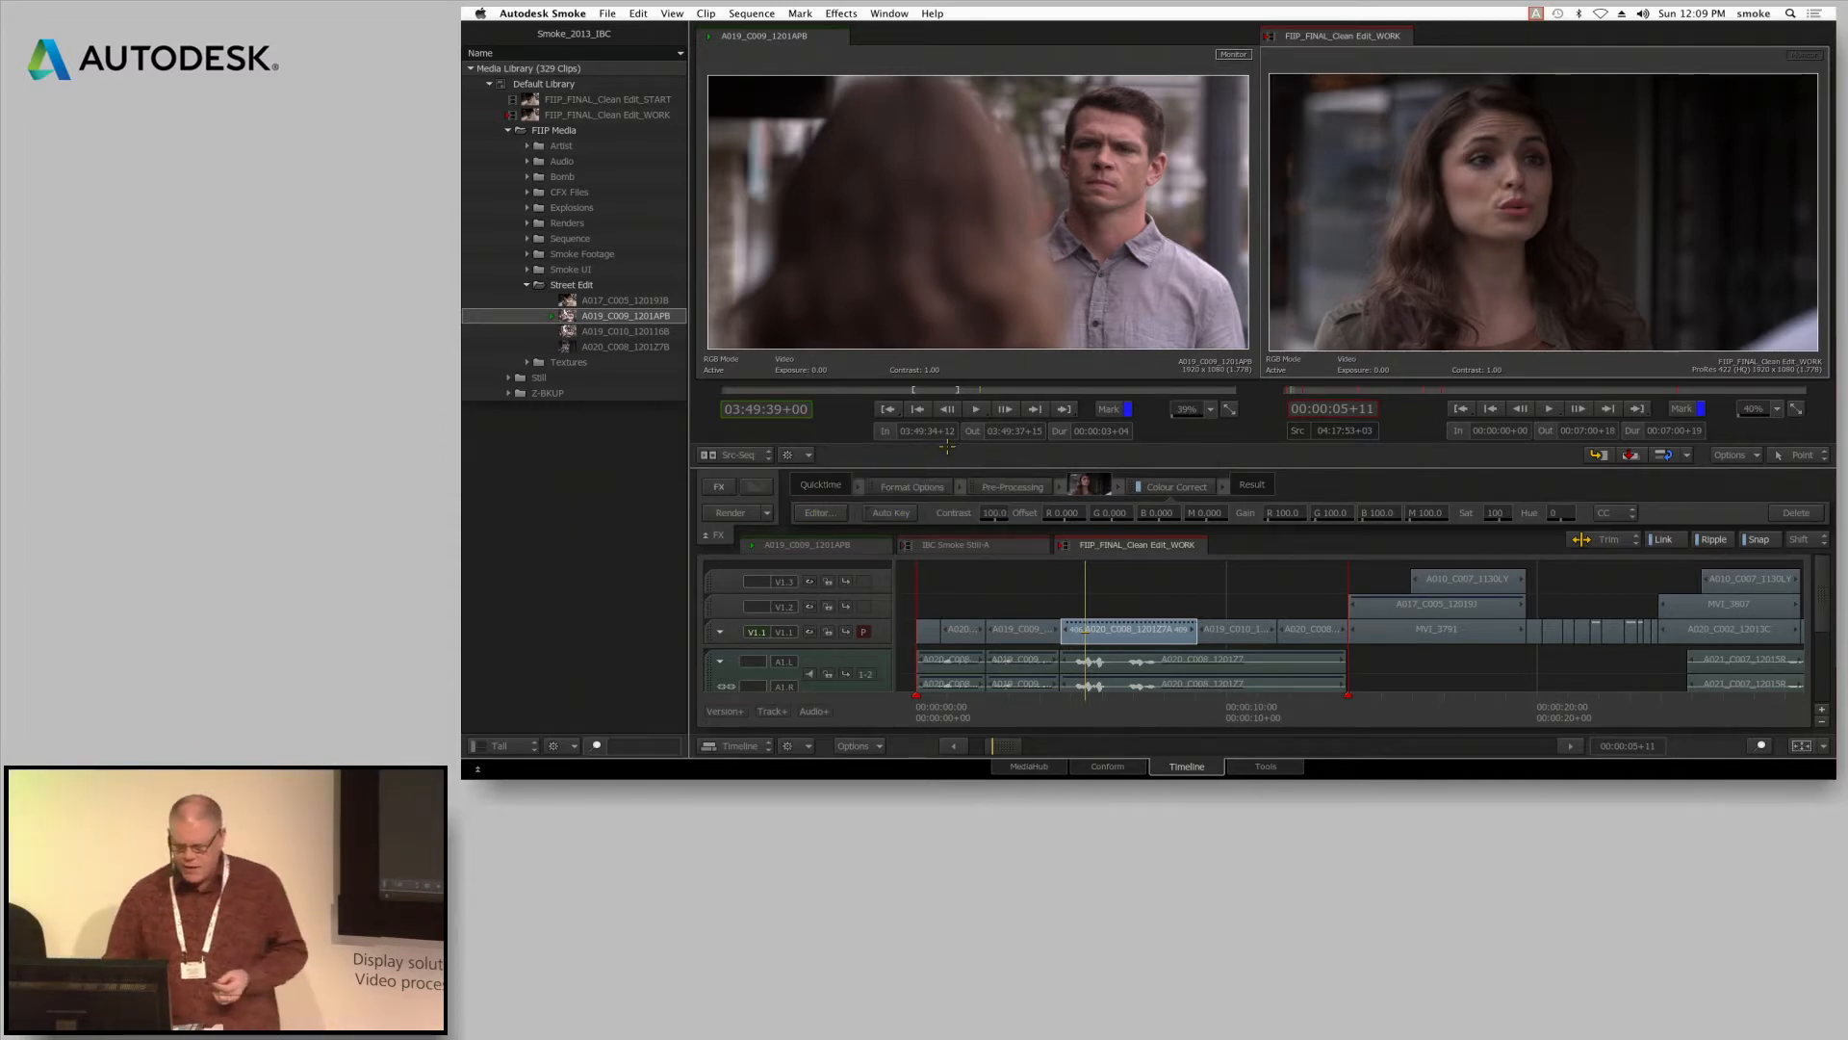
Open the A020_C008 segment's Colour Correct editor, take the viewer out of full-screen display, and exit to the timeline
{"action": "left_click", "coordinate": [818, 513]}
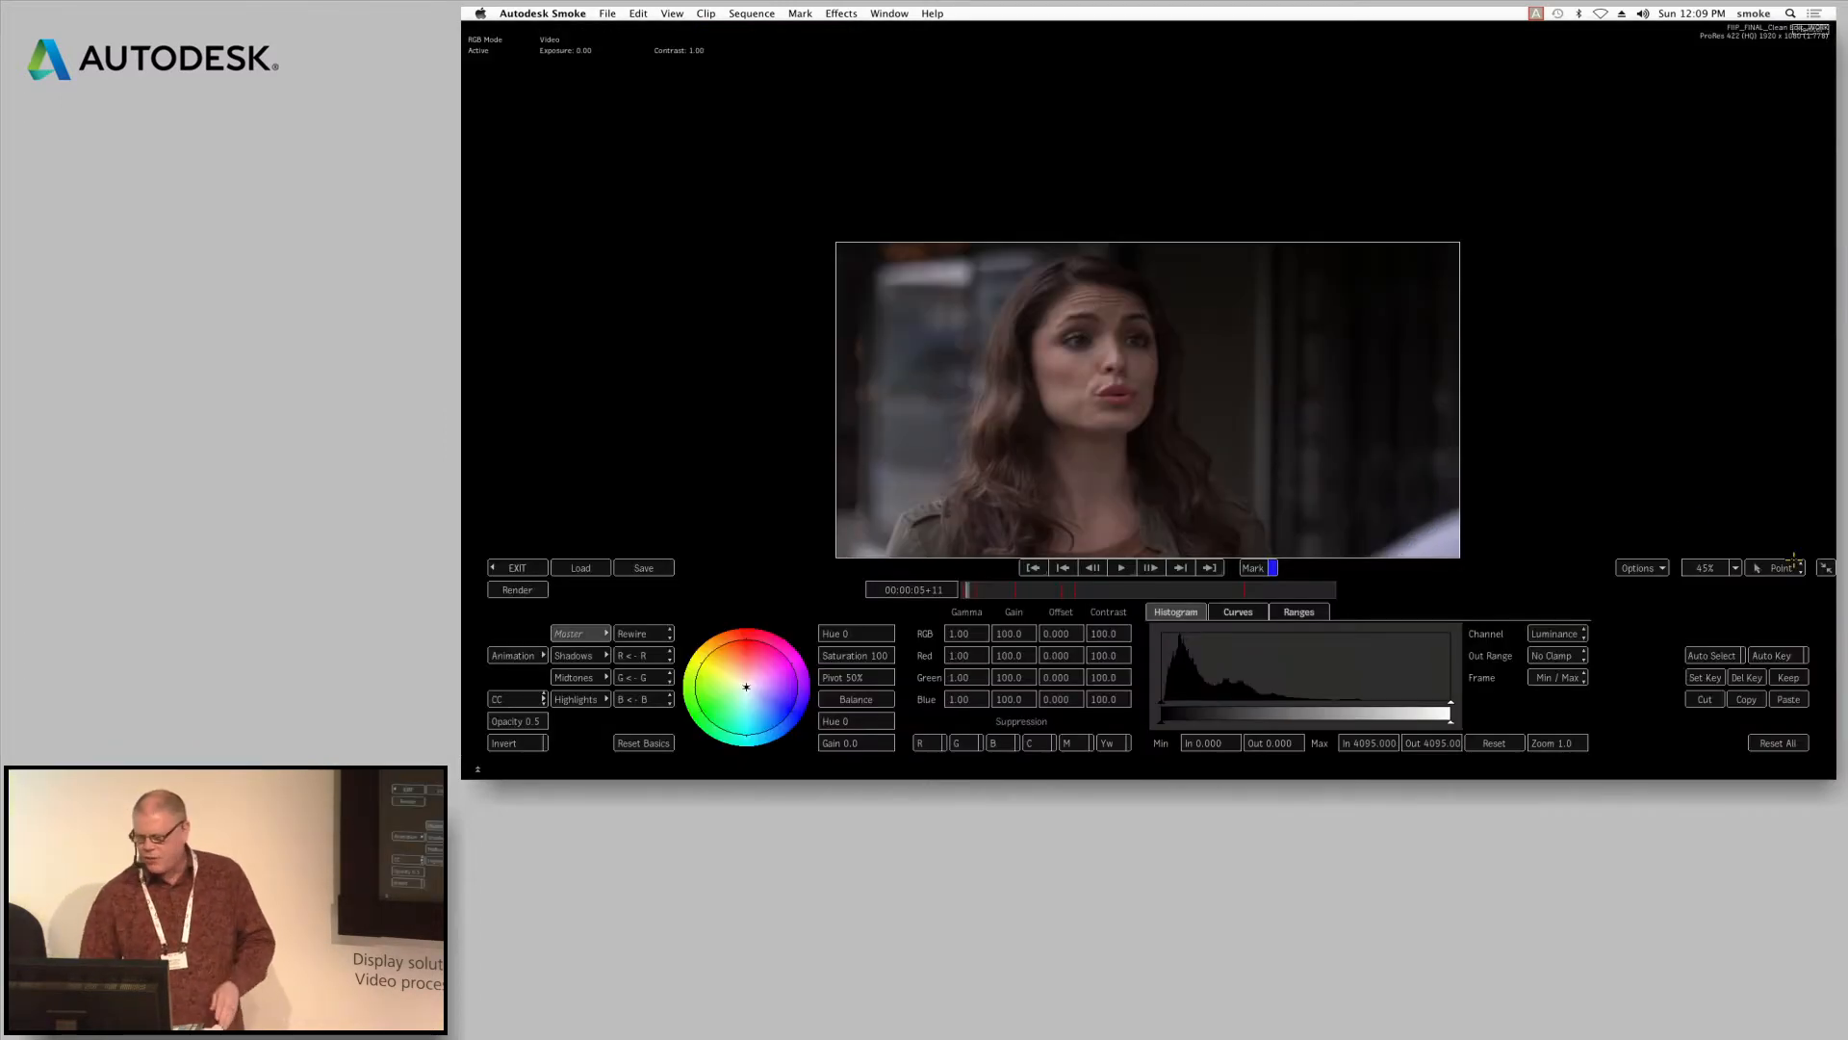
{"action": "left_click", "coordinate": [1825, 567]}
{"action": "mouse_move", "coordinate": [1751, 519]}
{"action": "left_mouse_down"}
{"action": "mouse_move", "coordinate": [1797, 516]}
{"action": "mouse_move", "coordinate": [1784, 504]}
{"action": "left_mouse_up"}
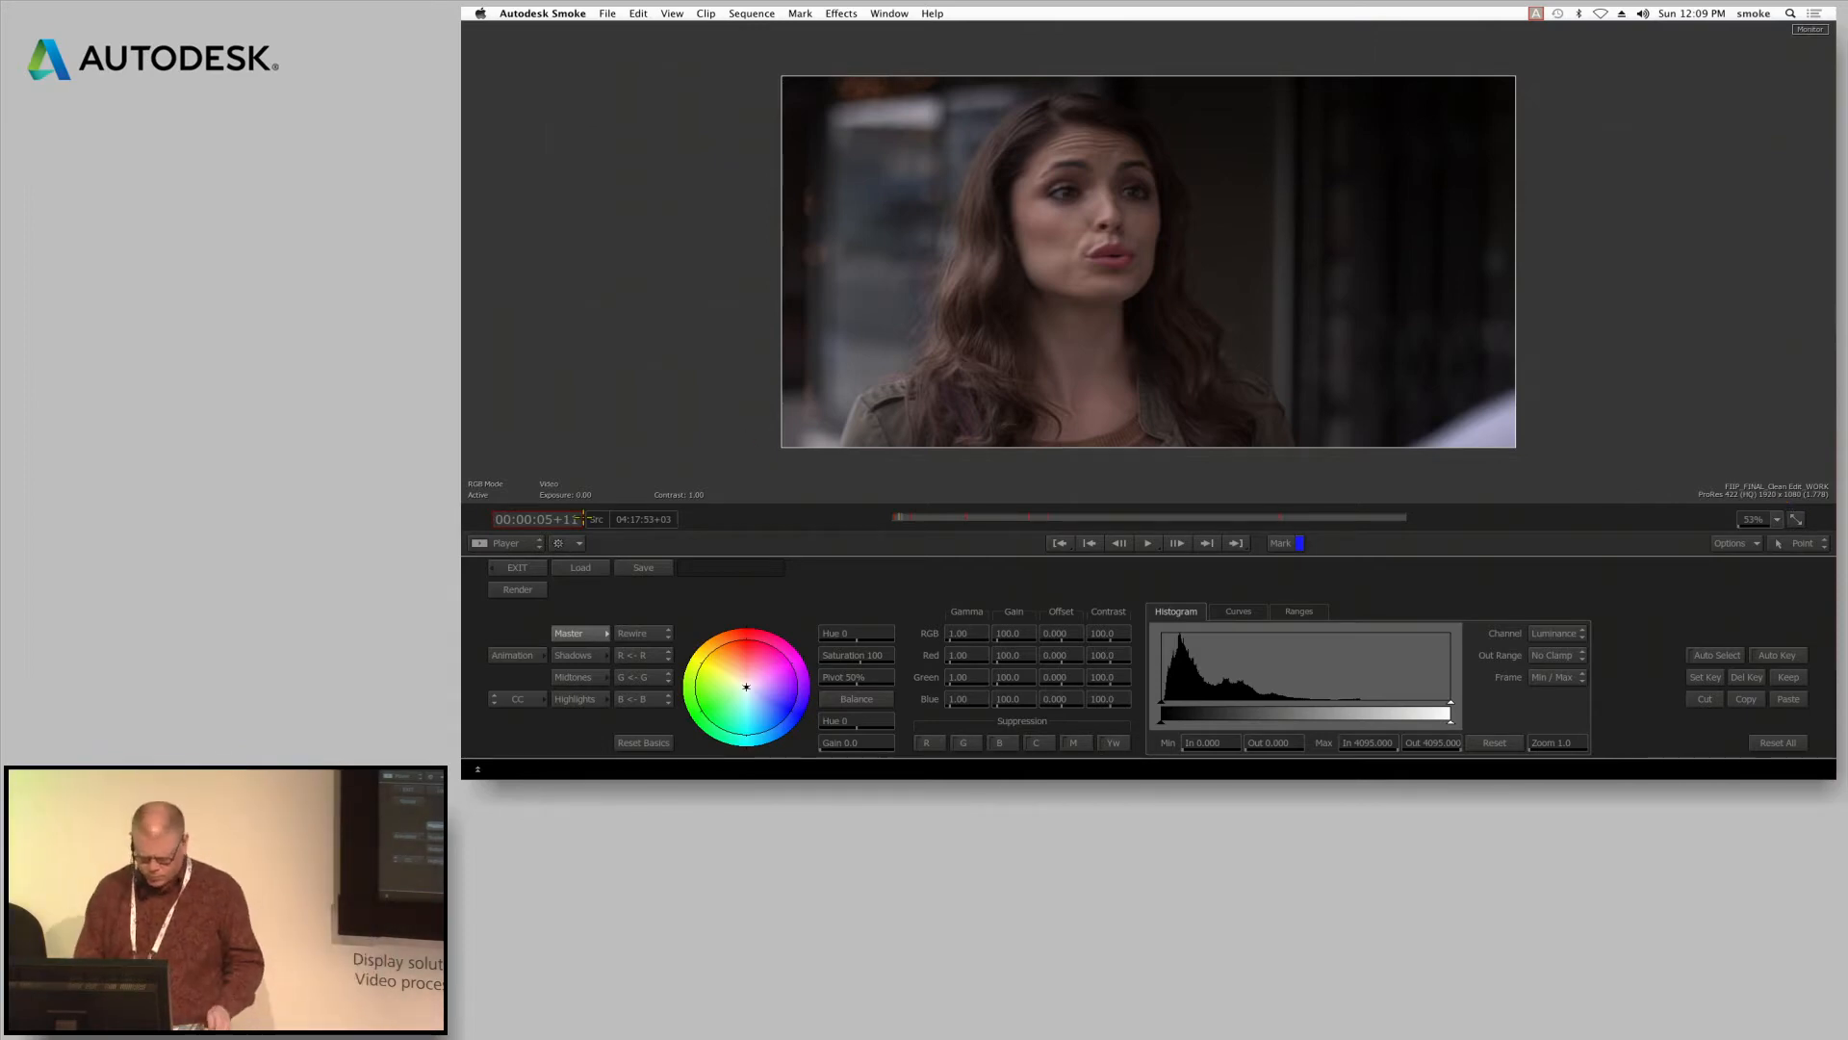
{"action": "left_click", "coordinate": [517, 568]}
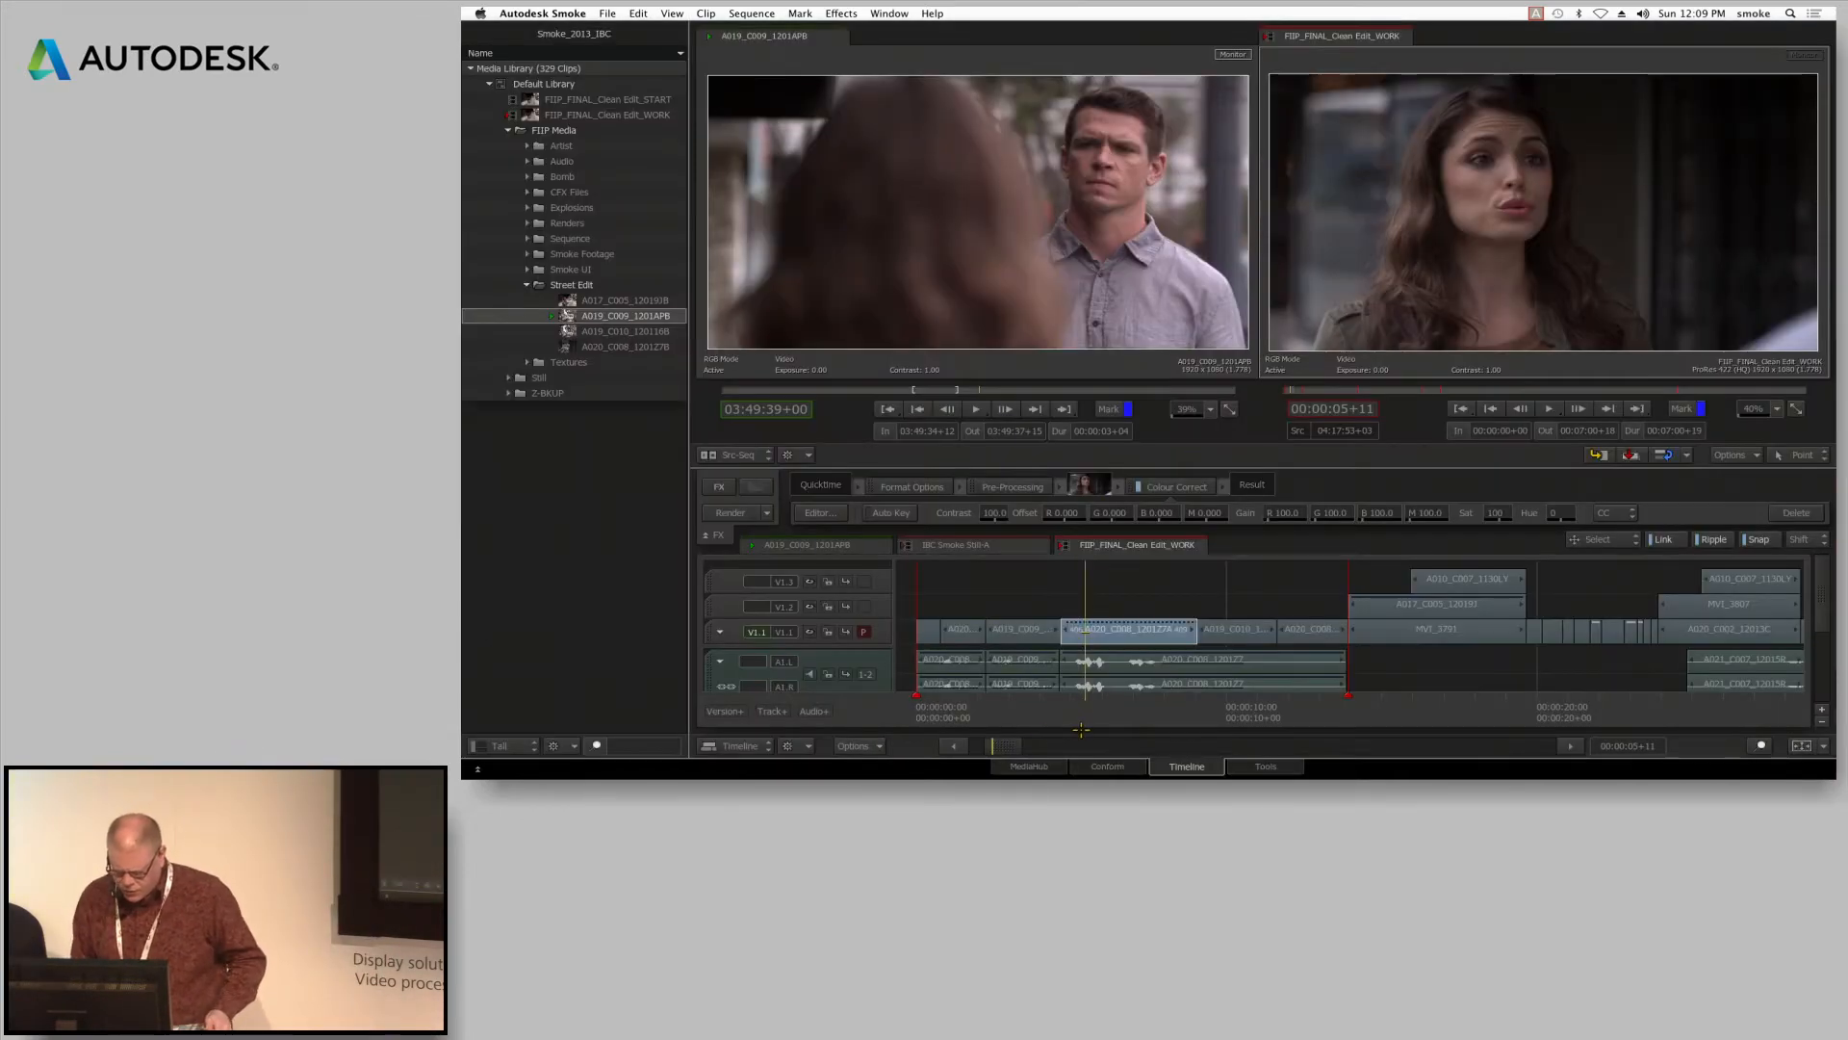
Move the playhead to 00:00:03+07 and add a Colour Correct effect to the A019_C009 segment there
{"action": "left_click_drag", "start_coordinate": [1087, 728], "coordinate": [1017, 719]}
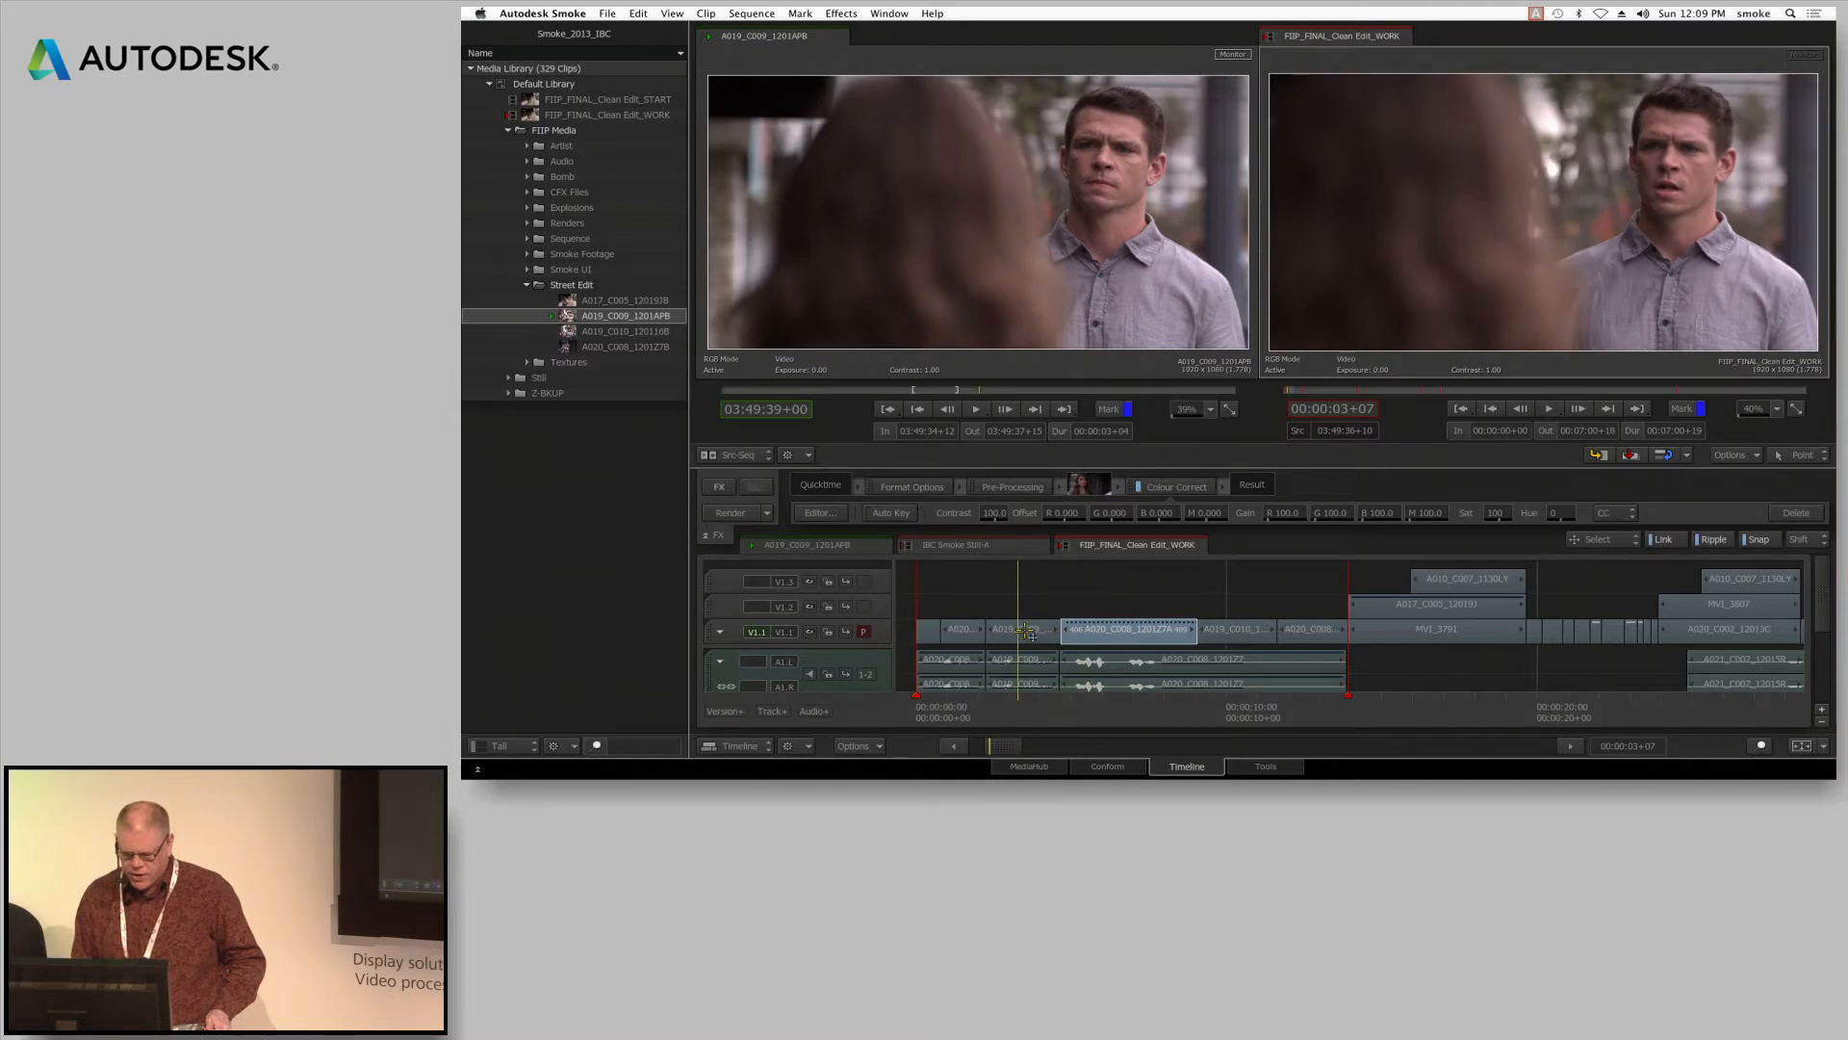
{"action": "left_click", "coordinate": [722, 486]}
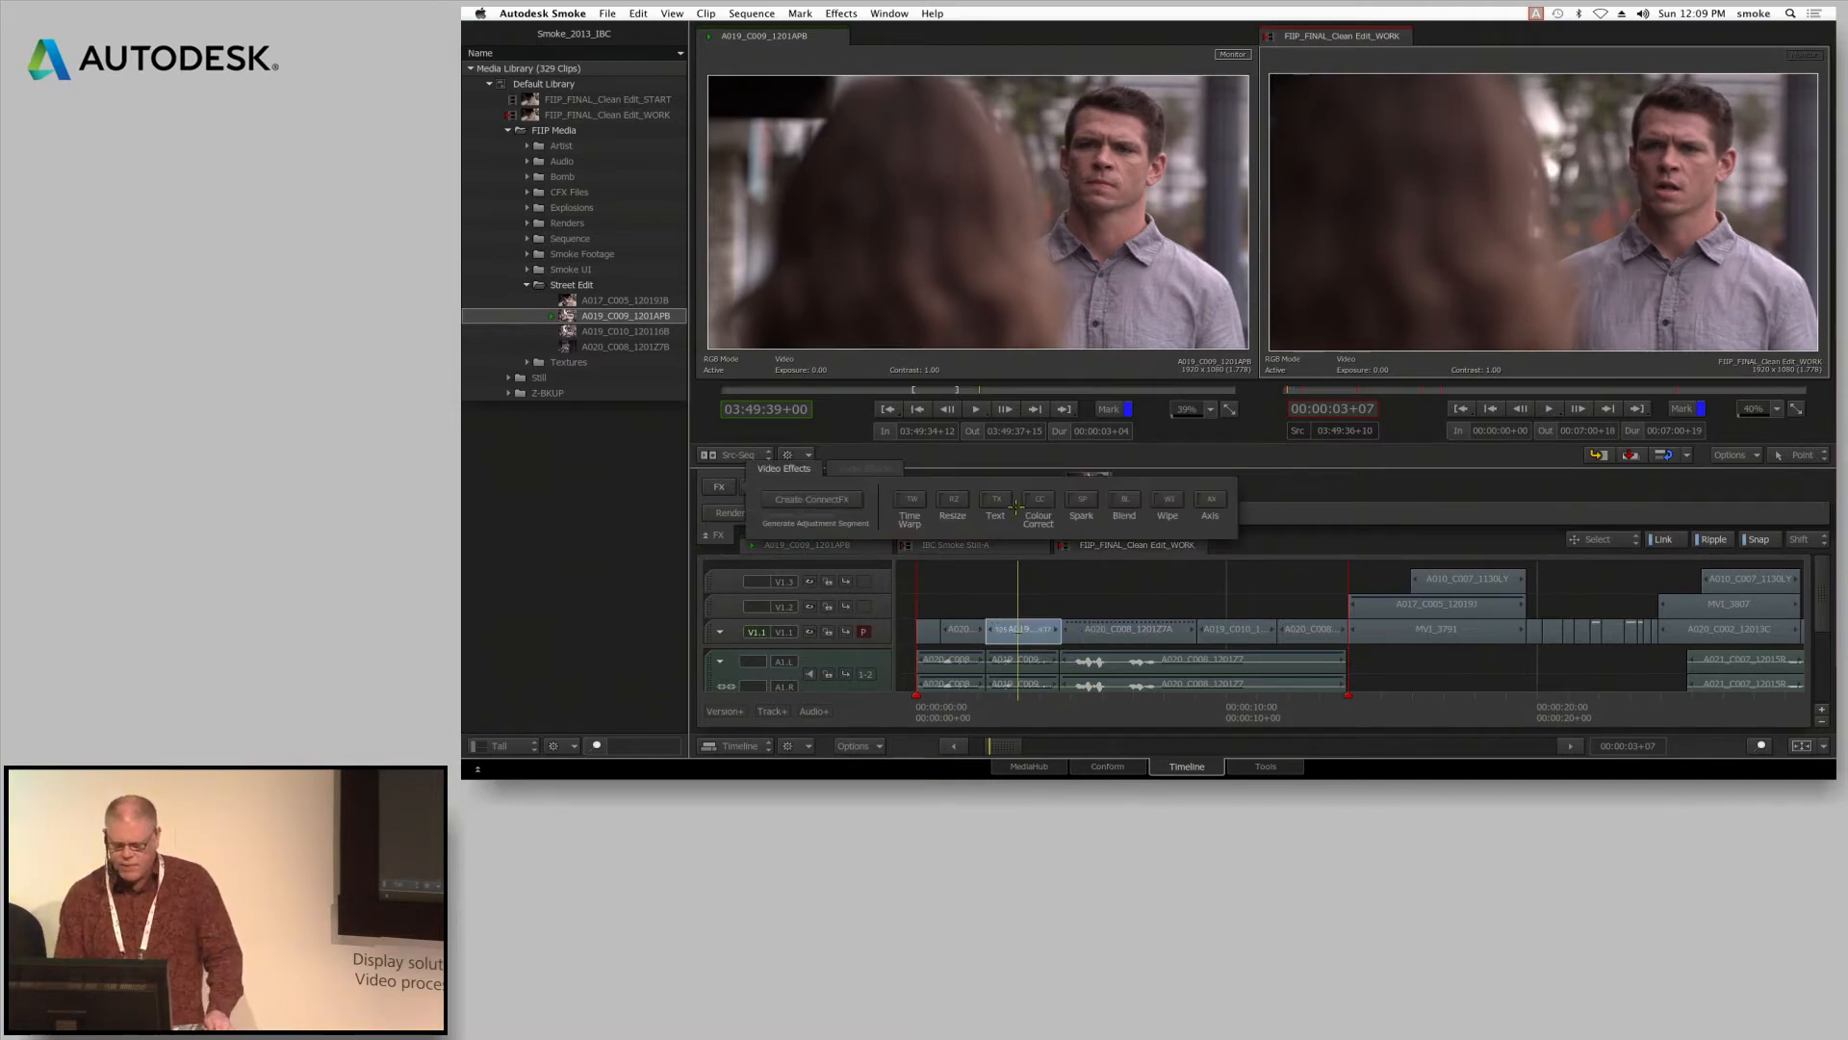
{"action": "left_click", "coordinate": [1043, 498]}
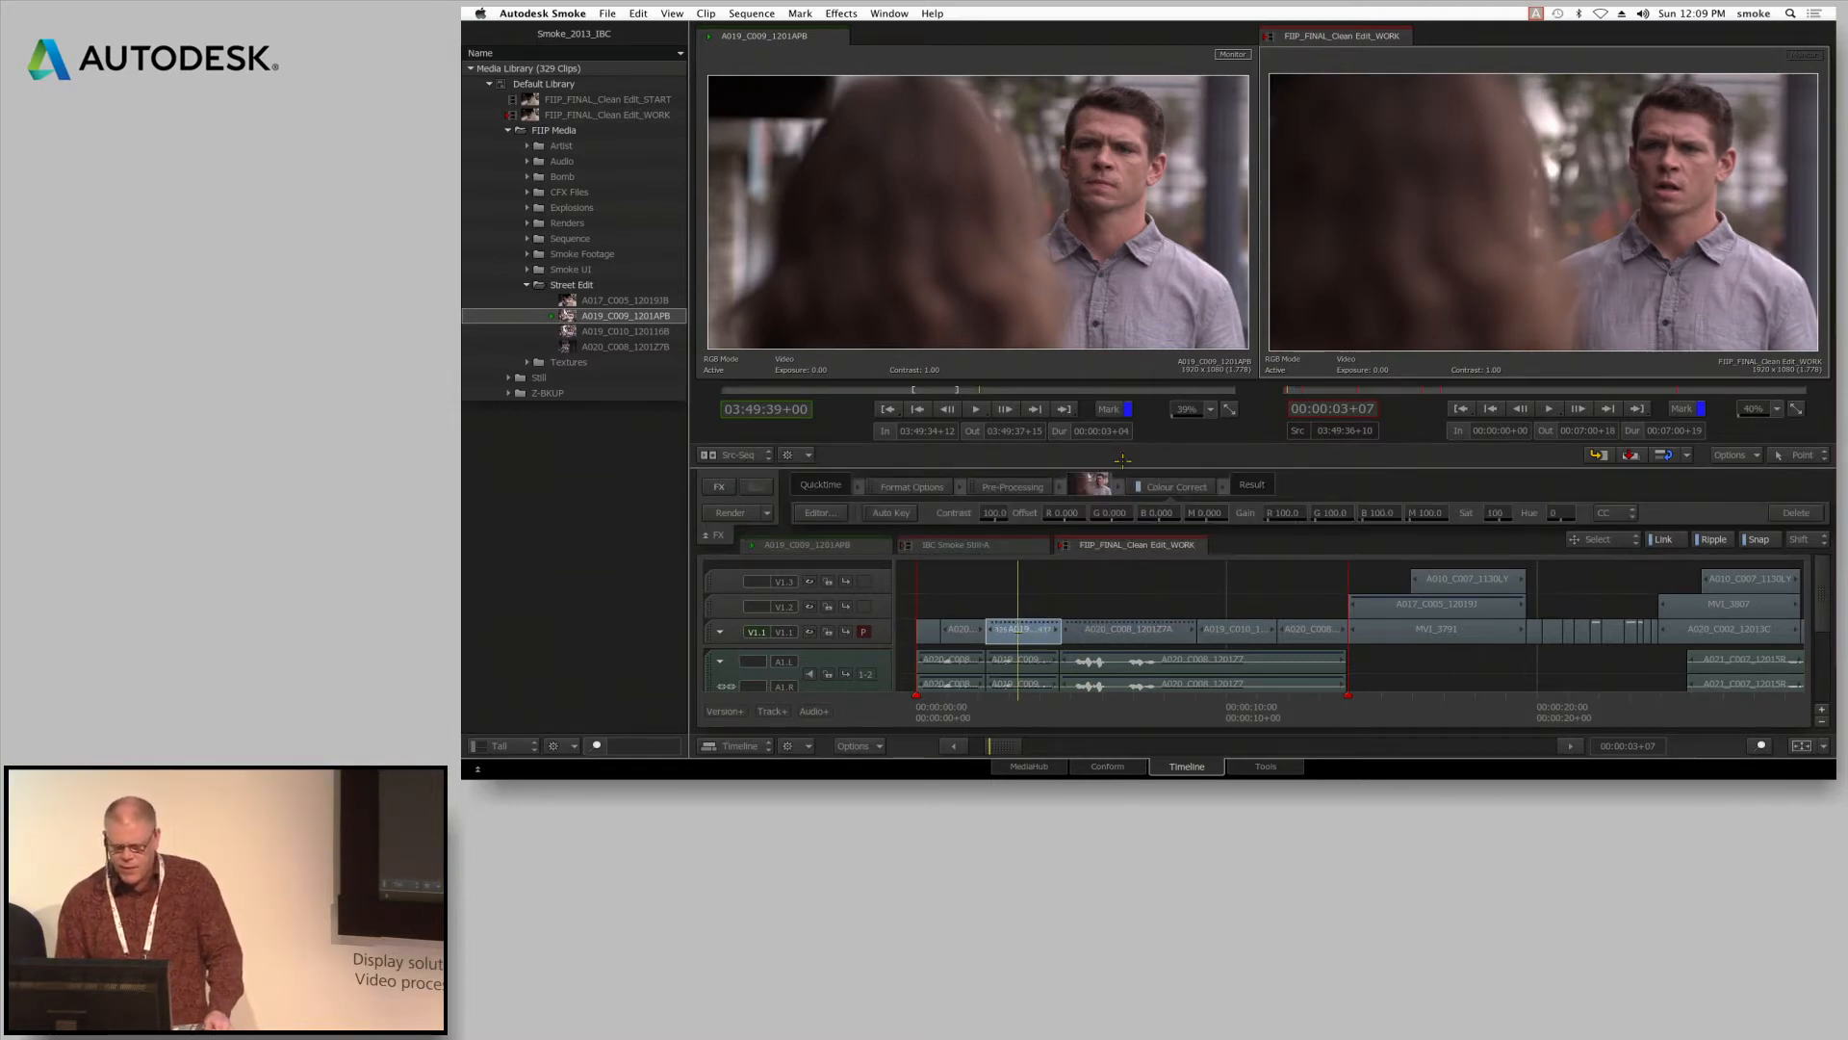
Open the effect's editor, switch to the Colour Warper, and set the master Black to -0.040, White to 1.180 and Saturation to 1.340
{"action": "left_click", "coordinate": [819, 512]}
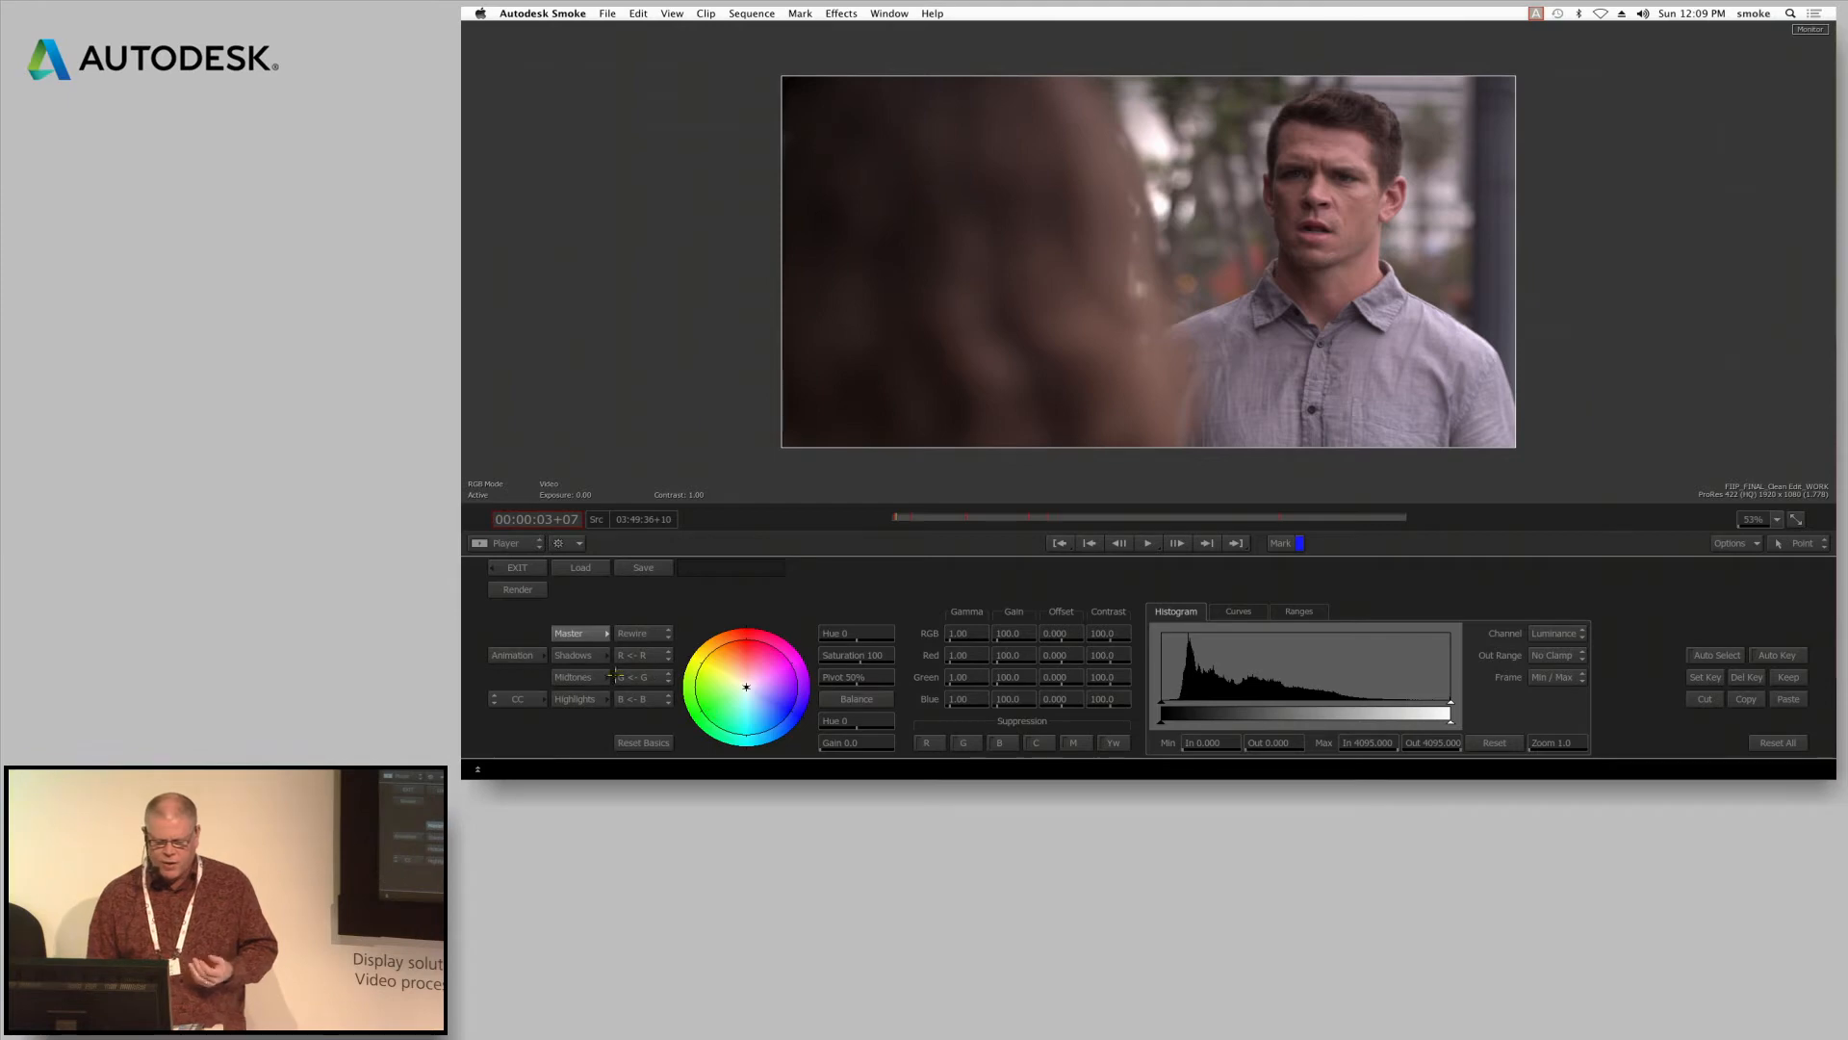
{"action": "left_click", "coordinate": [517, 699]}
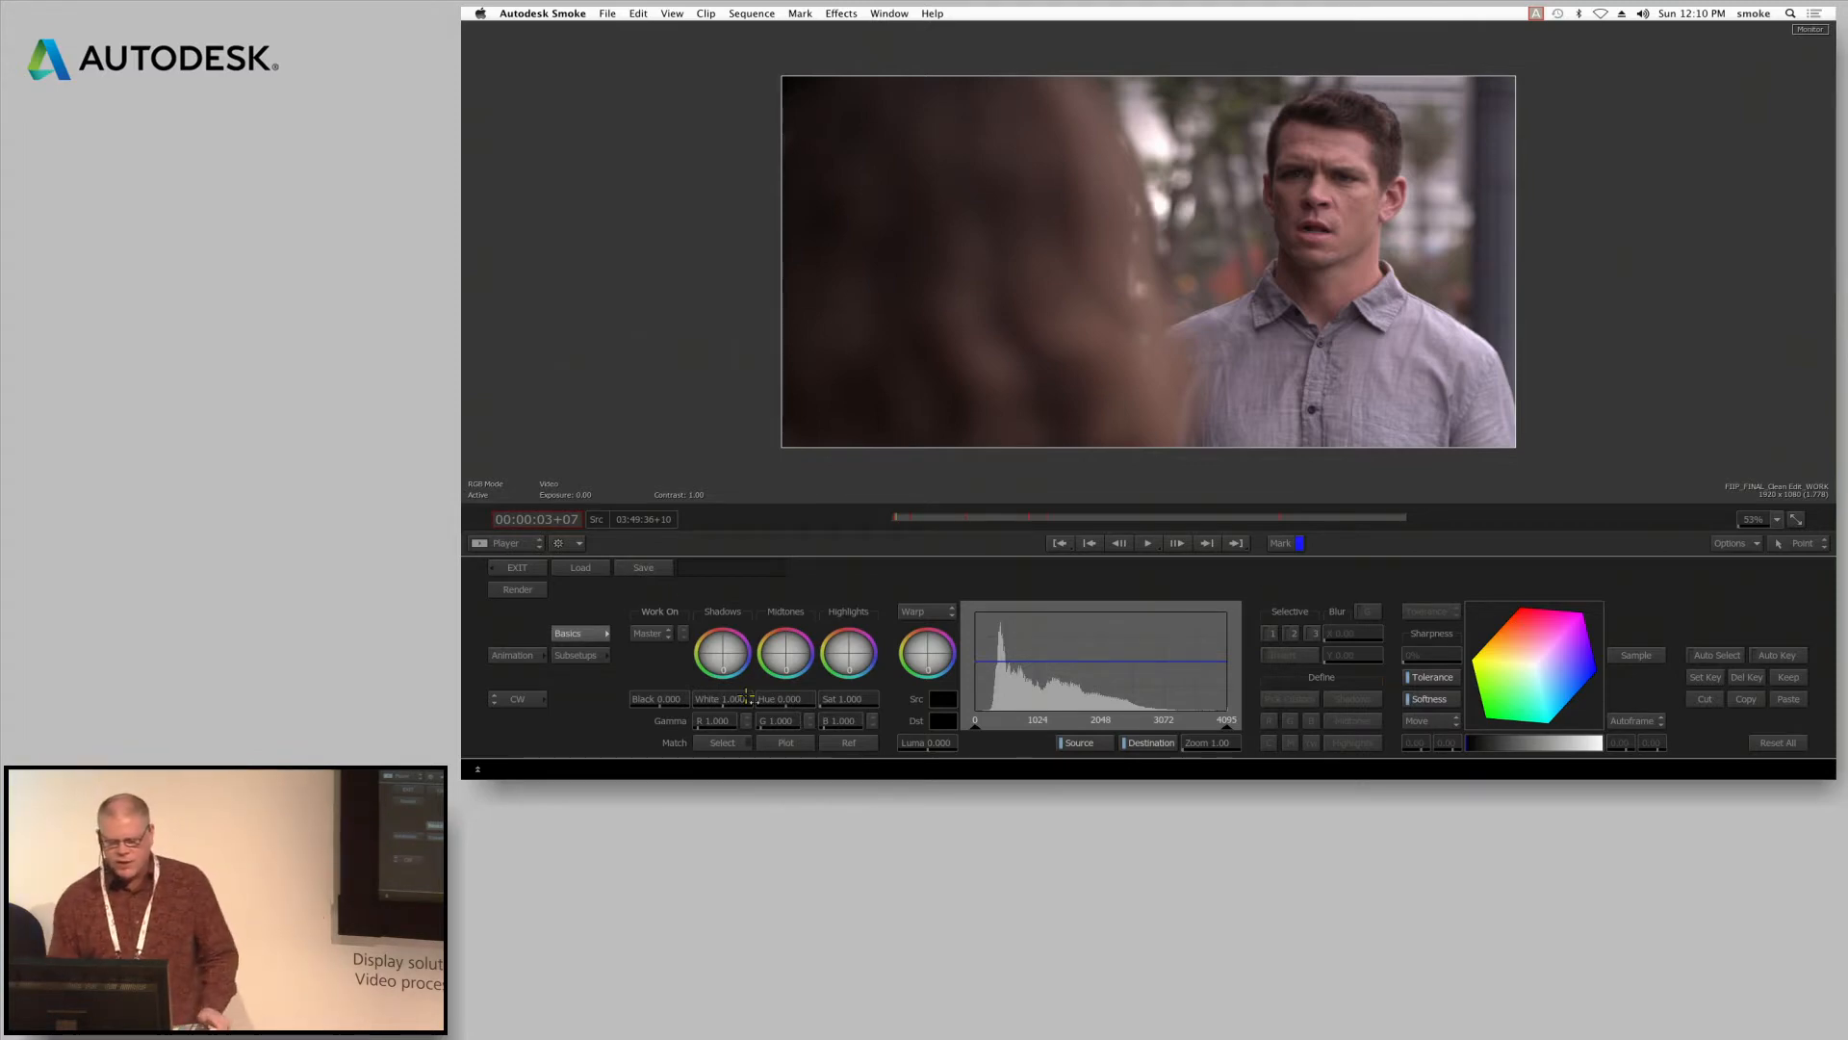
{"action": "left_click_drag", "start_coordinate": [655, 702], "coordinate": [626, 702]}
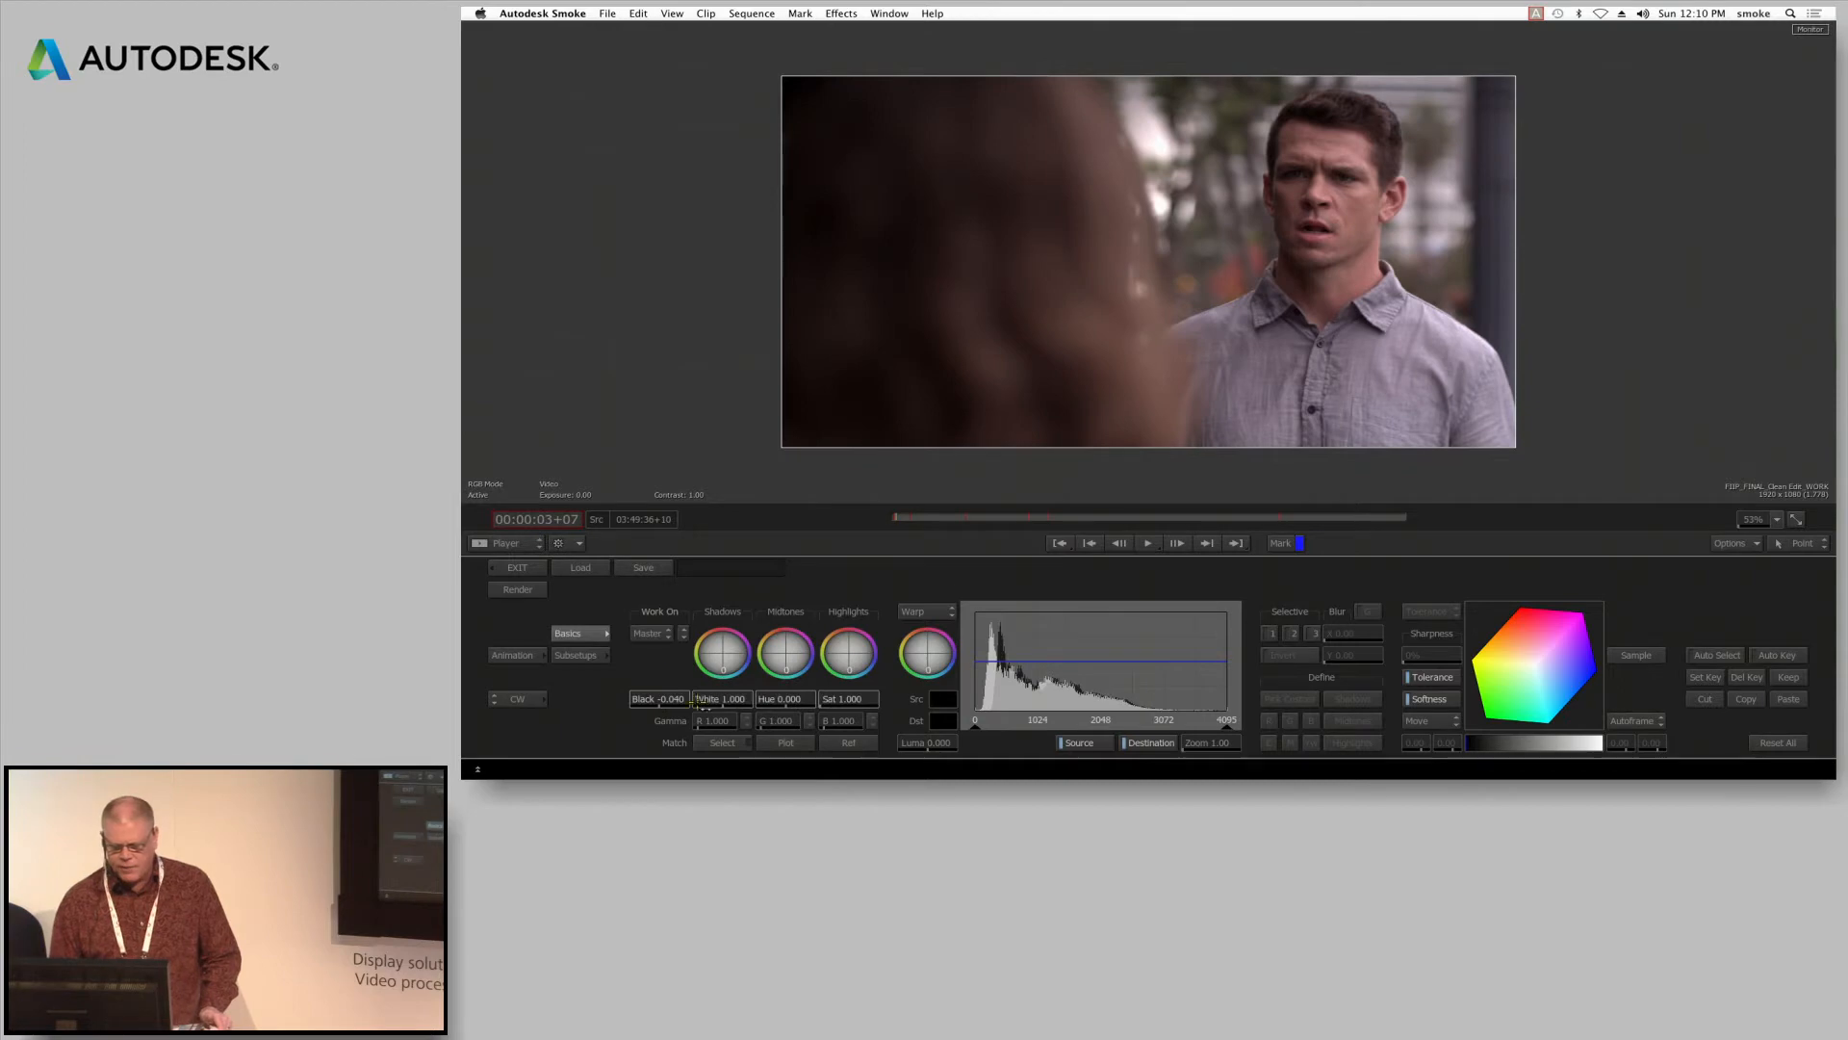
{"action": "left_click_drag", "start_coordinate": [737, 699], "coordinate": [891, 698]}
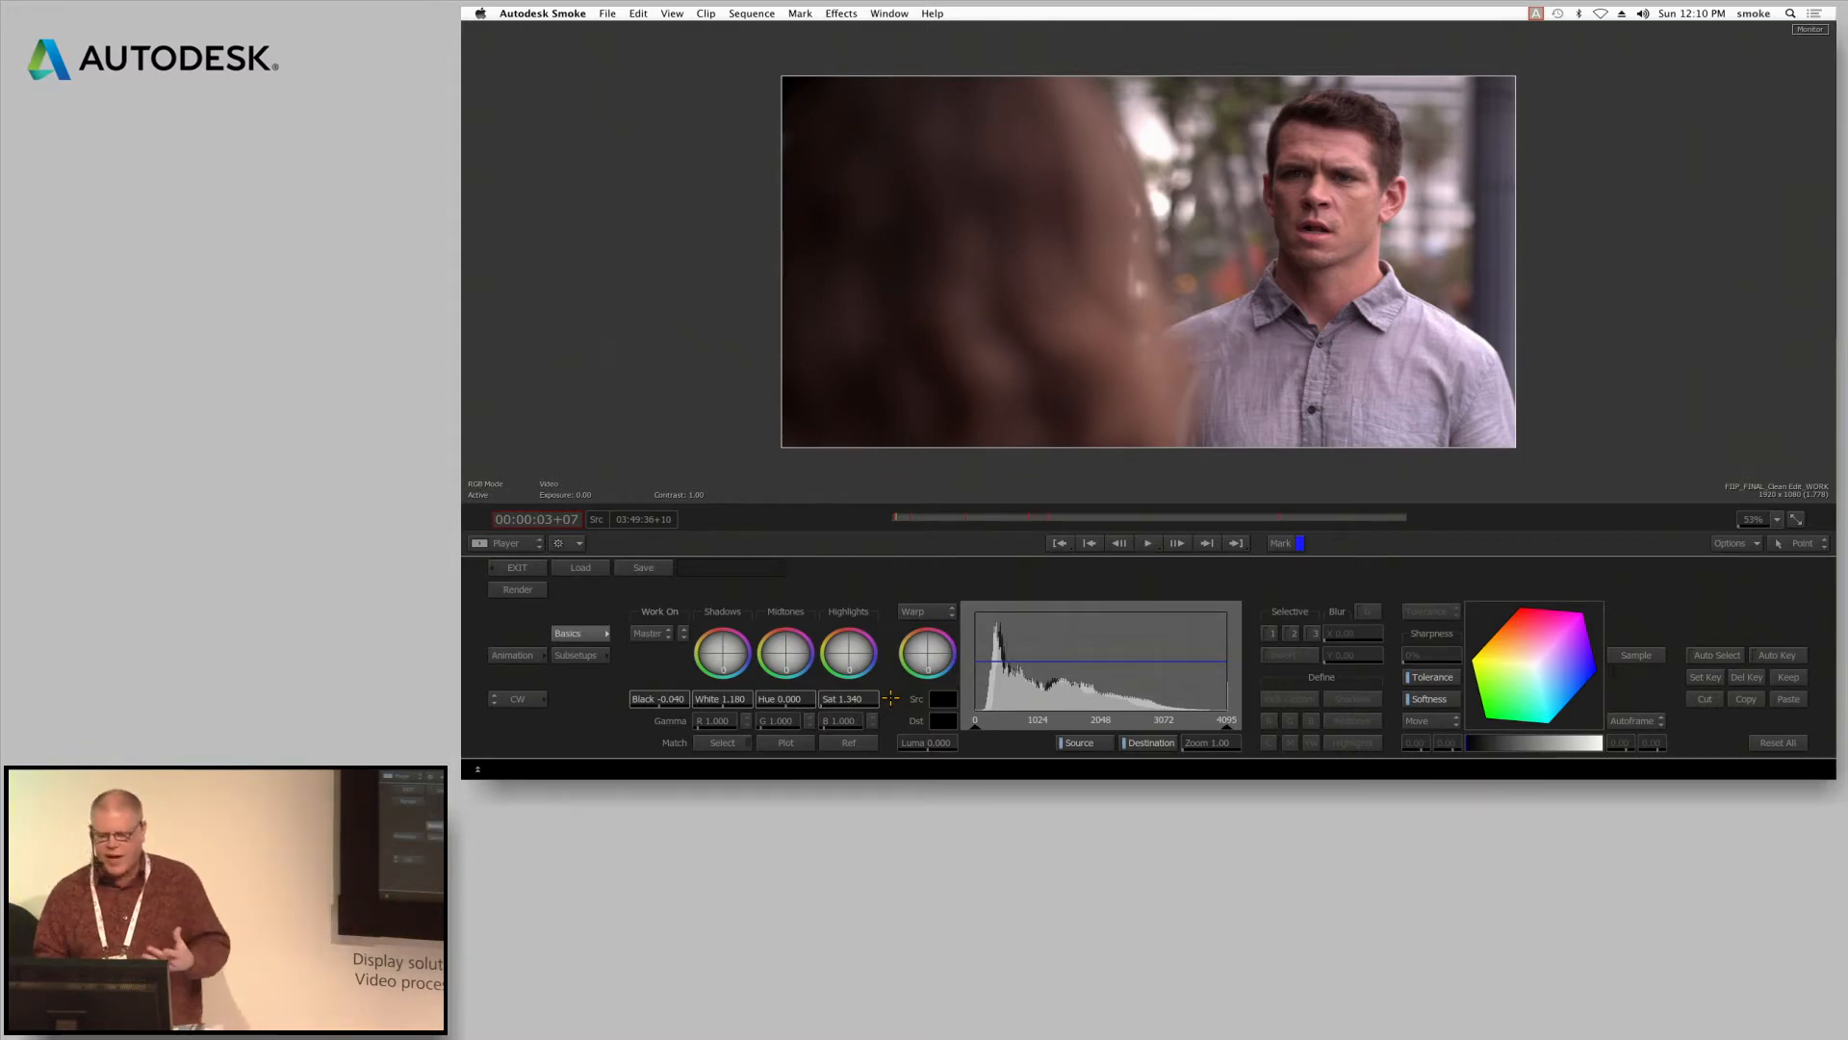
Switch the Colour Warper to work on Sel 1 and sample the man's shirt to define the selective's colour range
{"action": "left_click", "coordinate": [659, 634]}
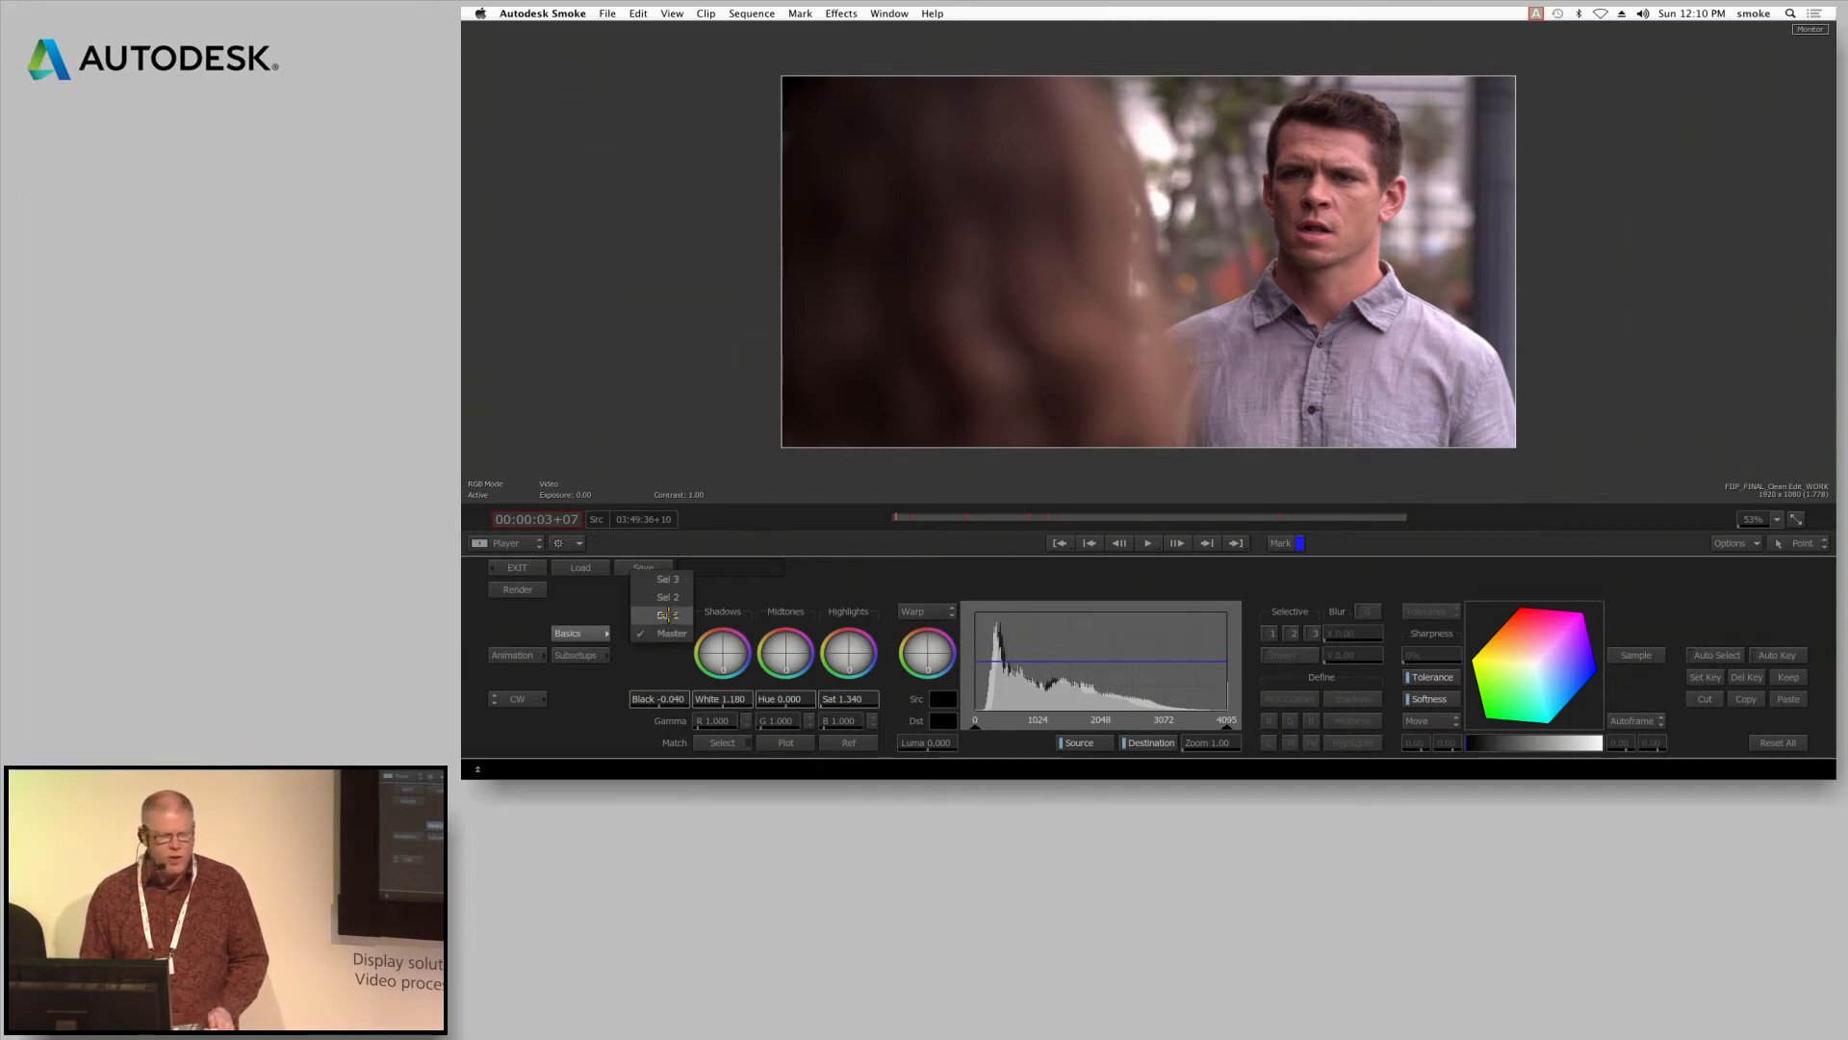
{"action": "left_click", "coordinate": [668, 615]}
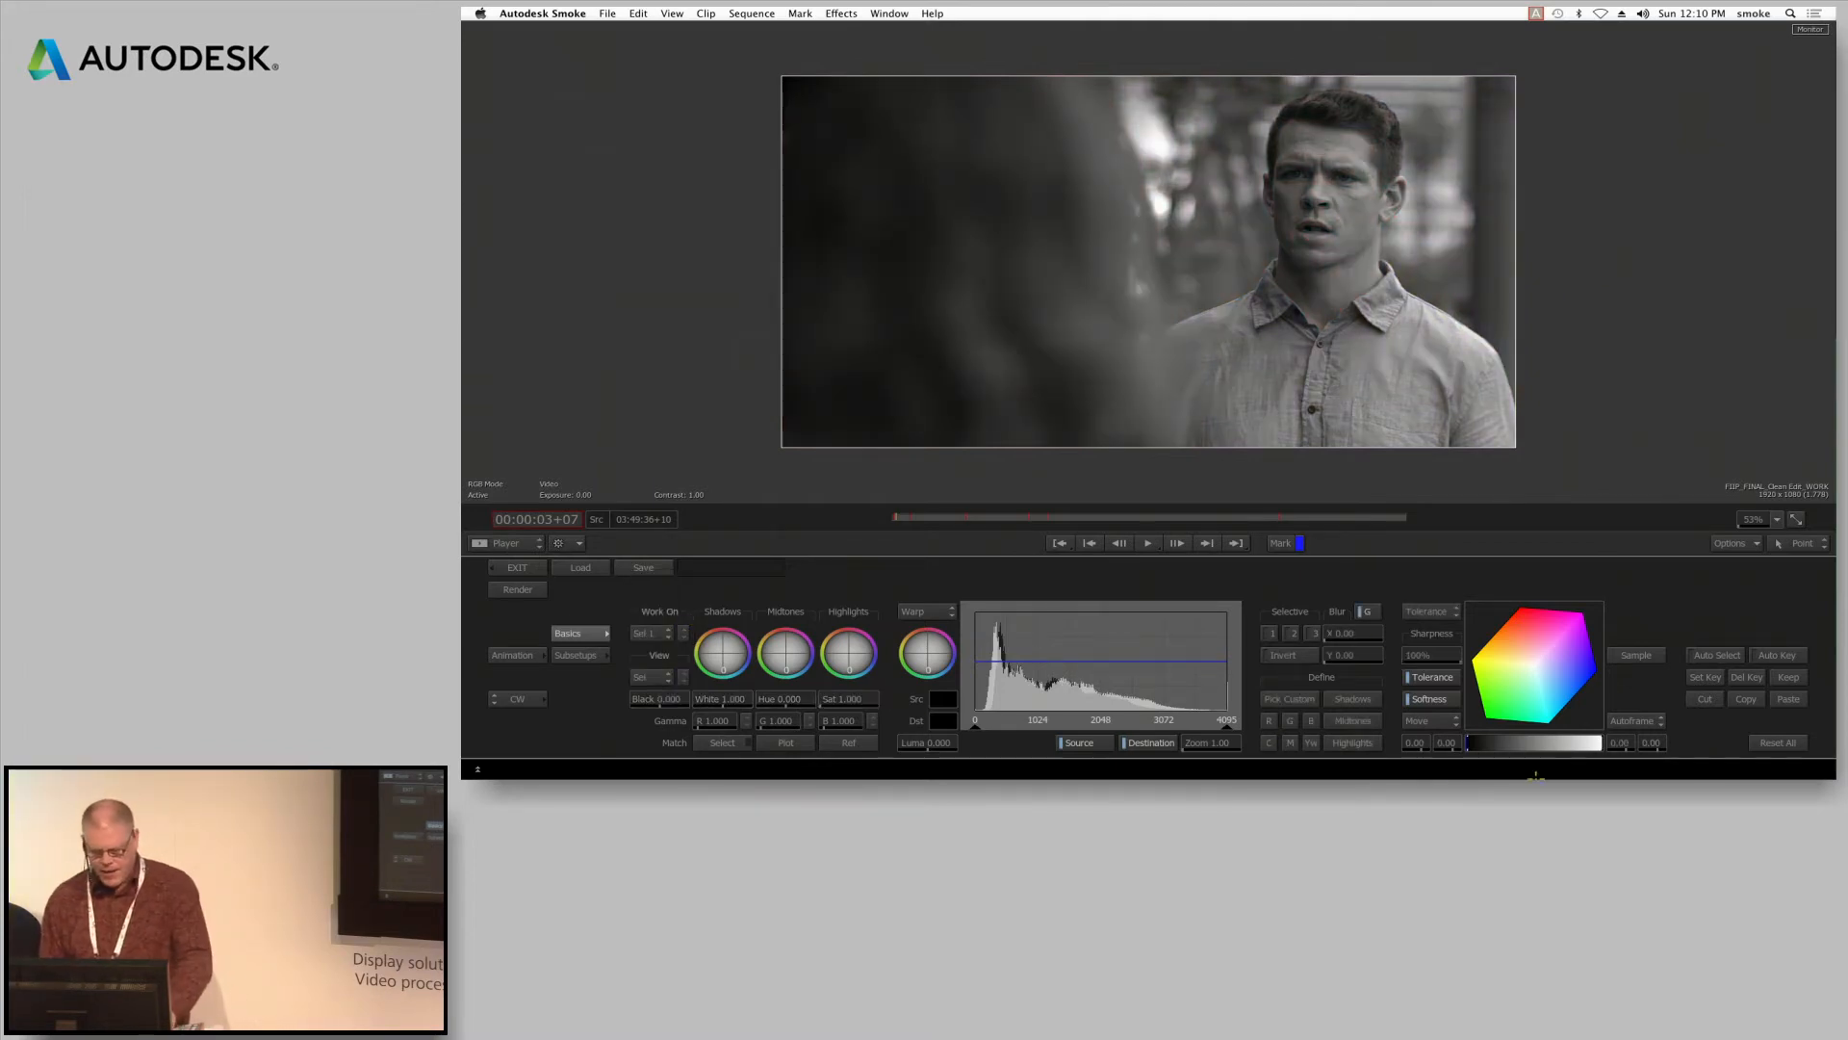
{"action": "left_click_drag", "start_coordinate": [1339, 344], "coordinate": [1479, 434]}
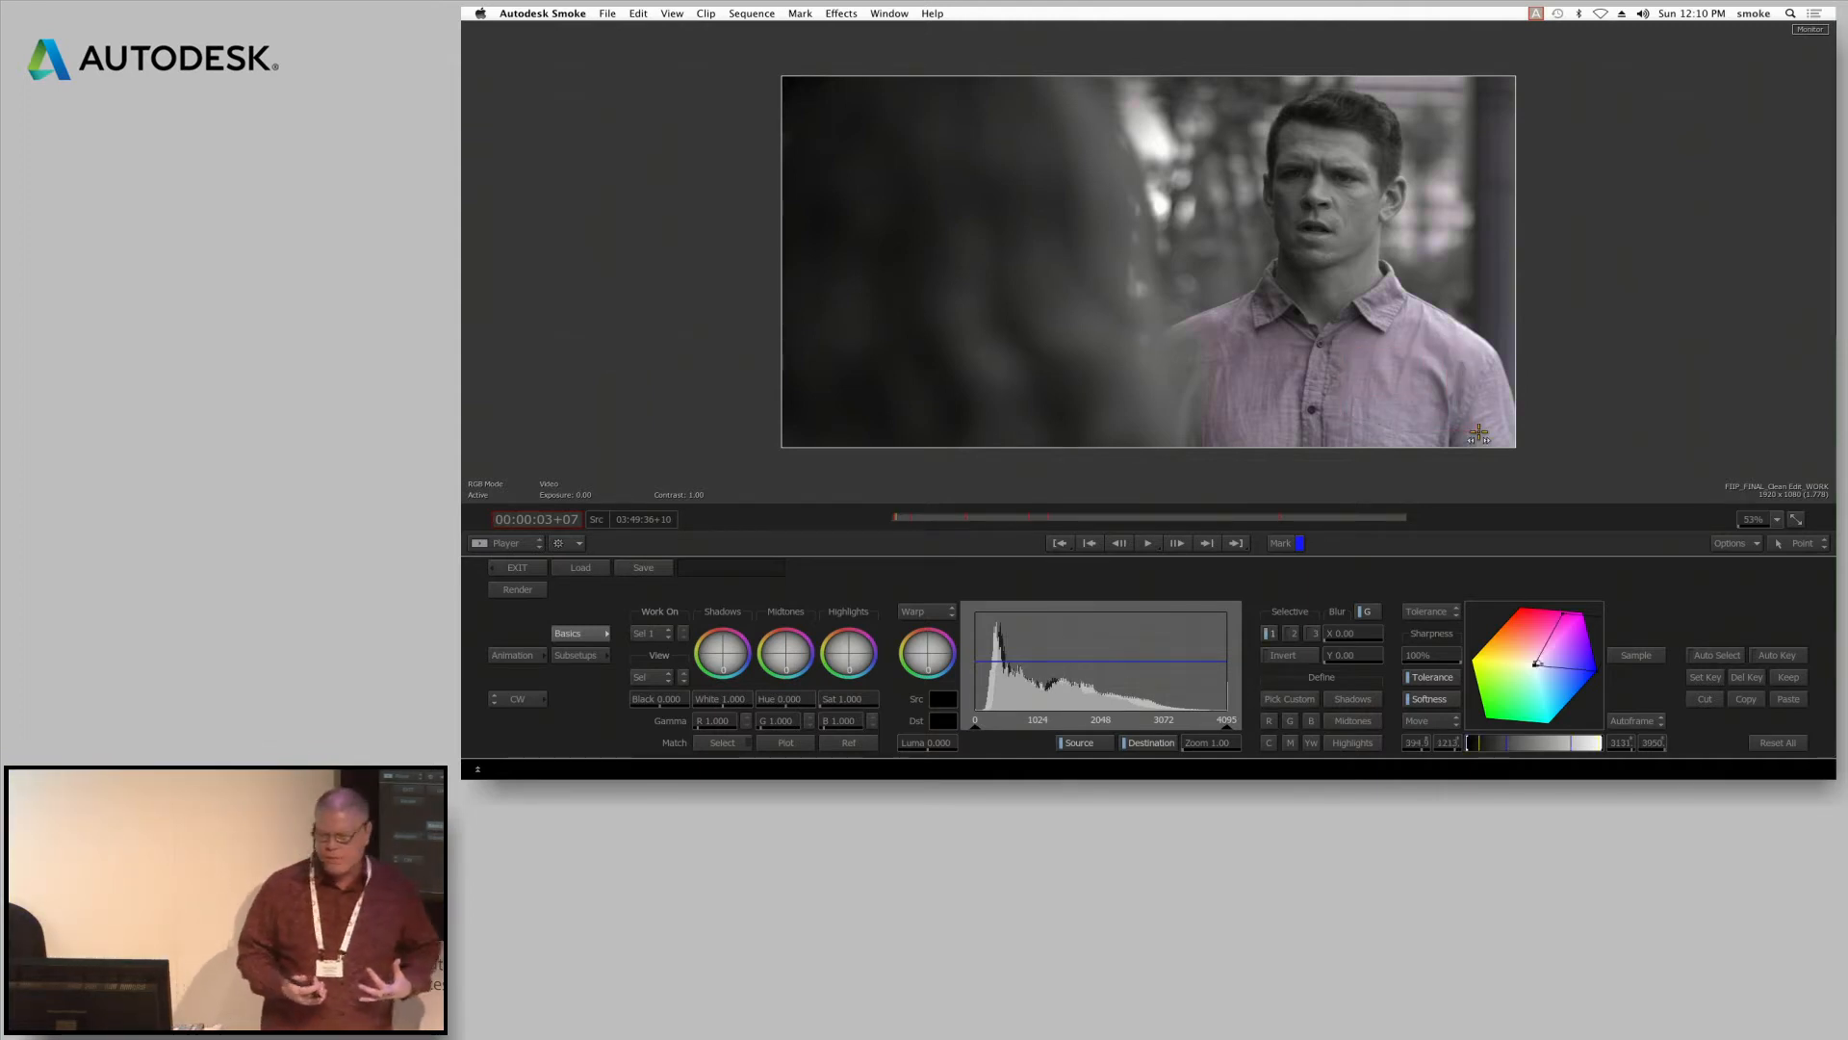
View the result of Sel 1 and shift its midtones so that the man's shirt becomes bluer
{"action": "left_click", "coordinate": [651, 678]}
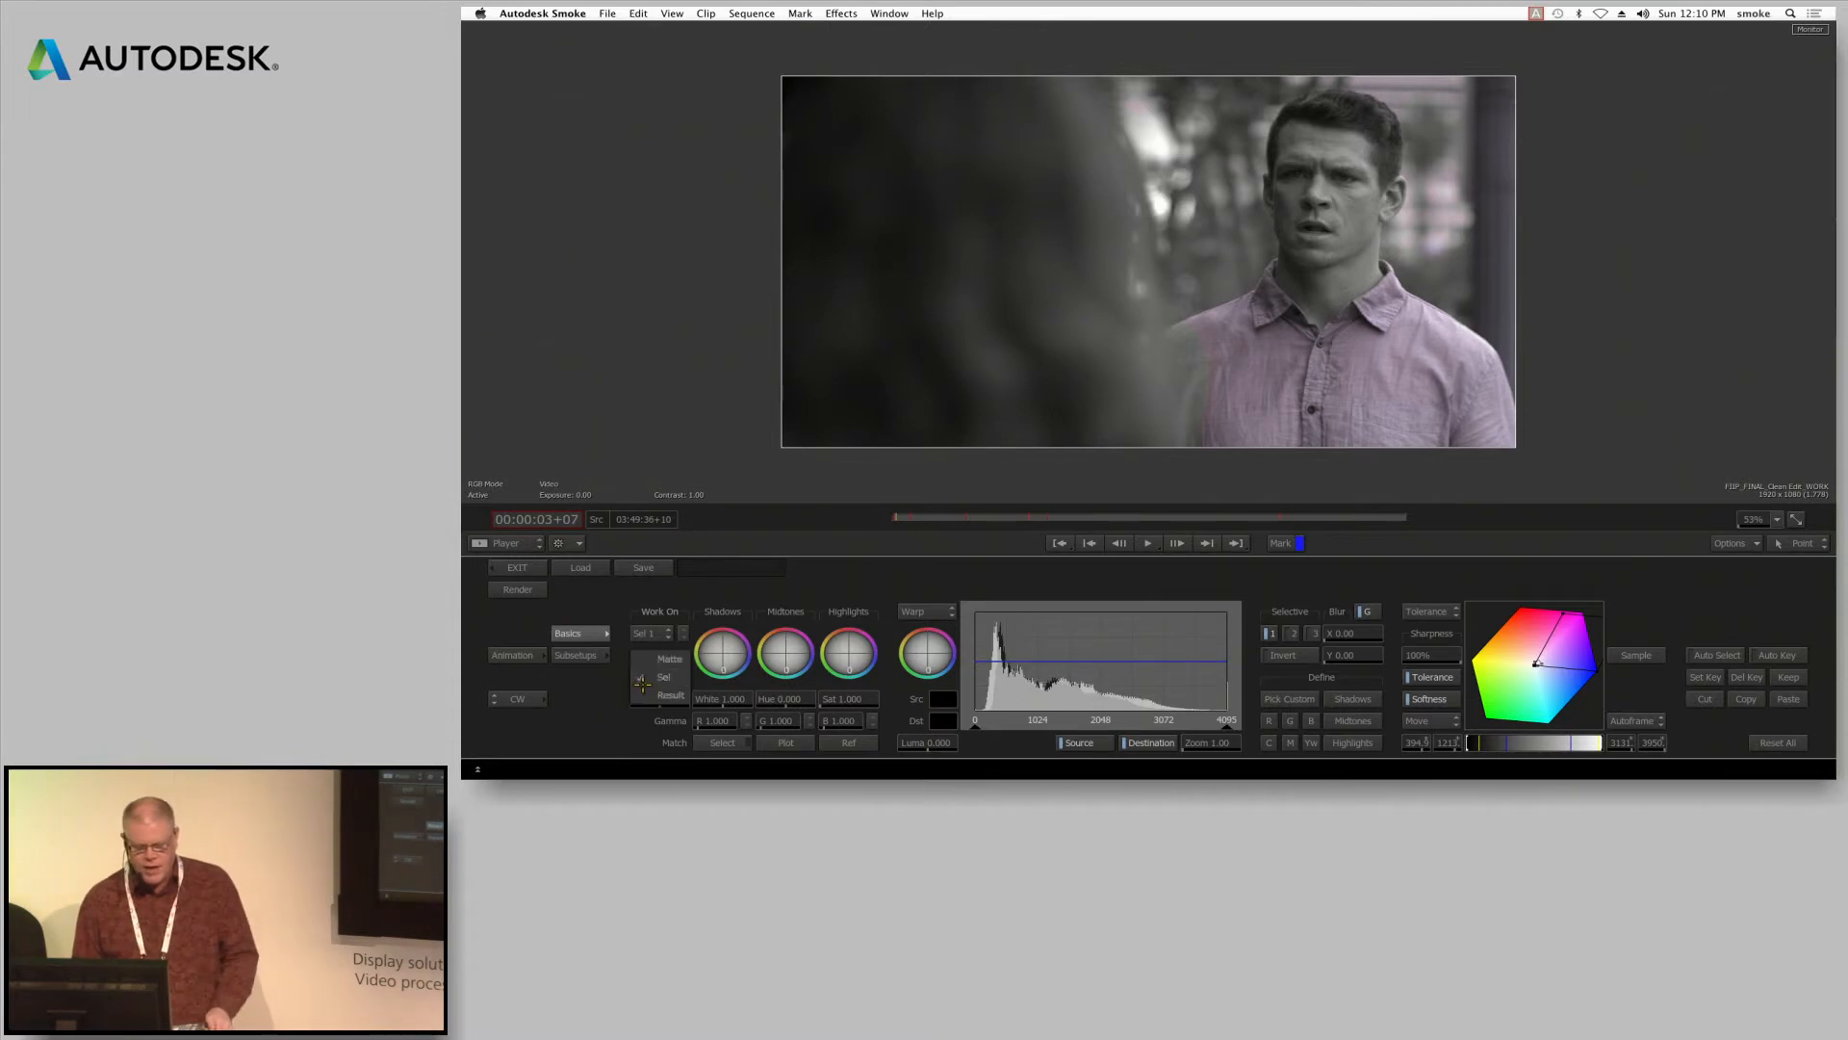
{"action": "left_click", "coordinate": [653, 695]}
{"action": "left_click_drag", "start_coordinate": [773, 653], "coordinate": [826, 672]}
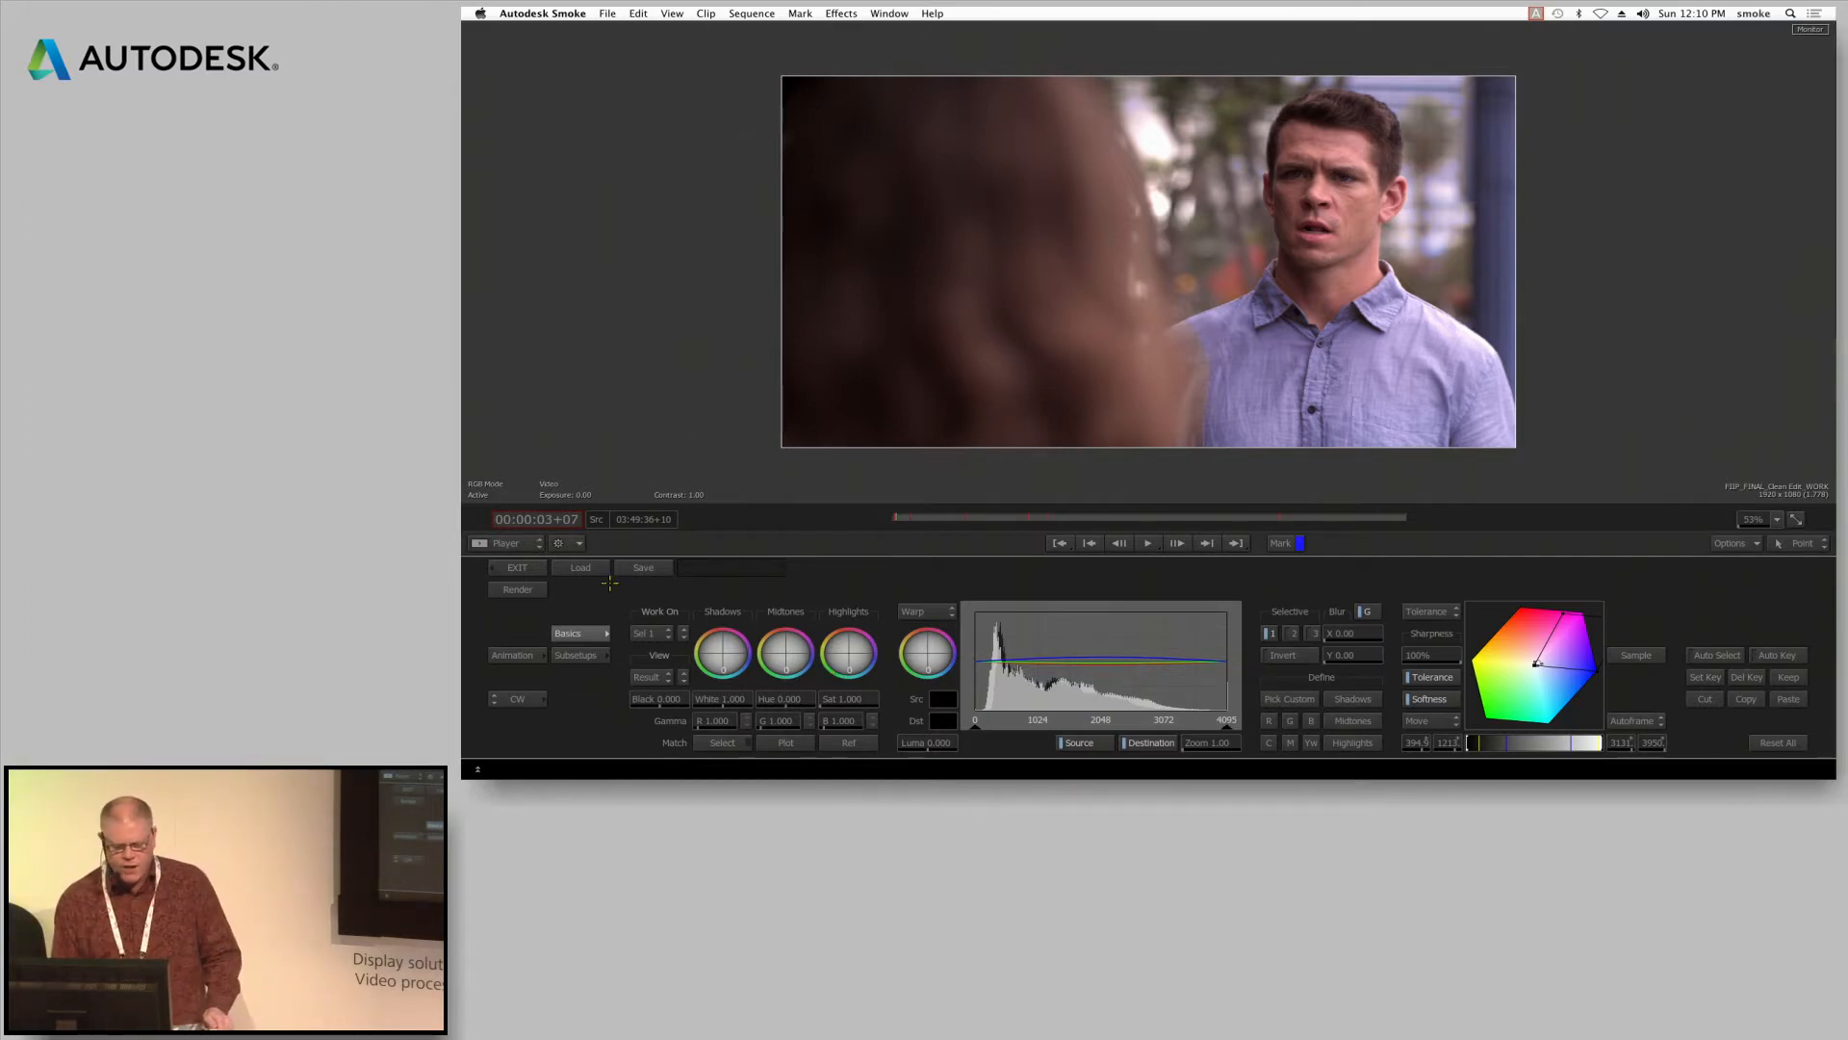
Save the current Colour Warper settings as a setup file named with a short first name and leave the effect editor
{"action": "left_click", "coordinate": [643, 567]}
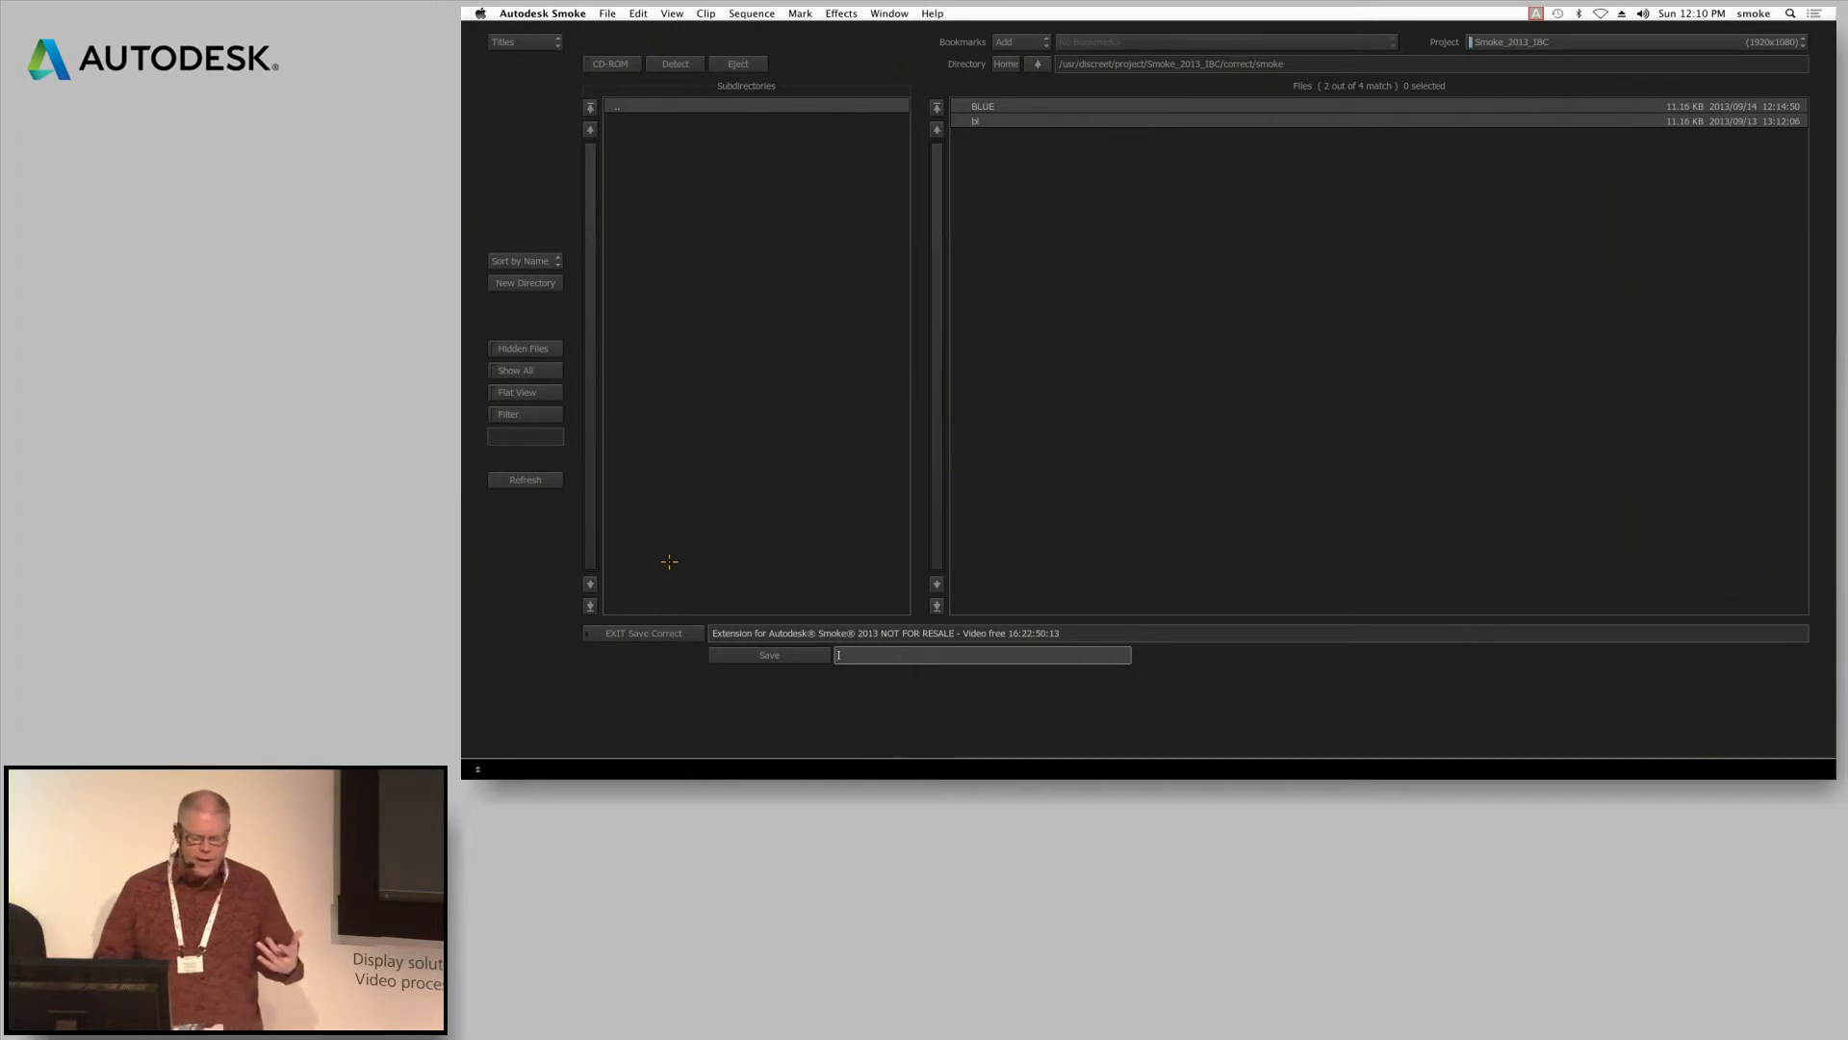
{"action": "type", "text": "ken"}
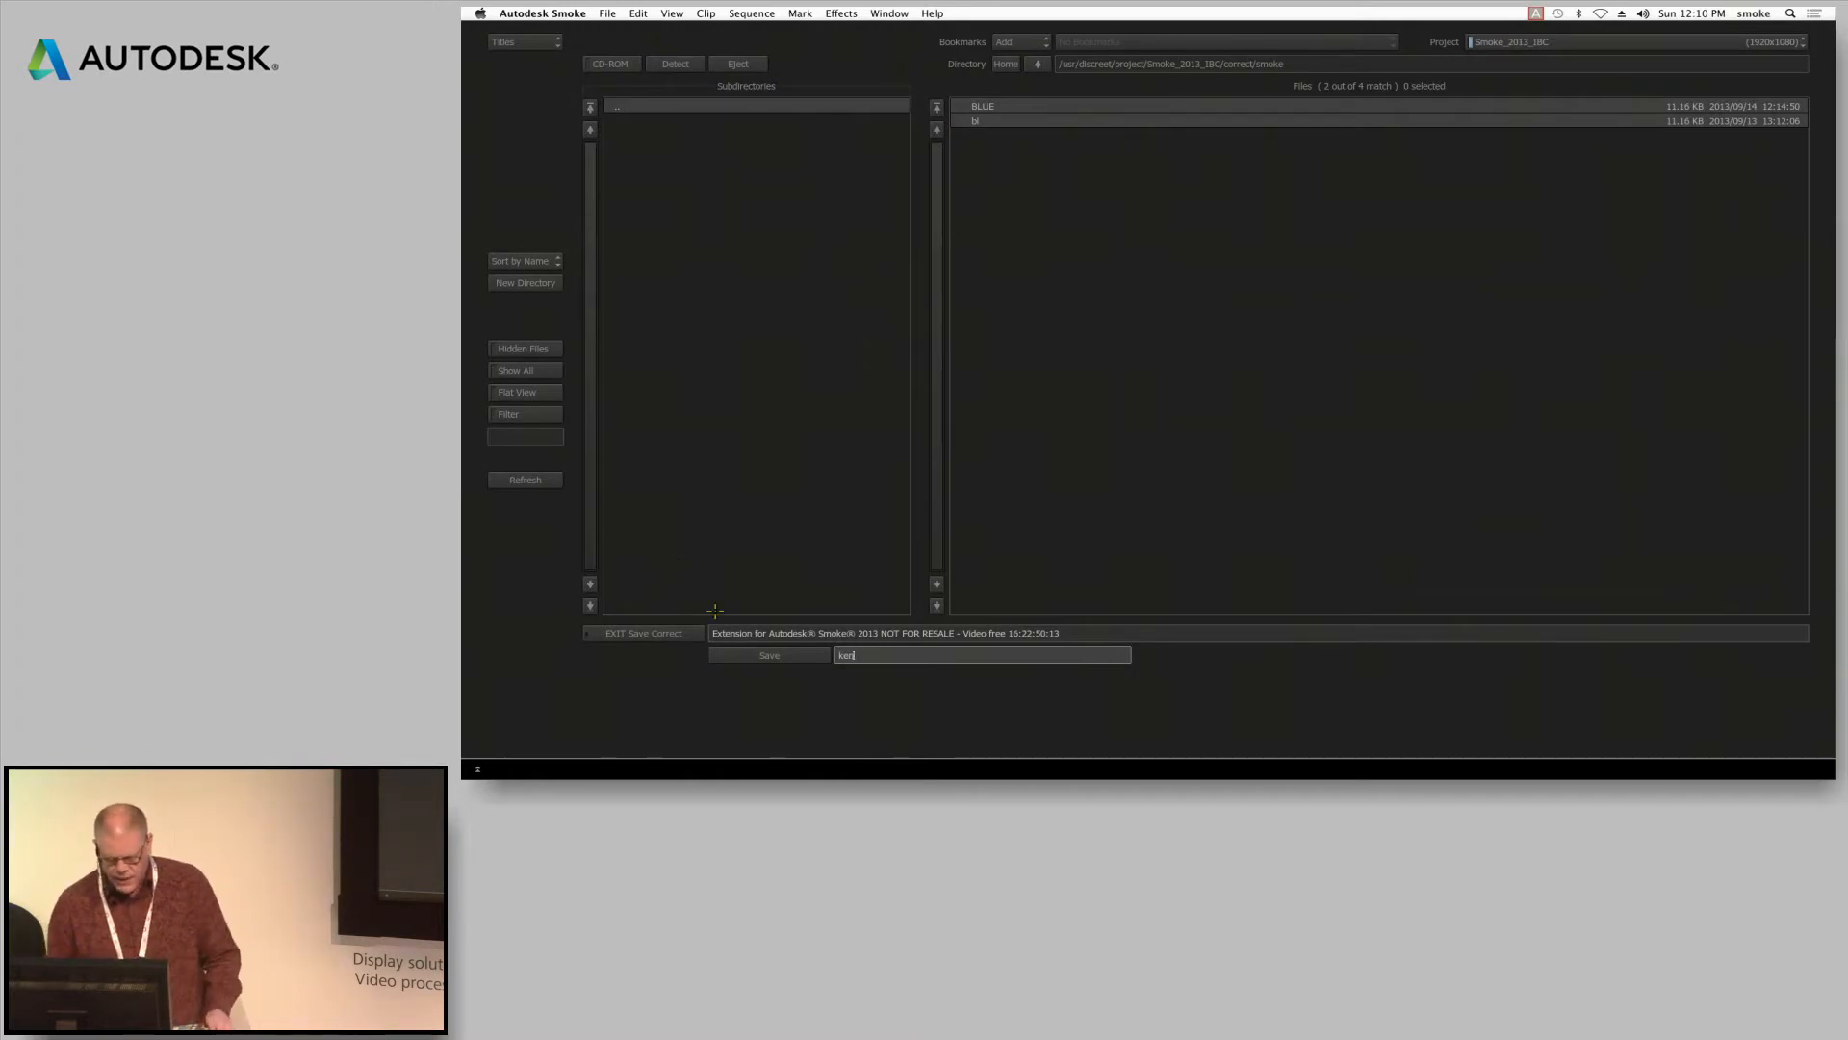
{"action": "left_click", "coordinate": [761, 655]}
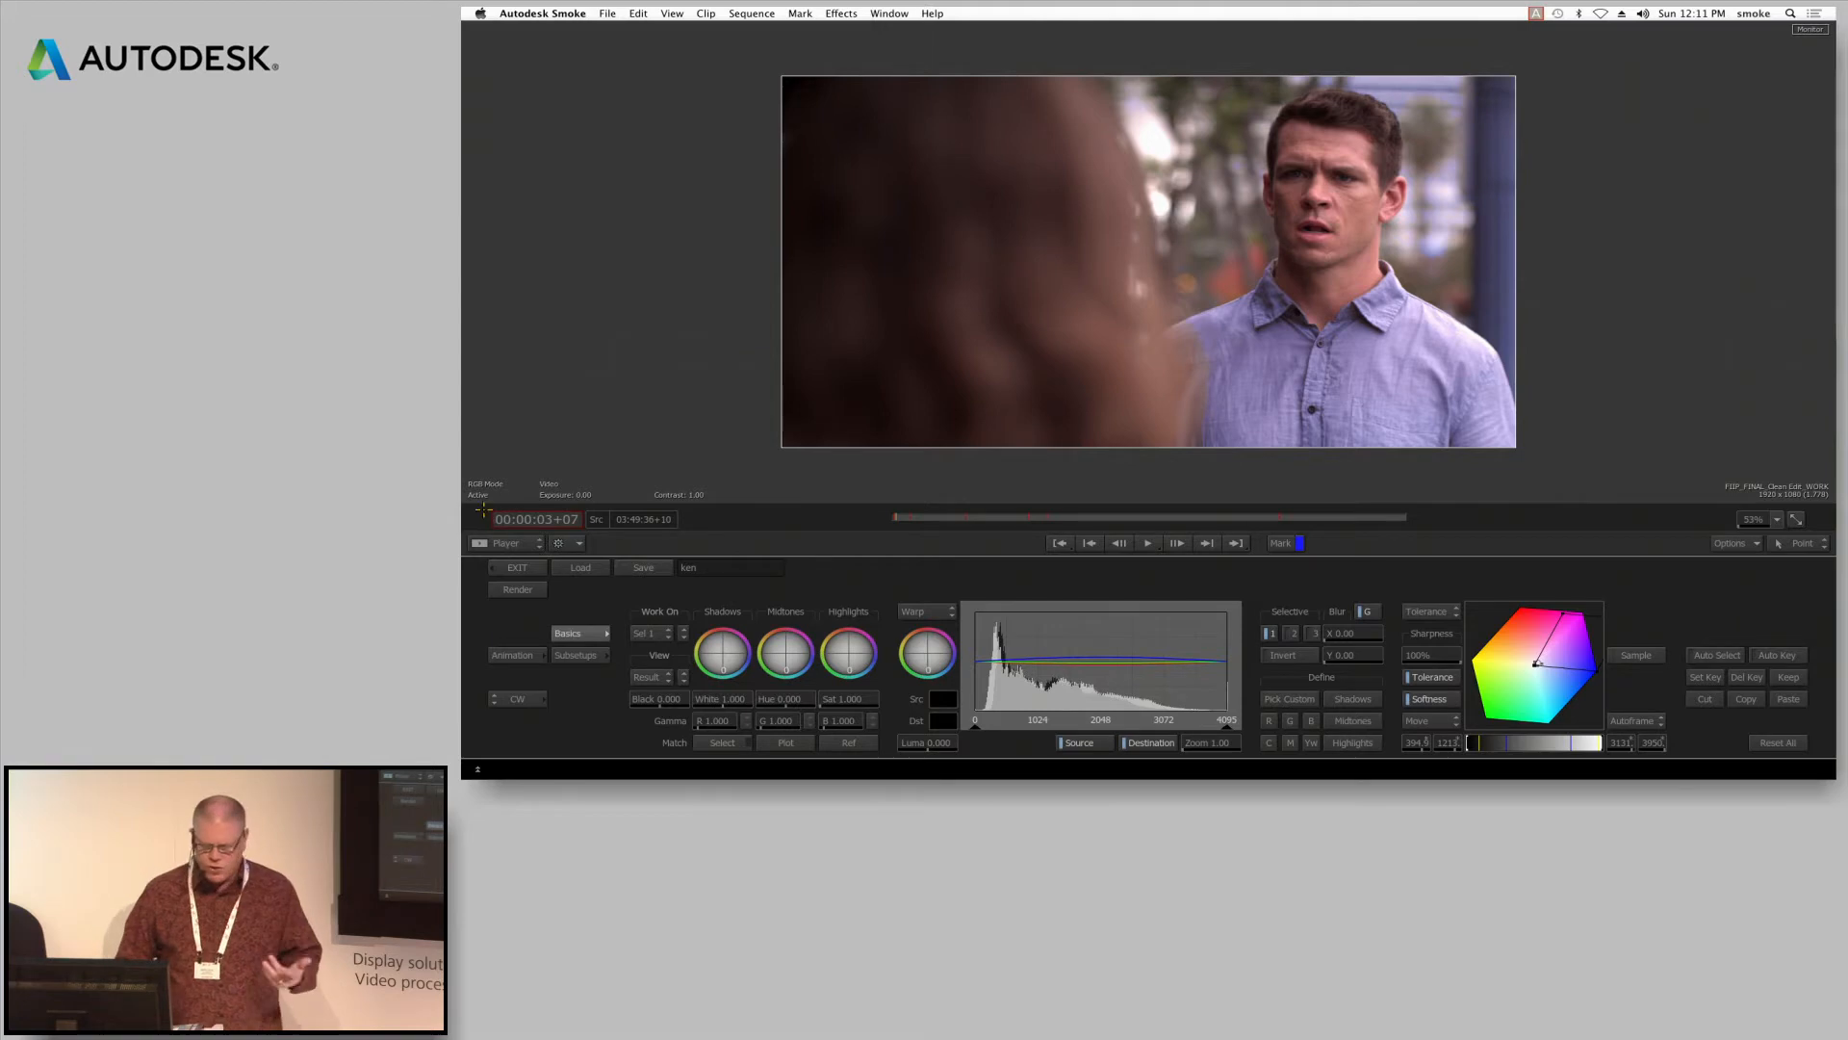
{"action": "left_click", "coordinate": [516, 566]}
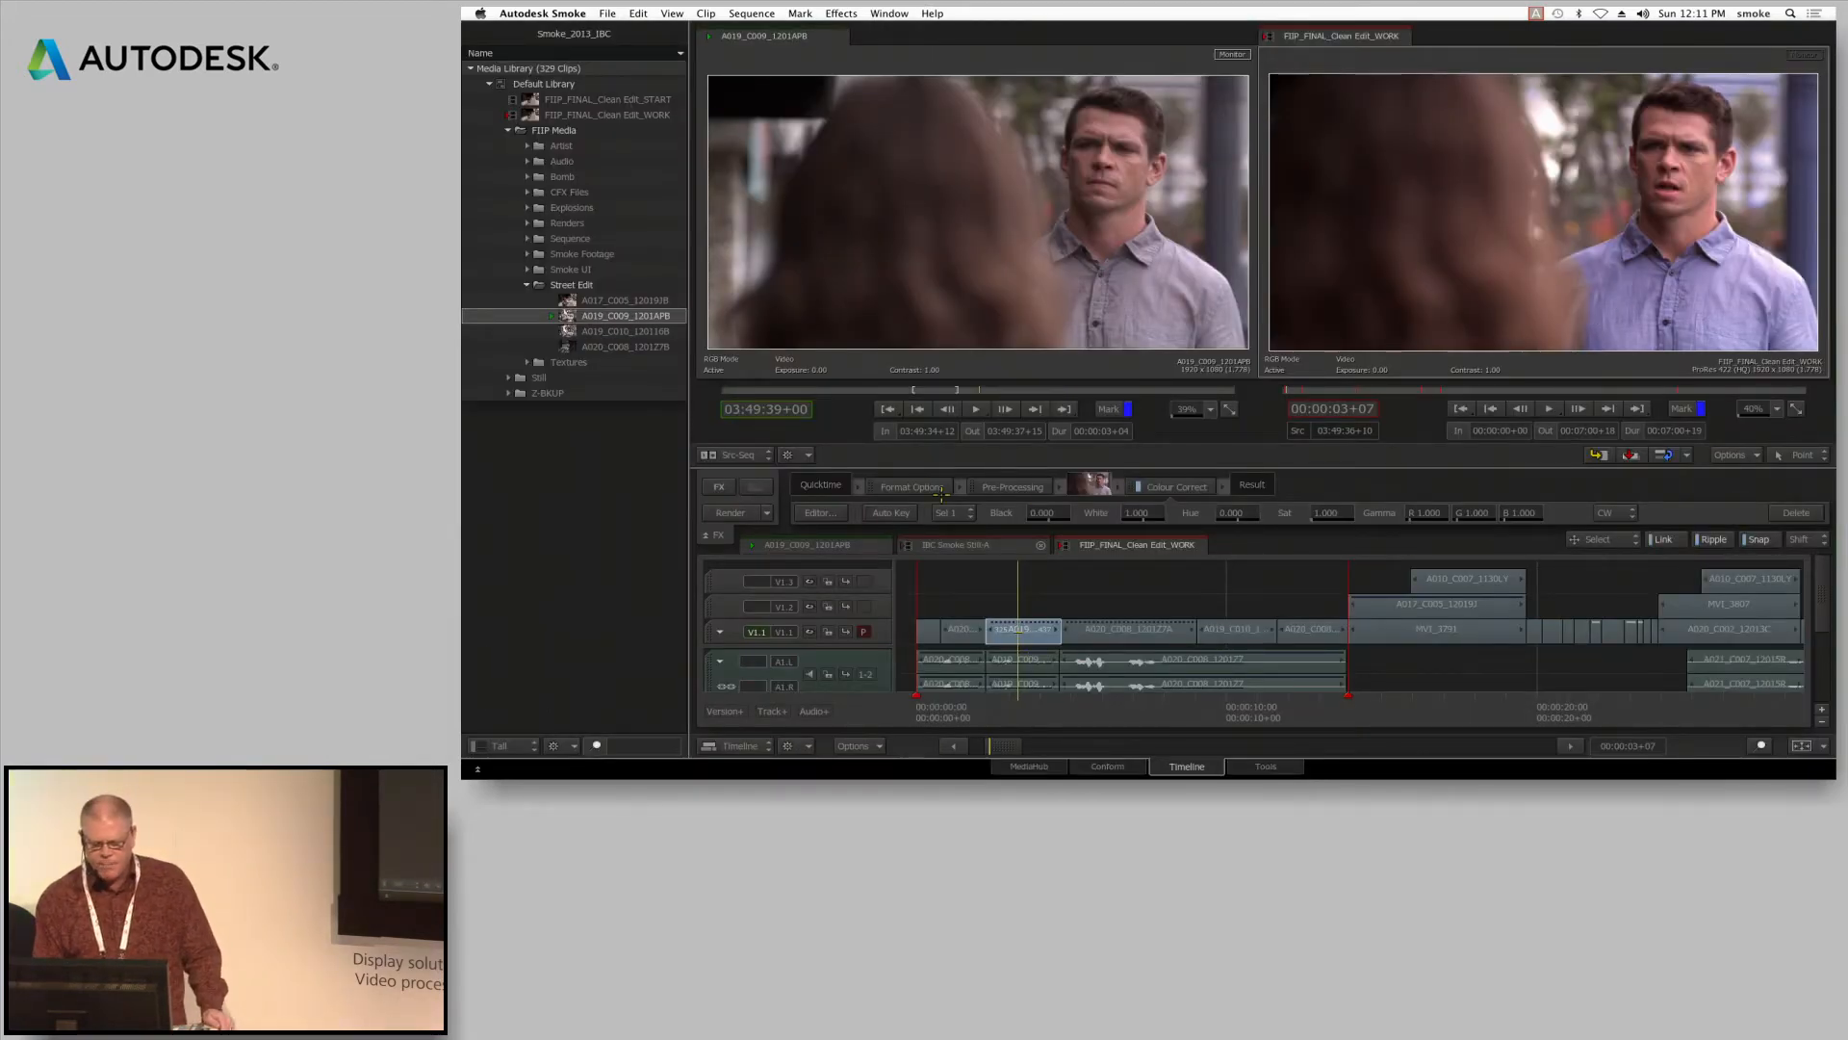
Copy the Colour Correct effect from A019_C009 to the A019_C010 segment at 00:00:10+11 and discard the copied effect
{"action": "left_click_drag", "start_coordinate": [1051, 707], "coordinate": [1241, 706]}
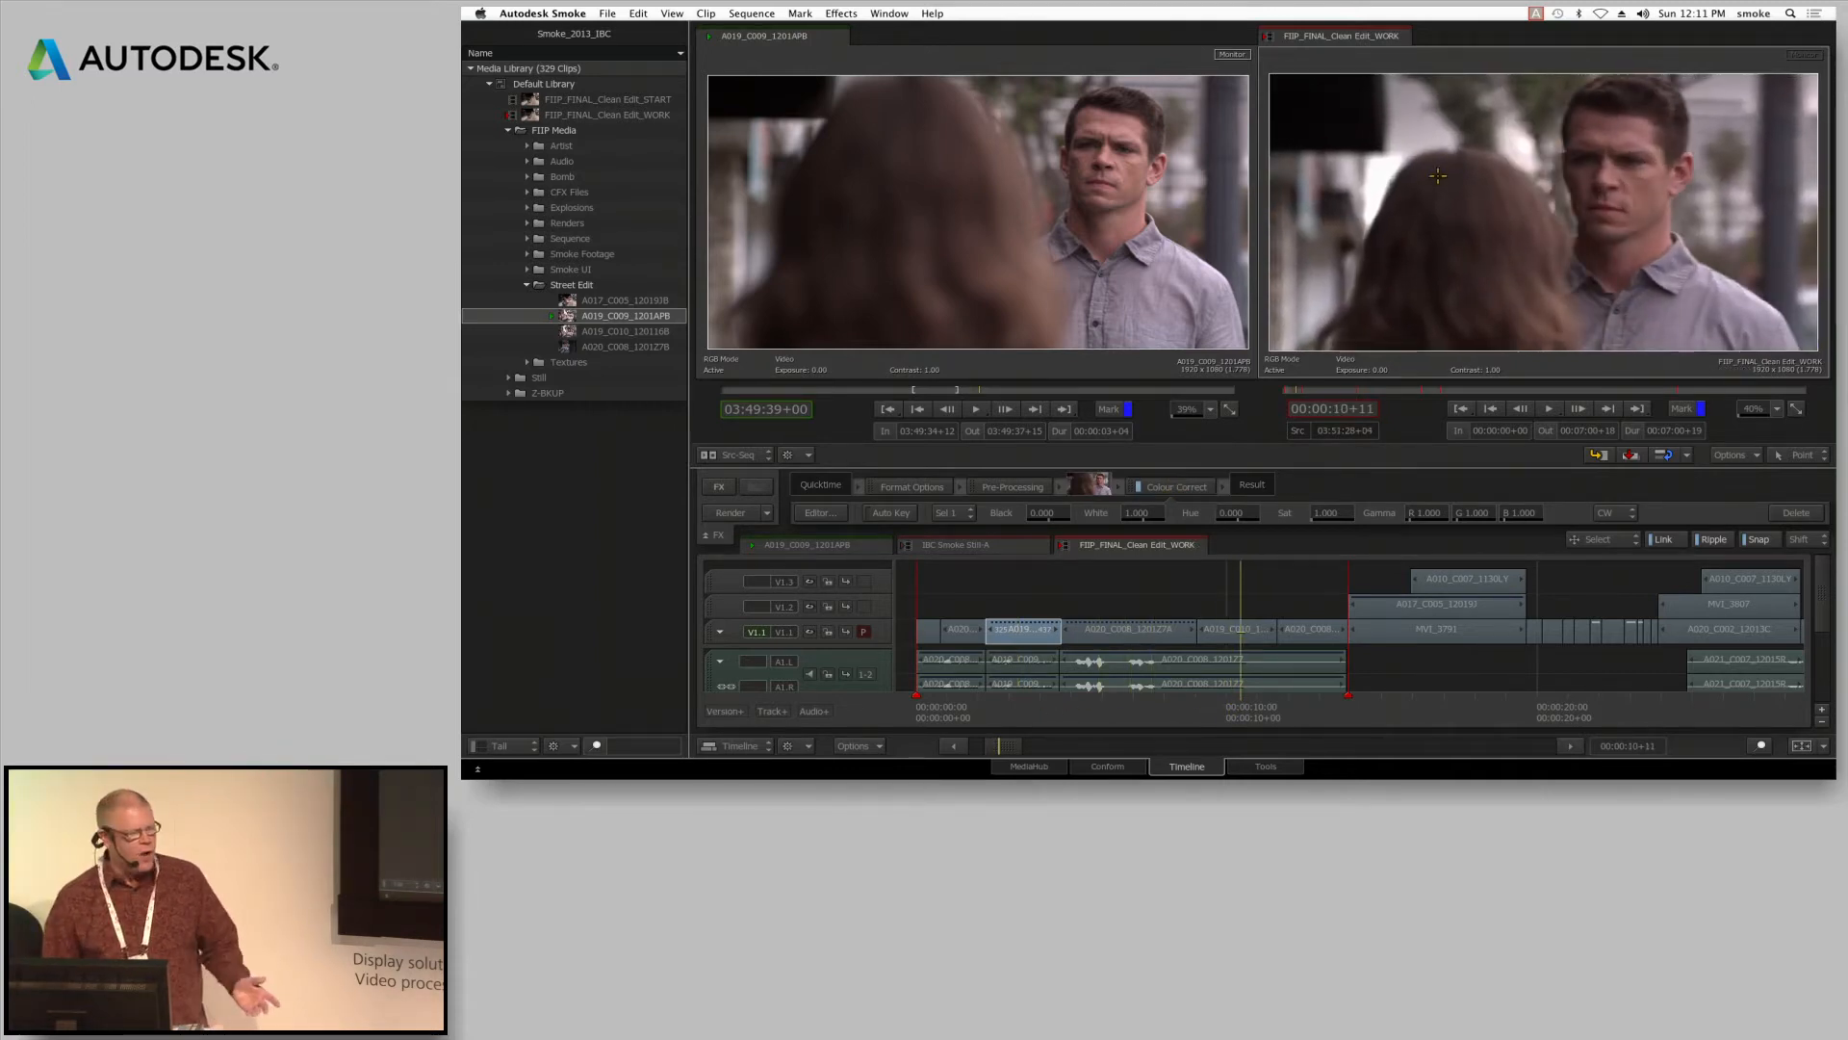
{"action": "left_click_drag", "start_coordinate": [1179, 486], "coordinate": [1223, 633]}
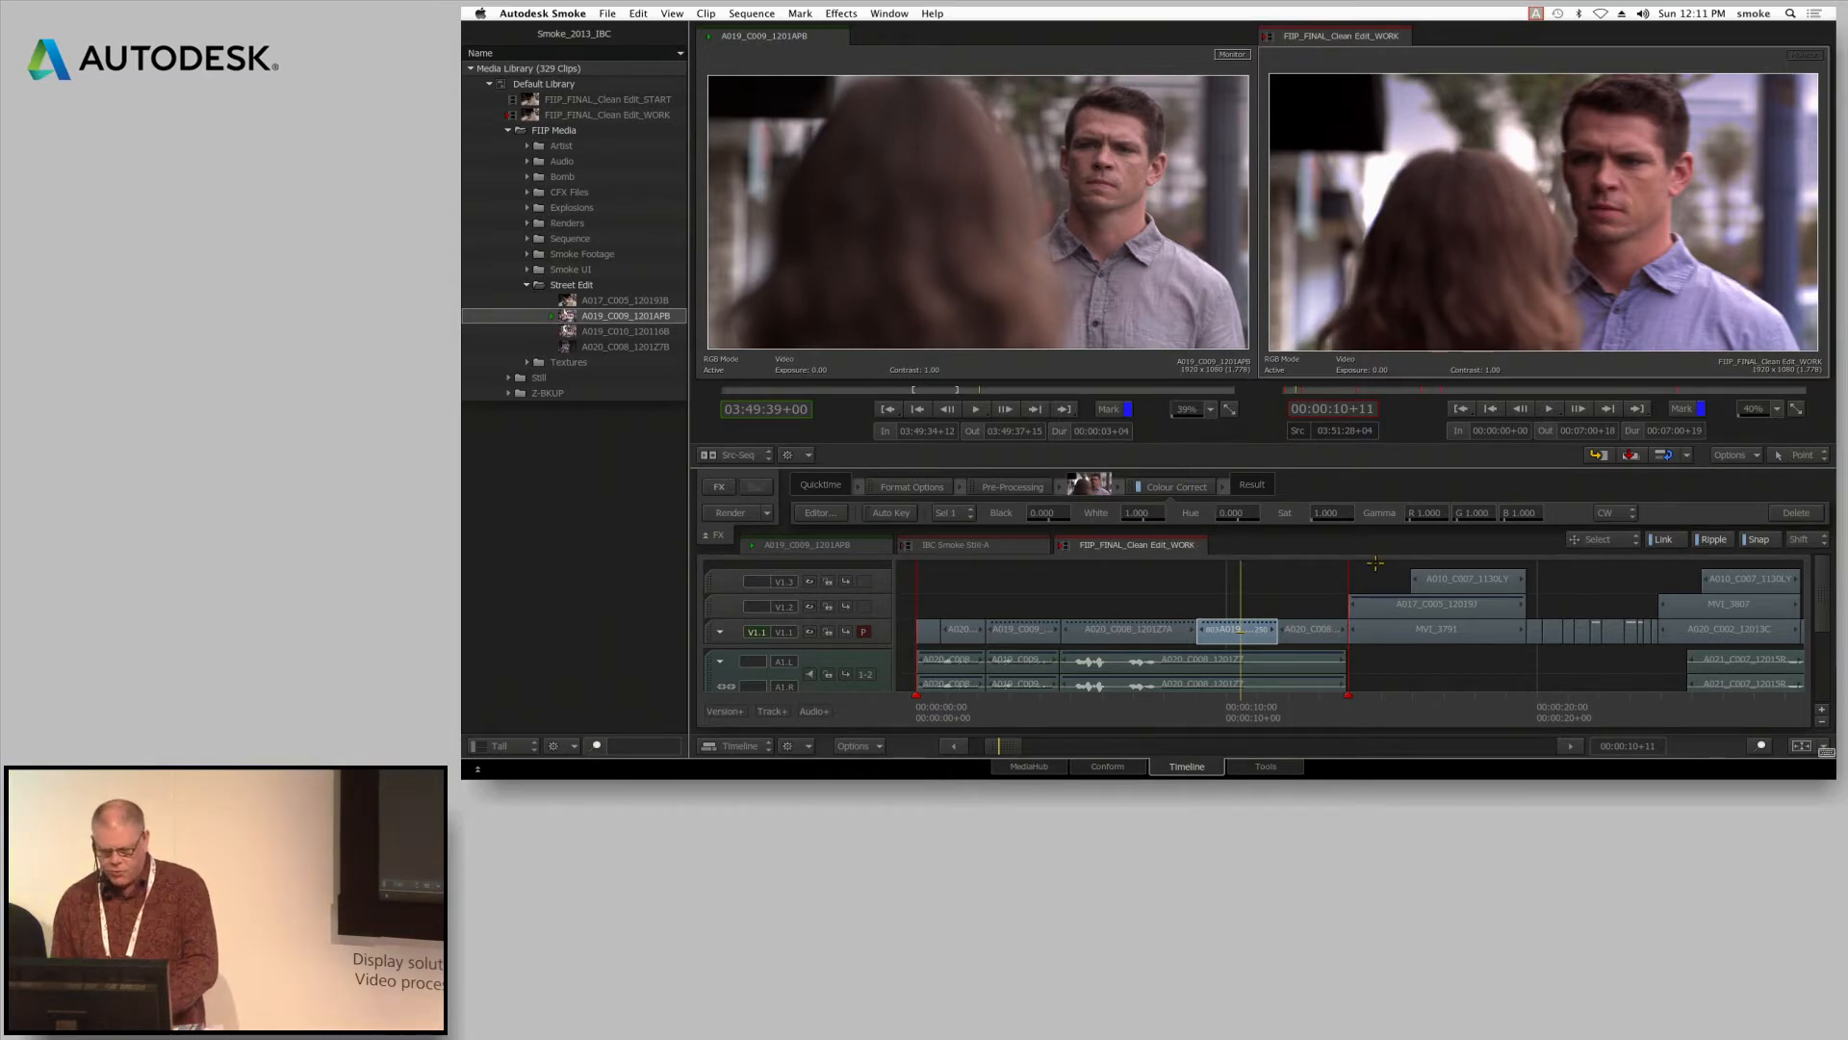
{"action": "left_click", "coordinate": [1160, 633]}
{"action": "left_click_drag", "start_coordinate": [1197, 525], "coordinate": [1210, 739]}
Store the Colour Correct effect of the A019_C009 segment at 00:00:03+12 in the Default Library and rename it blue
{"action": "left_click_drag", "start_coordinate": [1066, 708], "coordinate": [1024, 708]}
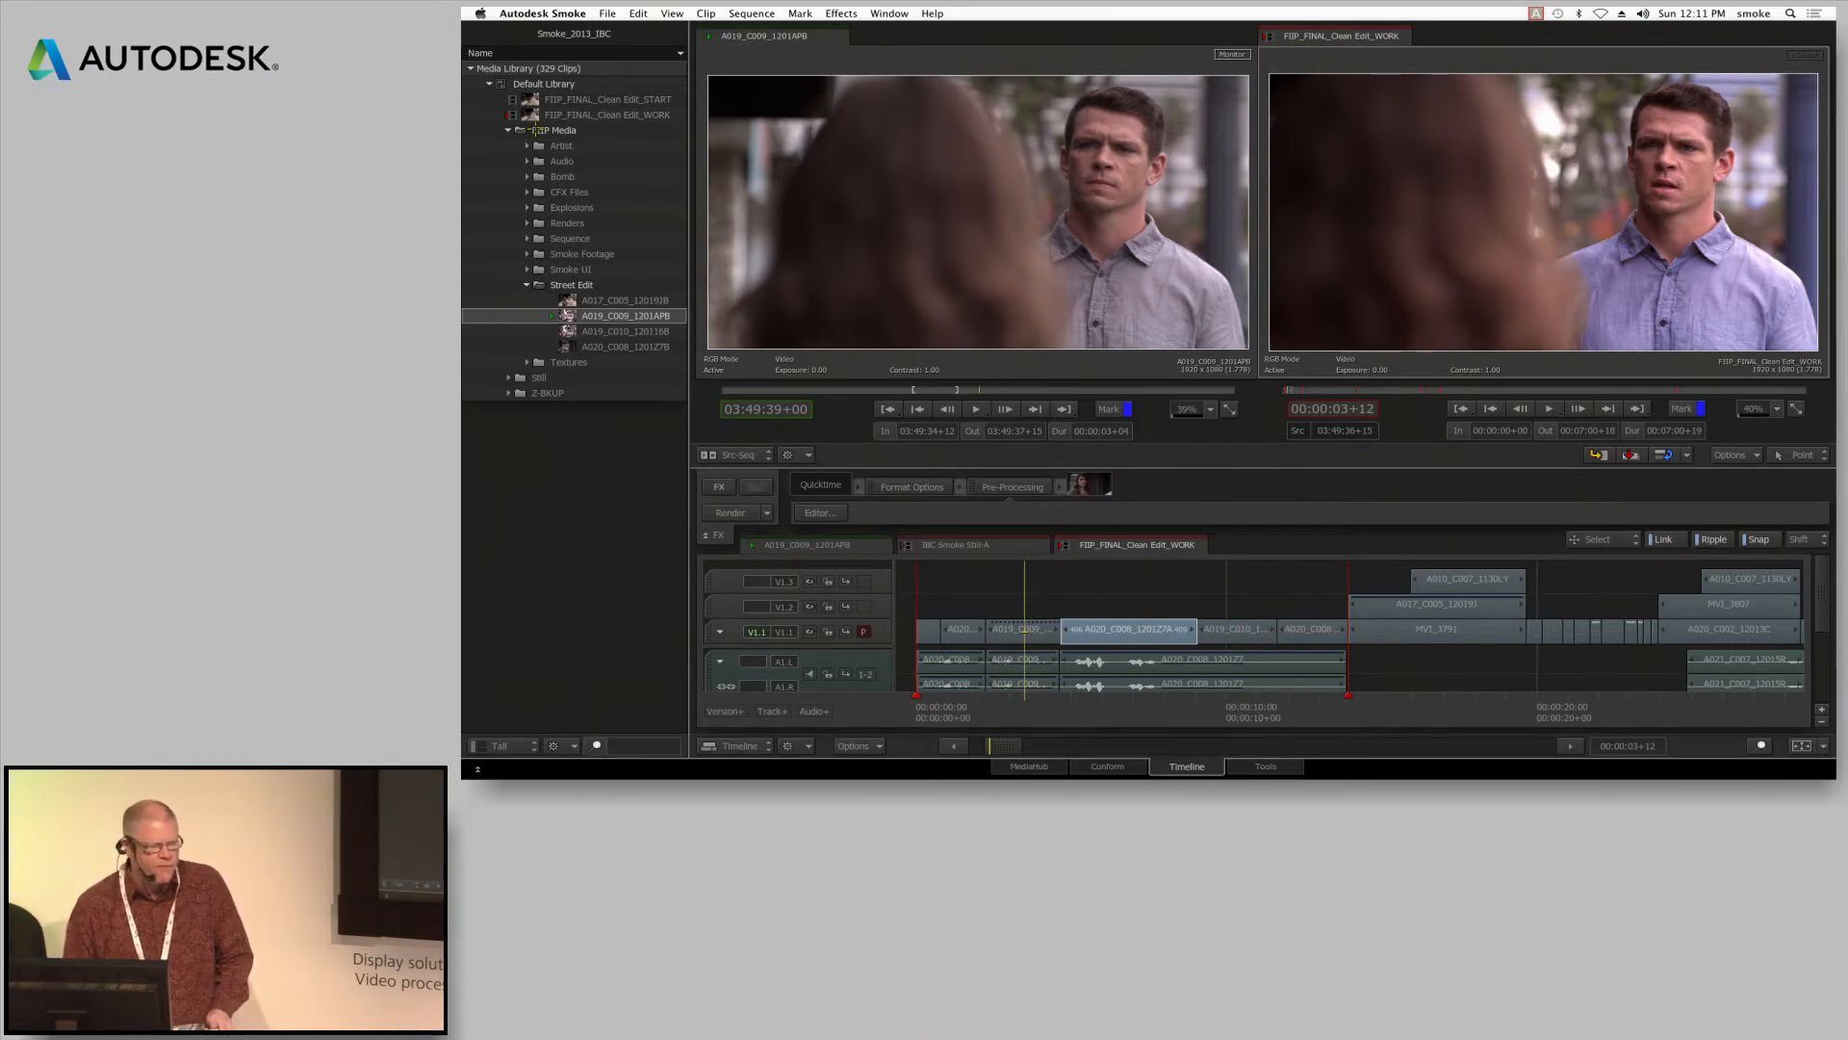
{"action": "left_click", "coordinate": [1022, 629]}
{"action": "left_click_drag", "start_coordinate": [1180, 486], "coordinate": [587, 88]}
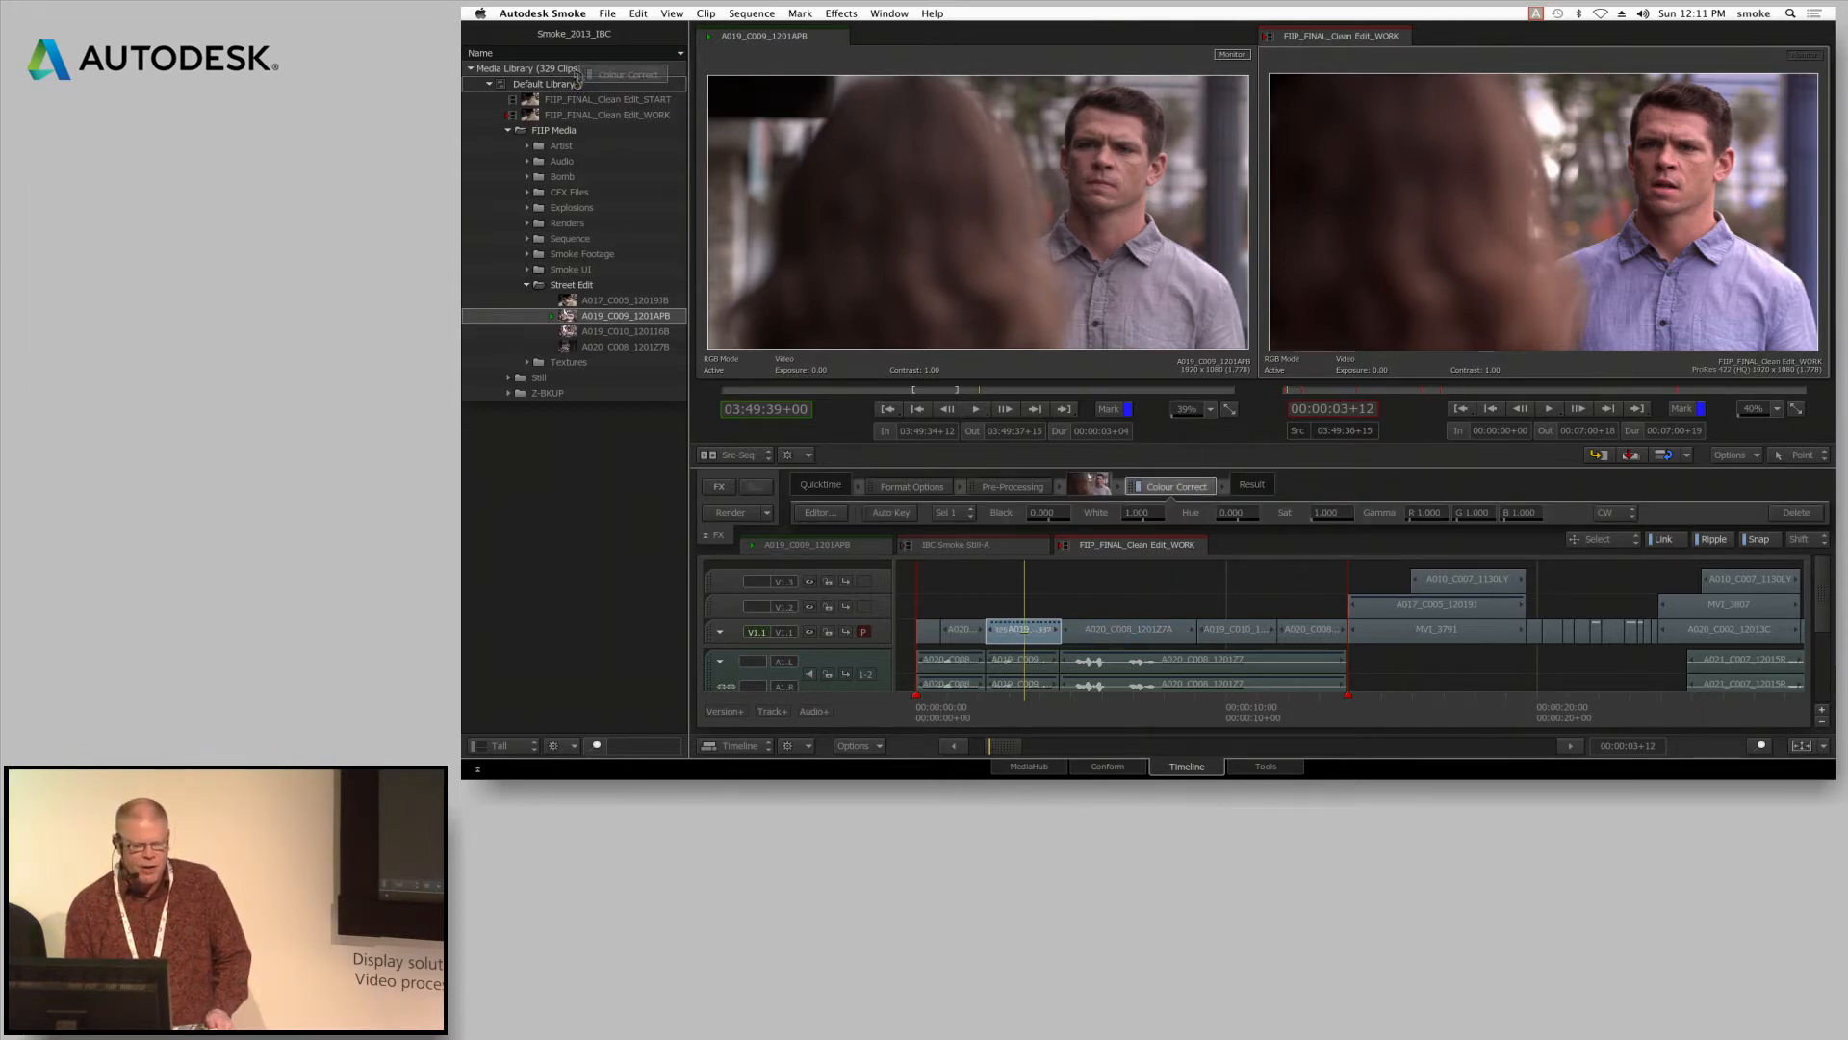
{"action": "left_click", "coordinate": [610, 99]}
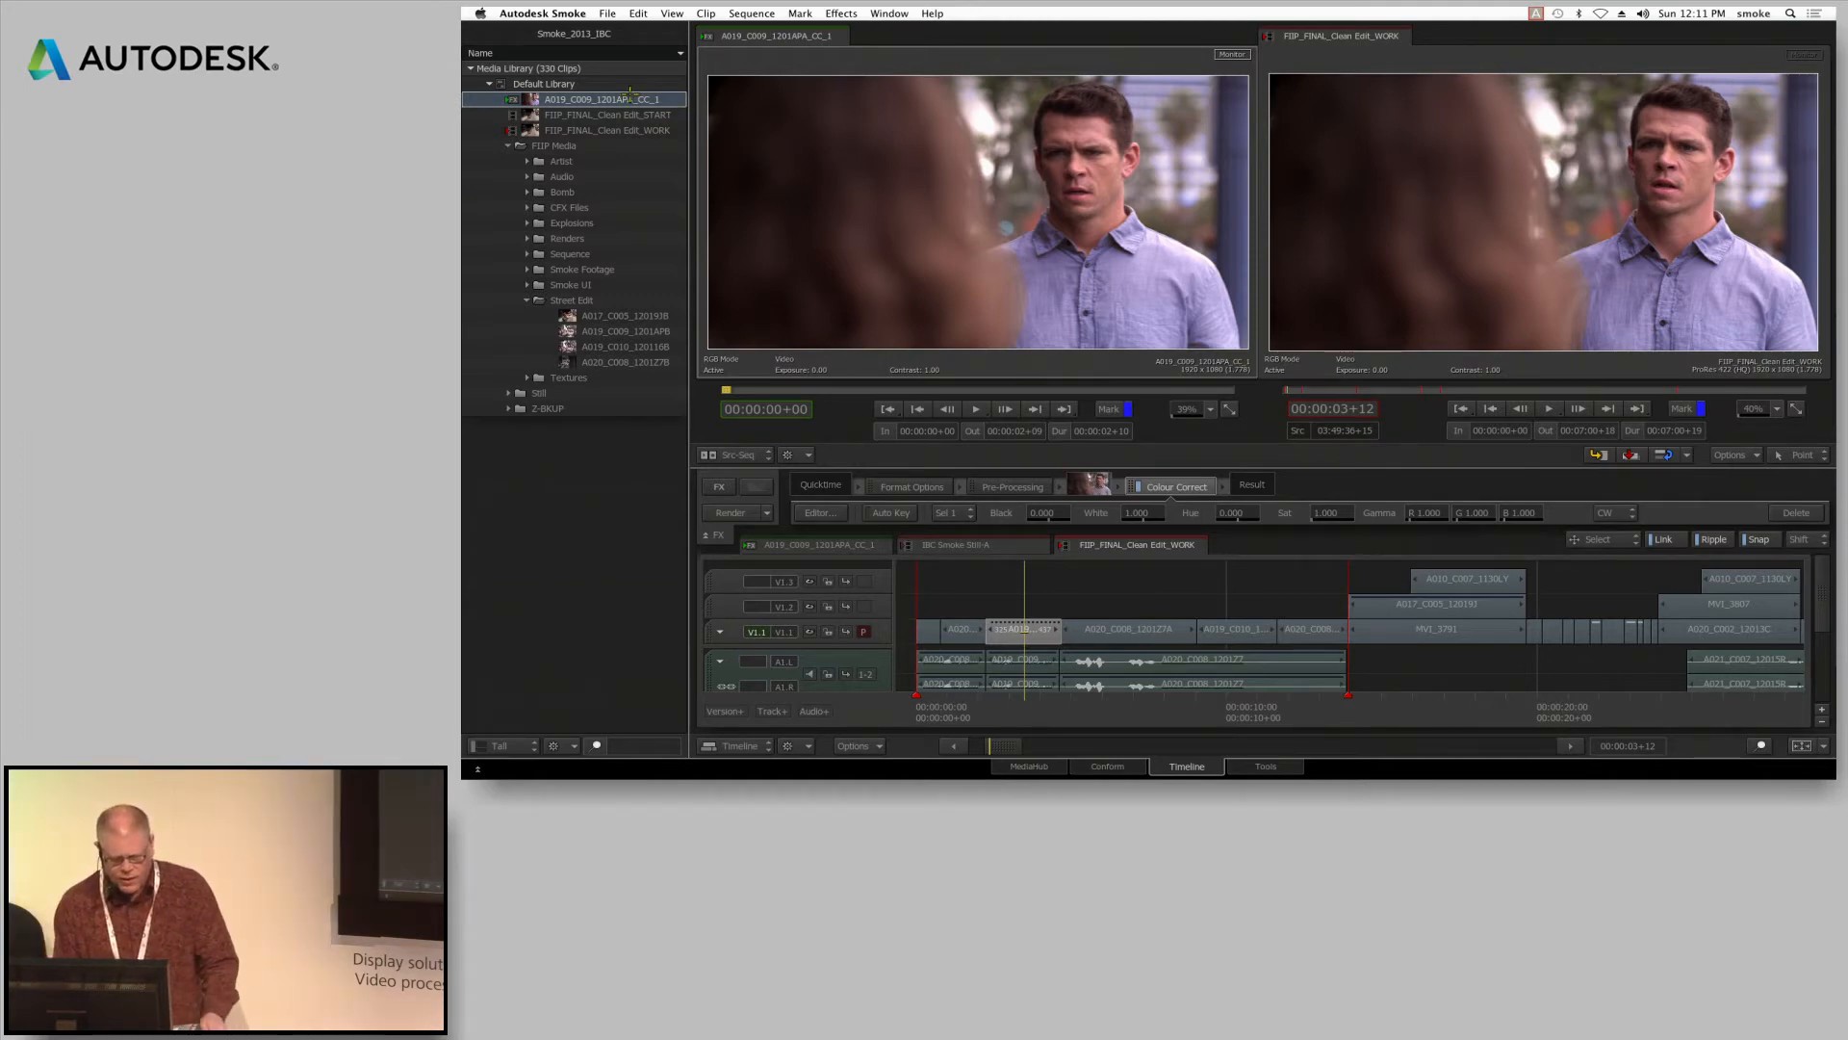
{"action": "key", "text": "Return"}
{"action": "type", "text": "blue"}
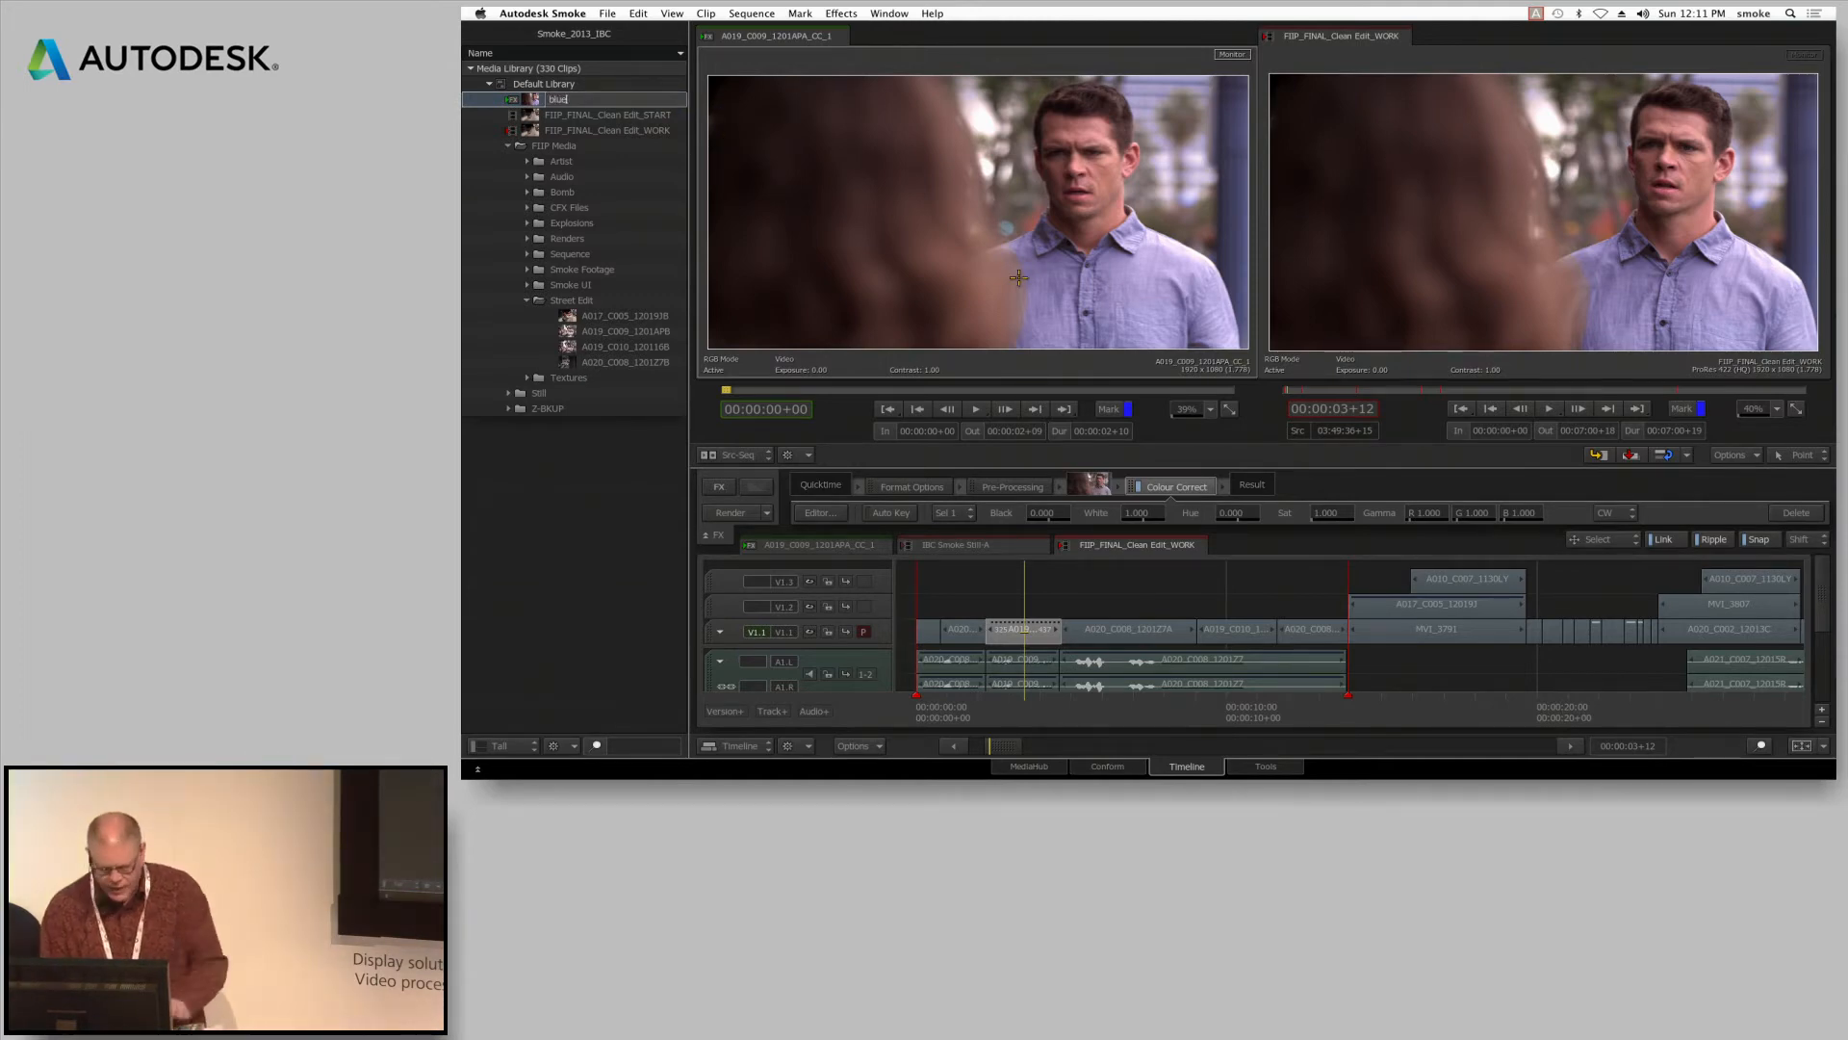
{"action": "key", "text": "Return"}
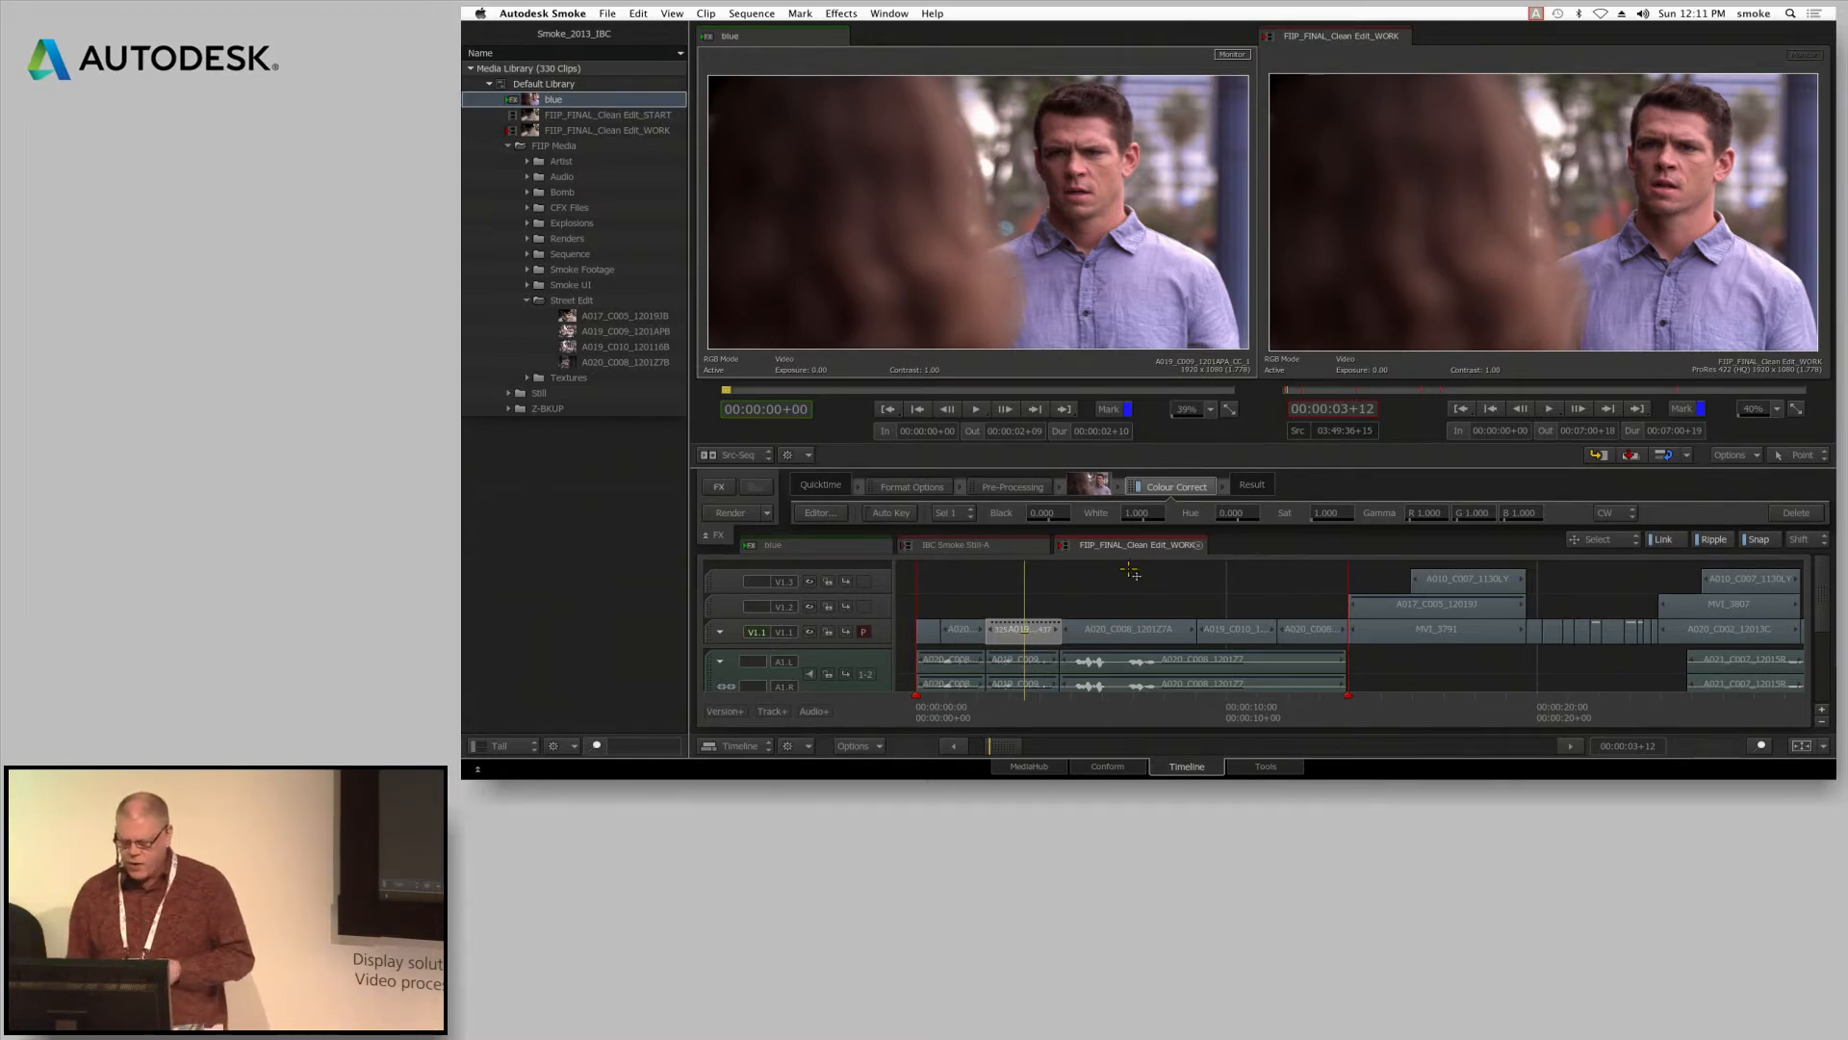
Remove the Colour Correct effect from the A019_C009 segment and select a gap on the uppermost video track
{"action": "left_click_drag", "start_coordinate": [1159, 488], "coordinate": [1178, 772]}
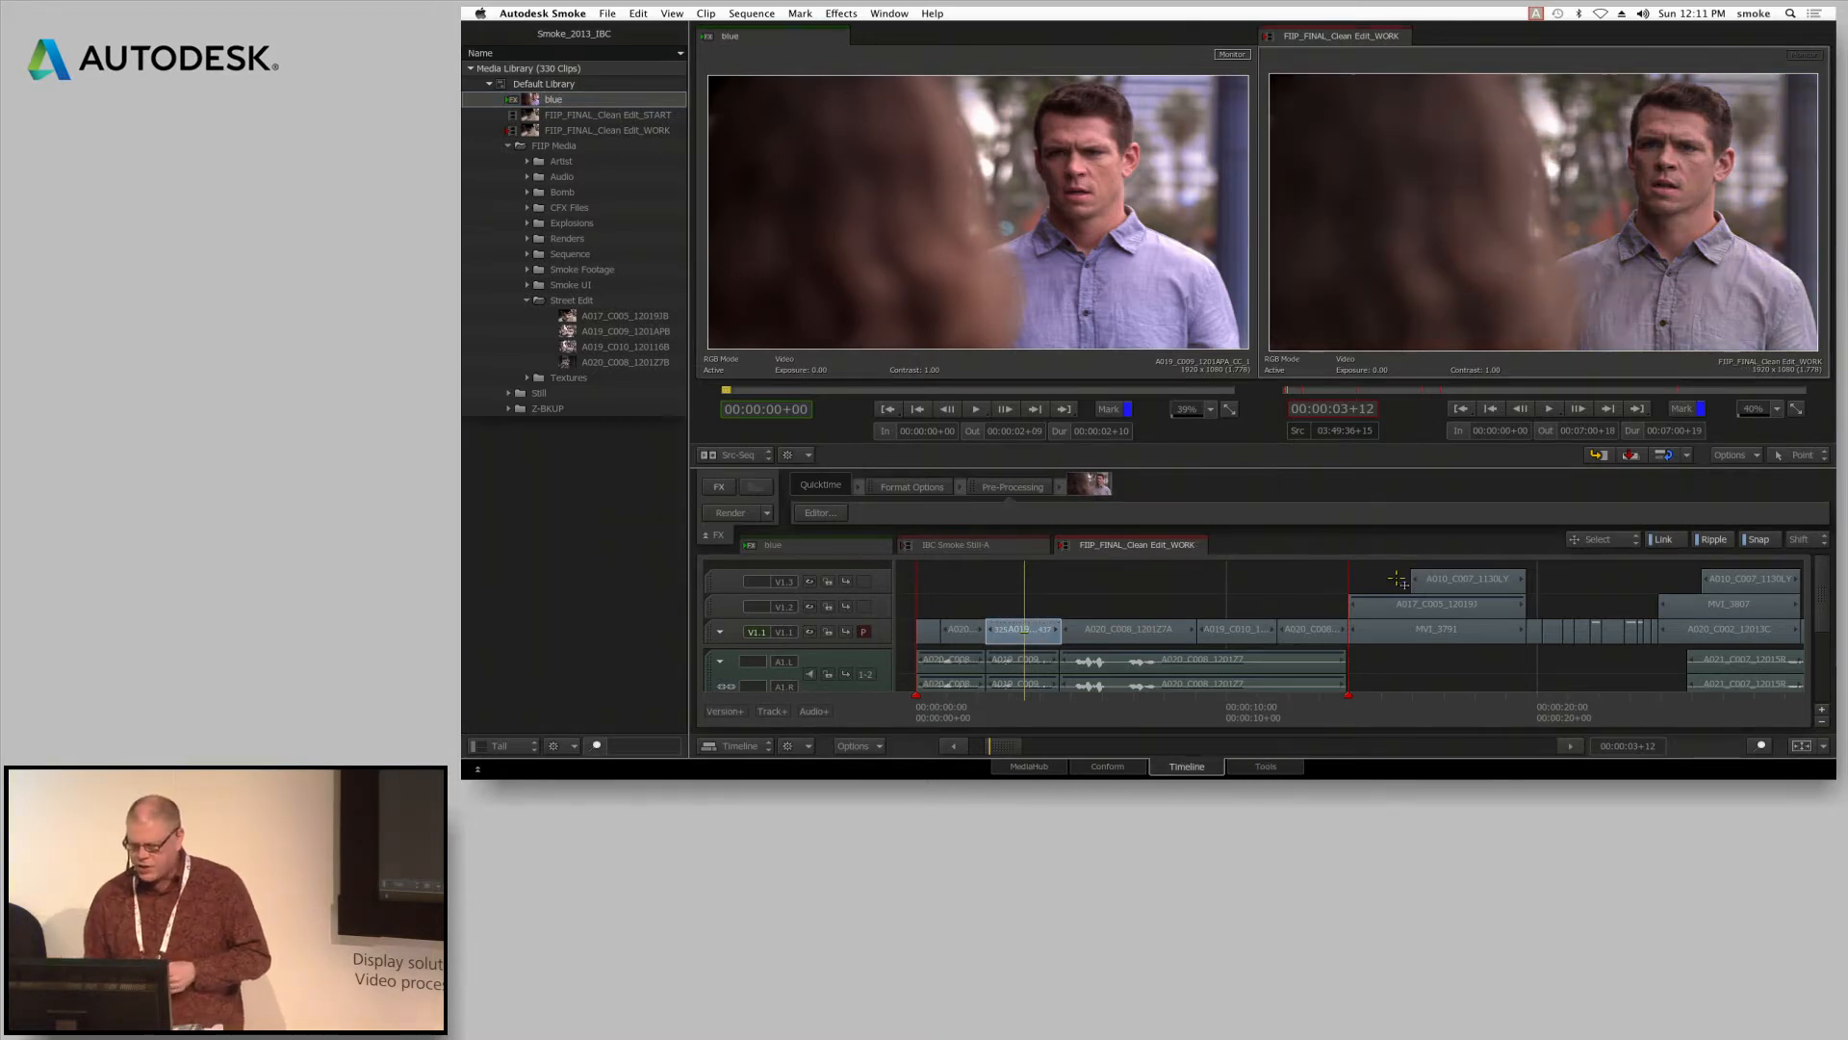
{"action": "left_click", "coordinate": [1596, 603]}
{"action": "left_click", "coordinate": [1619, 578]}
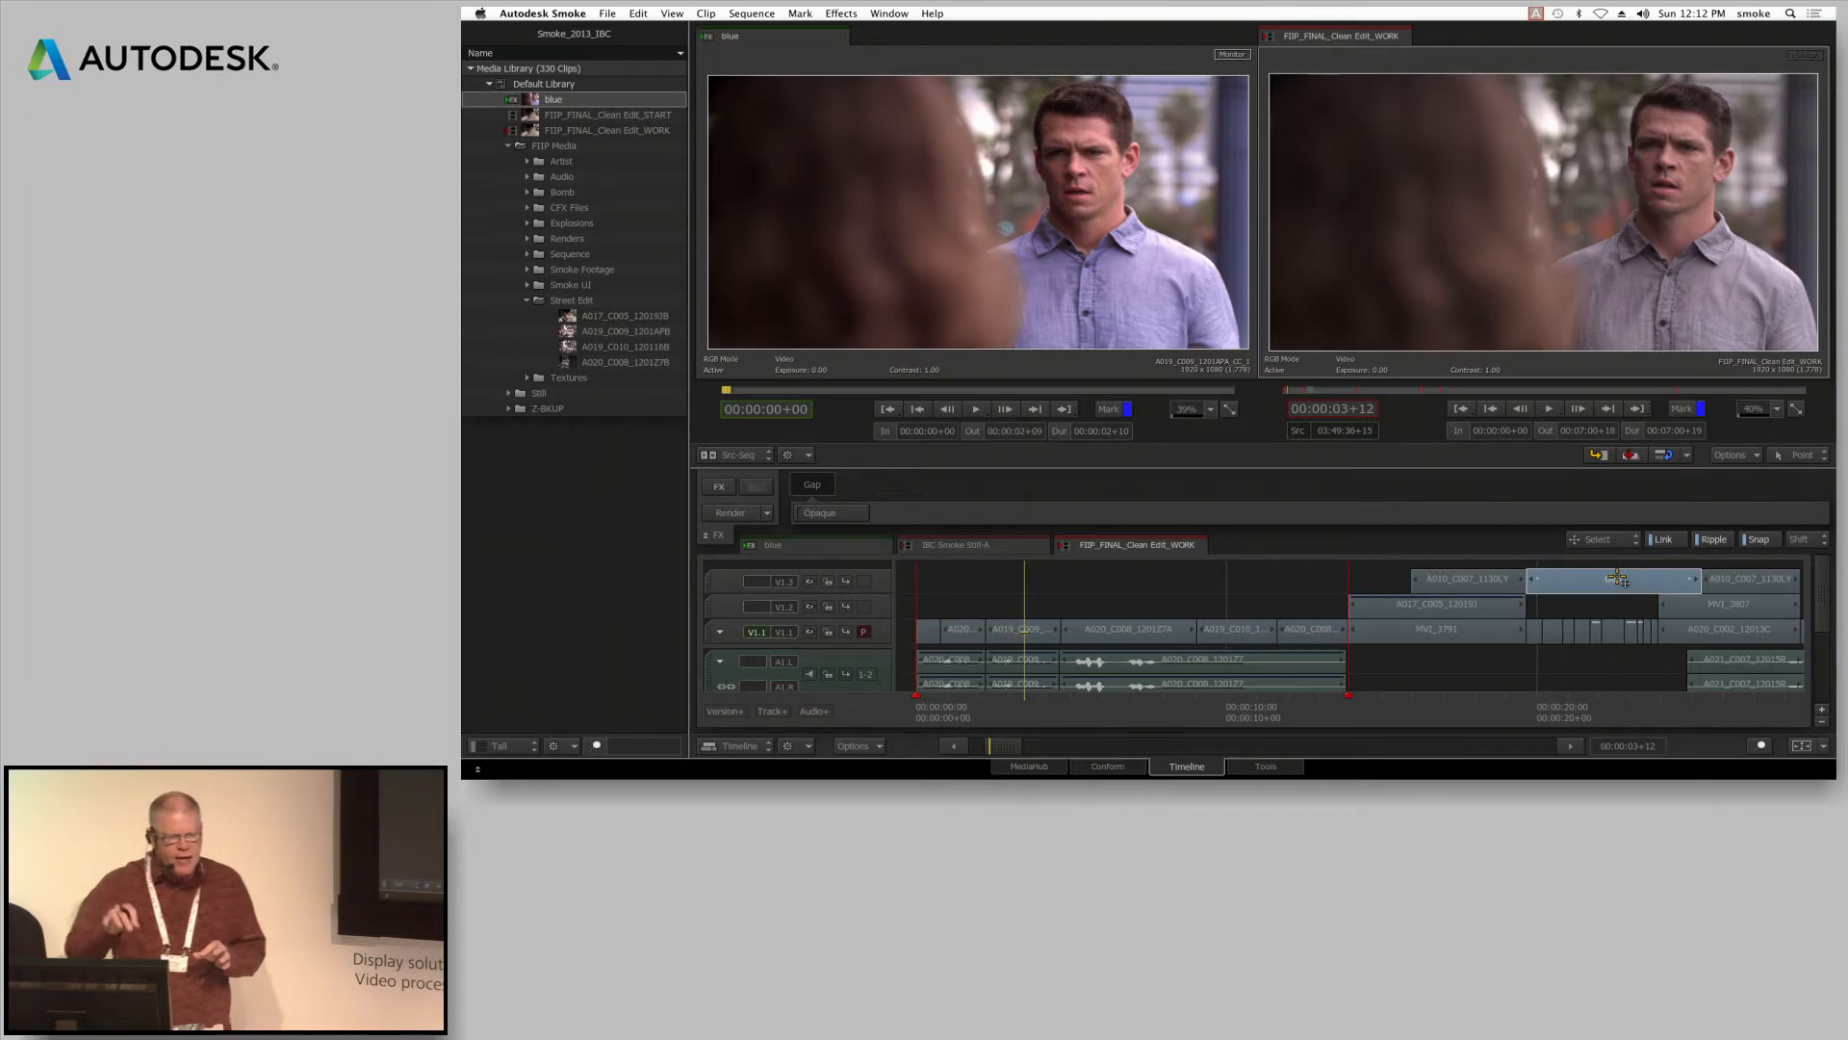
Apply the stored blue effect to the V1.2 gap above the opening shots and check the grade at 00:00:09+01
{"action": "left_click", "coordinate": [1128, 601]}
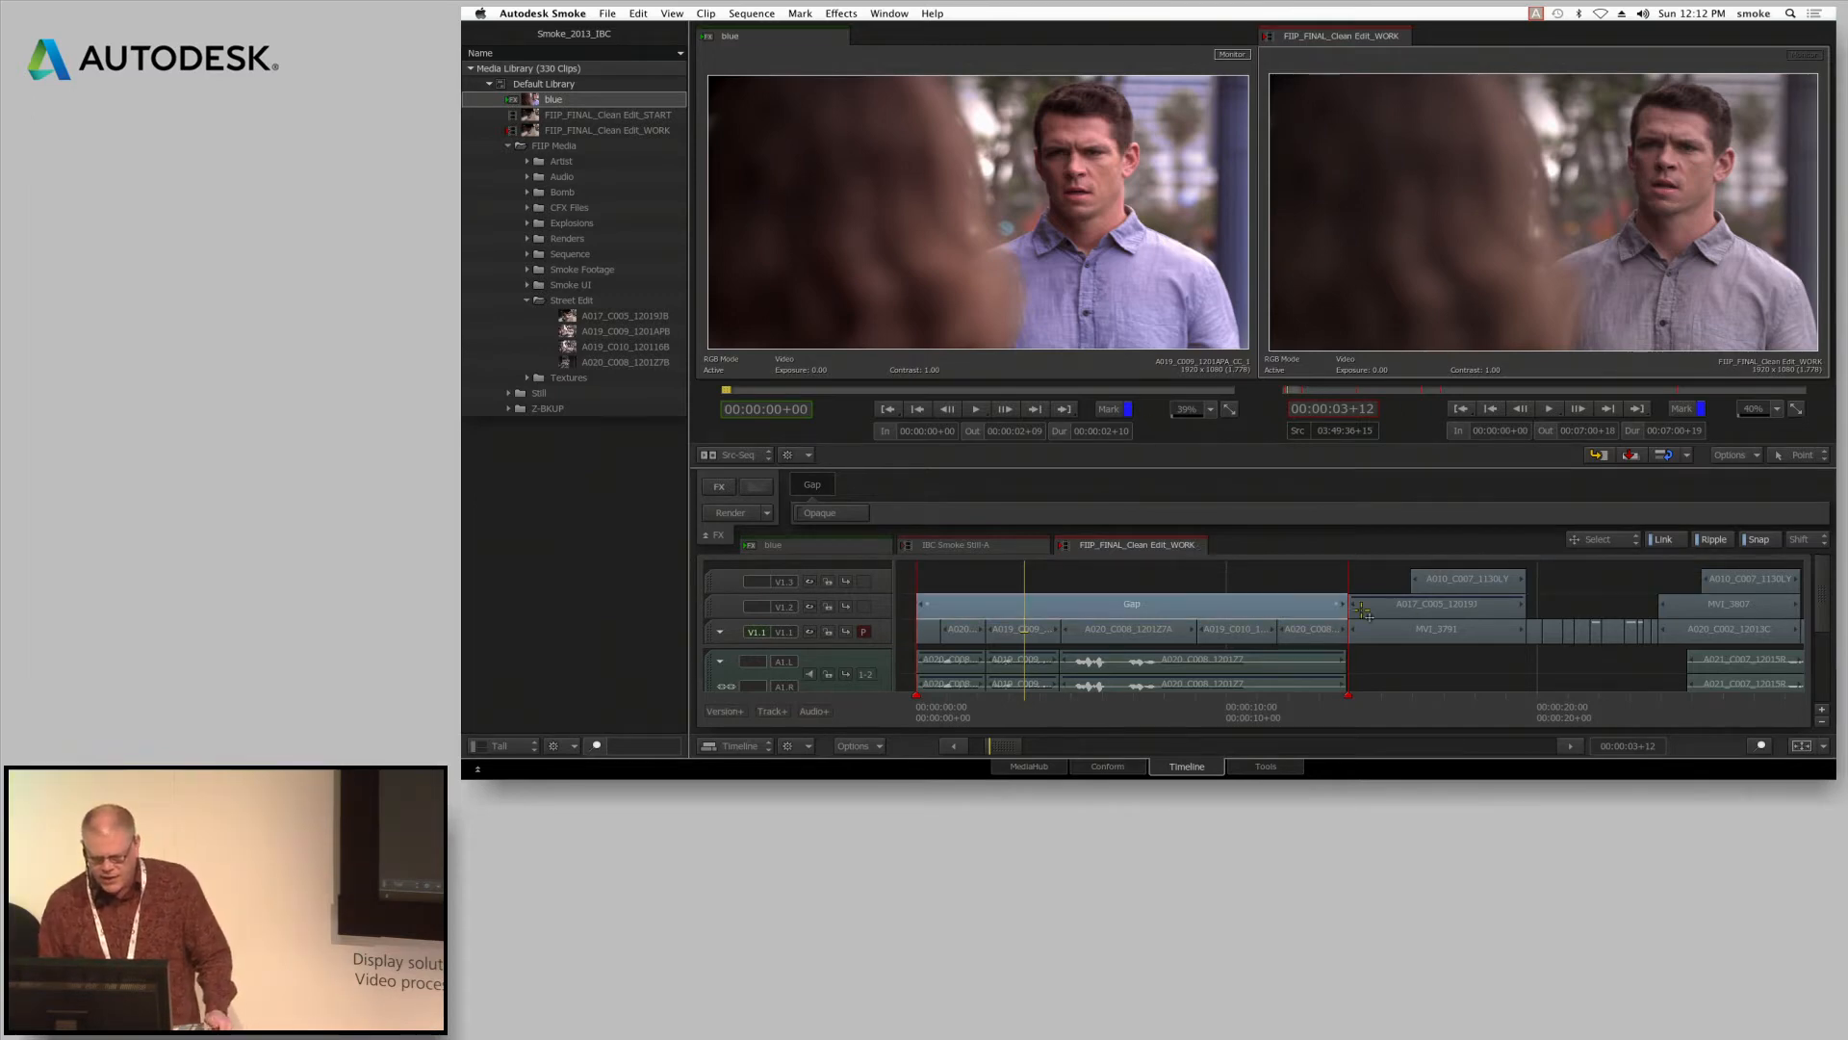
{"action": "left_click_drag", "start_coordinate": [1018, 703], "coordinate": [1121, 703]}
{"action": "left_click", "coordinate": [864, 607]}
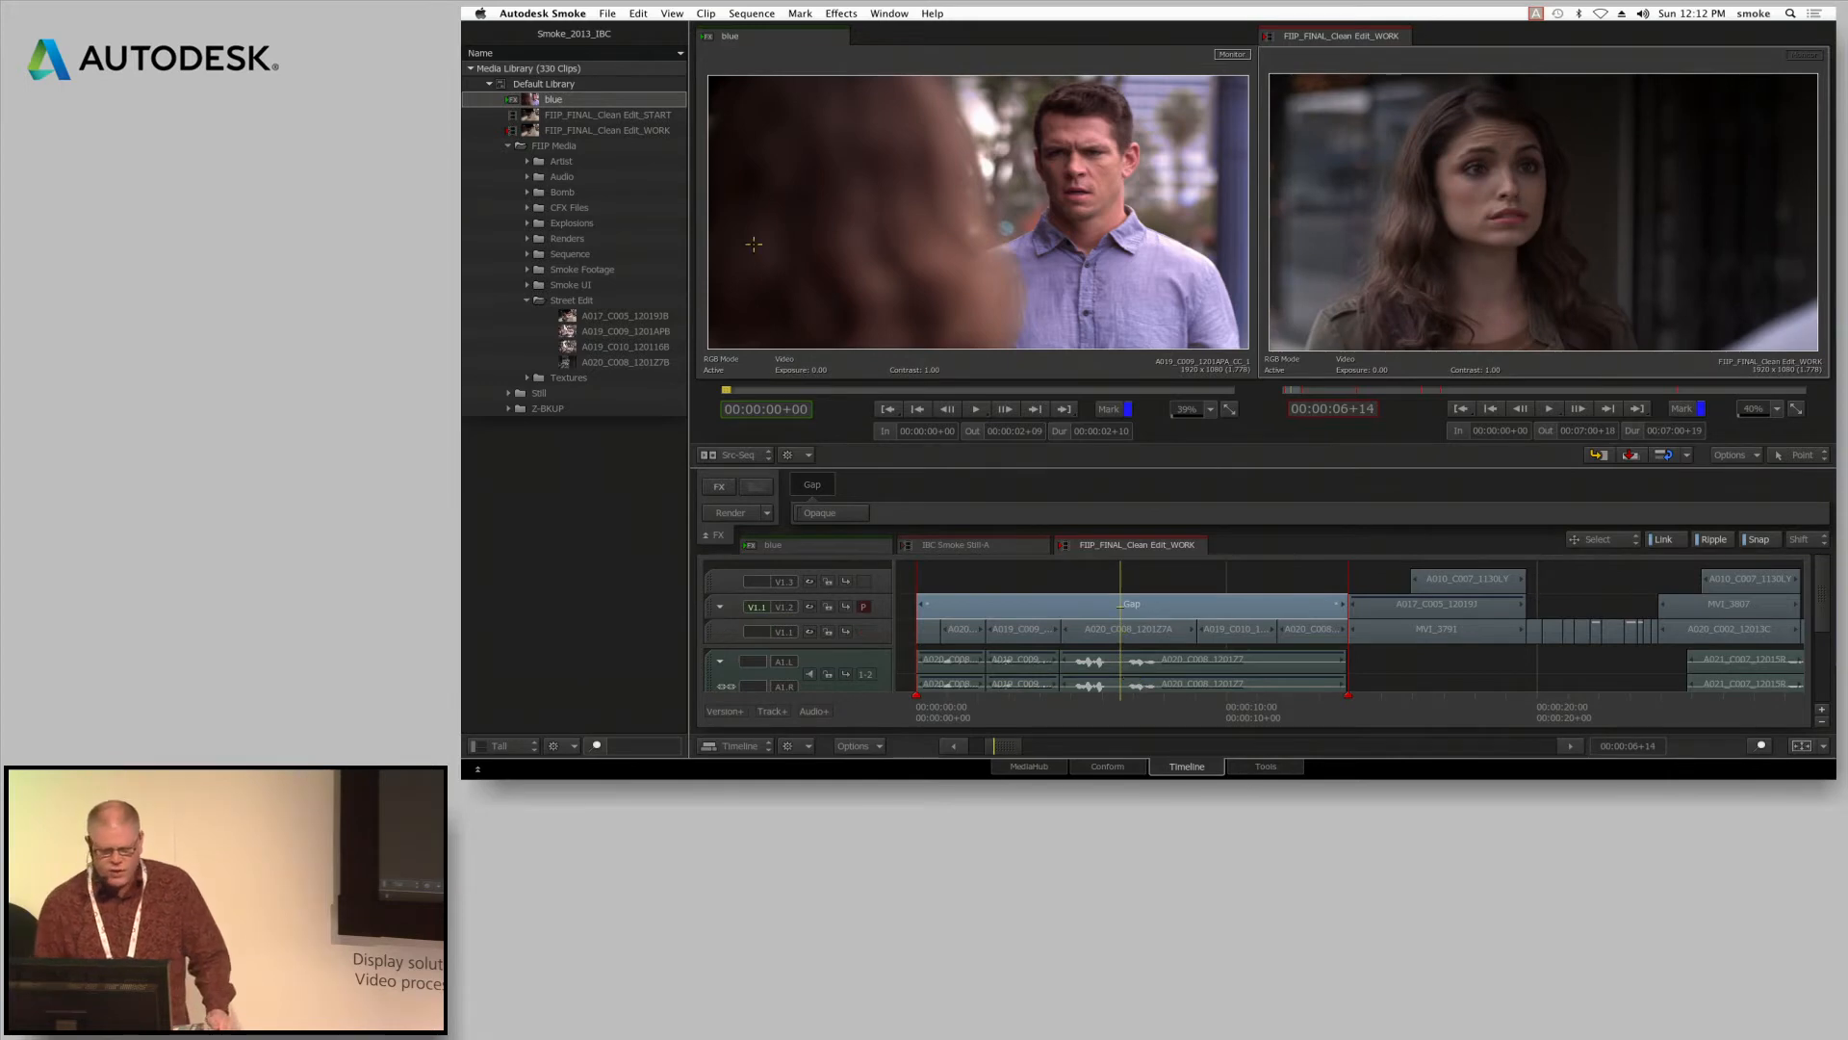
{"action": "left_click_drag", "start_coordinate": [554, 99], "coordinate": [964, 603]}
{"action": "left_click", "coordinate": [1033, 713]}
{"action": "left_click_drag", "start_coordinate": [1033, 714], "coordinate": [1192, 764]}
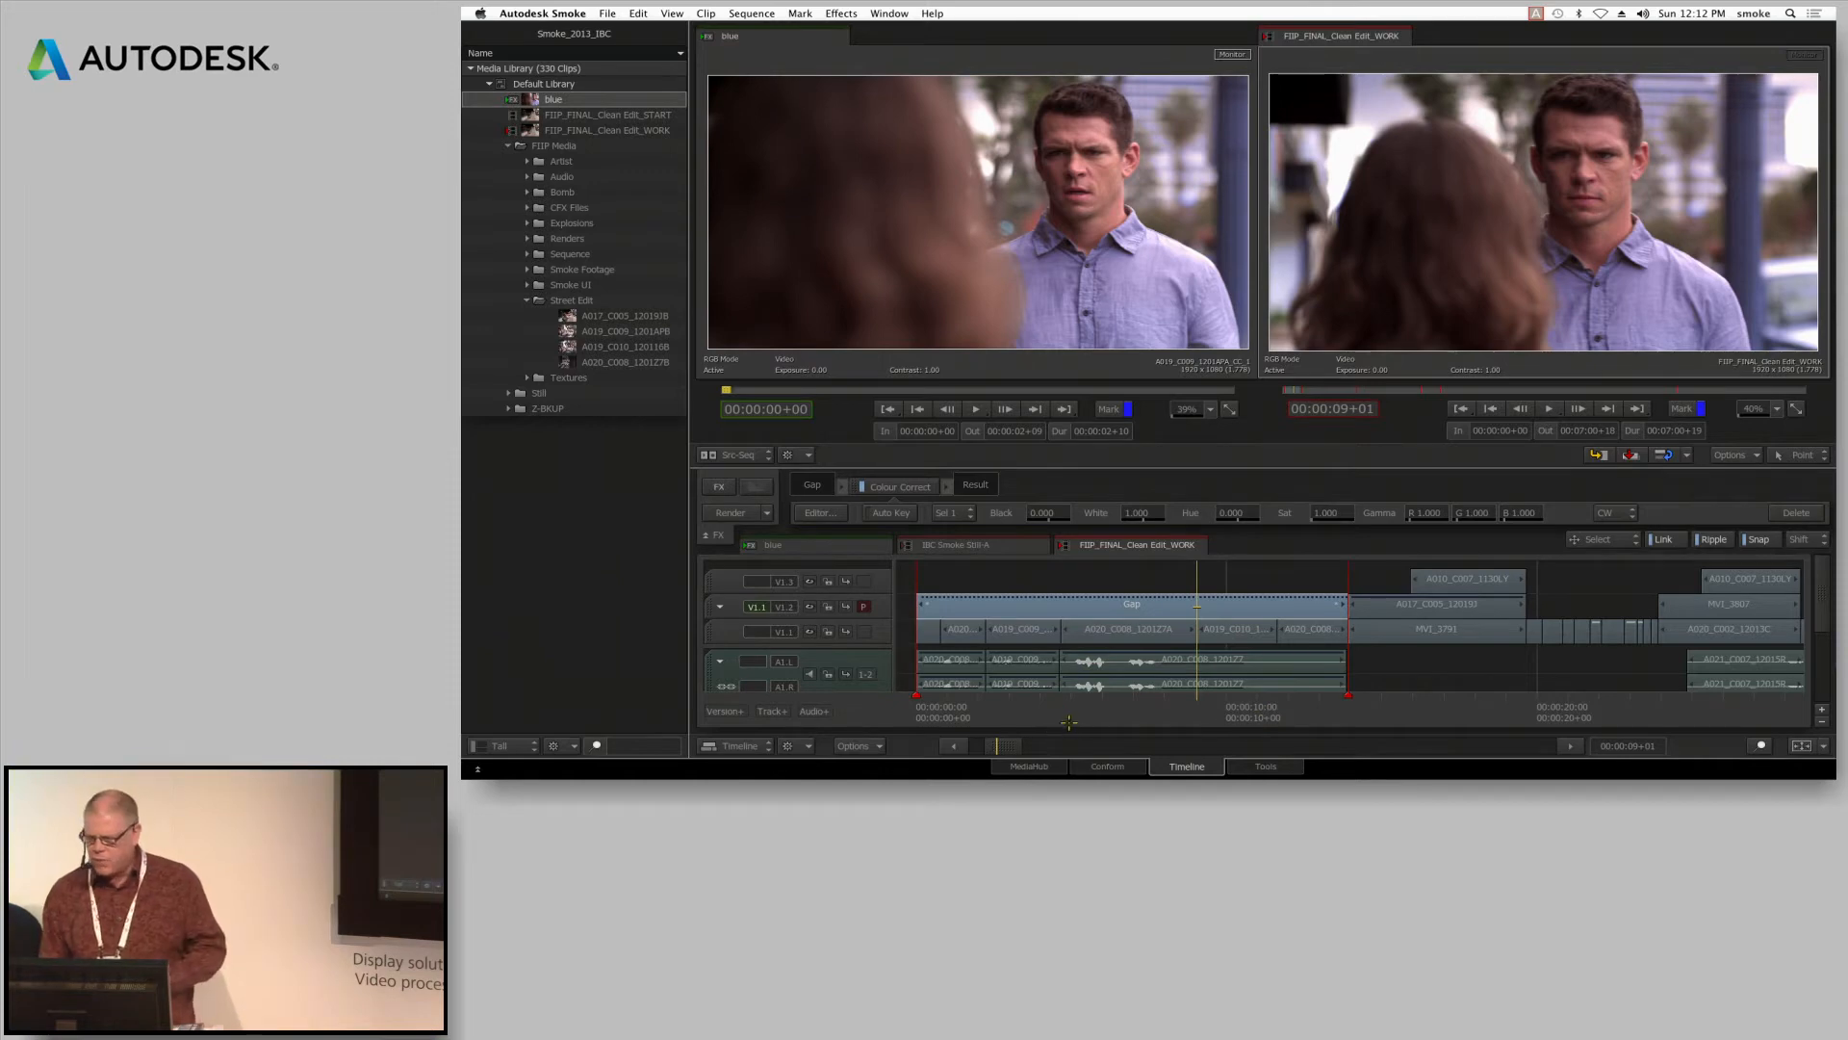
Go to the explosion shot at 00:01:04+02 and compare the stacked video tracks, finishing on the green-screen layer of V1.3
{"action": "left_click_drag", "start_coordinate": [1004, 746], "coordinate": [1278, 701]}
{"action": "left_click", "coordinate": [1185, 718]}
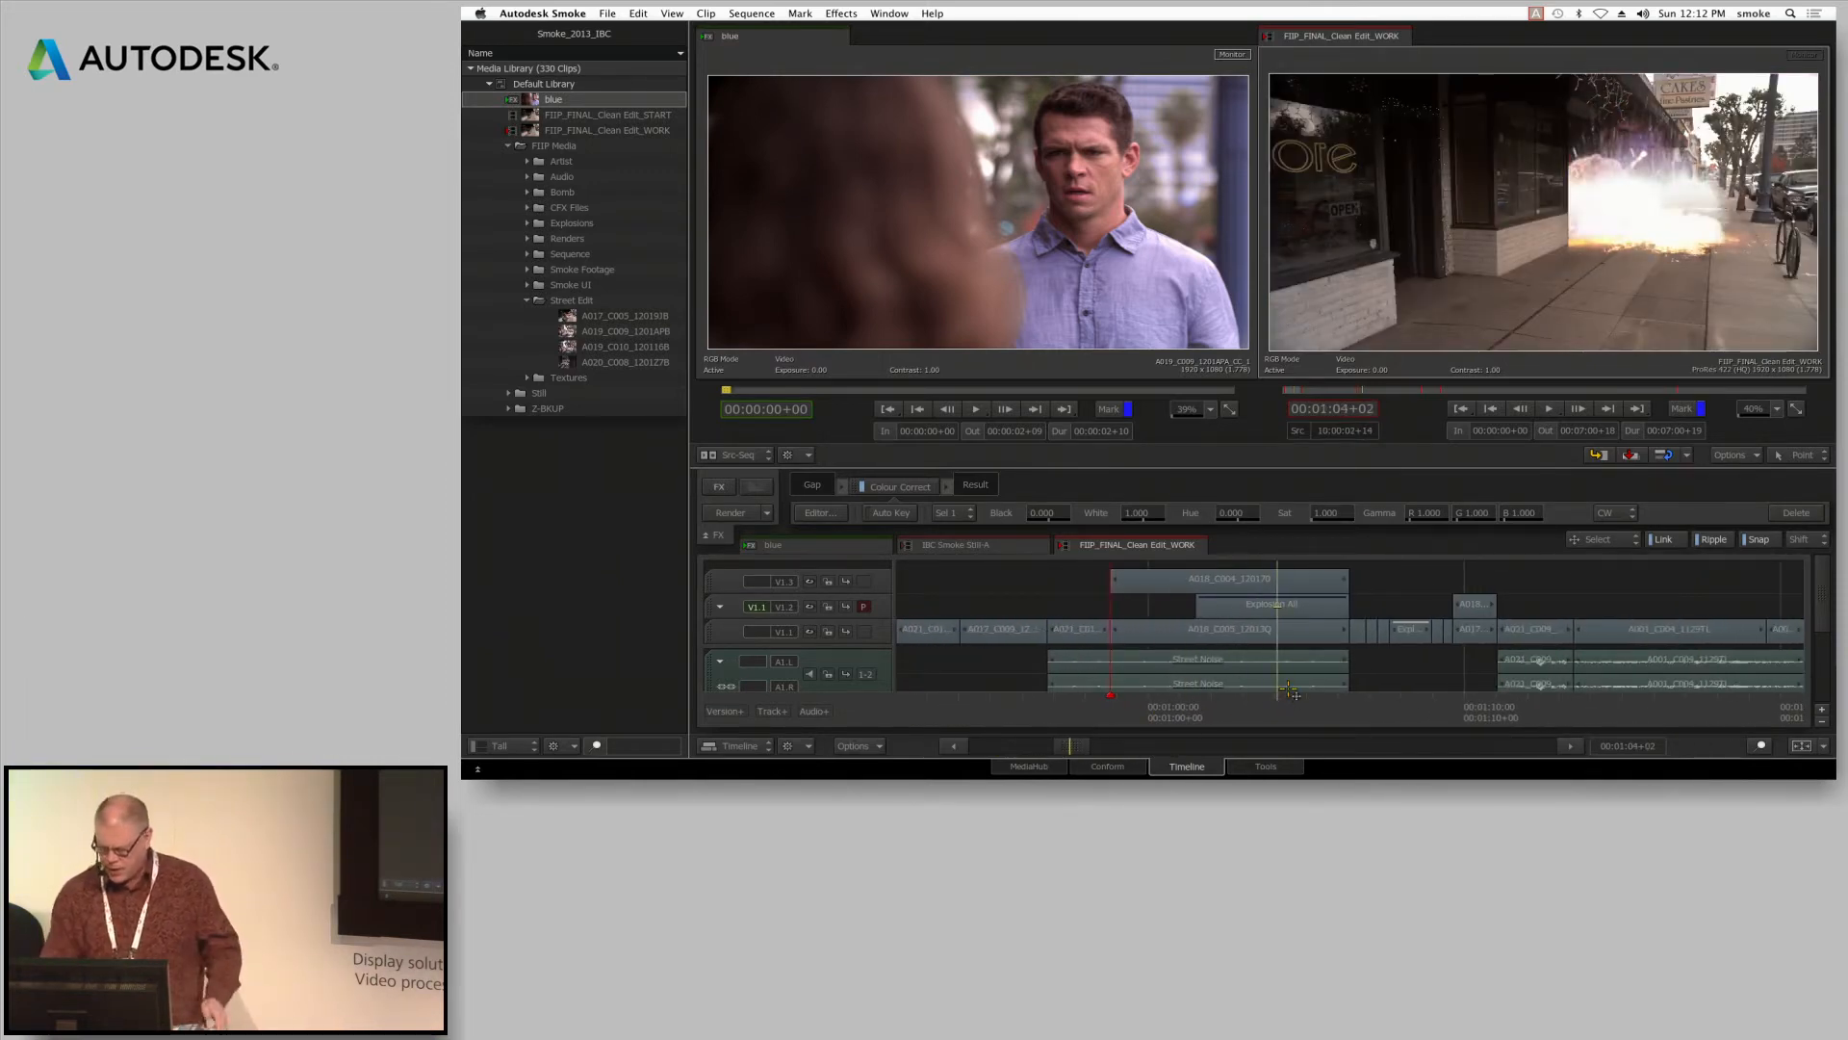
{"action": "key", "text": "Page_Up"}
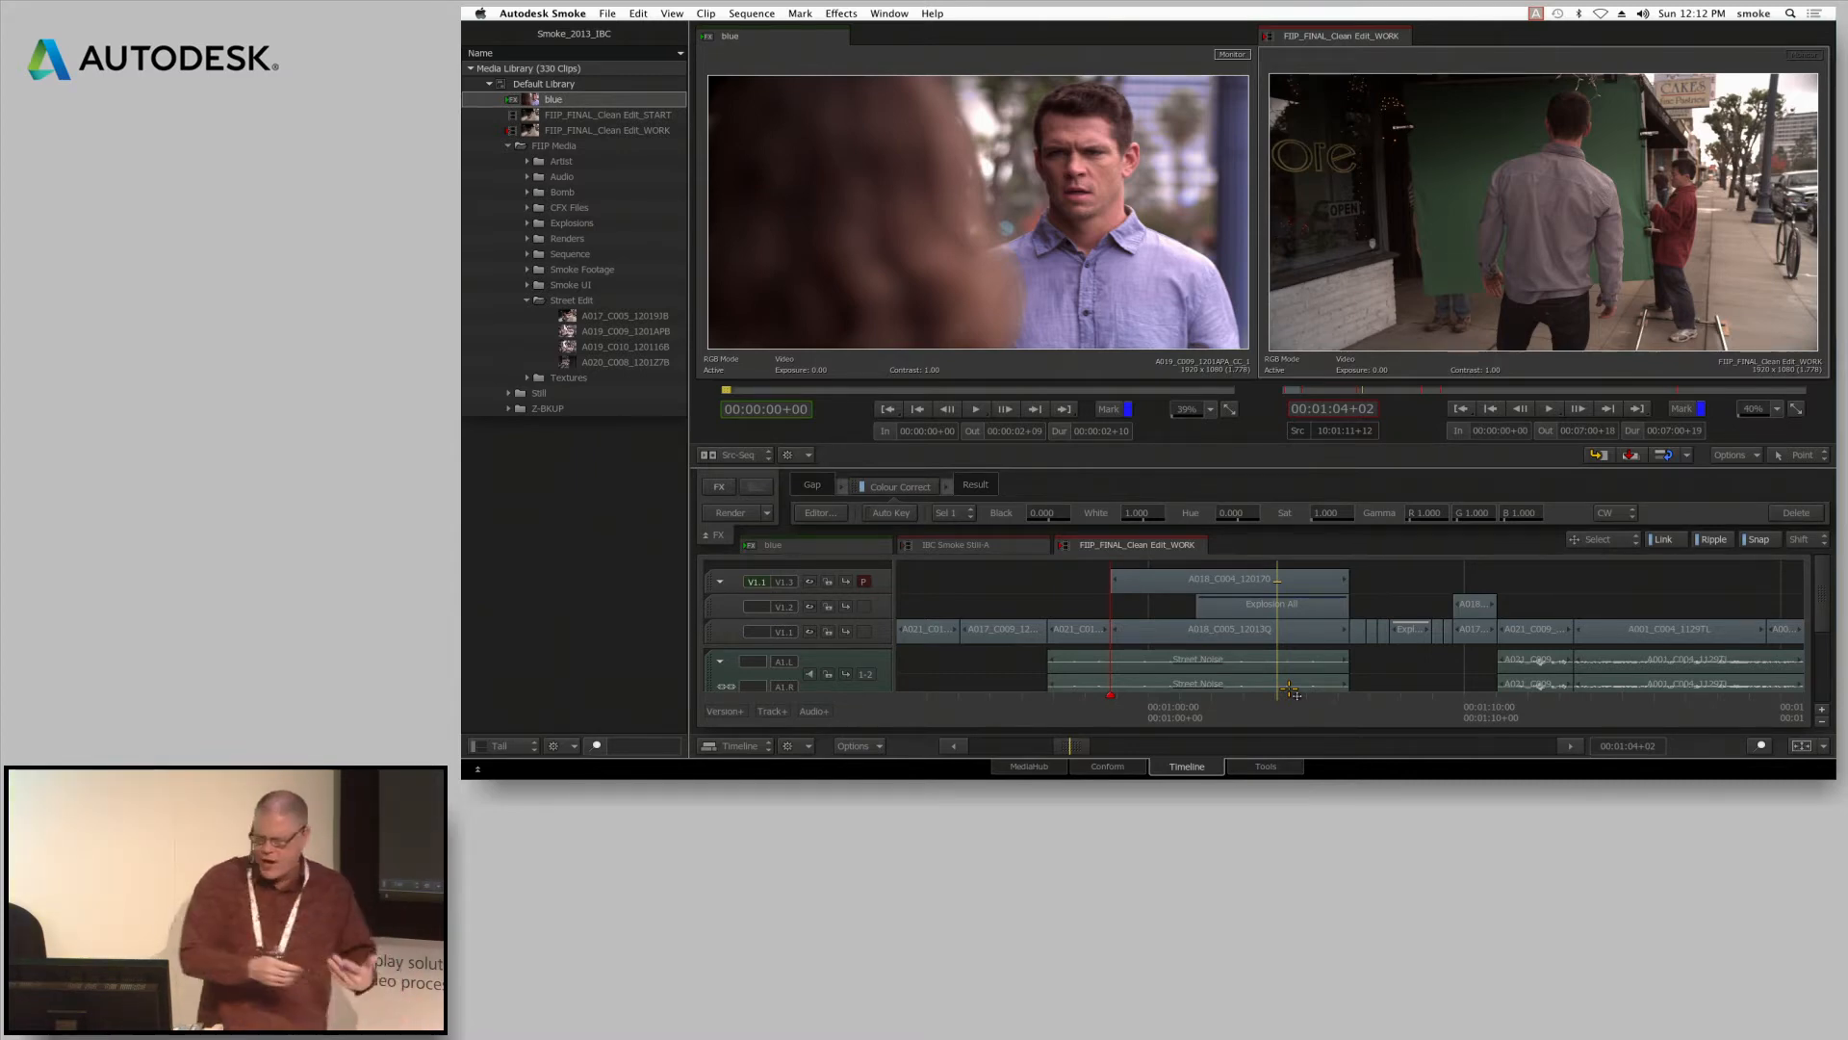
{"action": "left_click", "coordinate": [1303, 622]}
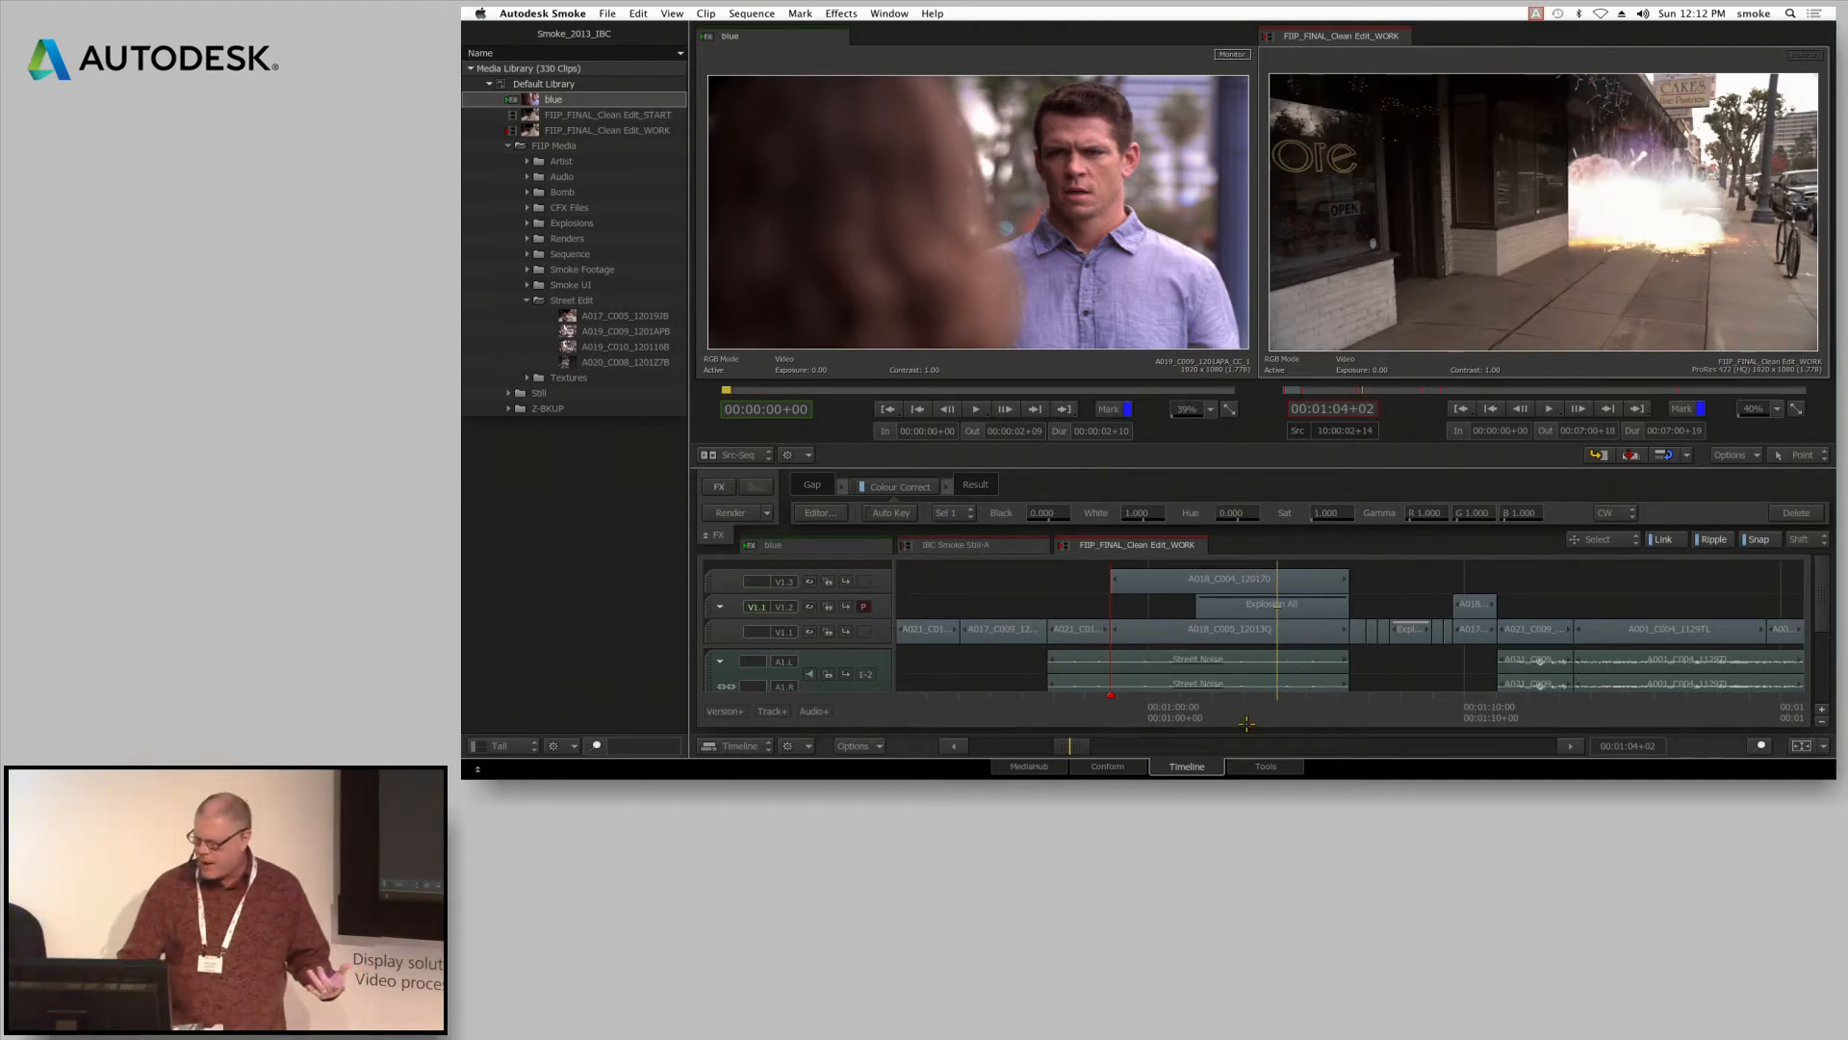
{"action": "key", "text": "Page_Down"}
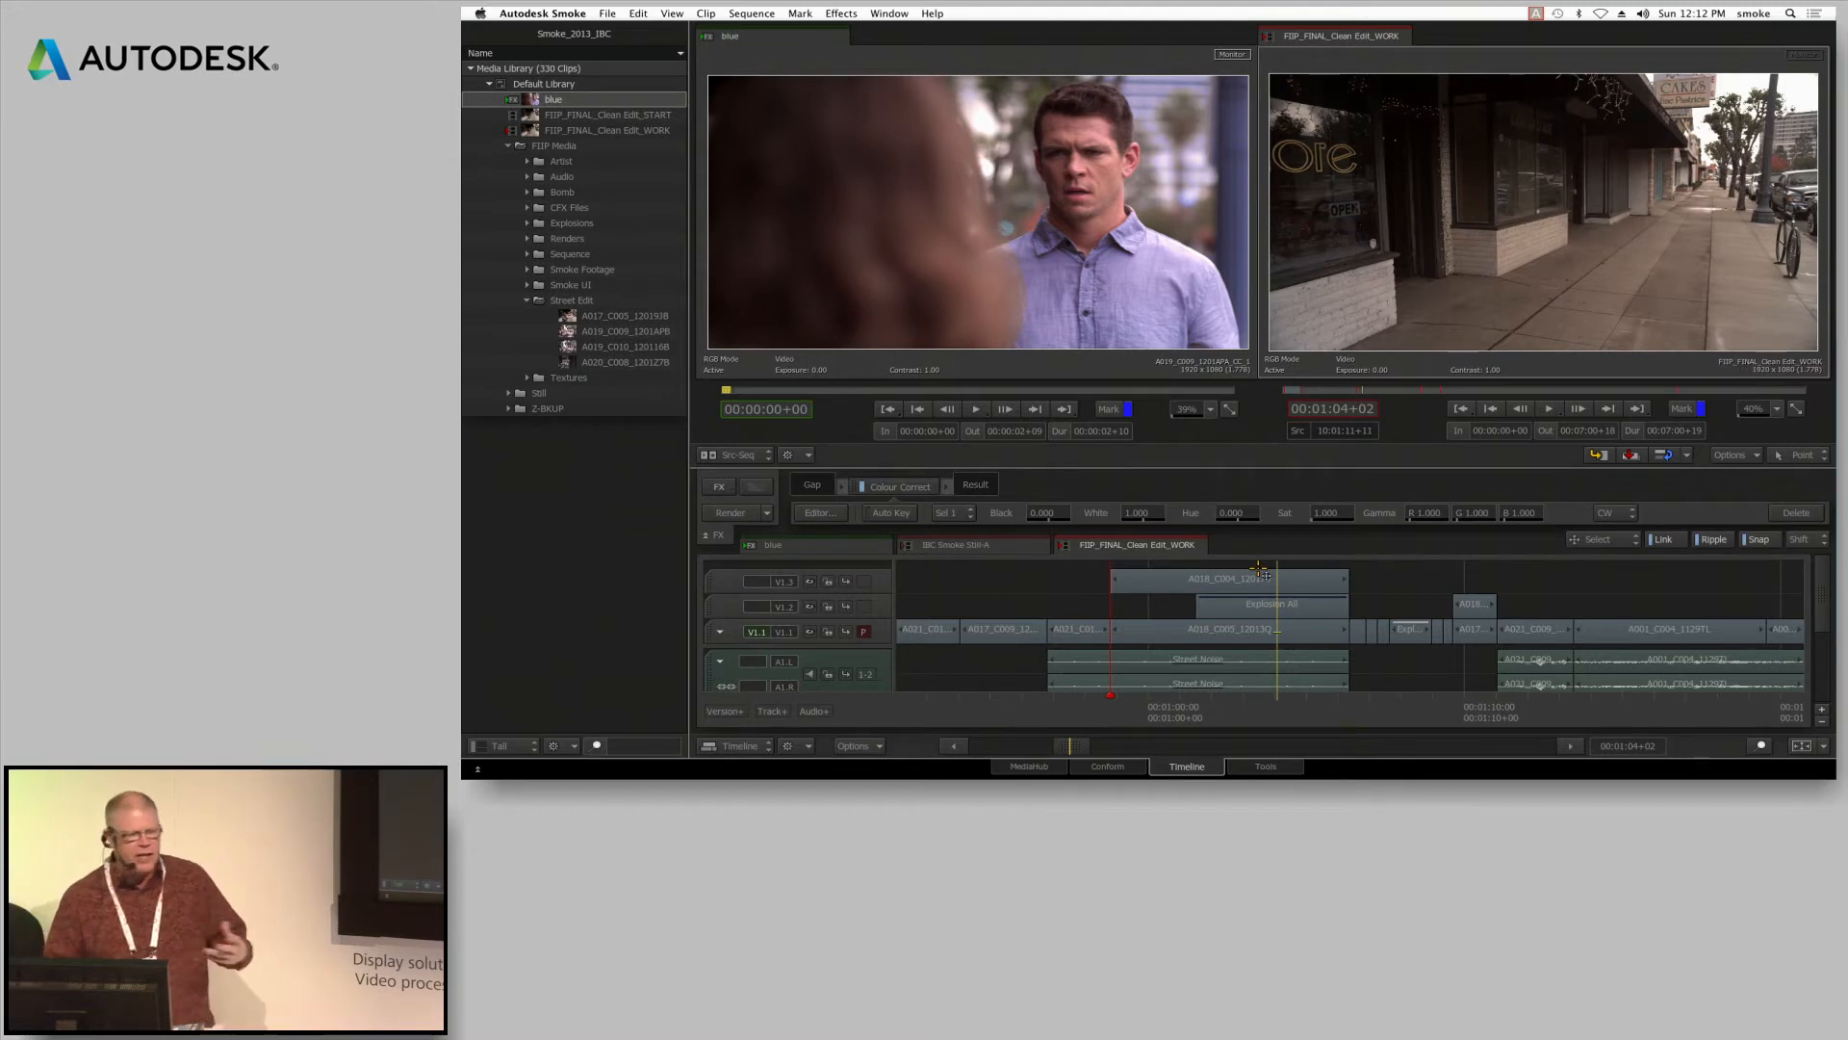
{"action": "key", "text": "Page_Up"}
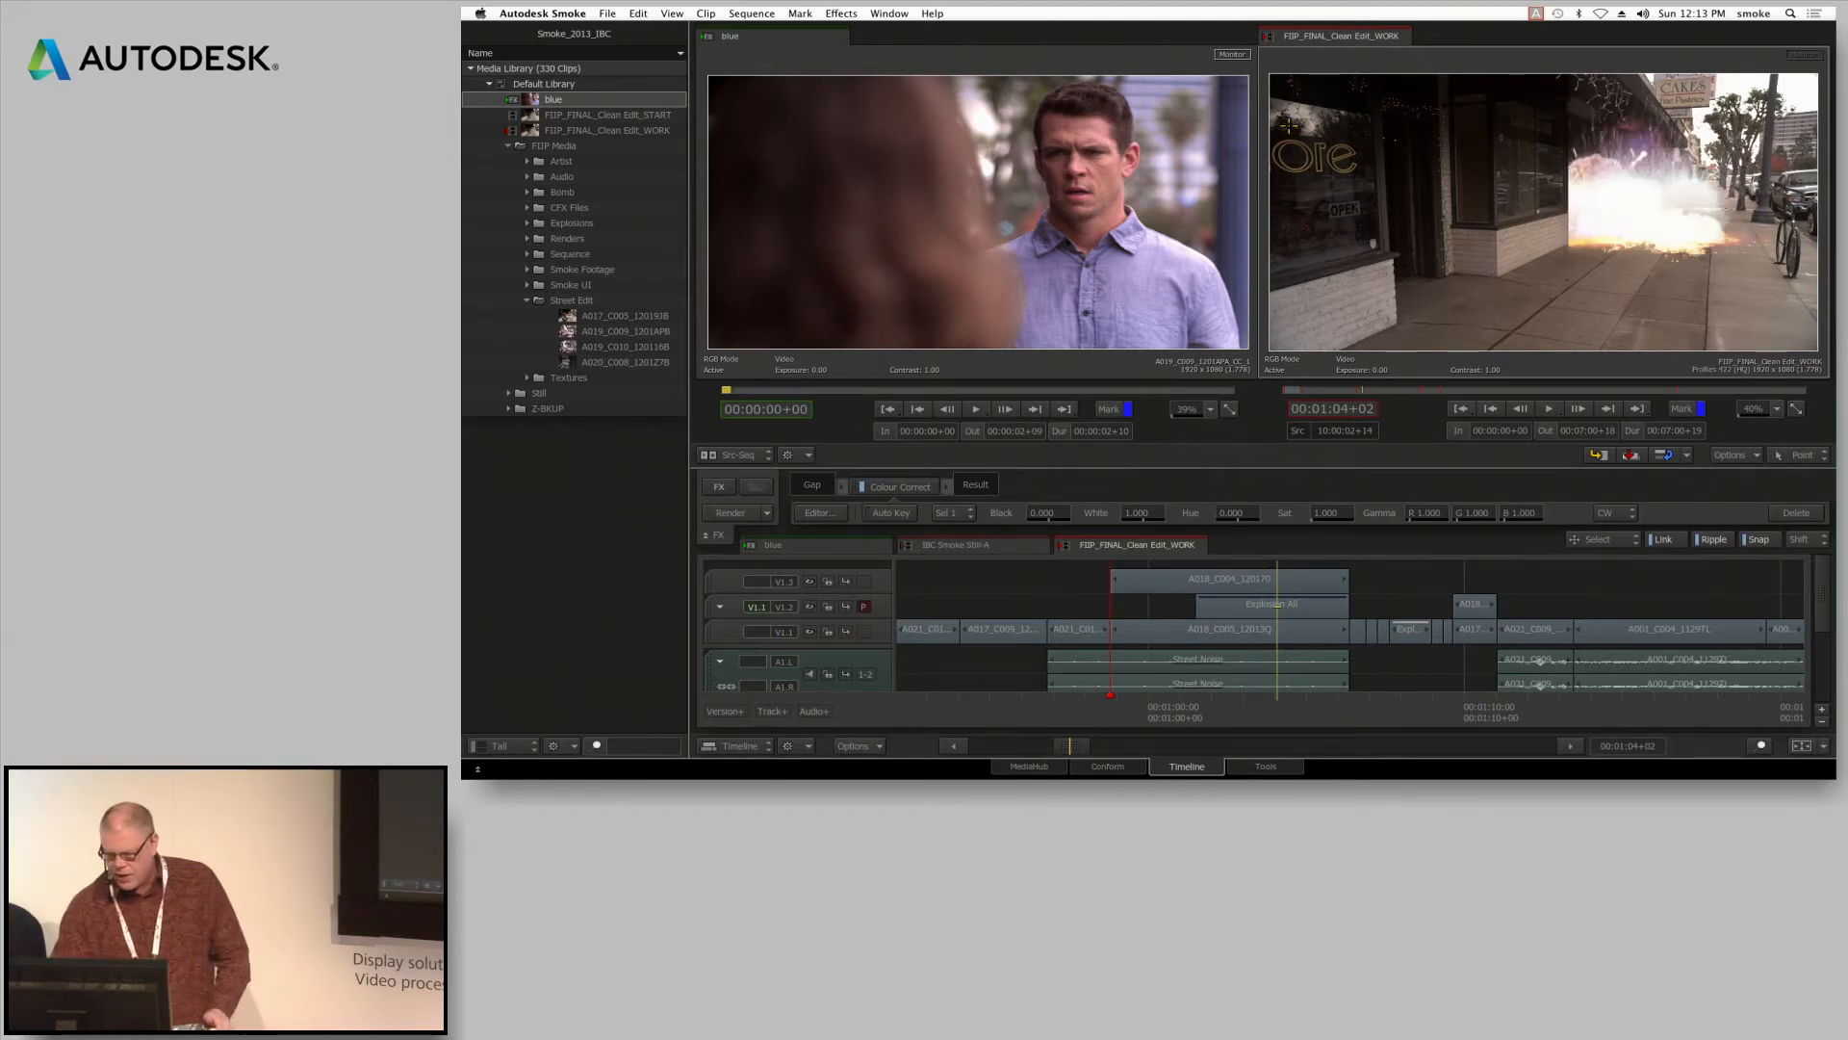
{"action": "key", "text": "Page_Up"}
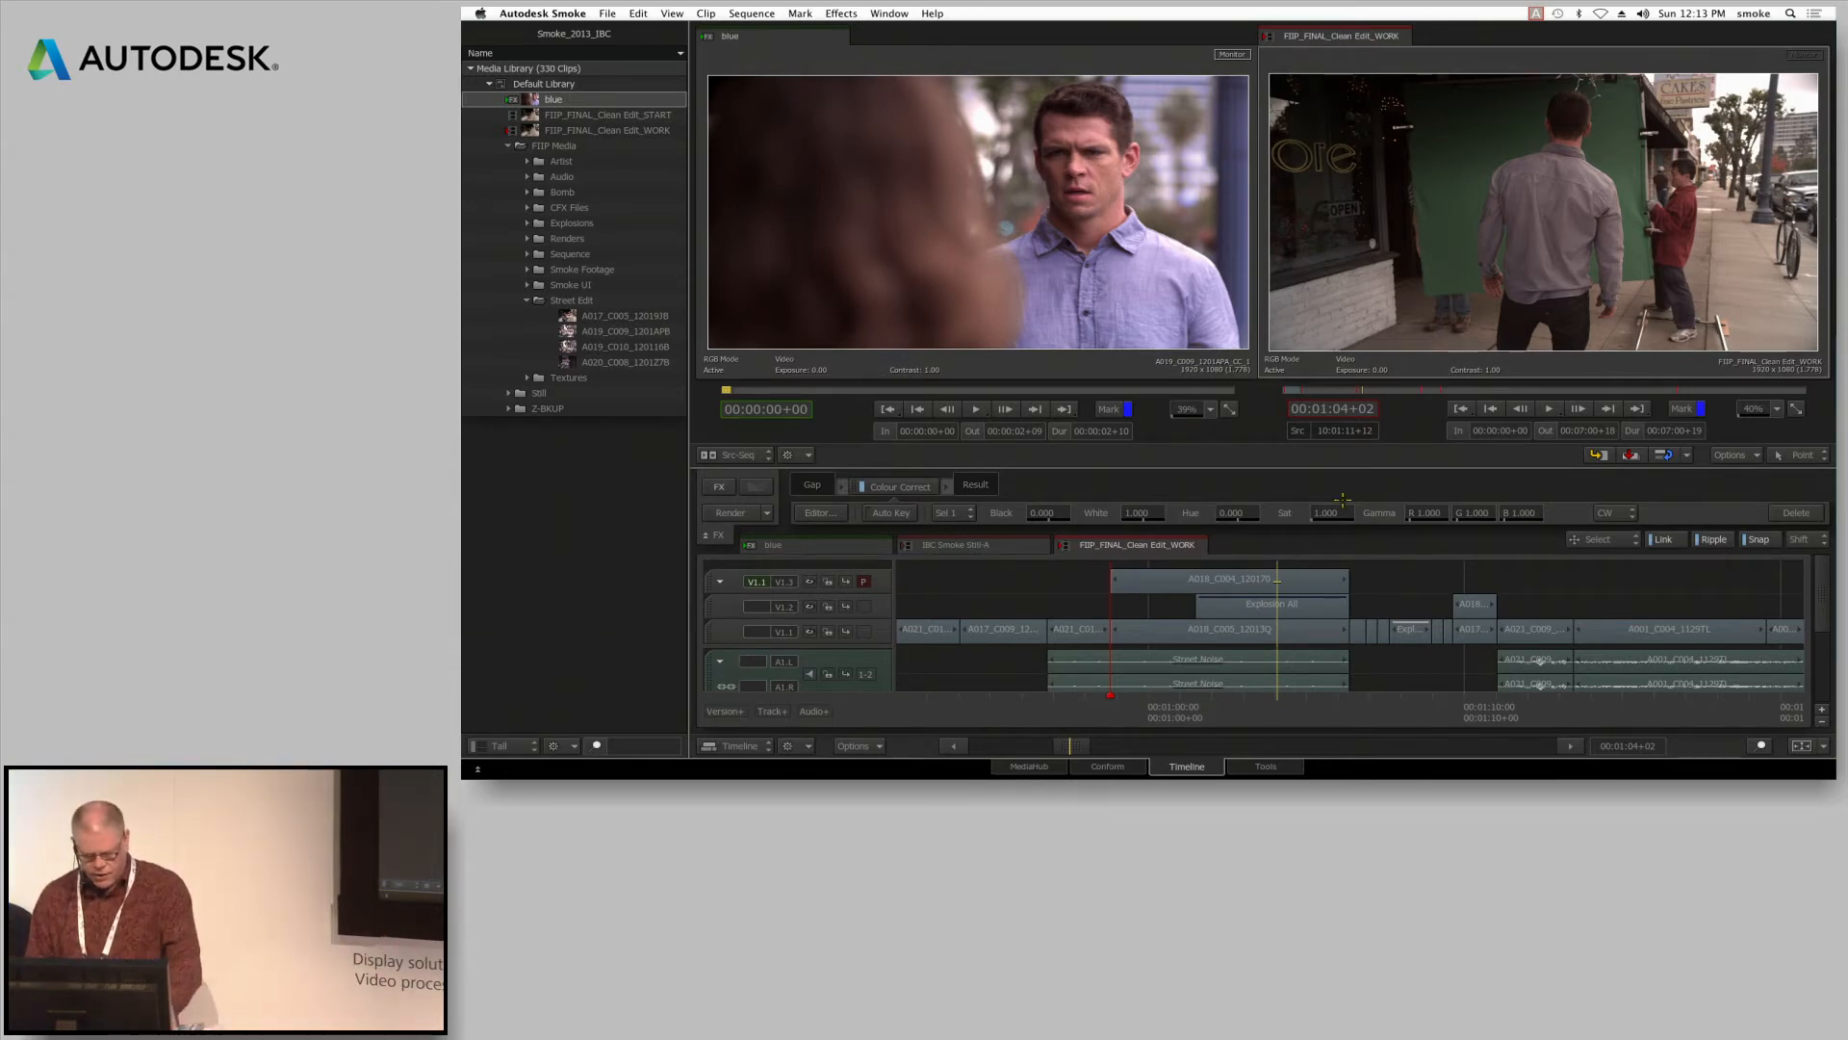
Switch to the single-player view, add an Axis effect to the A018_C004 green-screen segment on V1.3 and open its editor
{"action": "key", "text": "alt+2"}
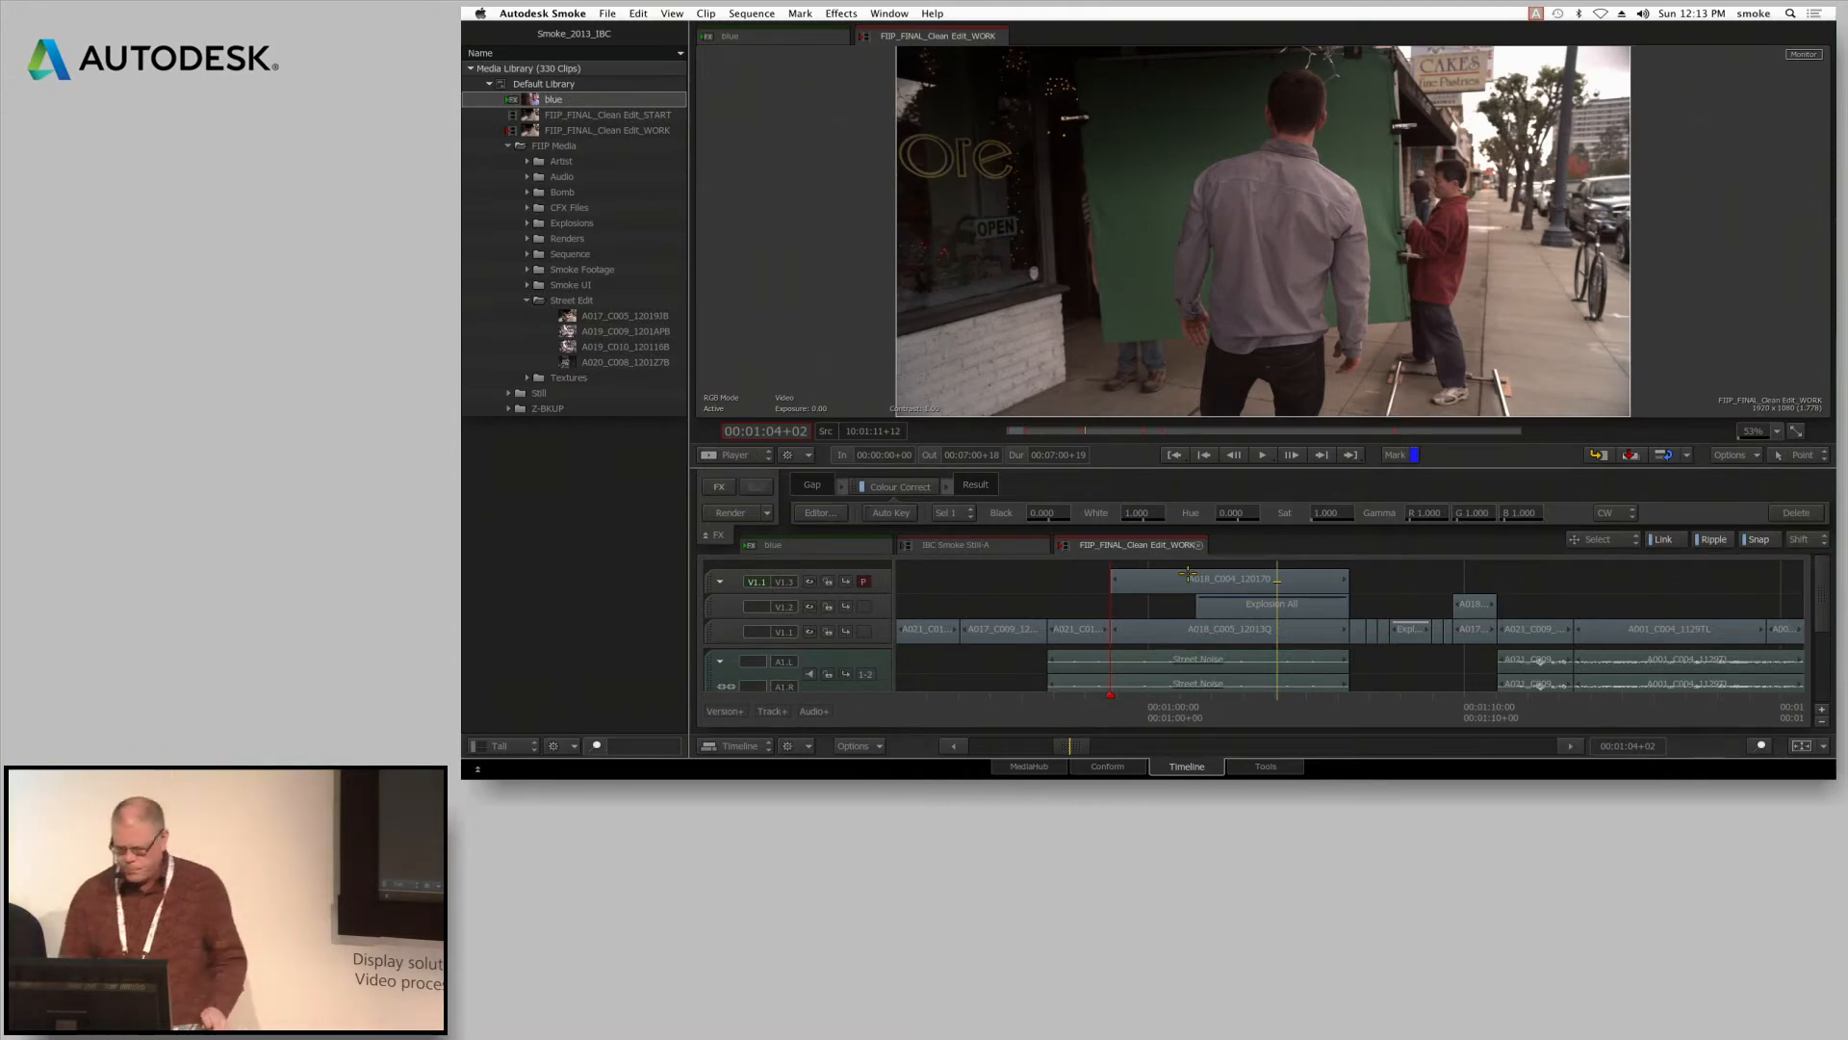
{"action": "left_click", "coordinate": [1228, 579]}
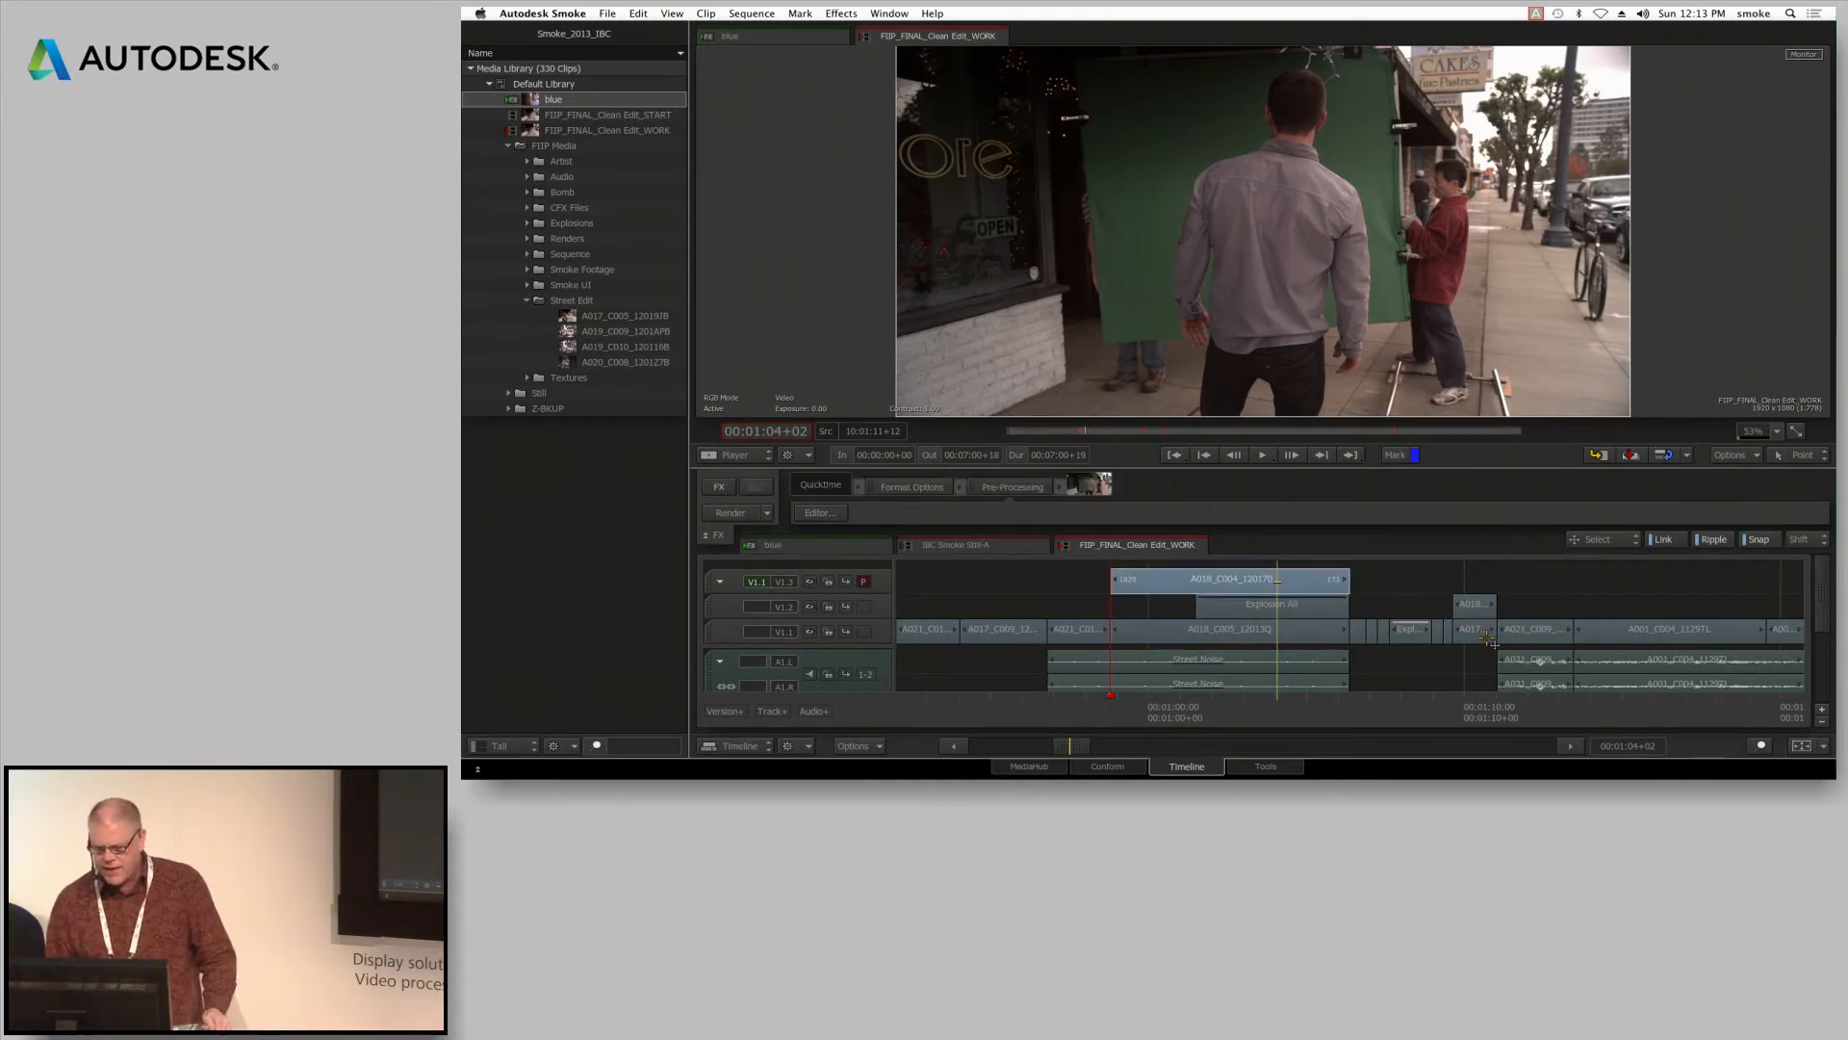
{"action": "left_click", "coordinate": [757, 485]}
{"action": "left_click", "coordinate": [1211, 502]}
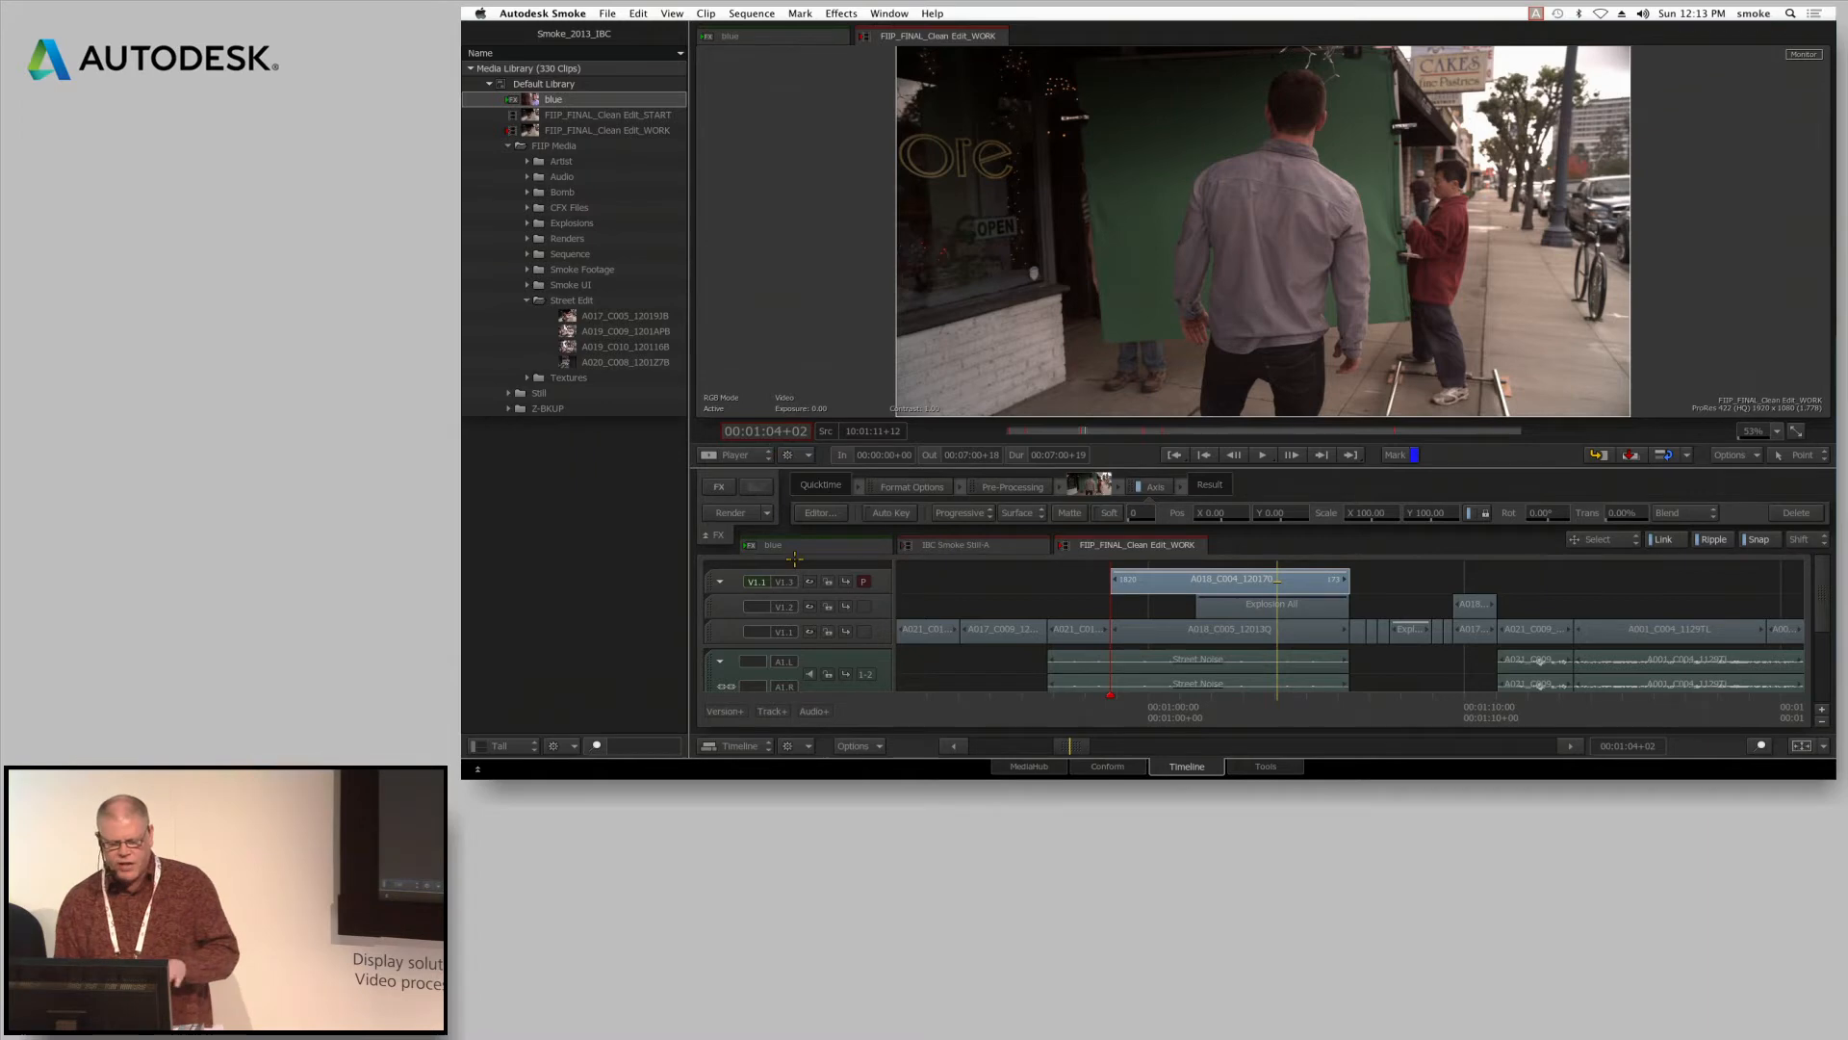
{"action": "left_click", "coordinate": [820, 512]}
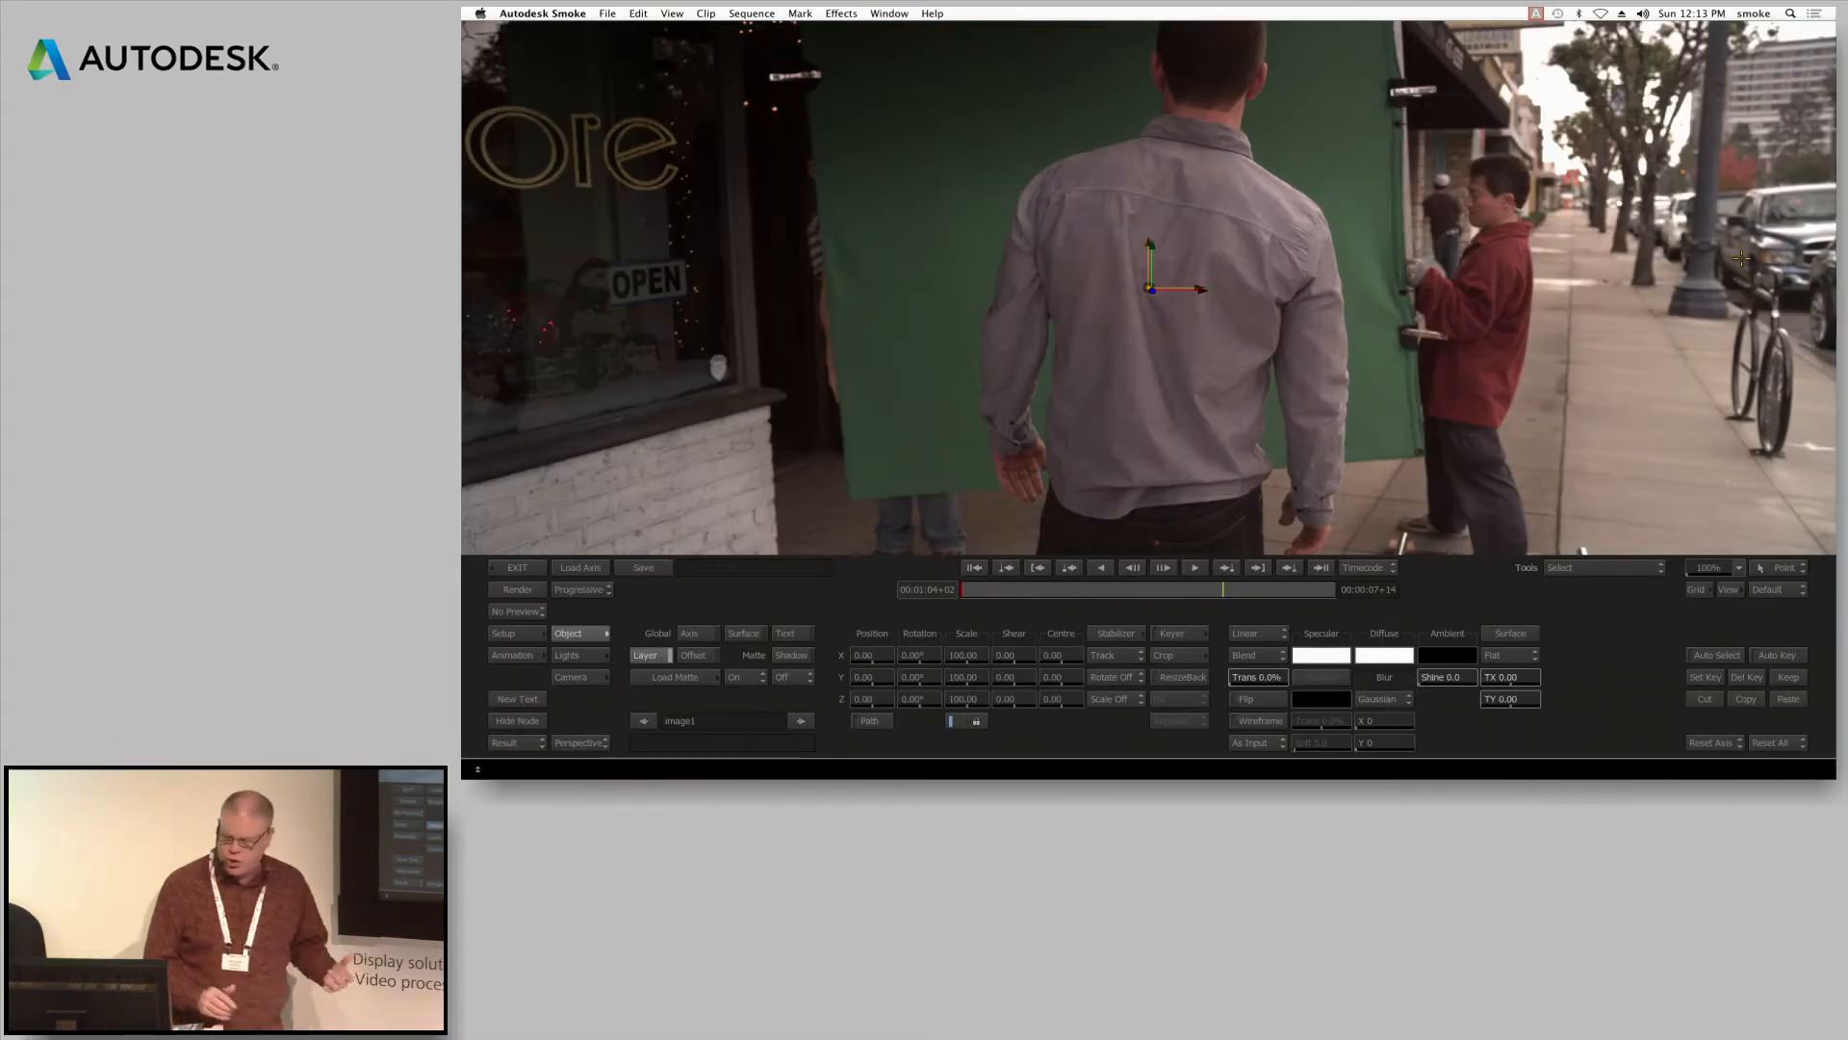
Go to the green-screen clip's first frame and reset the tool to Select, with the whole image framed at 65%
{"action": "left_click", "coordinate": [976, 567]}
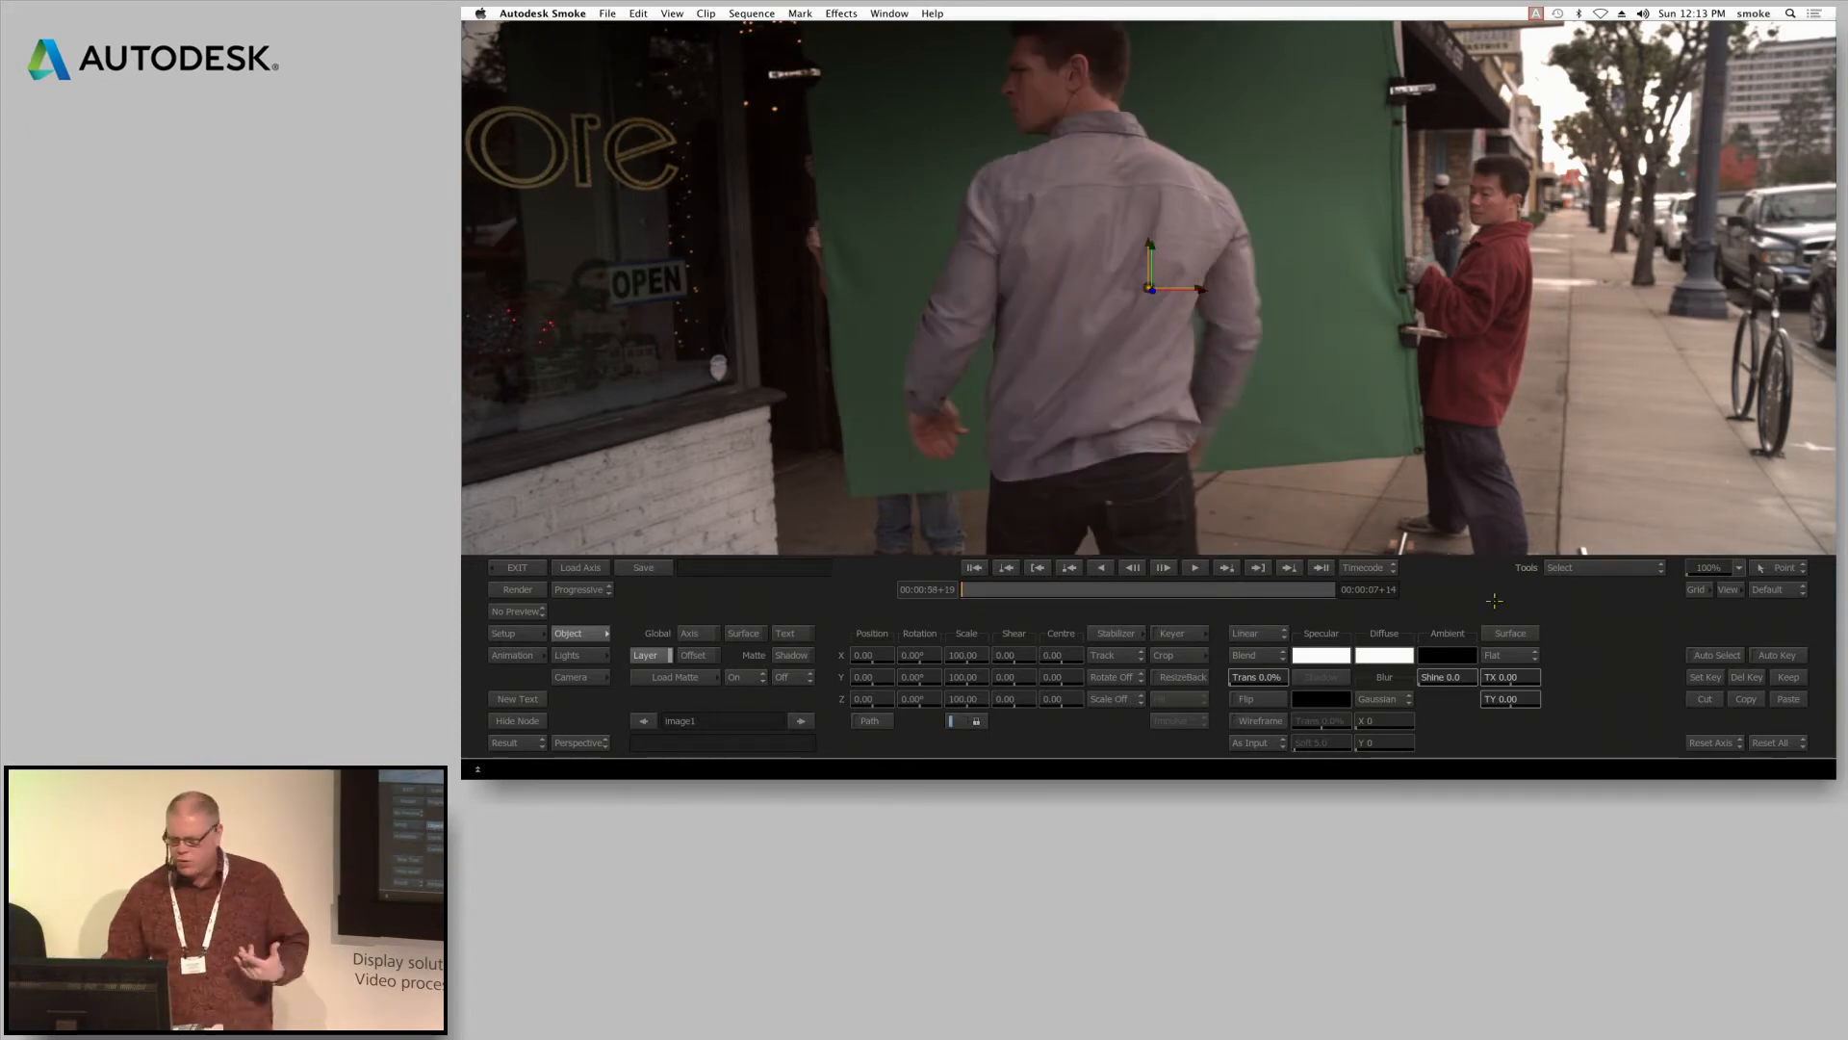
{"action": "left_click_drag", "start_coordinate": [930, 674], "coordinate": [1004, 679]}
{"action": "key", "text": "super+z"}
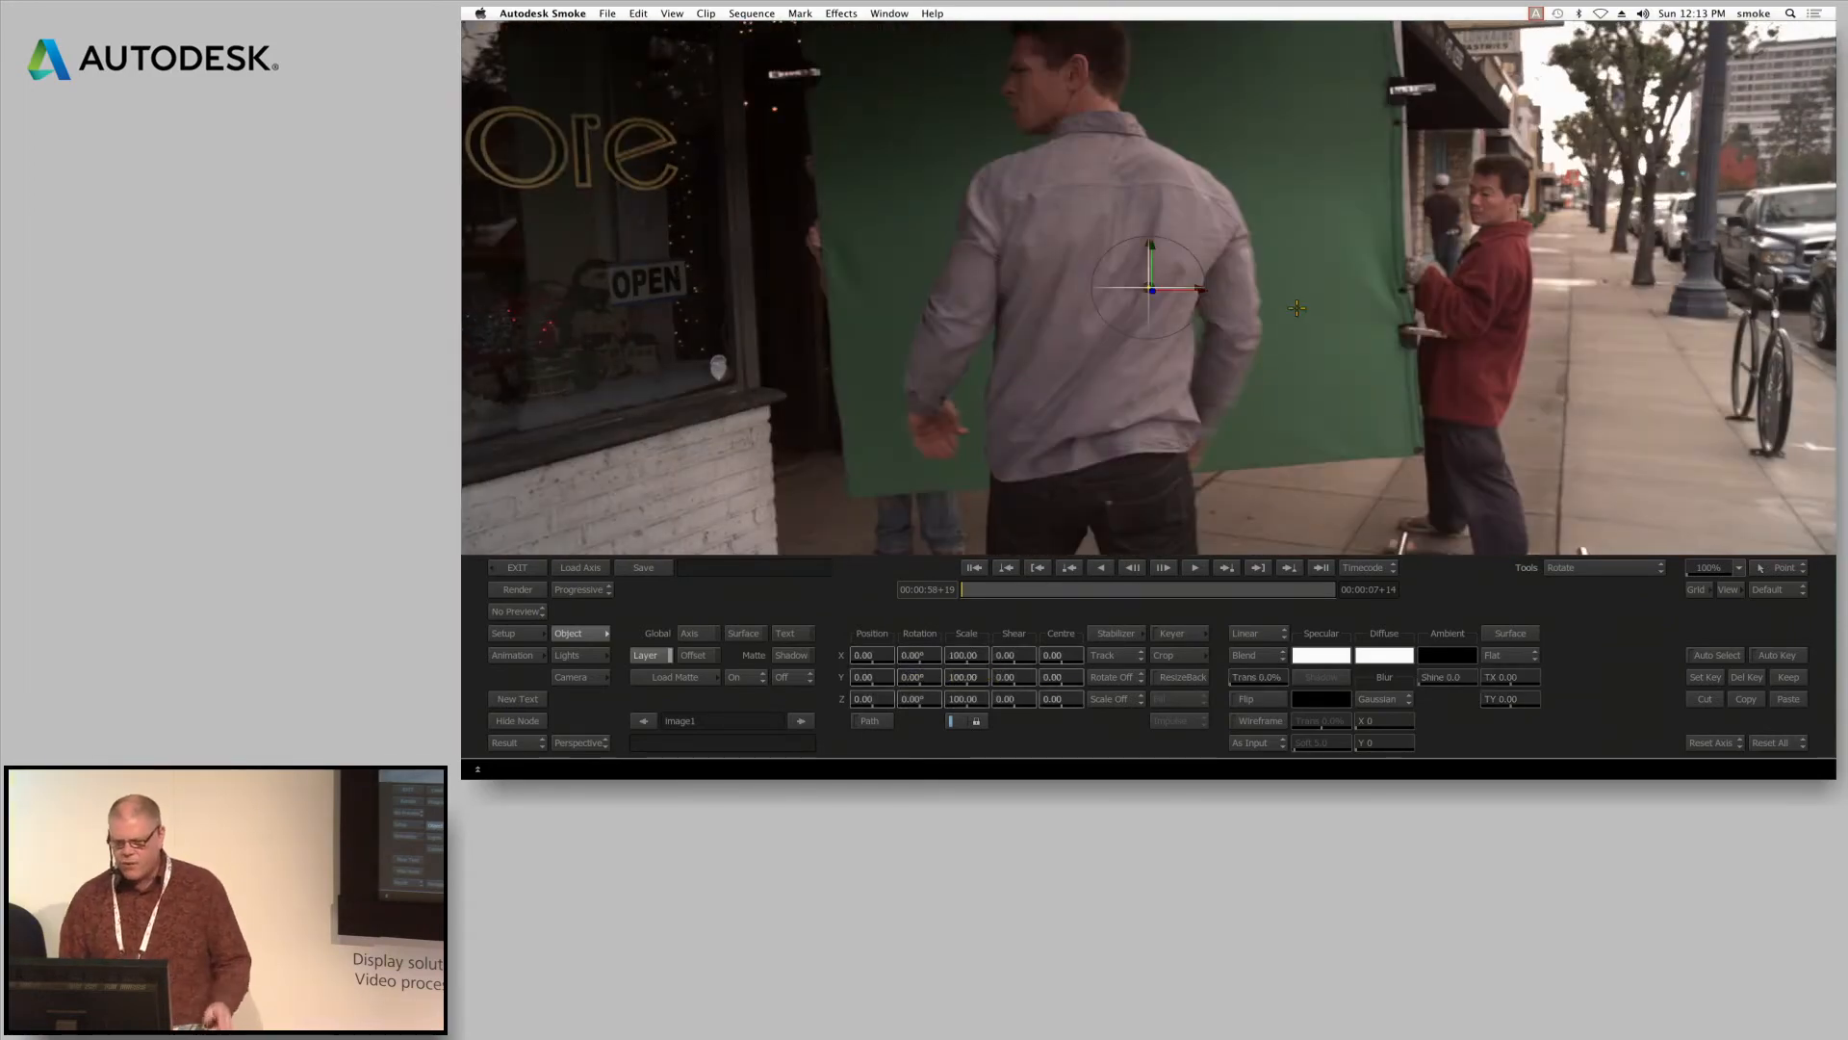
{"action": "left_click", "coordinate": [1583, 565]}
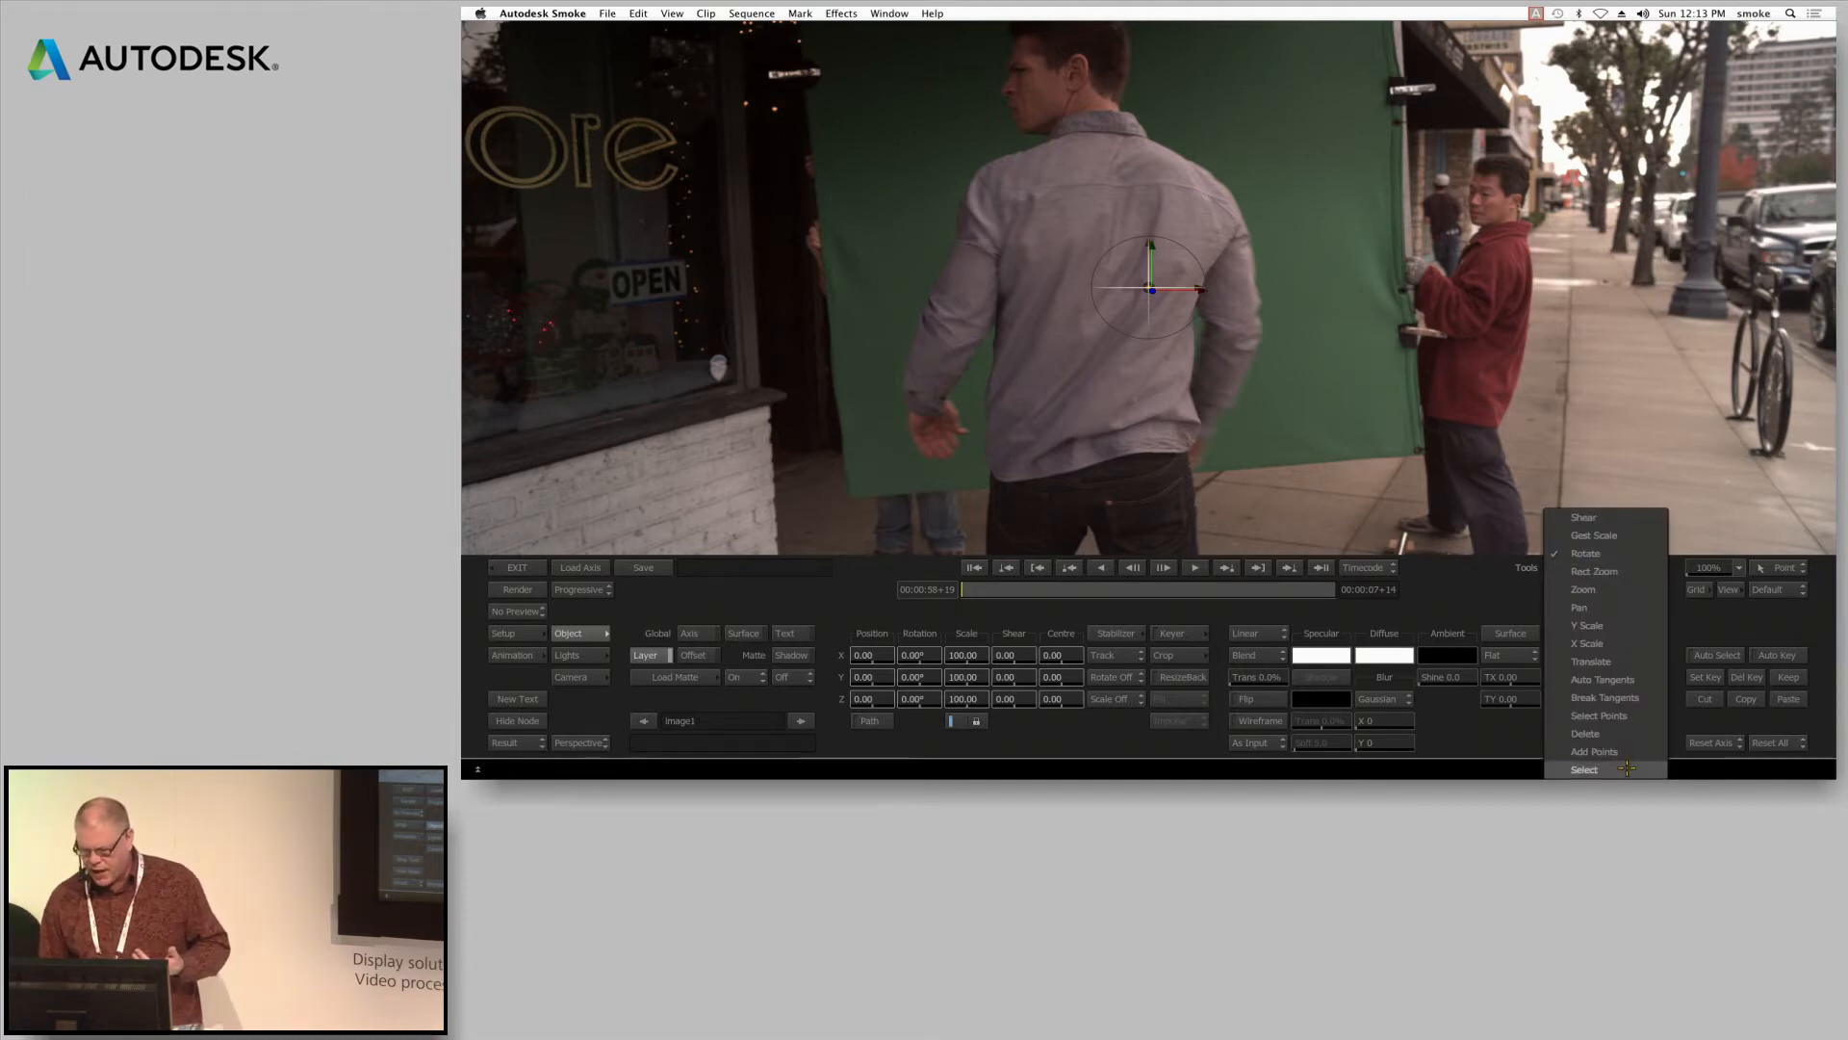
{"action": "left_click", "coordinate": [1627, 768]}
{"action": "left_click_drag", "start_coordinate": [1702, 566], "coordinate": [1650, 575]}
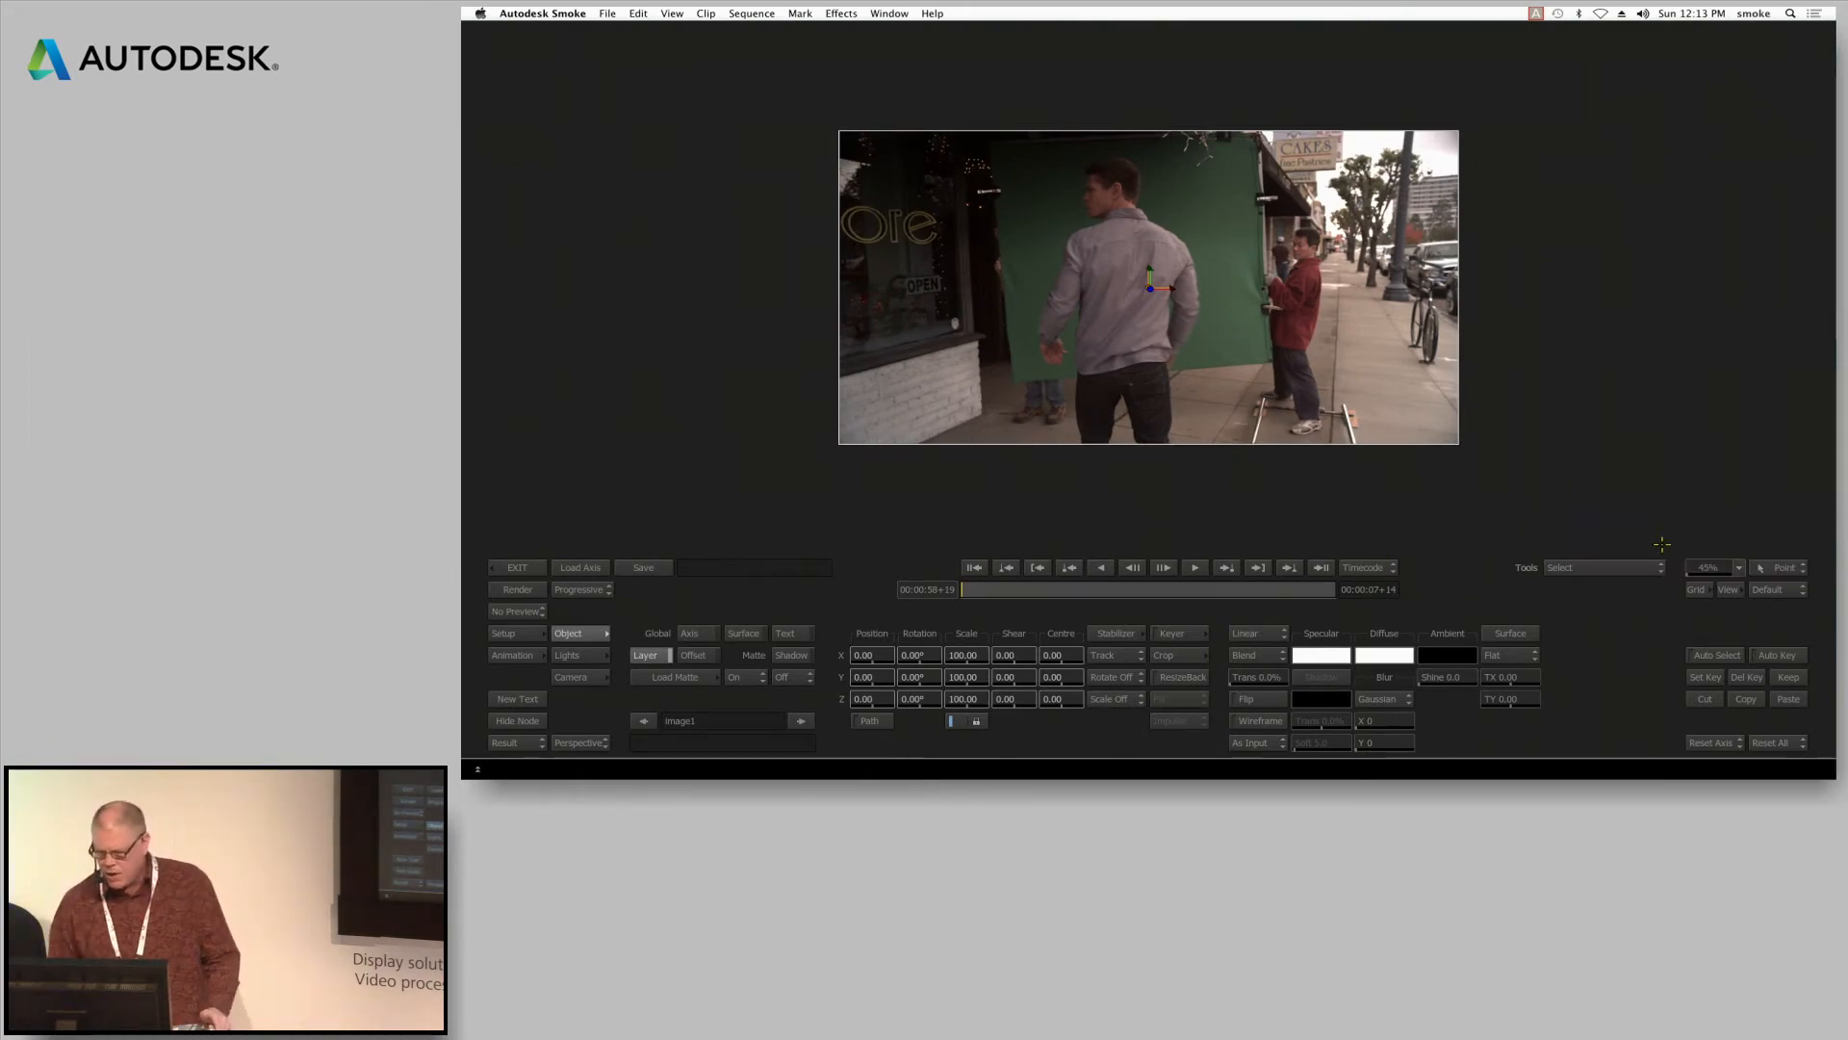
{"action": "left_click_drag", "start_coordinate": [1705, 567], "coordinate": [1725, 568]}
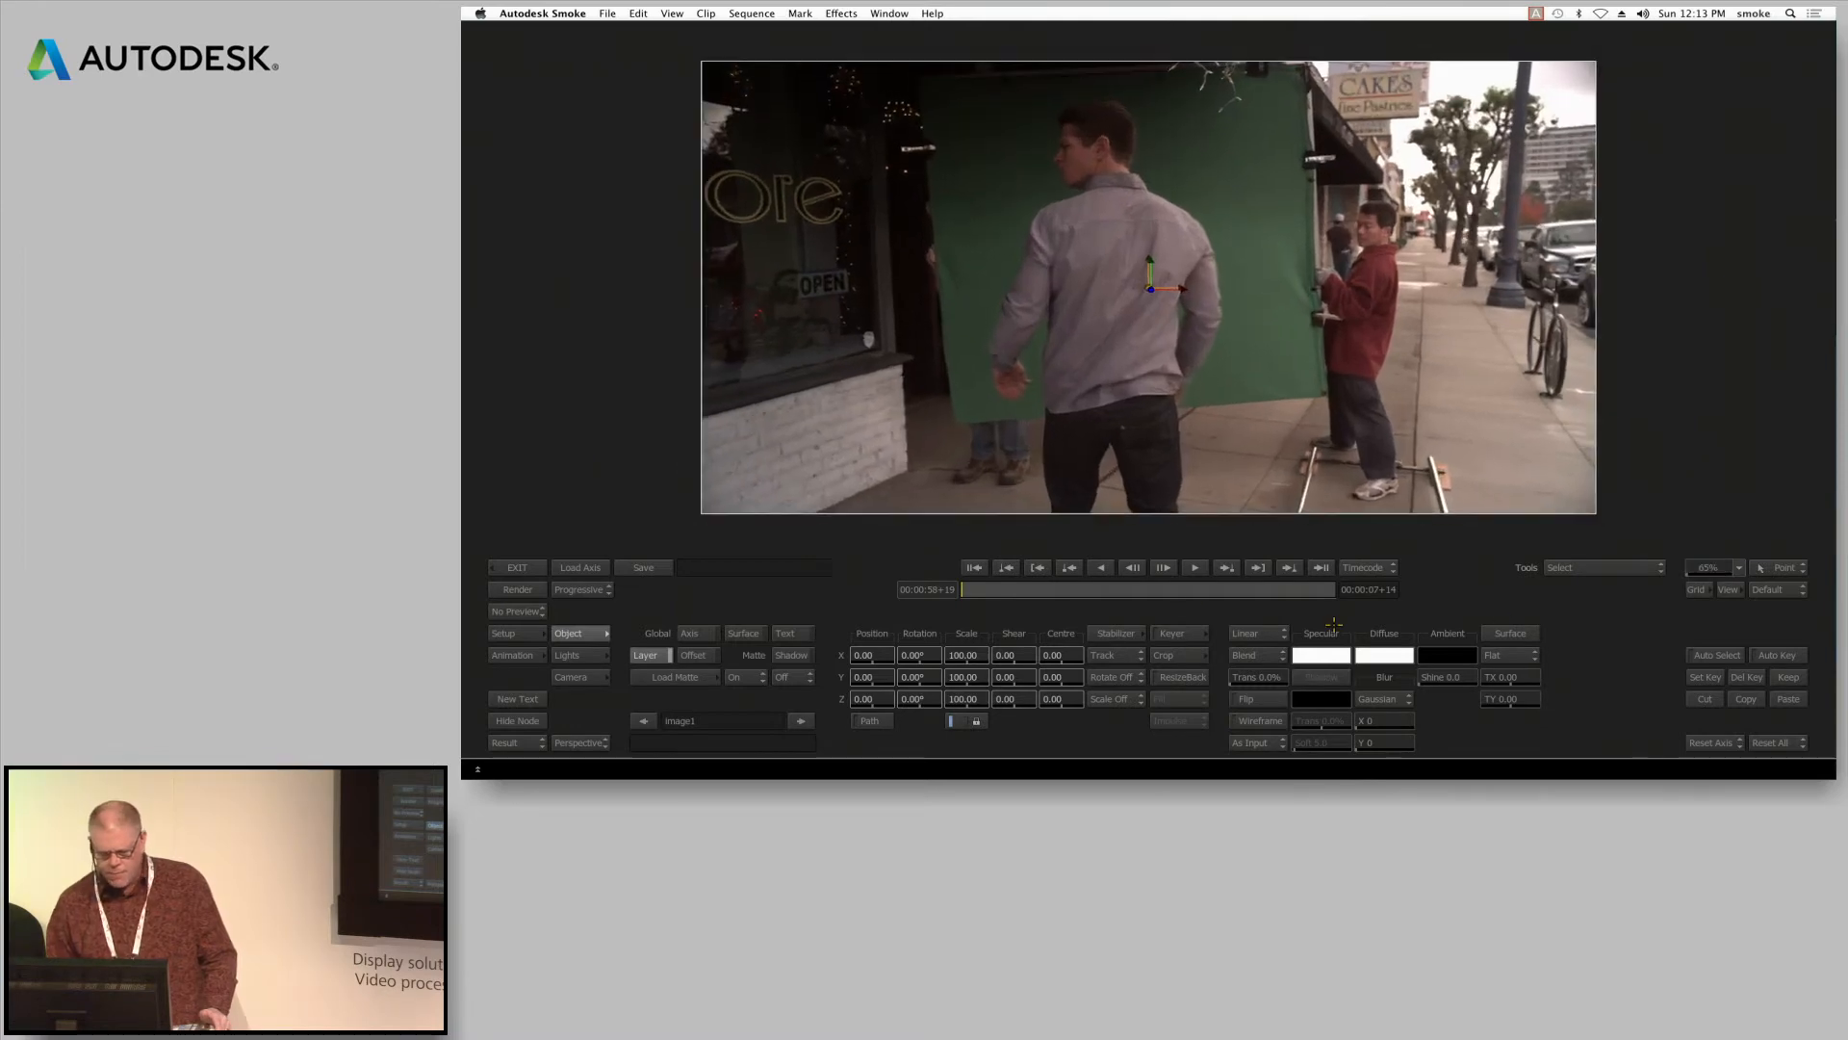
Open the keyer for the green-screen layer and choose the Master Keyer (MasterK) as the keying method
{"action": "left_click", "coordinate": [1182, 634]}
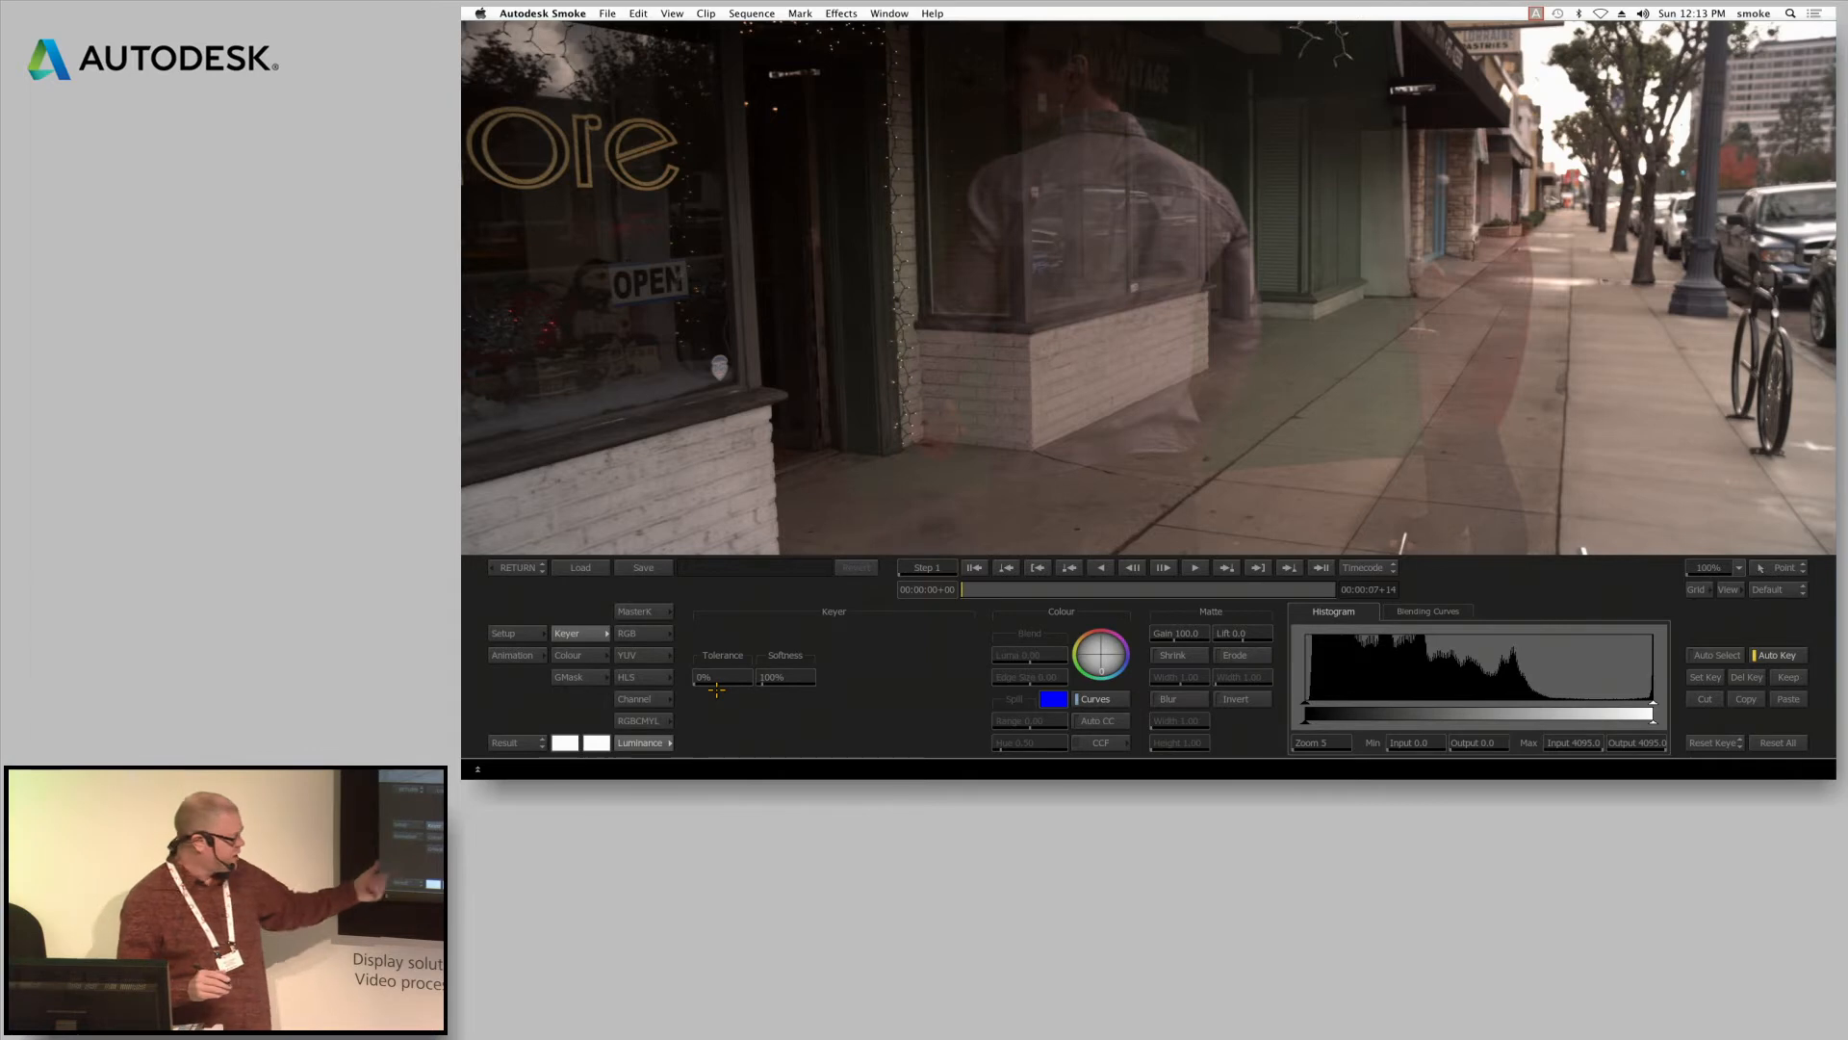
{"action": "left_click", "coordinate": [636, 720]}
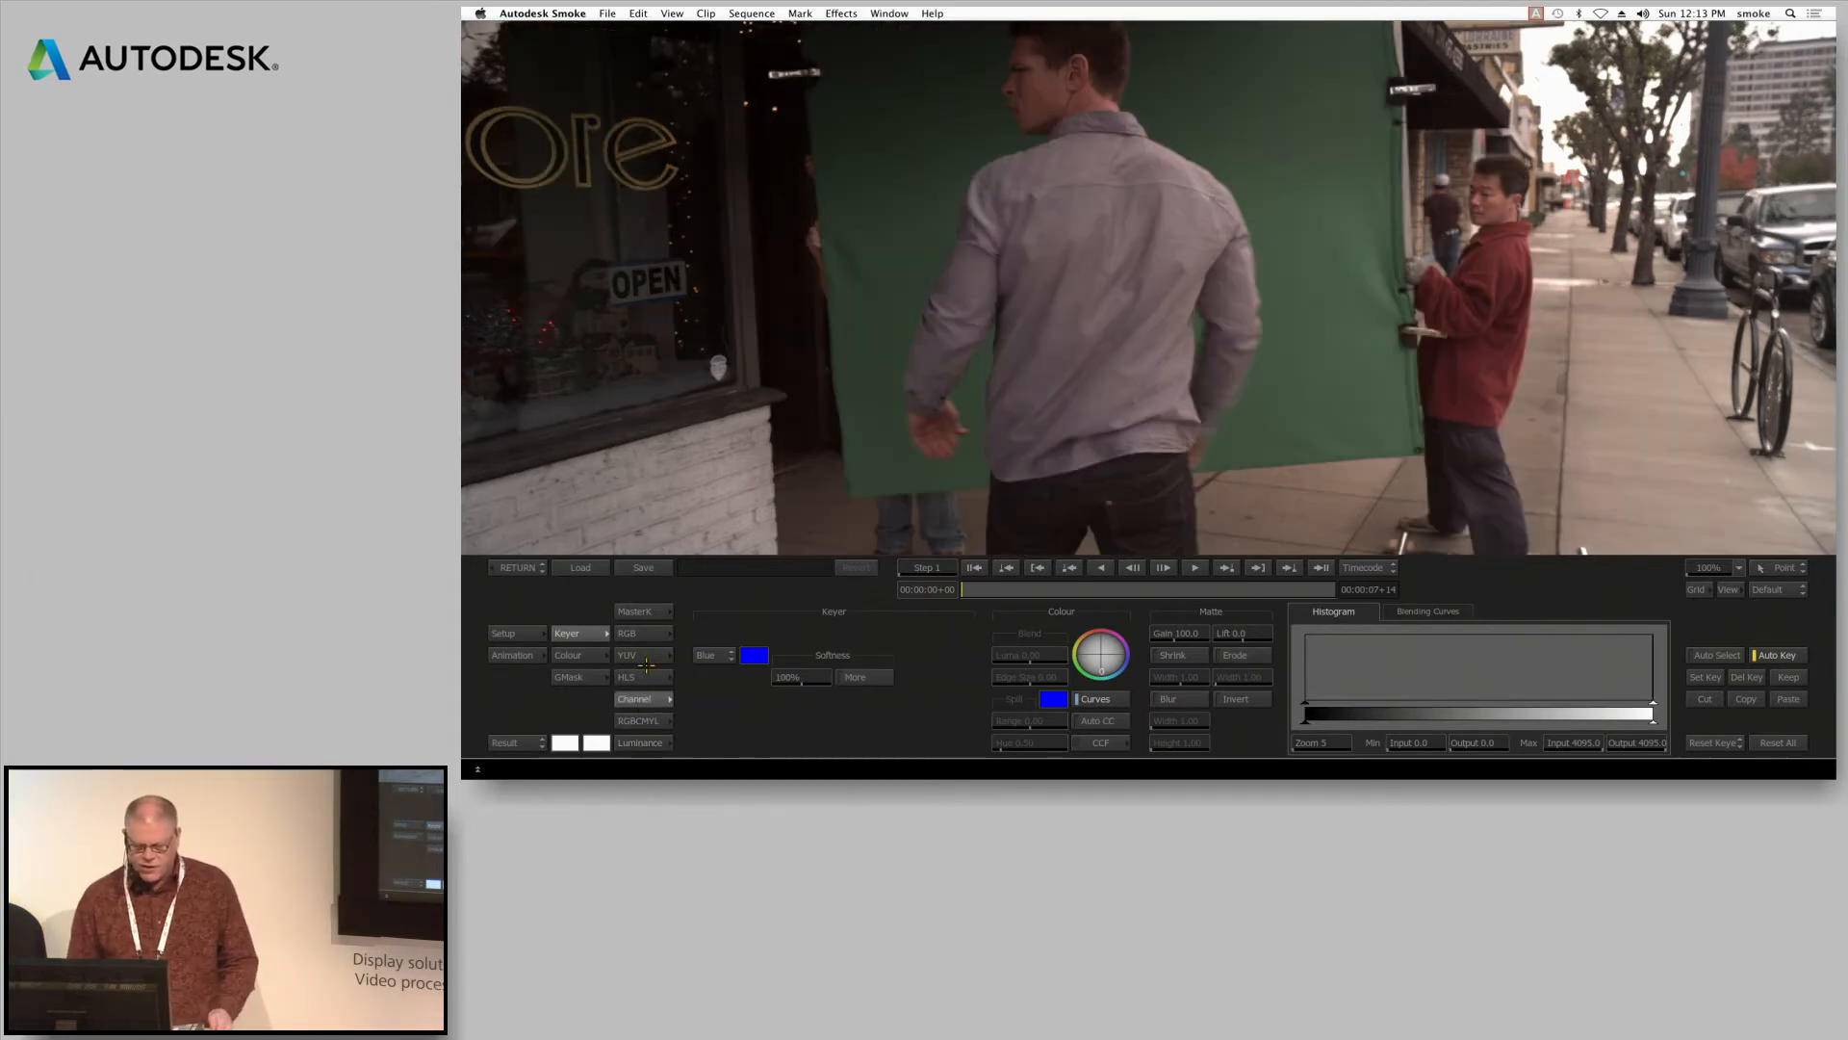
{"action": "left_click", "coordinate": [634, 611]}
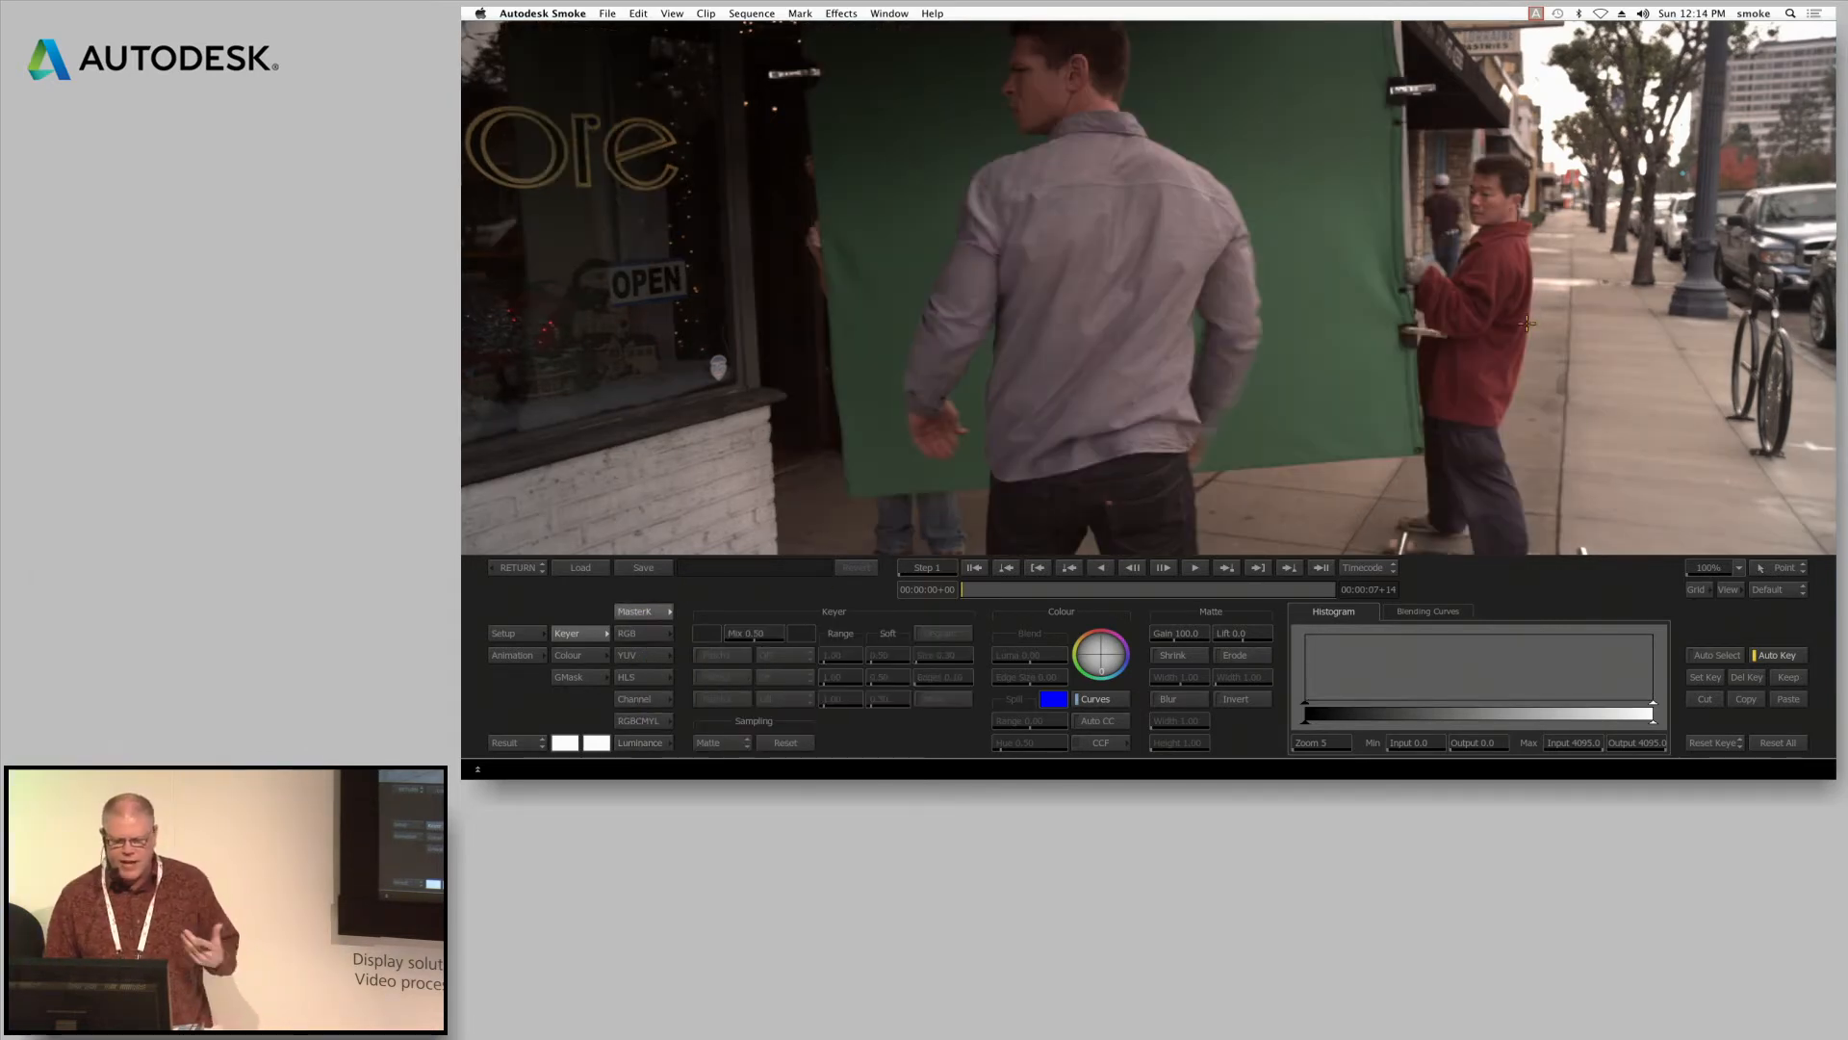
{"action": "left_click_drag", "start_coordinate": [1704, 569], "coordinate": [1408, 615]}
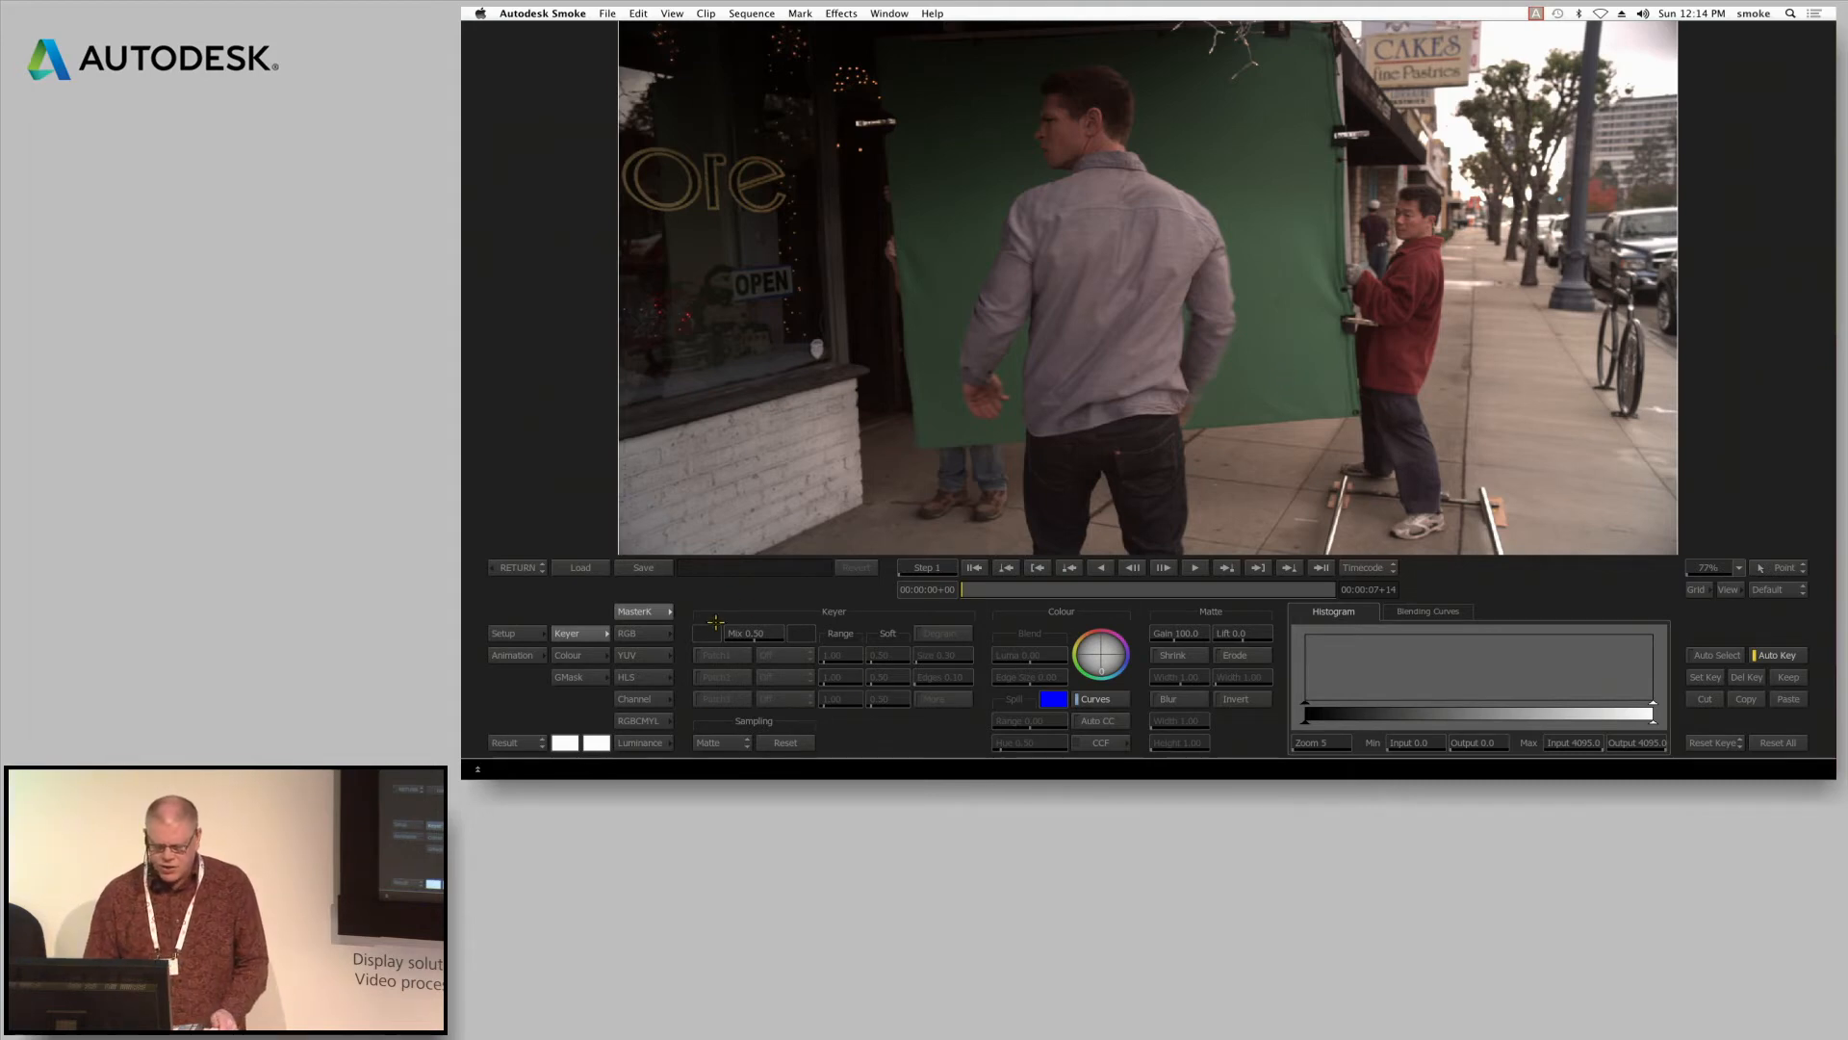
{"action": "mouse_move", "coordinate": [1003, 74]}
{"action": "left_mouse_down"}
{"action": "mouse_move", "coordinate": [1102, 44]}
{"action": "mouse_move", "coordinate": [1284, 368]}
{"action": "left_mouse_up"}
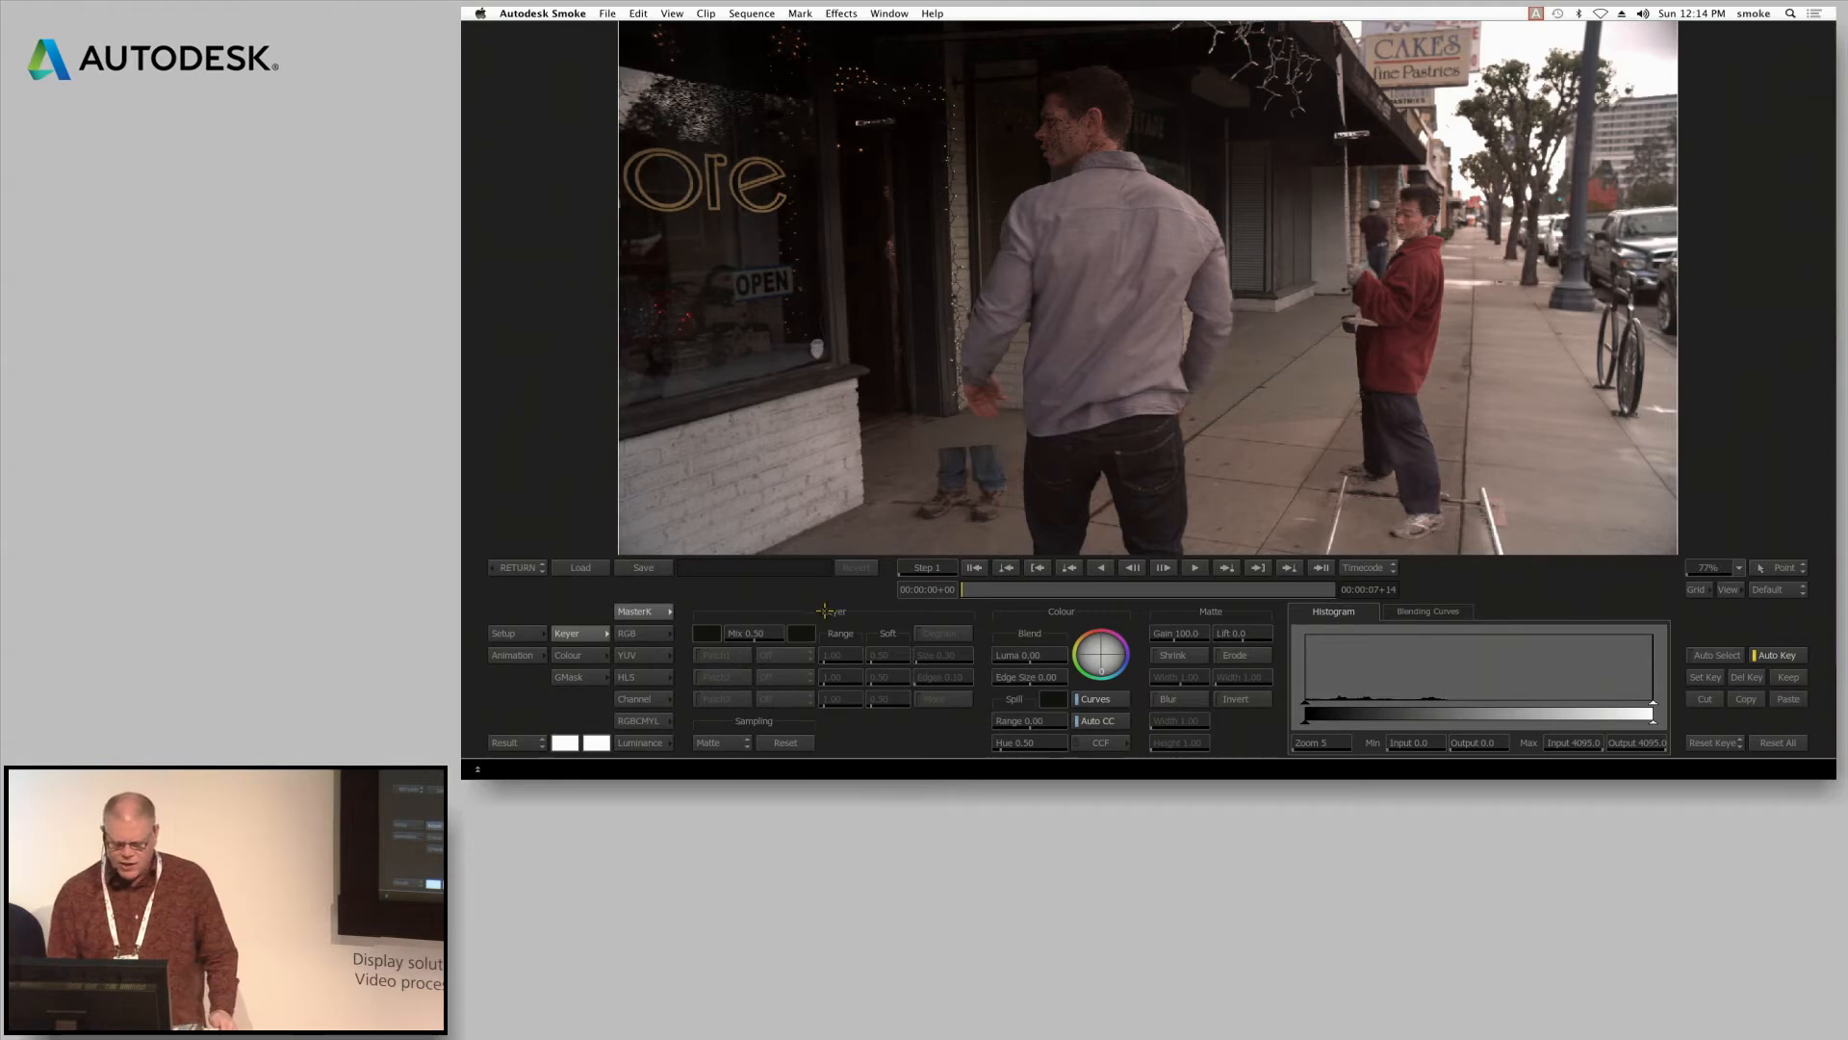
{"action": "left_click", "coordinate": [1778, 742]}
{"action": "left_click", "coordinate": [1732, 743]}
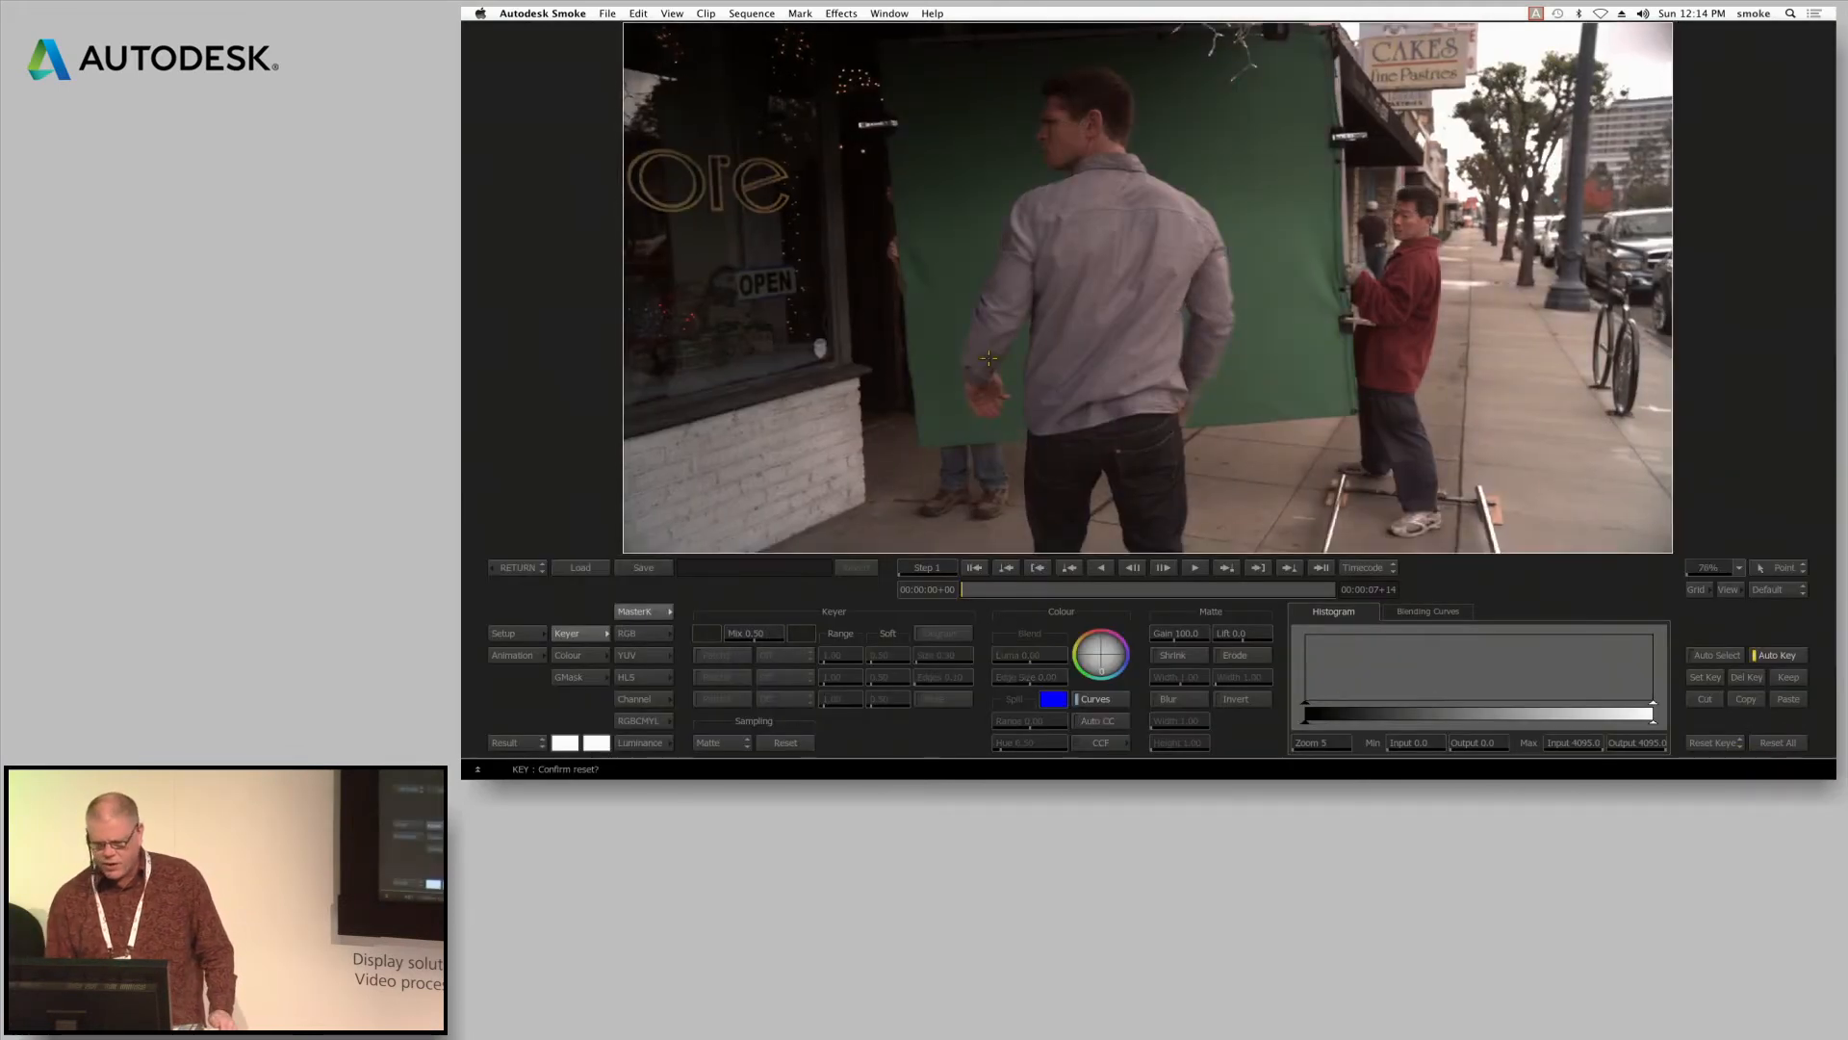
Sample the green backdrop around the man as the key colour and reduce the grey in its matte with the Range E adjustment
{"action": "mouse_move", "coordinate": [1029, 46]}
{"action": "left_mouse_down"}
{"action": "mouse_move", "coordinate": [1102, 50]}
{"action": "mouse_move", "coordinate": [1284, 375]}
{"action": "left_mouse_up"}
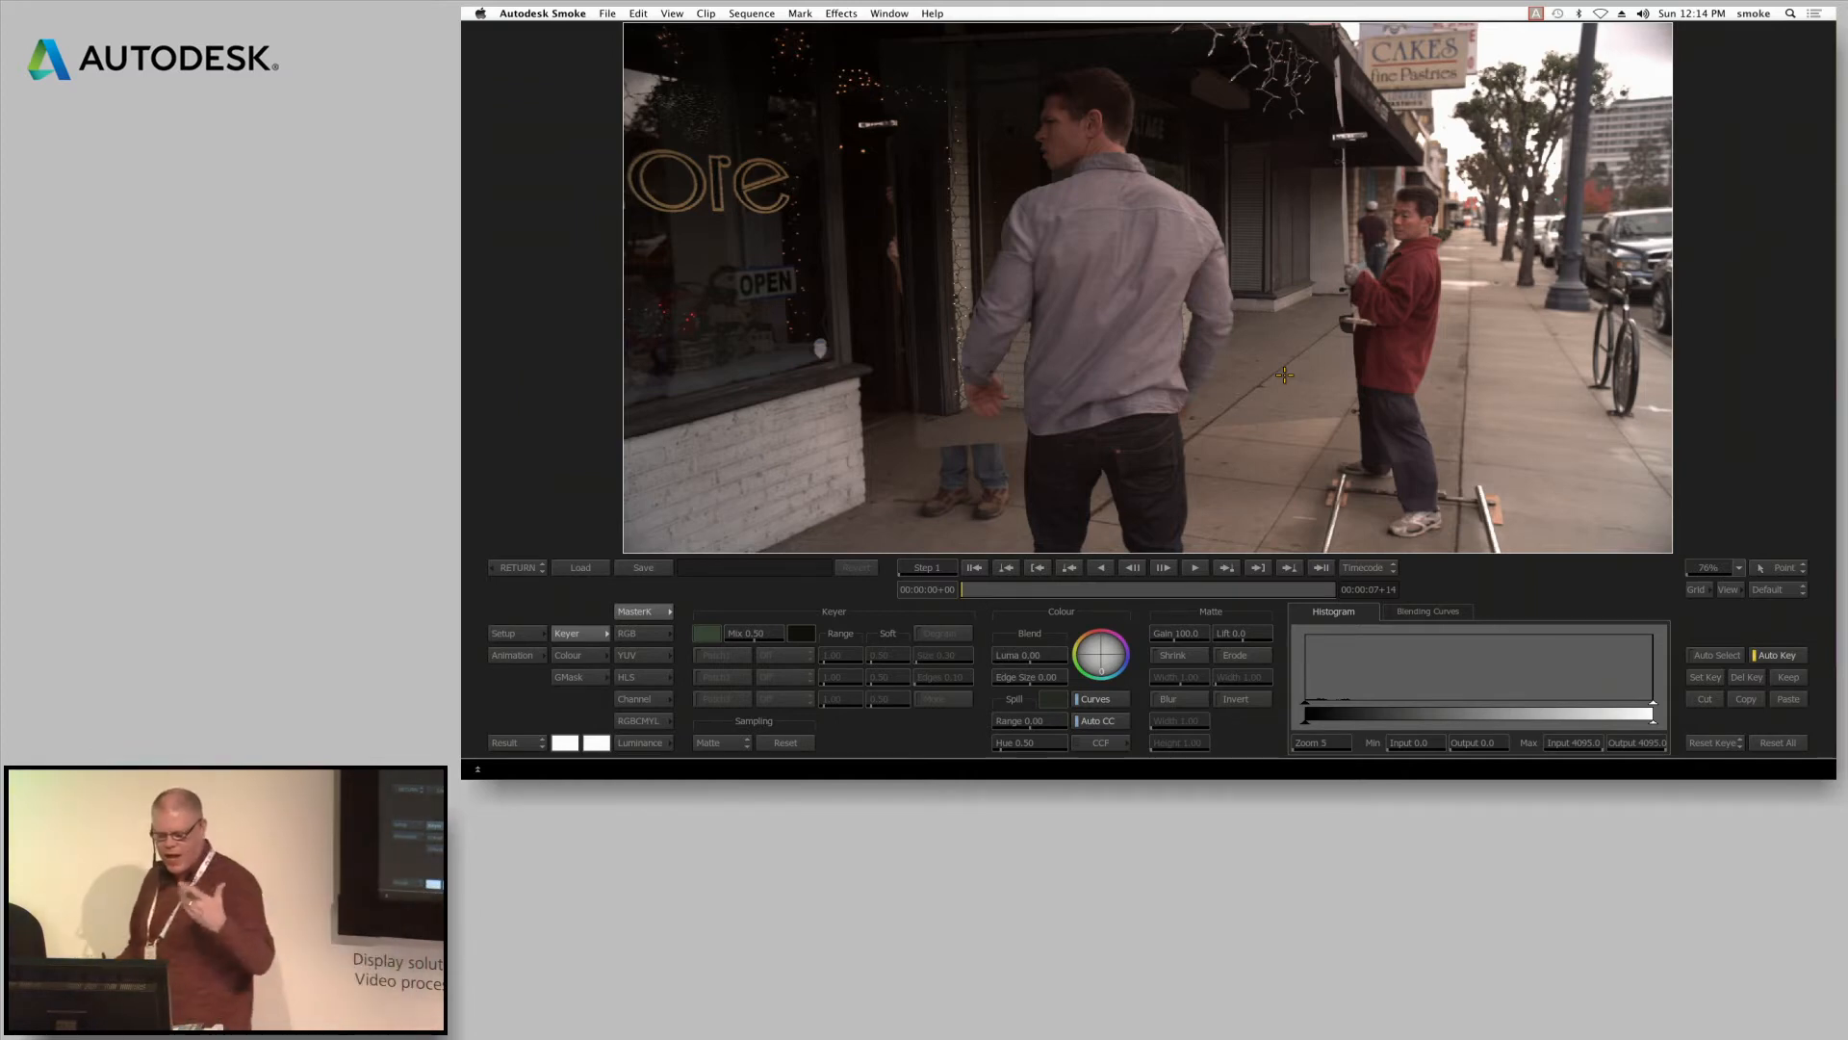
{"action": "key", "text": "F3"}
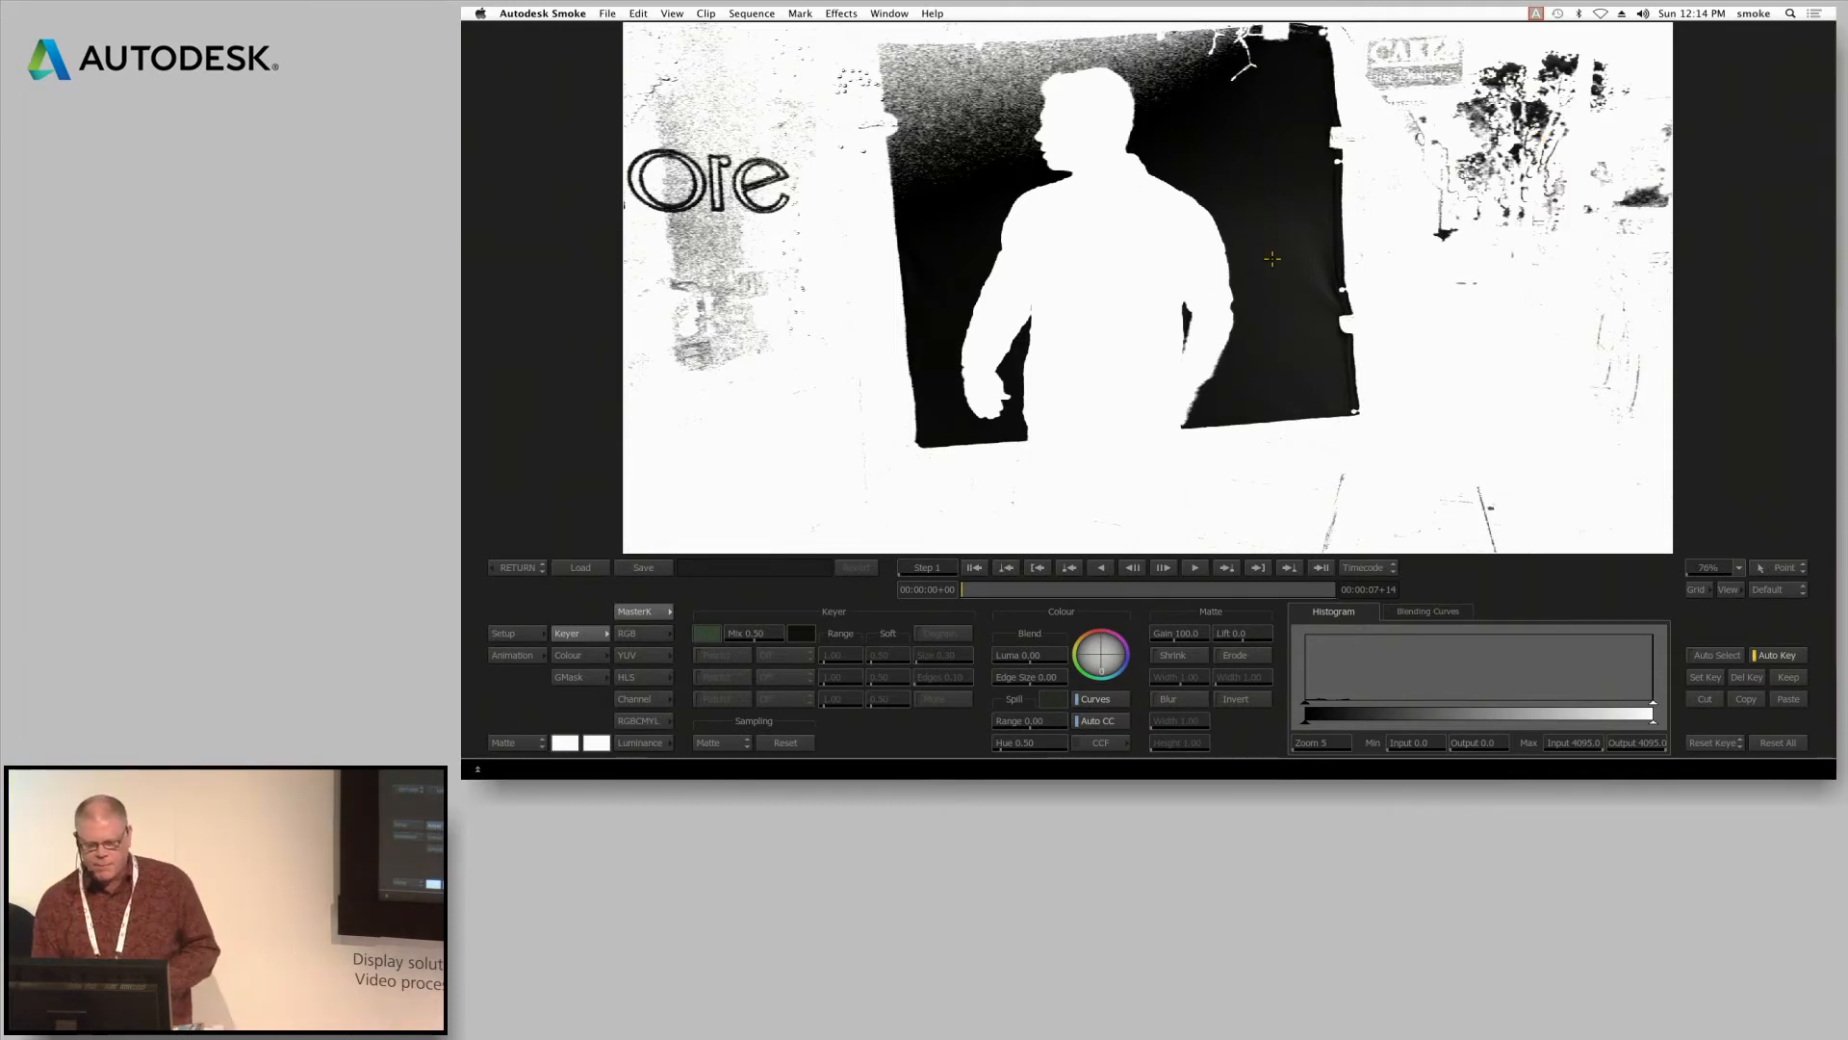
{"action": "key", "text": "q"}
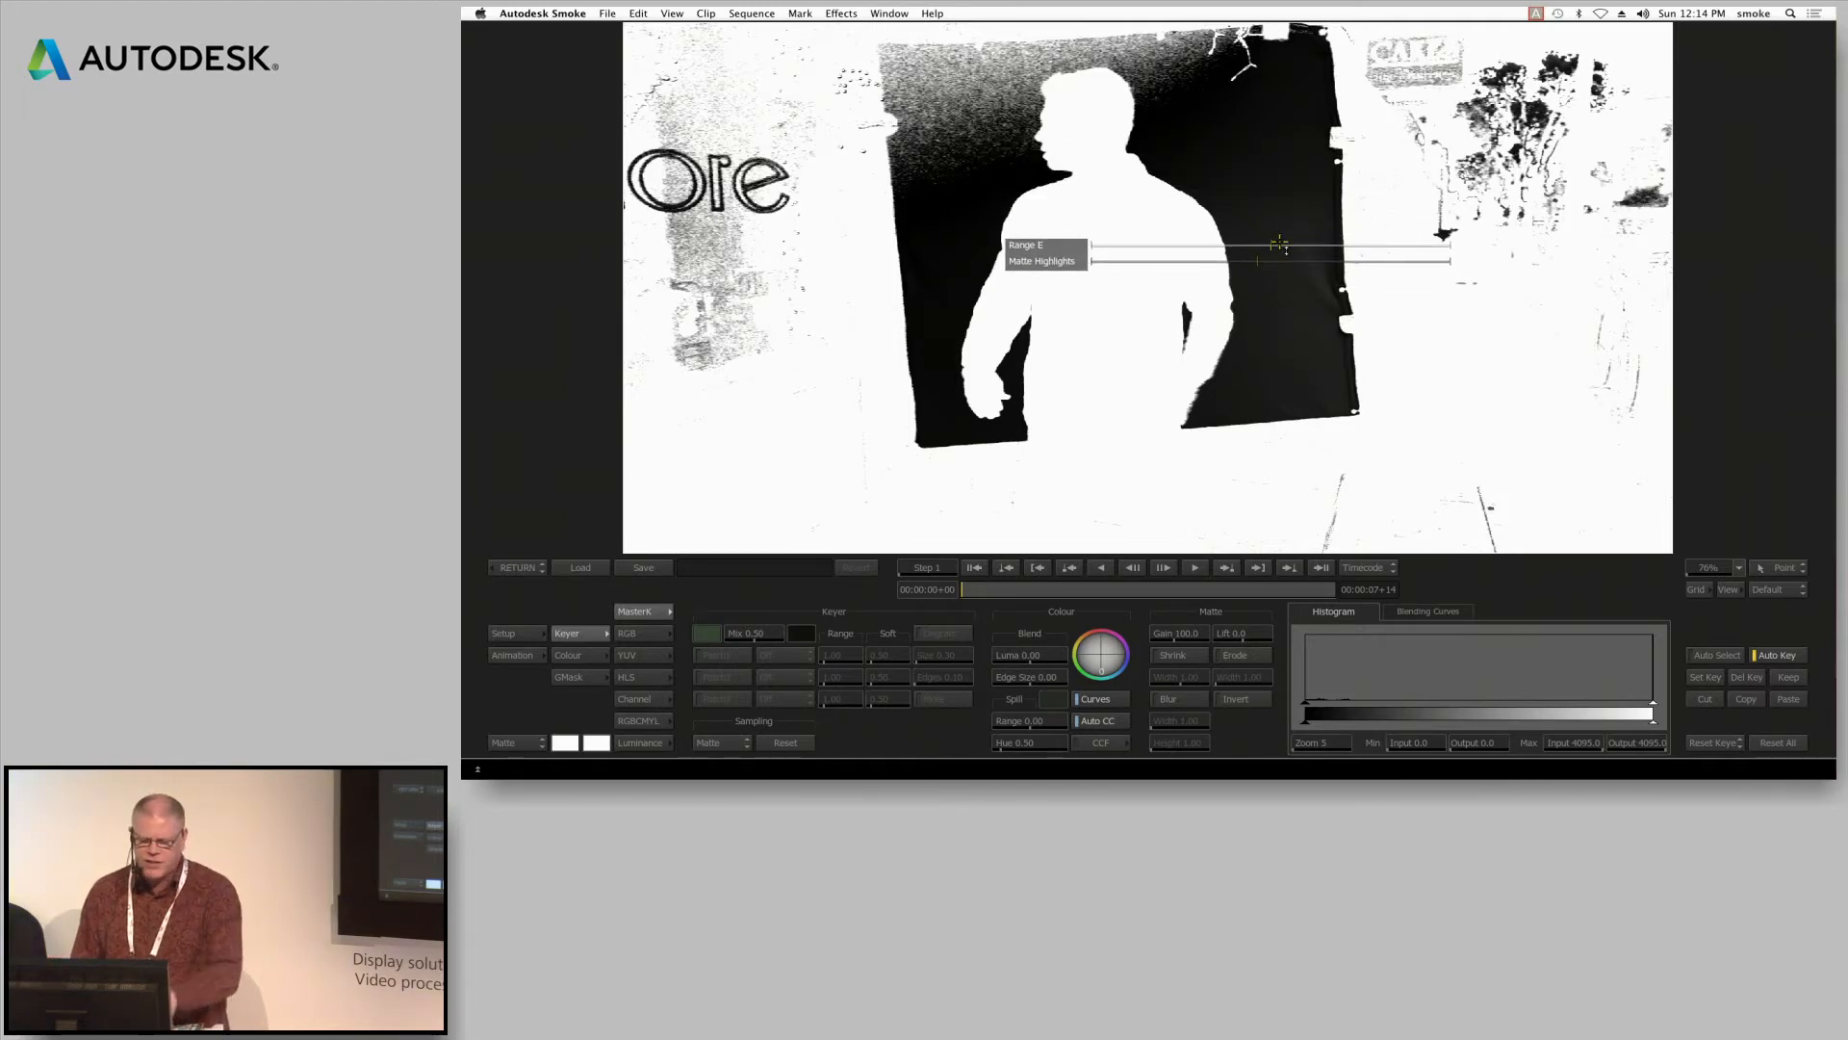
{"action": "left_click_drag", "start_coordinate": [1276, 244], "coordinate": [1305, 247]}
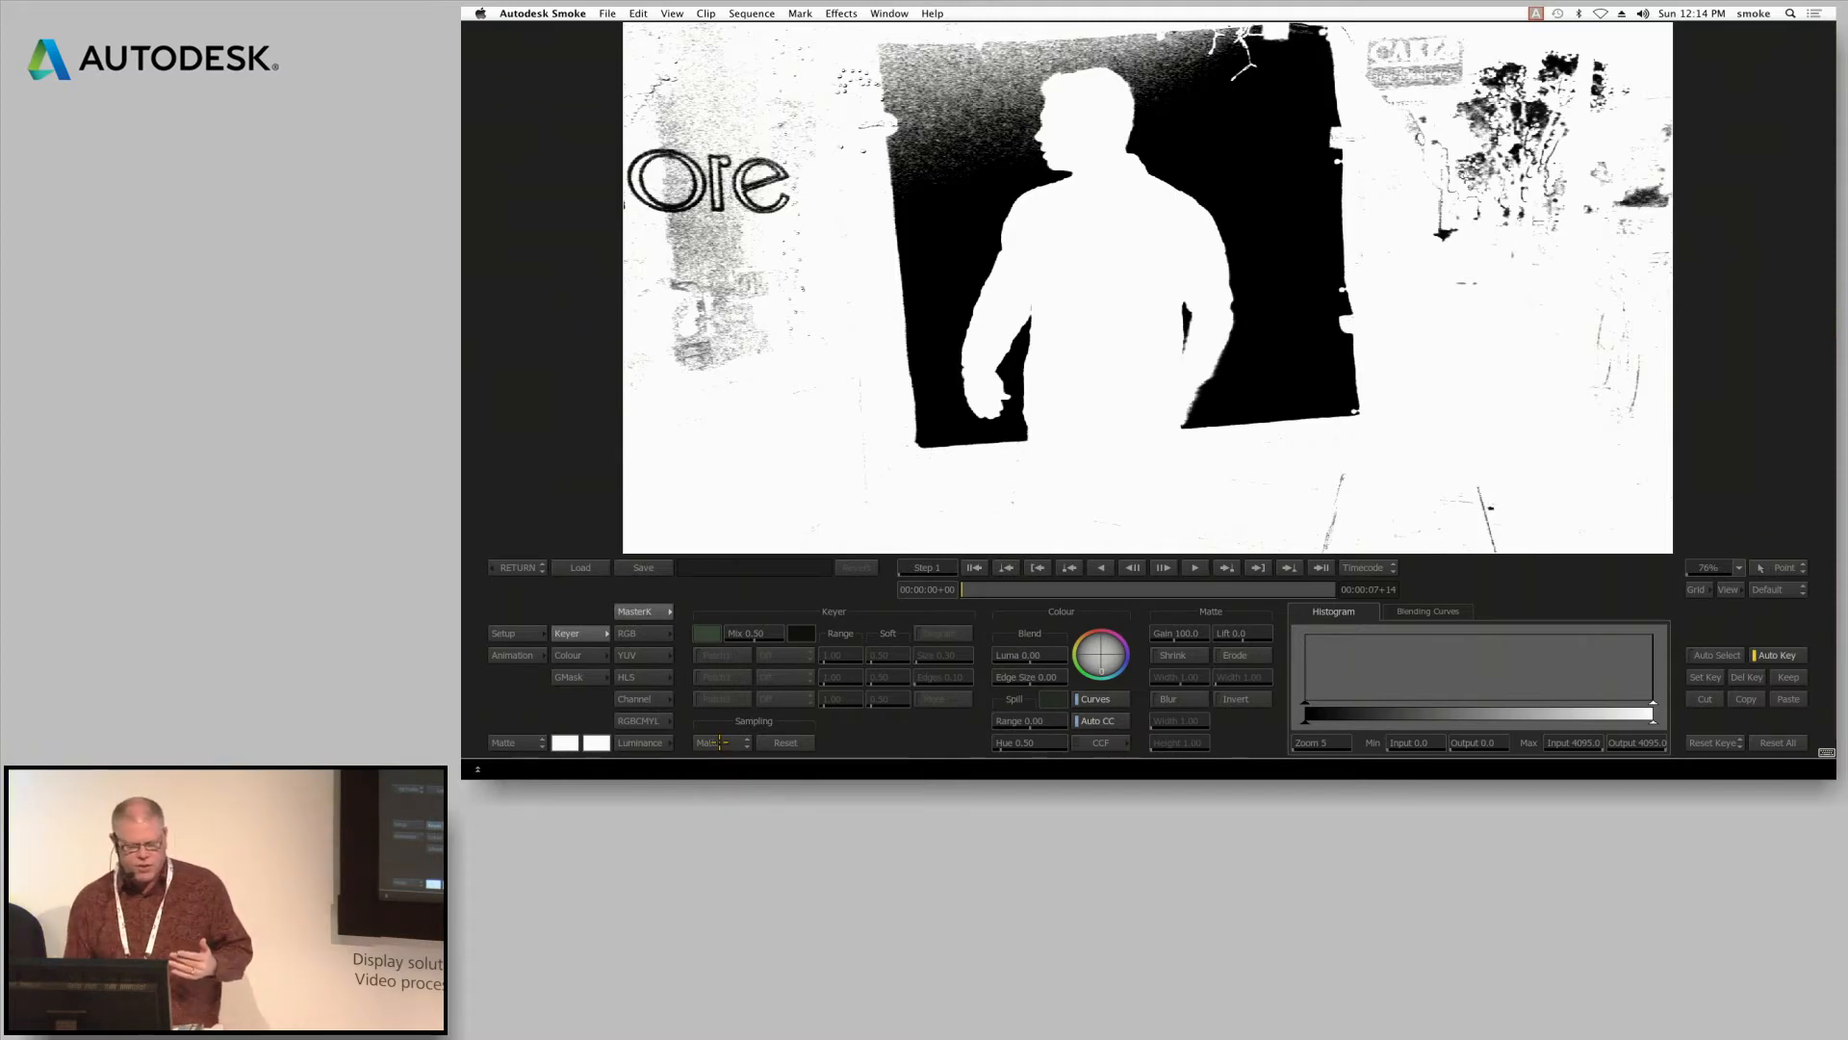
Set the keyer sampling to Patch1 and sample the noisy part of the backdrop above the man's shoulder as a black patch
{"action": "left_click", "coordinate": [720, 742]}
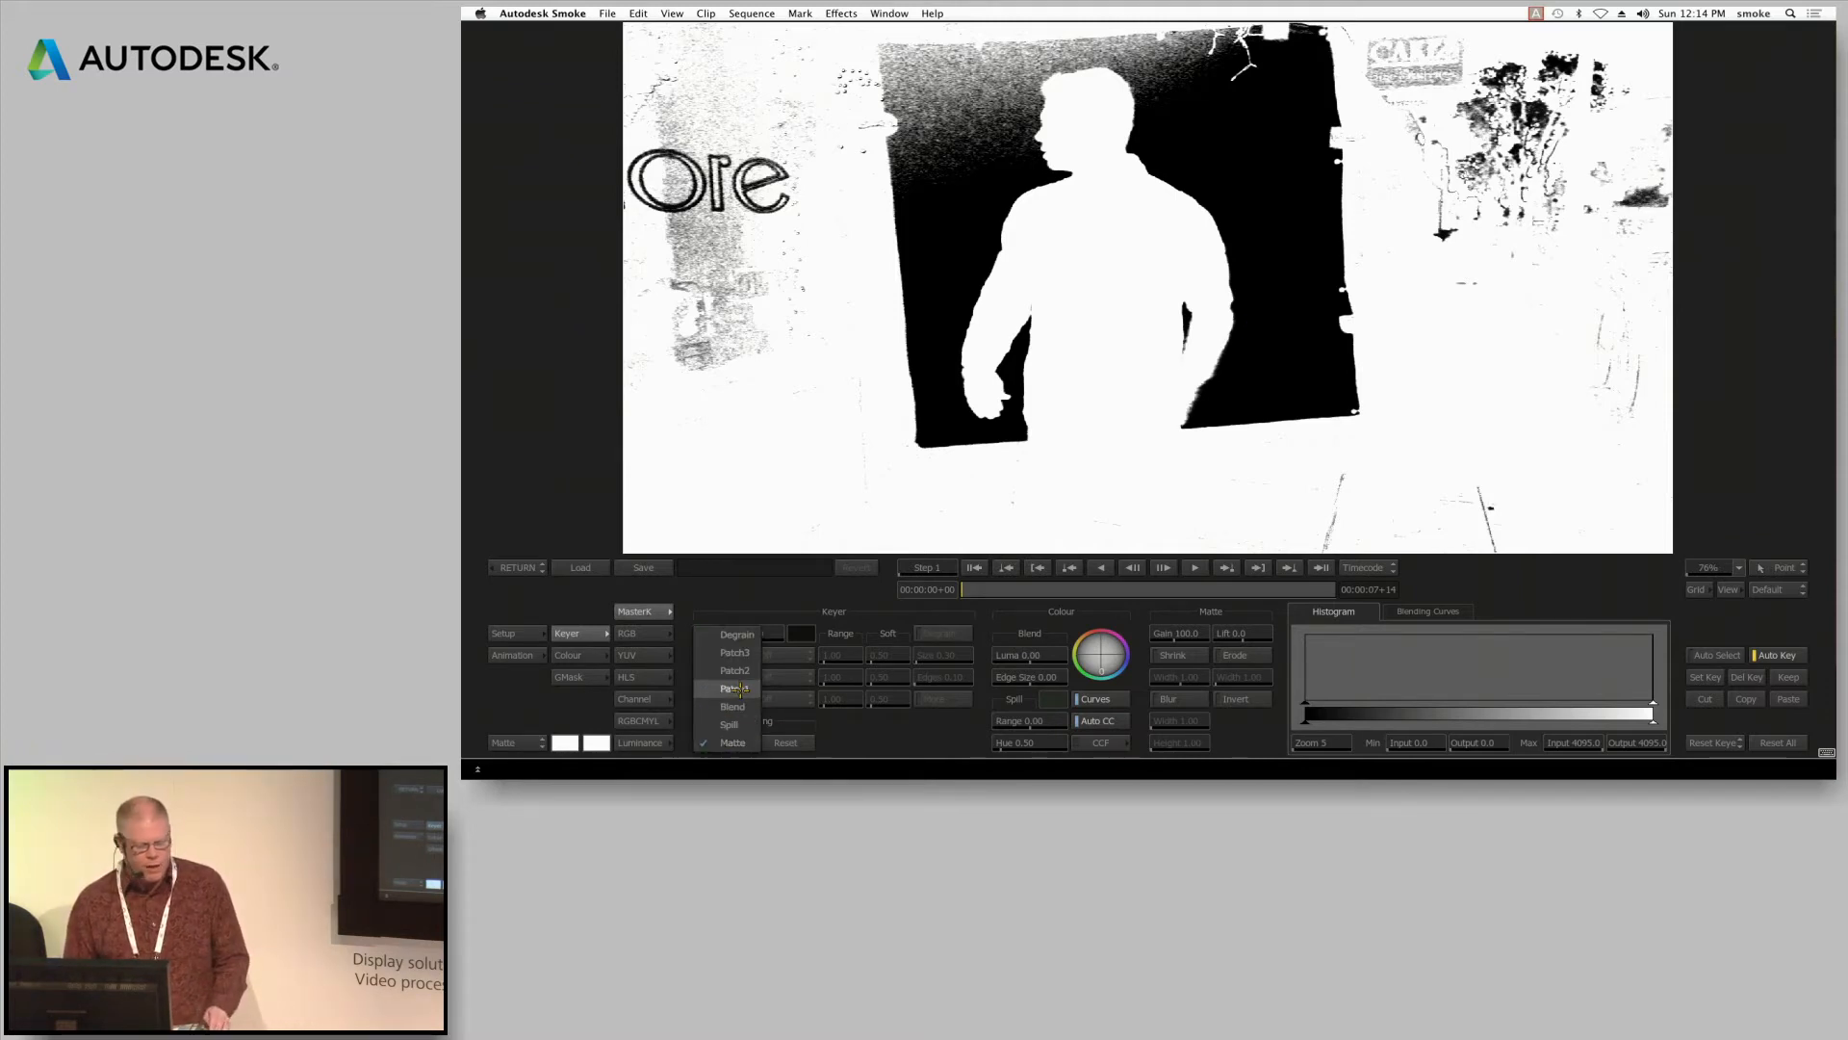
{"action": "left_click", "coordinate": [738, 689]}
{"action": "mouse_move", "coordinate": [995, 173]}
{"action": "left_mouse_down"}
{"action": "mouse_move", "coordinate": [1005, 104]}
{"action": "mouse_move", "coordinate": [1171, 69]}
{"action": "left_mouse_up"}
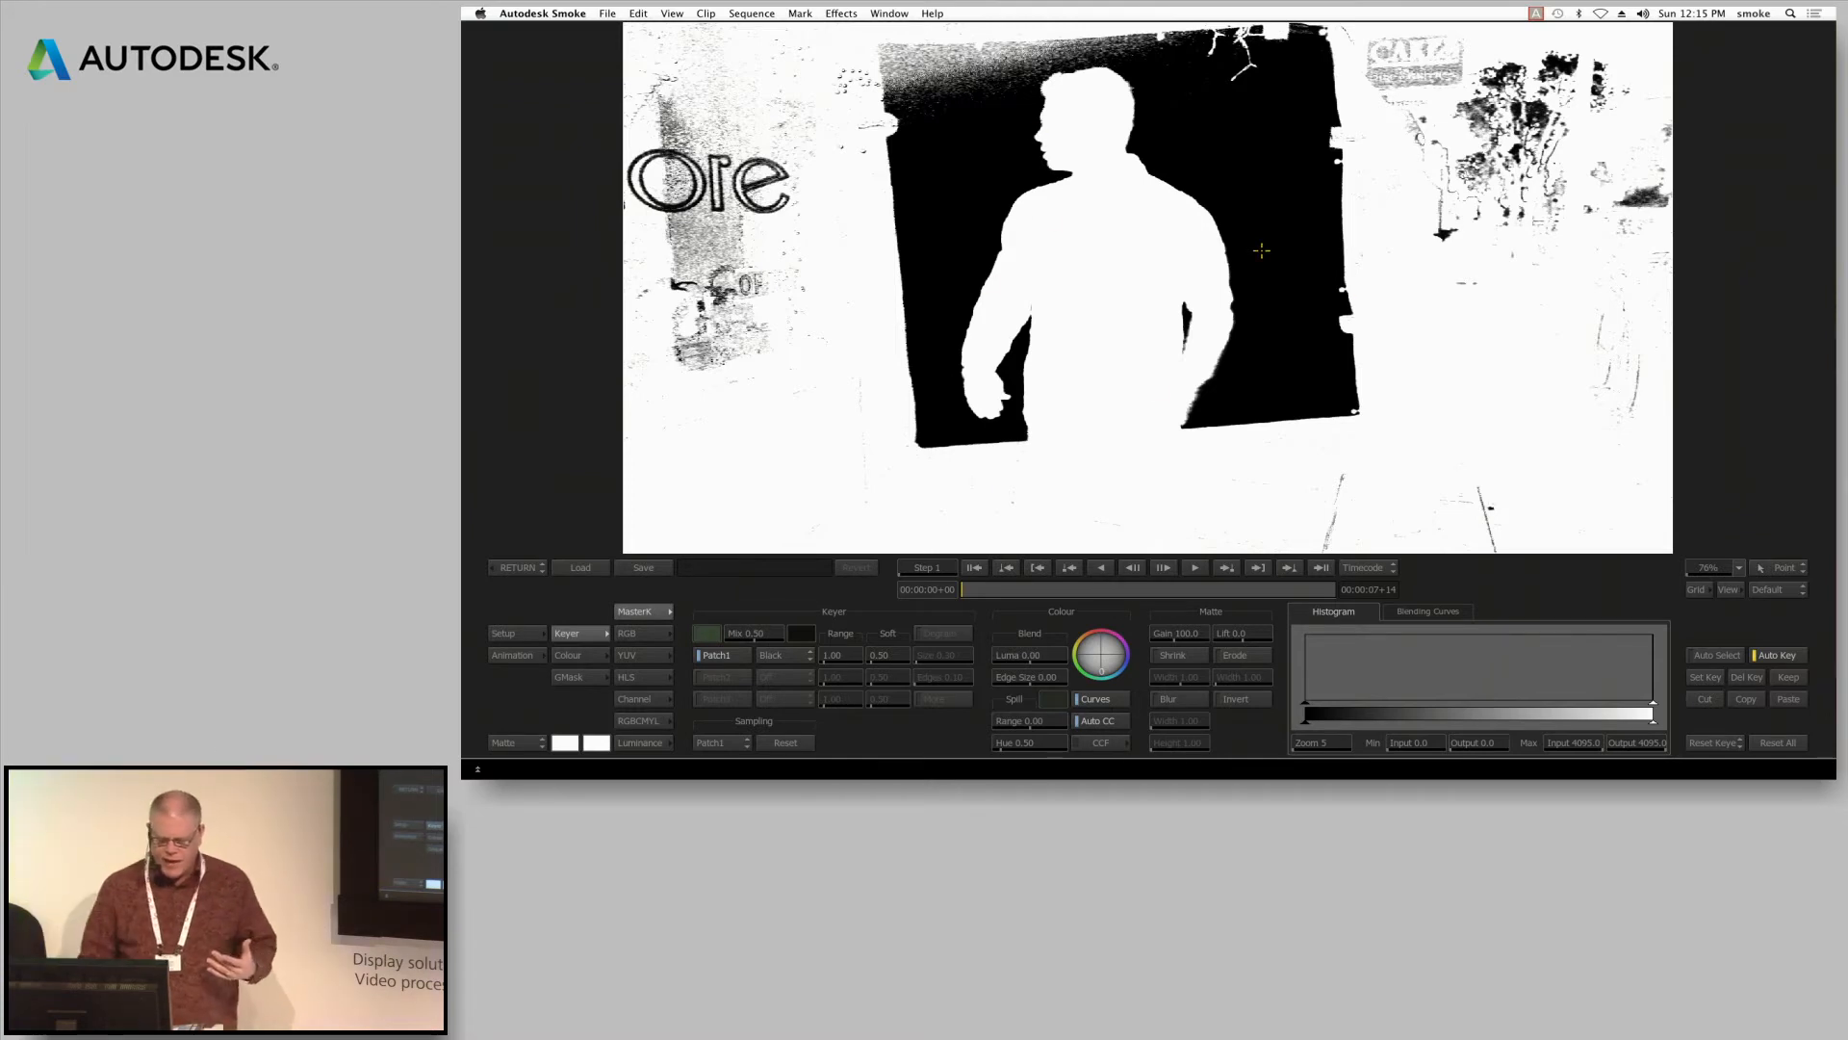
Draw a closed five-point garbage mask around the man inside the green backdrop, using the front image as reference
{"action": "left_click", "coordinate": [576, 677]}
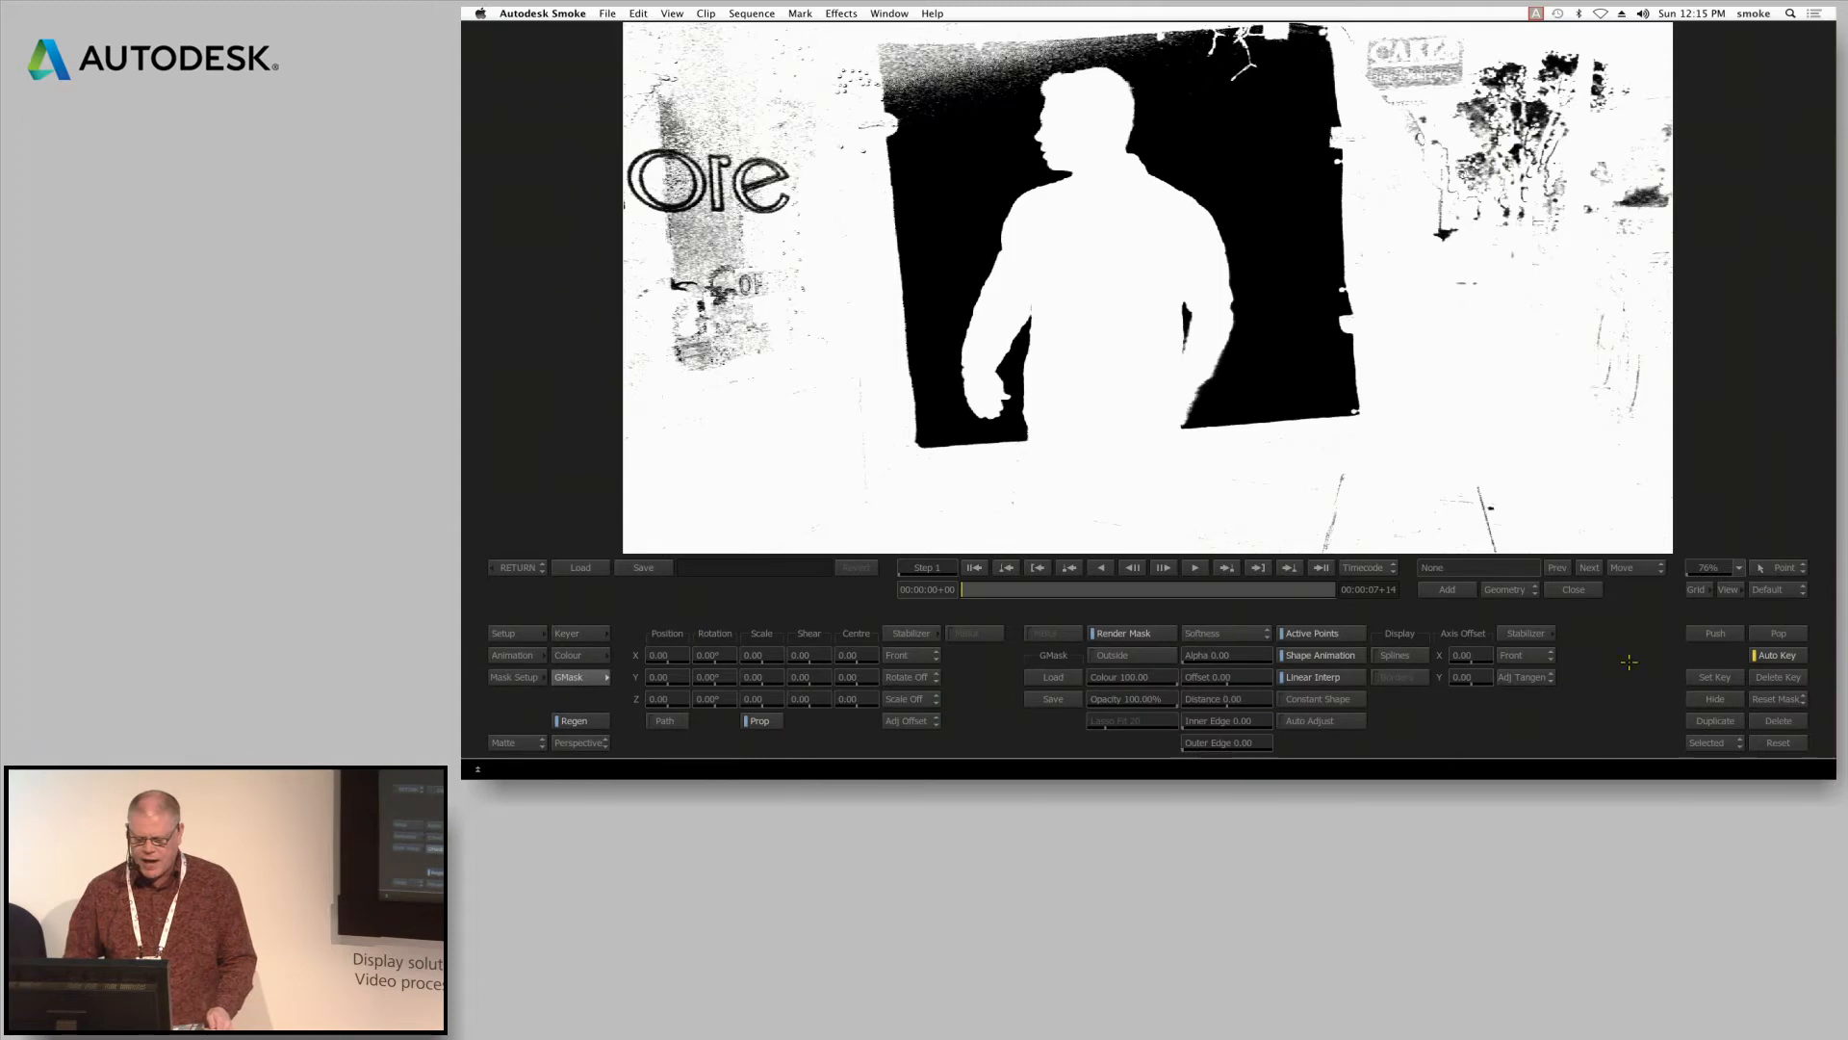
{"action": "key", "text": "F1"}
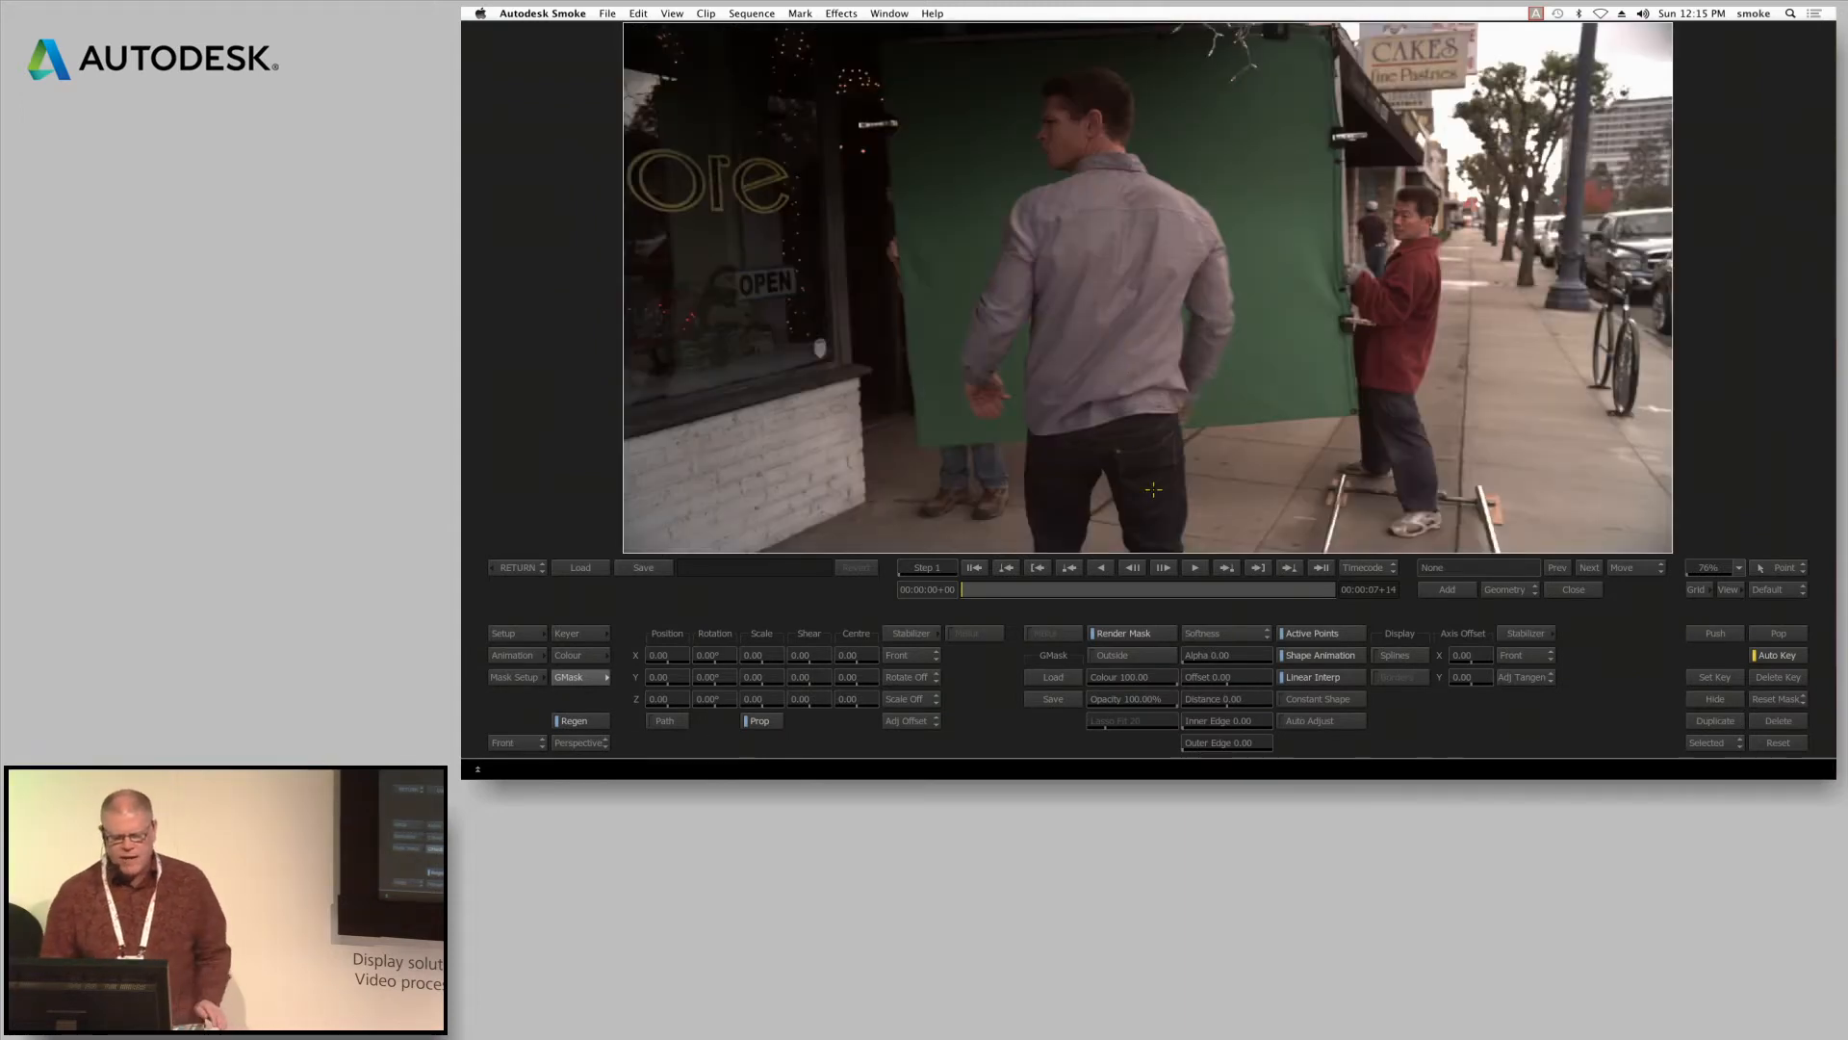
{"action": "left_click", "coordinate": [1420, 595]}
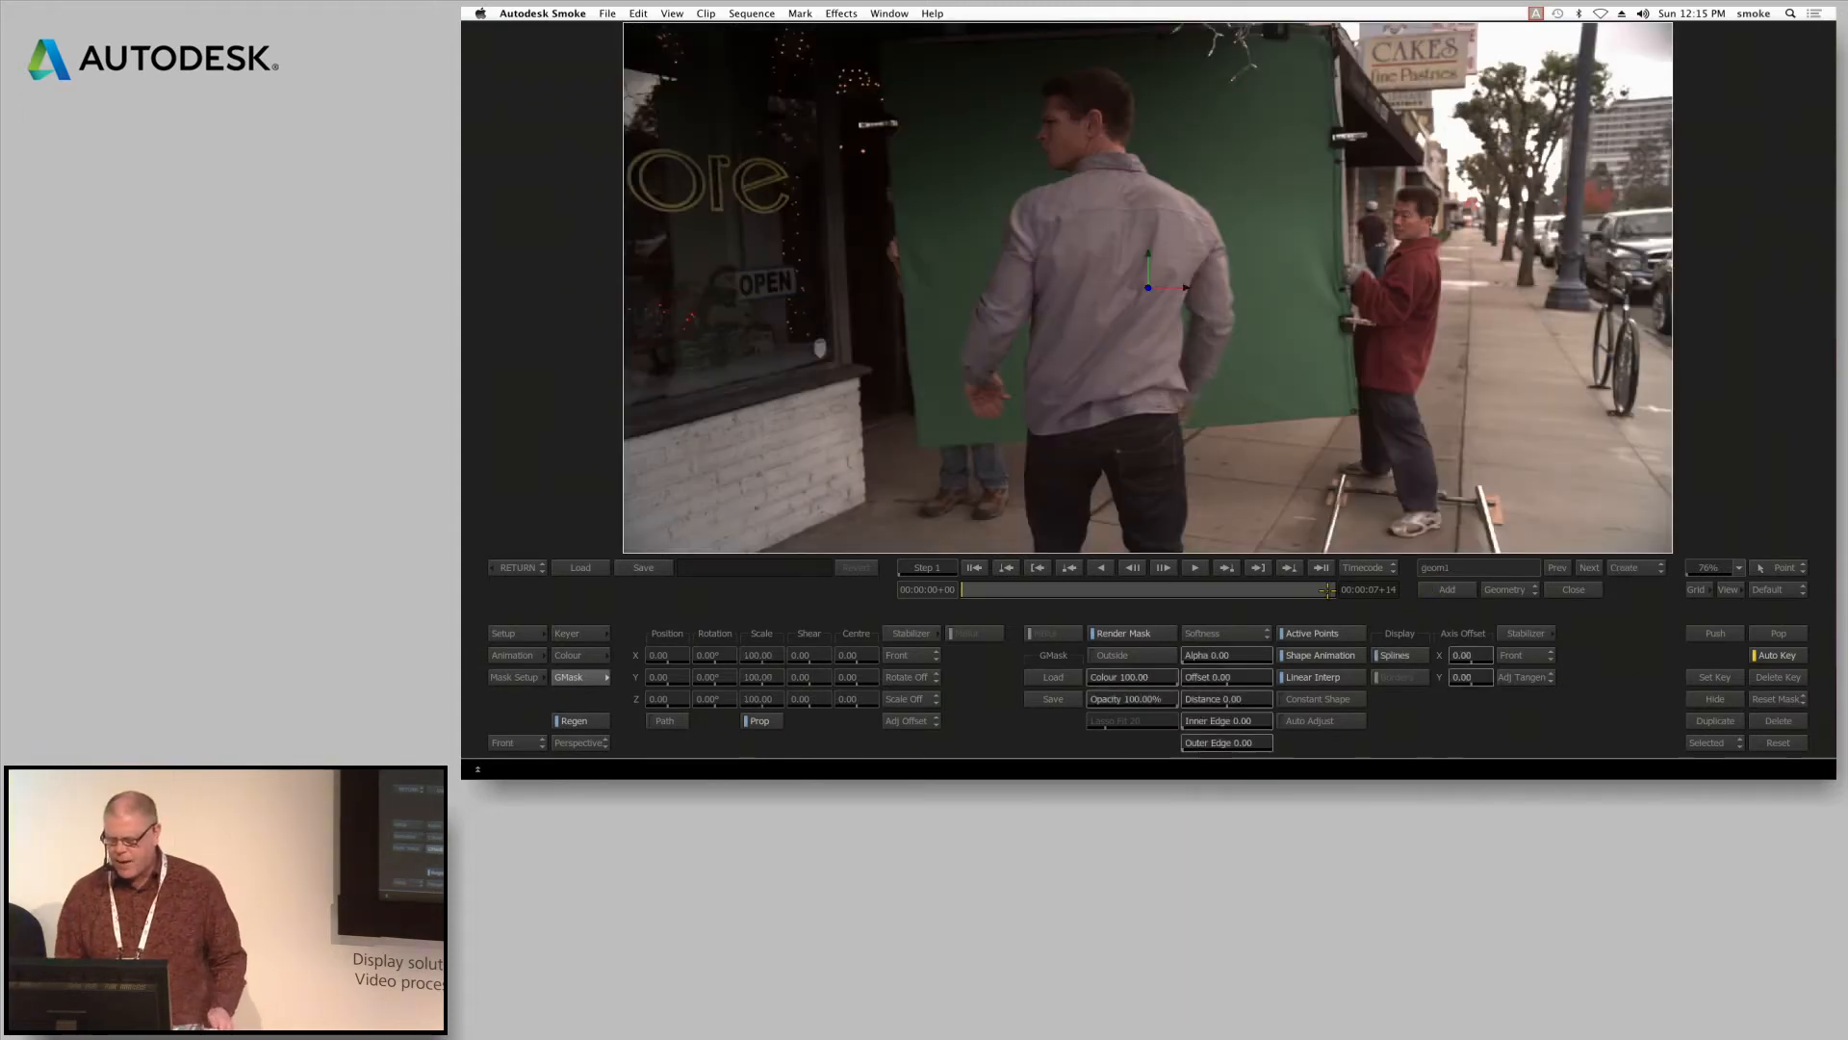
{"action": "mouse_move", "coordinate": [924, 442]}
{"action": "left_mouse_down"}
{"action": "mouse_move", "coordinate": [905, 211]}
{"action": "mouse_move", "coordinate": [1030, 91]}
{"action": "mouse_move", "coordinate": [1103, 60]}
{"action": "mouse_move", "coordinate": [1254, 51]}
{"action": "left_mouse_up"}
{"action": "left_click", "coordinate": [1337, 257]}
{"action": "left_click_drag", "start_coordinate": [1341, 406], "coordinate": [1387, 378]}
{"action": "left_click", "coordinate": [929, 444]}
{"action": "left_click_drag", "start_coordinate": [929, 444], "coordinate": [985, 468]}
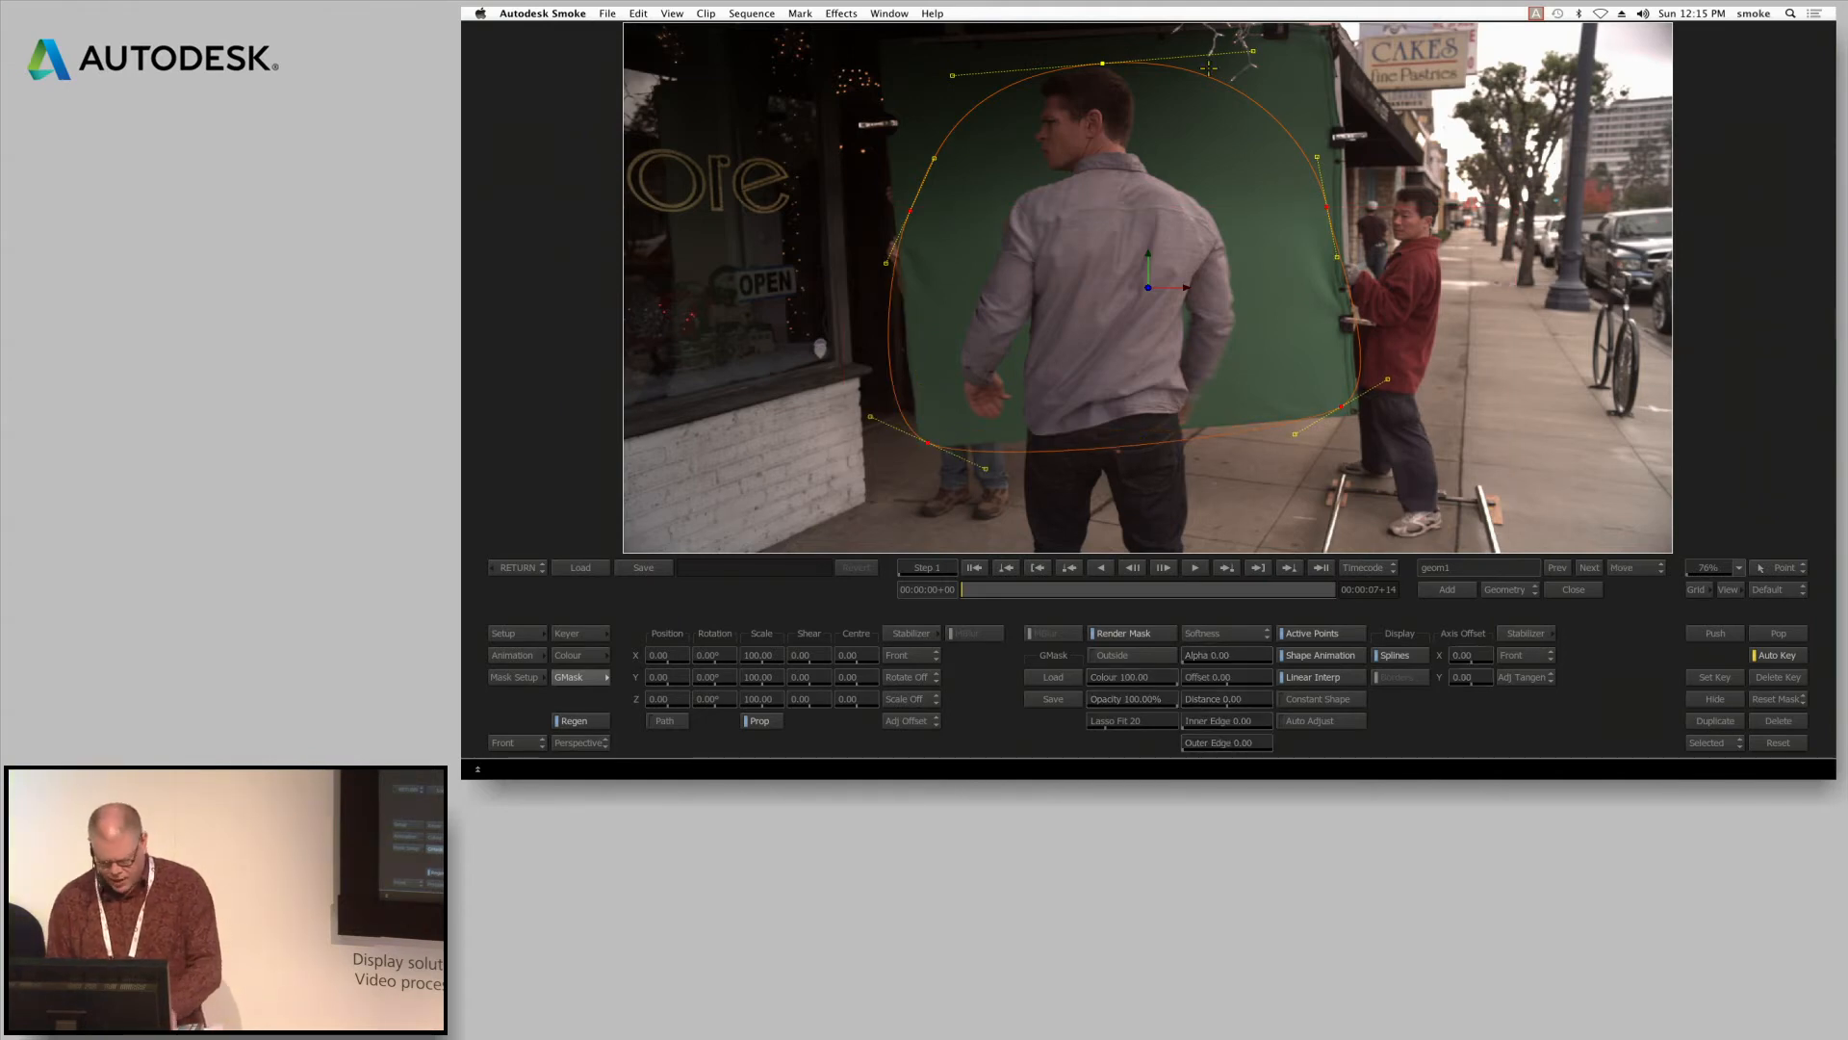
Break the tangents of the garbage mask's two side points and two lower points to get straight sides and corners
{"action": "key", "text": "b"}
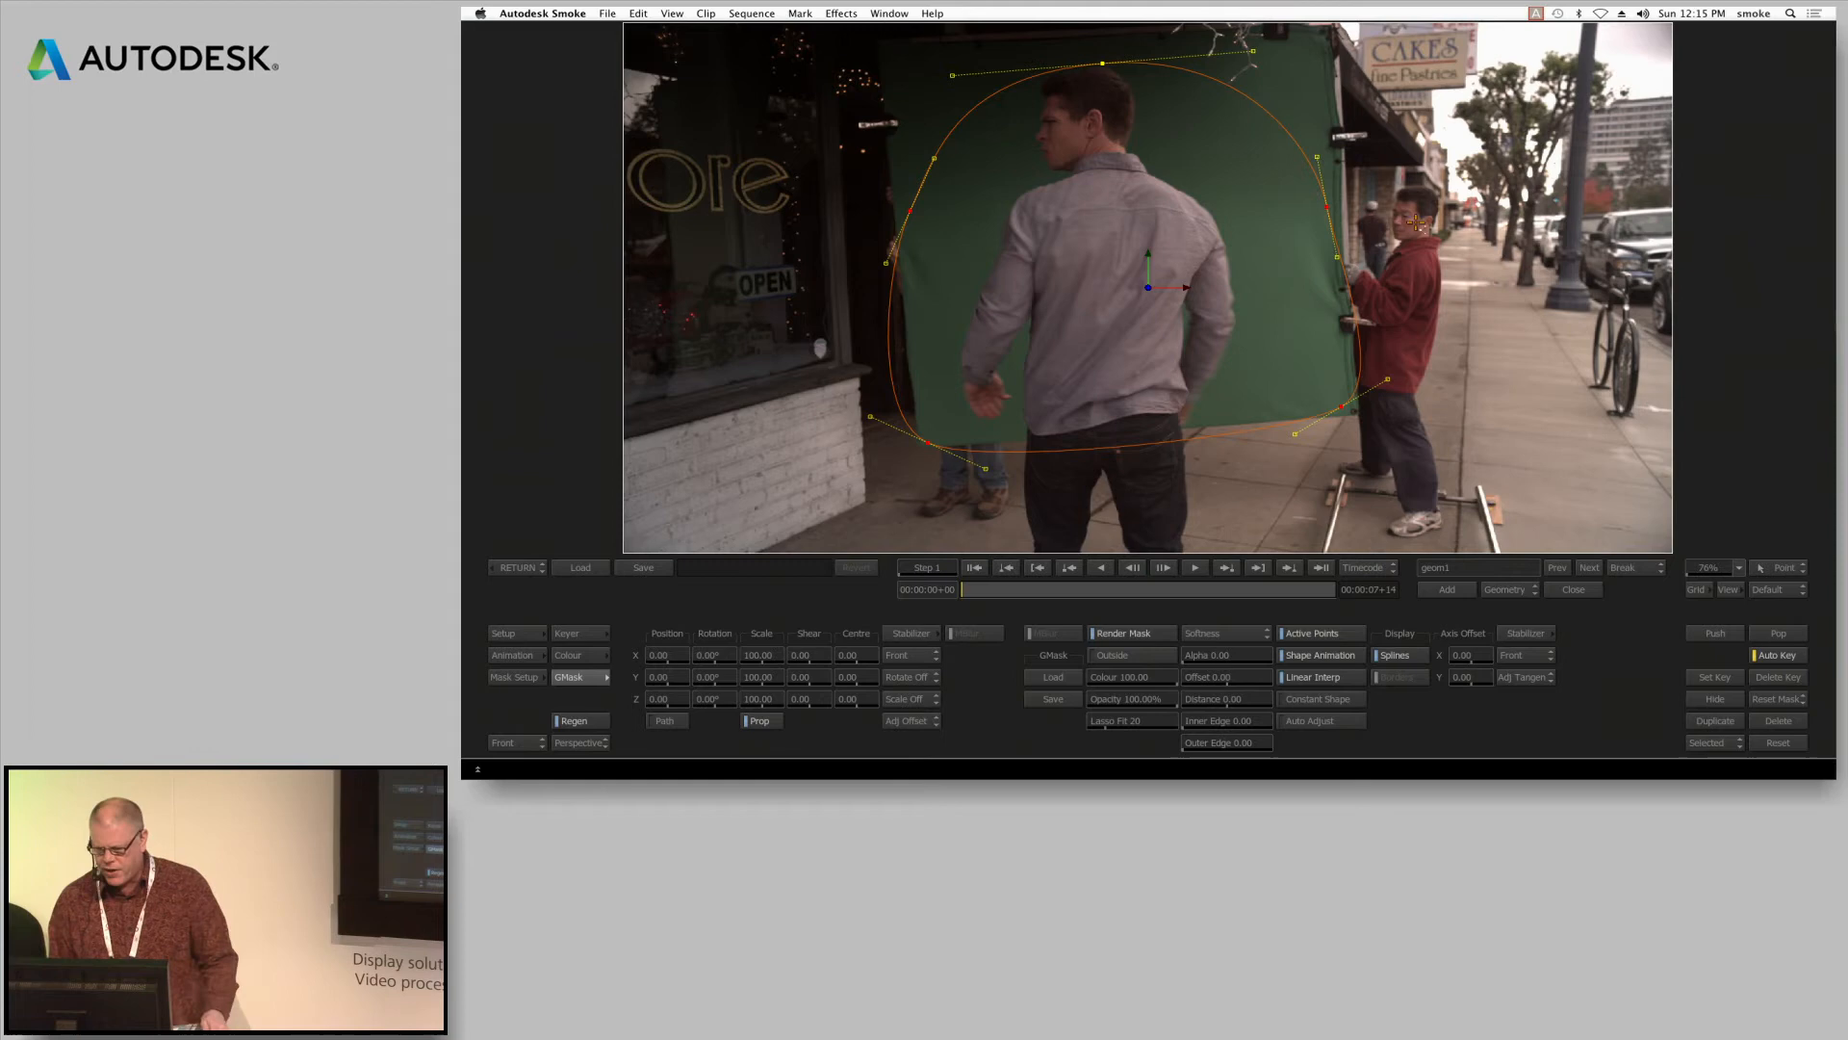
{"action": "left_click", "coordinate": [1328, 207]}
{"action": "left_click", "coordinate": [911, 211]}
{"action": "left_click", "coordinate": [929, 444]}
{"action": "left_click", "coordinate": [1342, 406]}
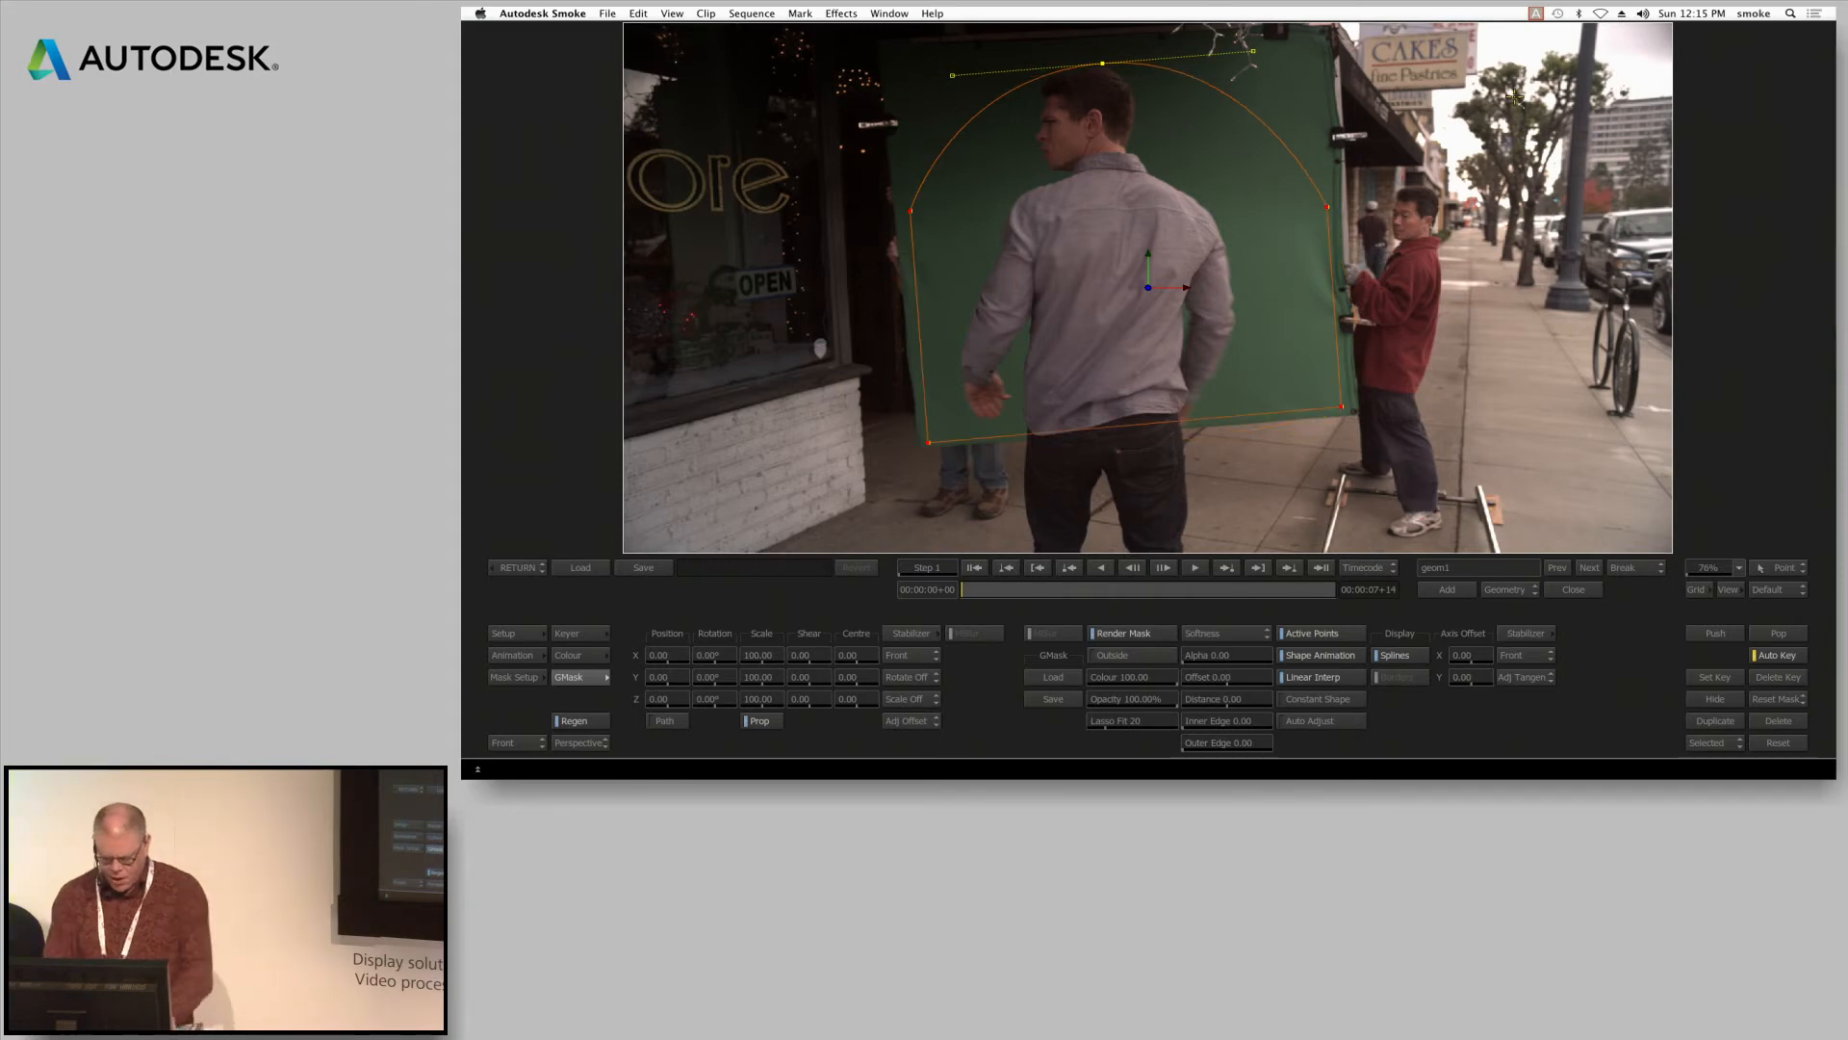
Set the garbage mask to Outside with Colour 0.00 and check the composite further into the clip, returning to the first frame
{"action": "left_click", "coordinate": [1145, 657]}
{"action": "left_click_drag", "start_coordinate": [1138, 679], "coordinate": [707, 577]}
{"action": "key", "text": "F4"}
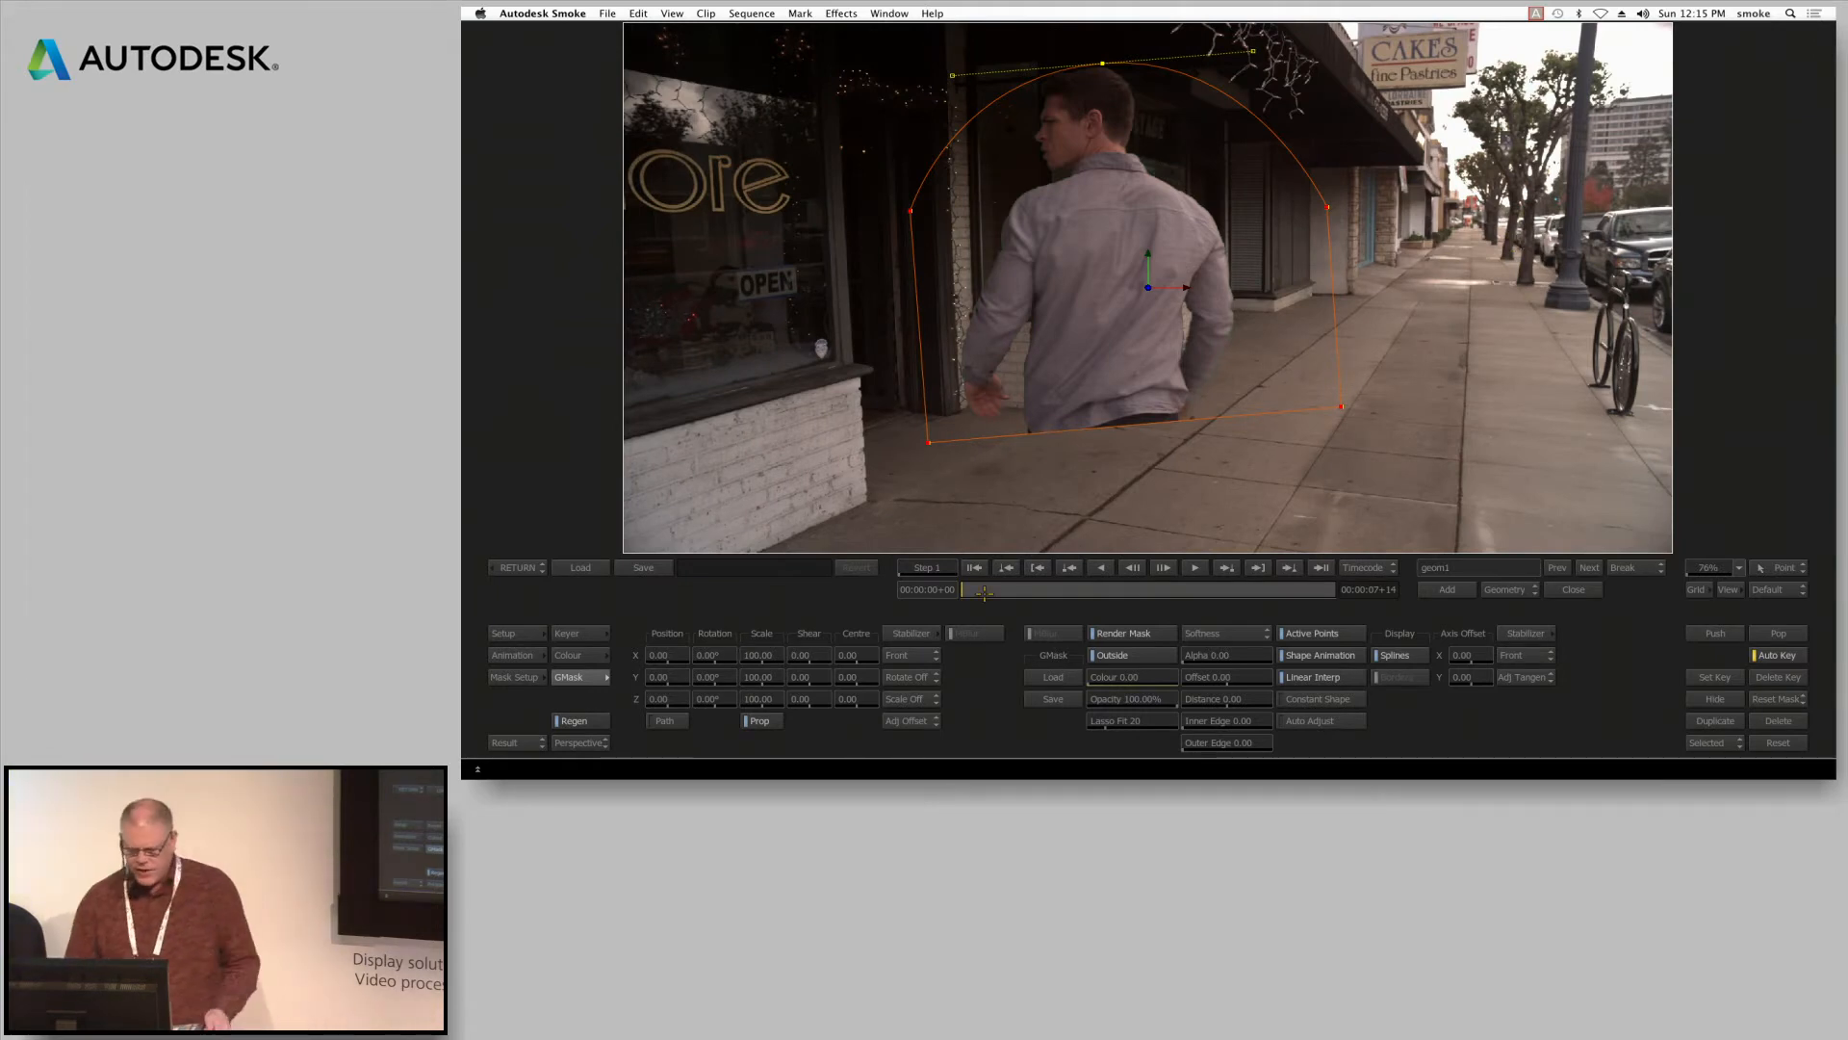
{"action": "left_click_drag", "start_coordinate": [979, 589], "coordinate": [1103, 568]}
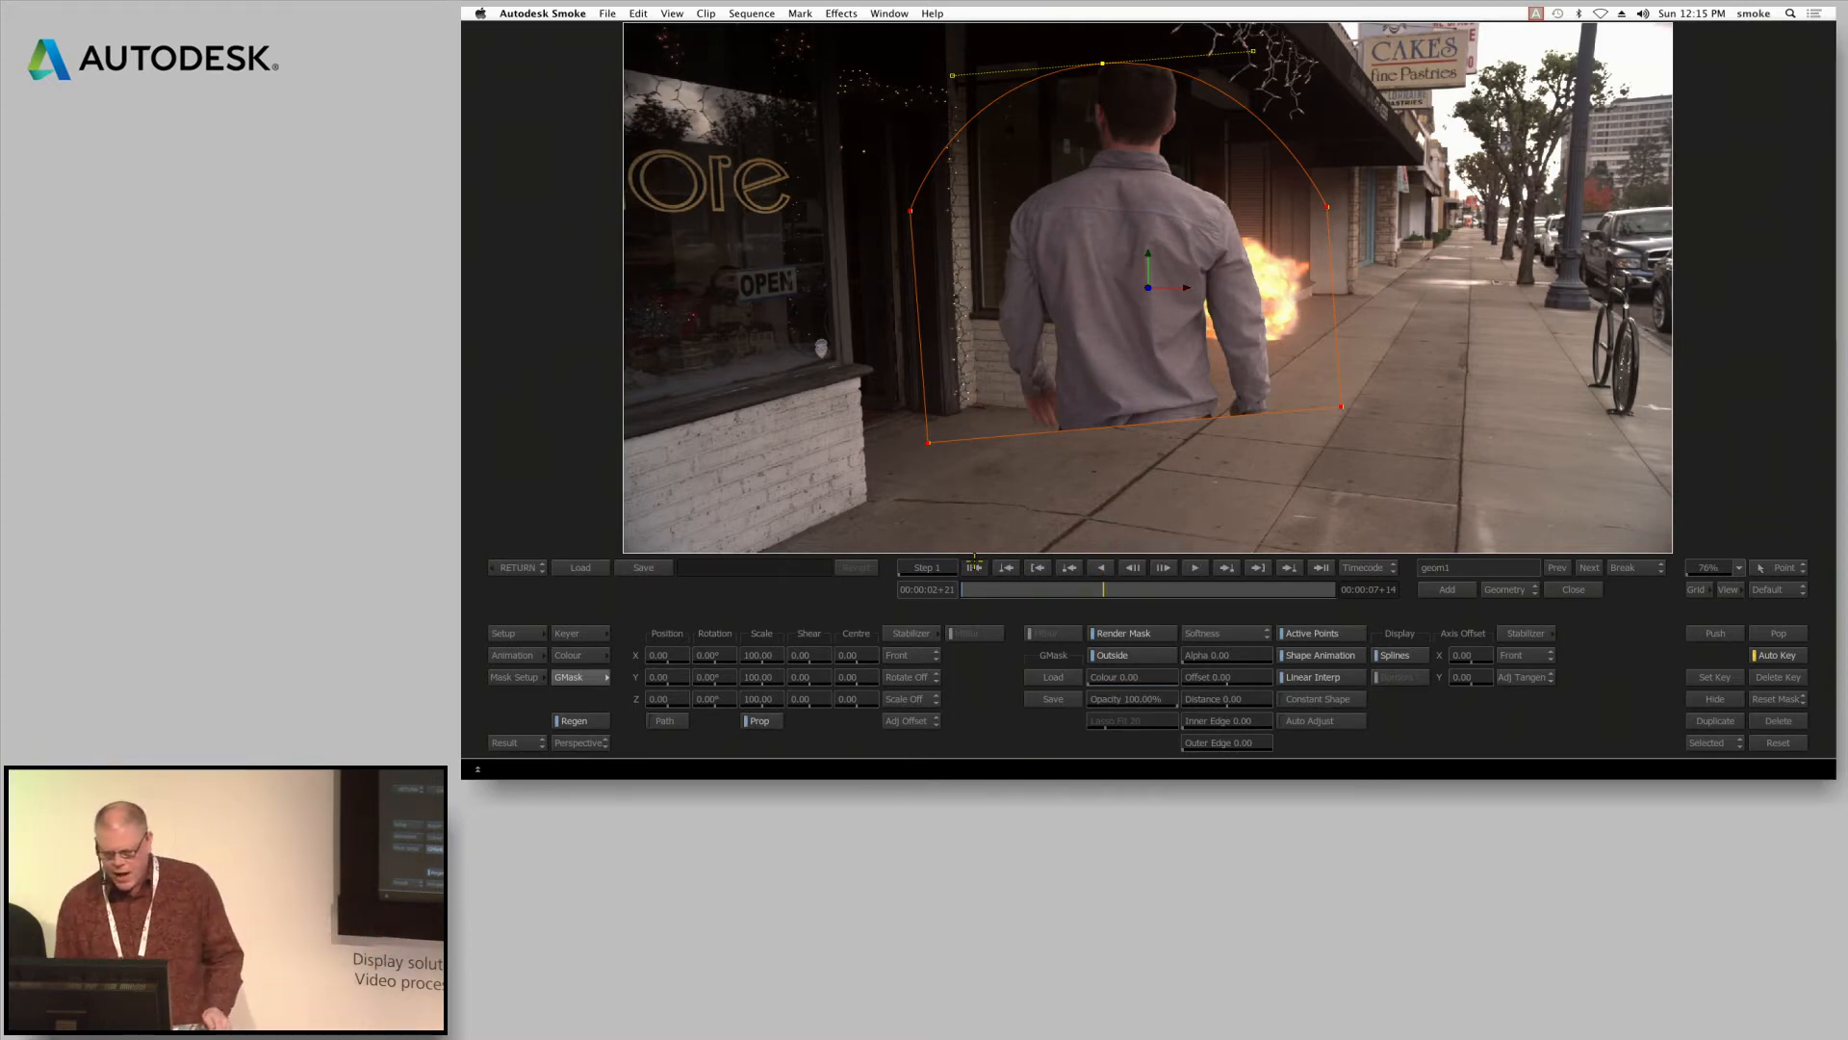
{"action": "left_click", "coordinate": [974, 567]}
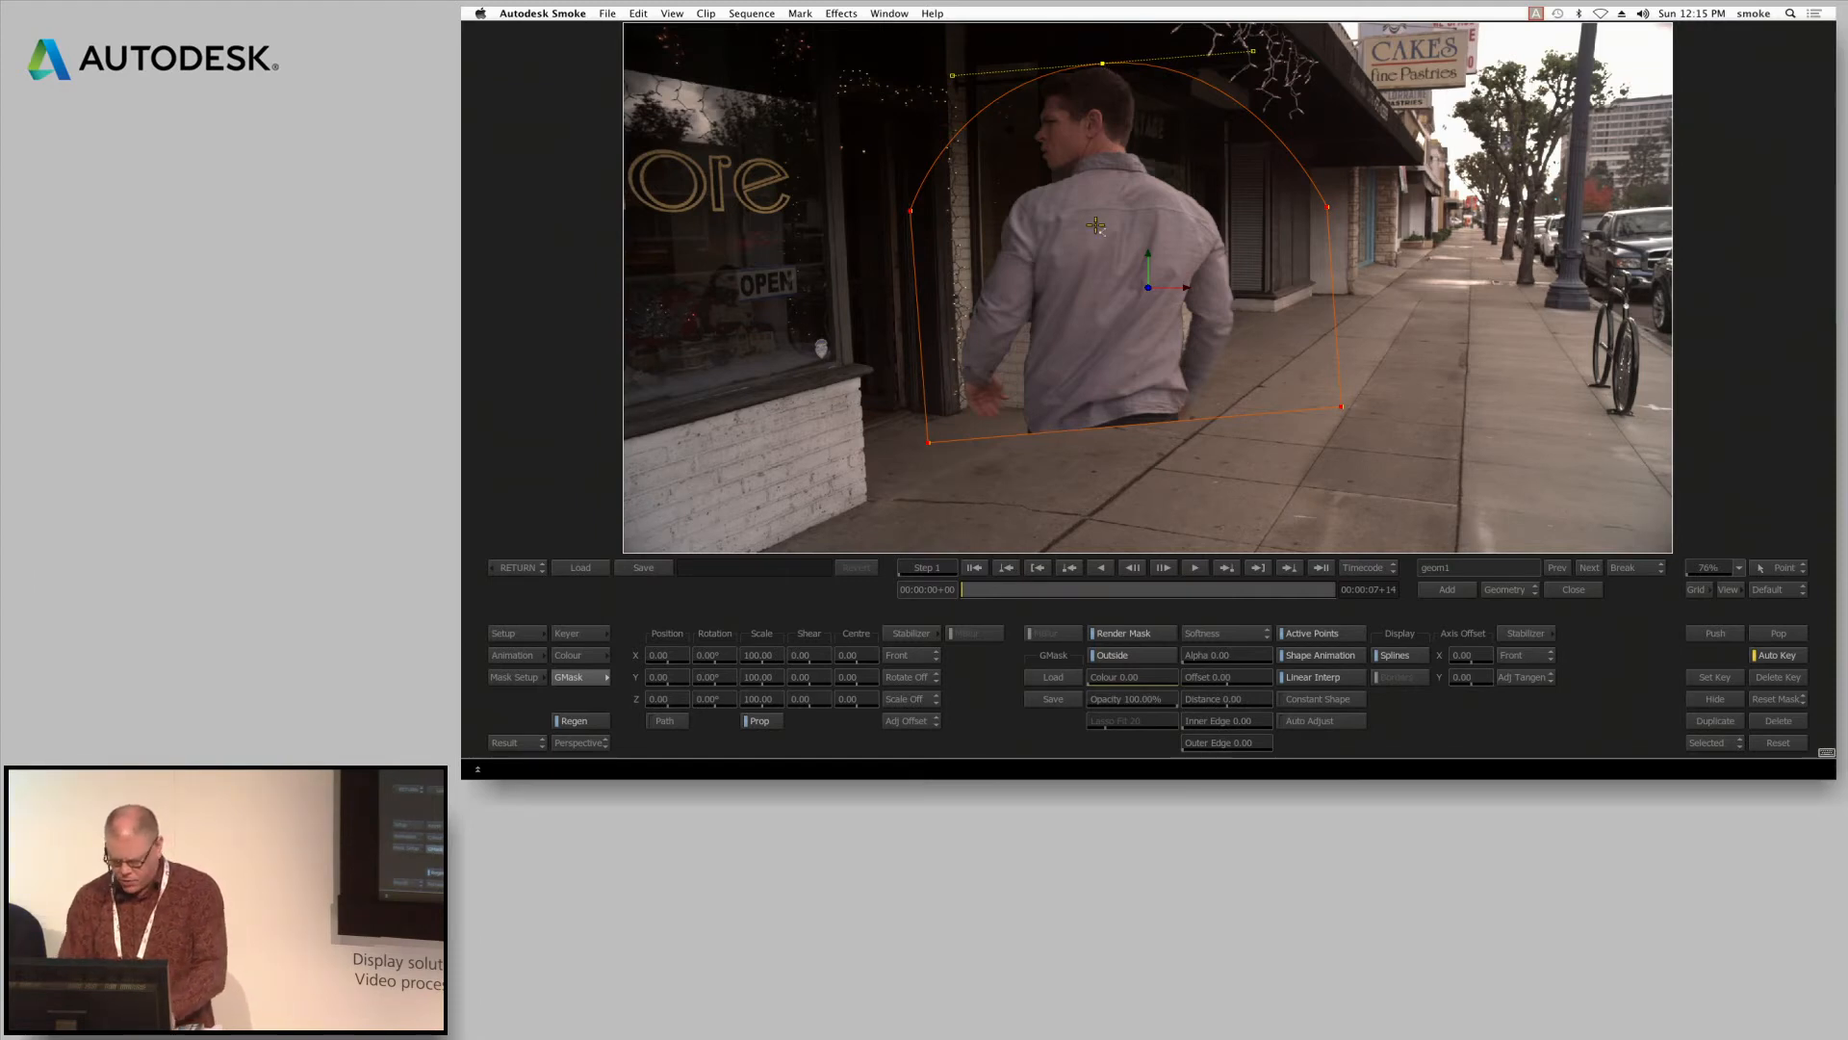
Select all the garbage mask's points and stabilize them by analysing a tracker placed just above the man's head
{"action": "left_click_drag", "start_coordinate": [1070, 41], "coordinate": [1150, 95]}
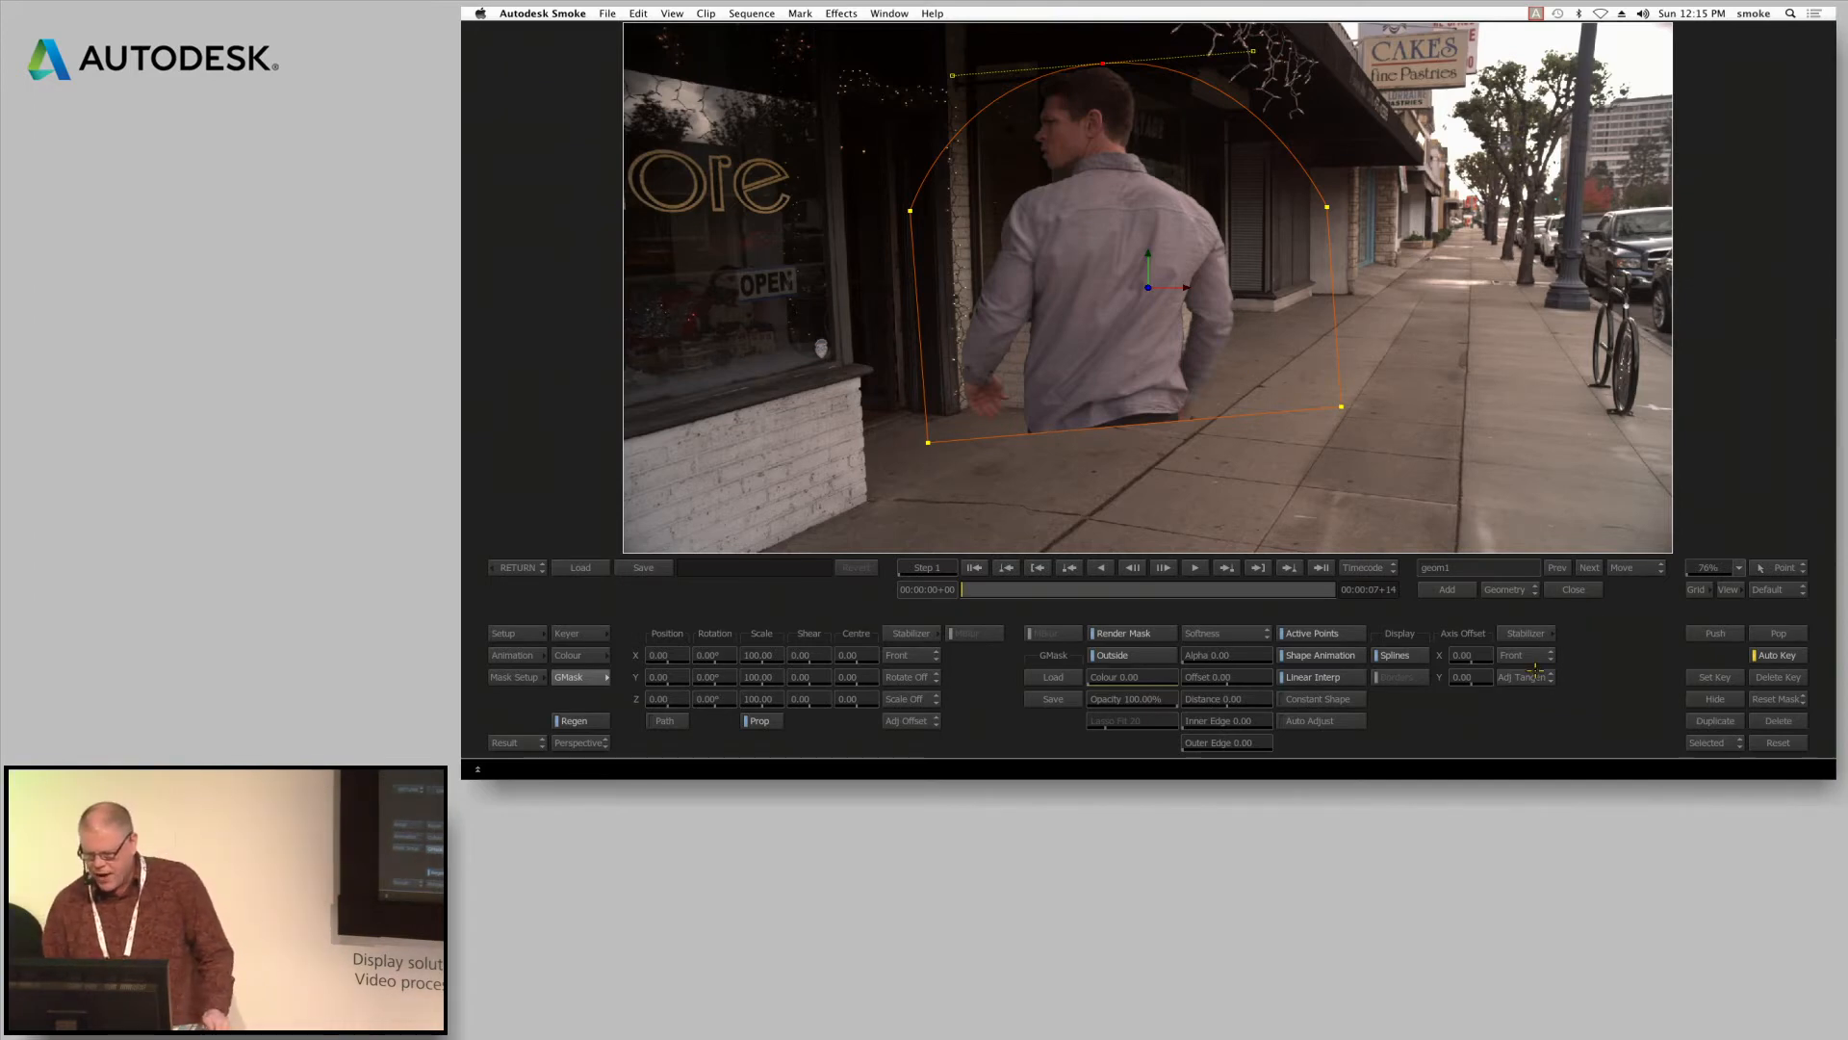
{"action": "left_click", "coordinate": [1526, 634]}
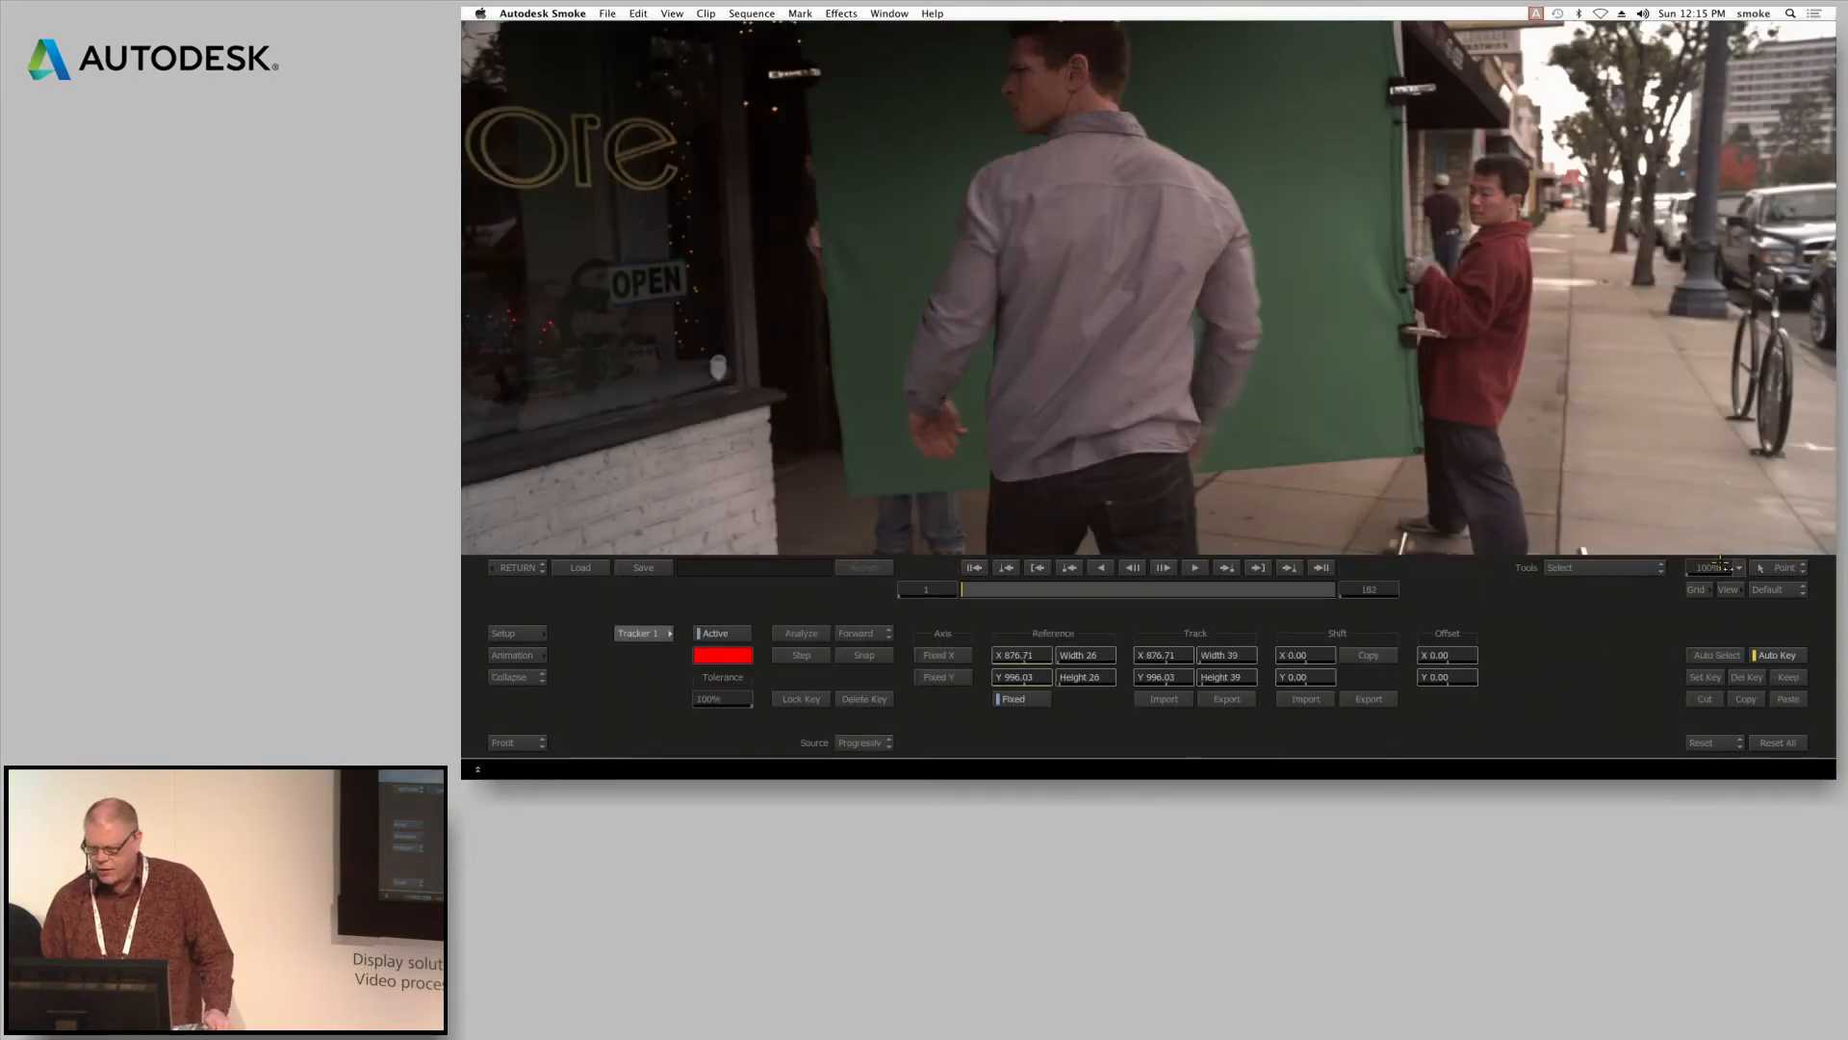
{"action": "left_click", "coordinate": [1720, 567]}
{"action": "left_click", "coordinate": [1718, 537]}
{"action": "left_click_drag", "start_coordinate": [1104, 89], "coordinate": [1106, 88]}
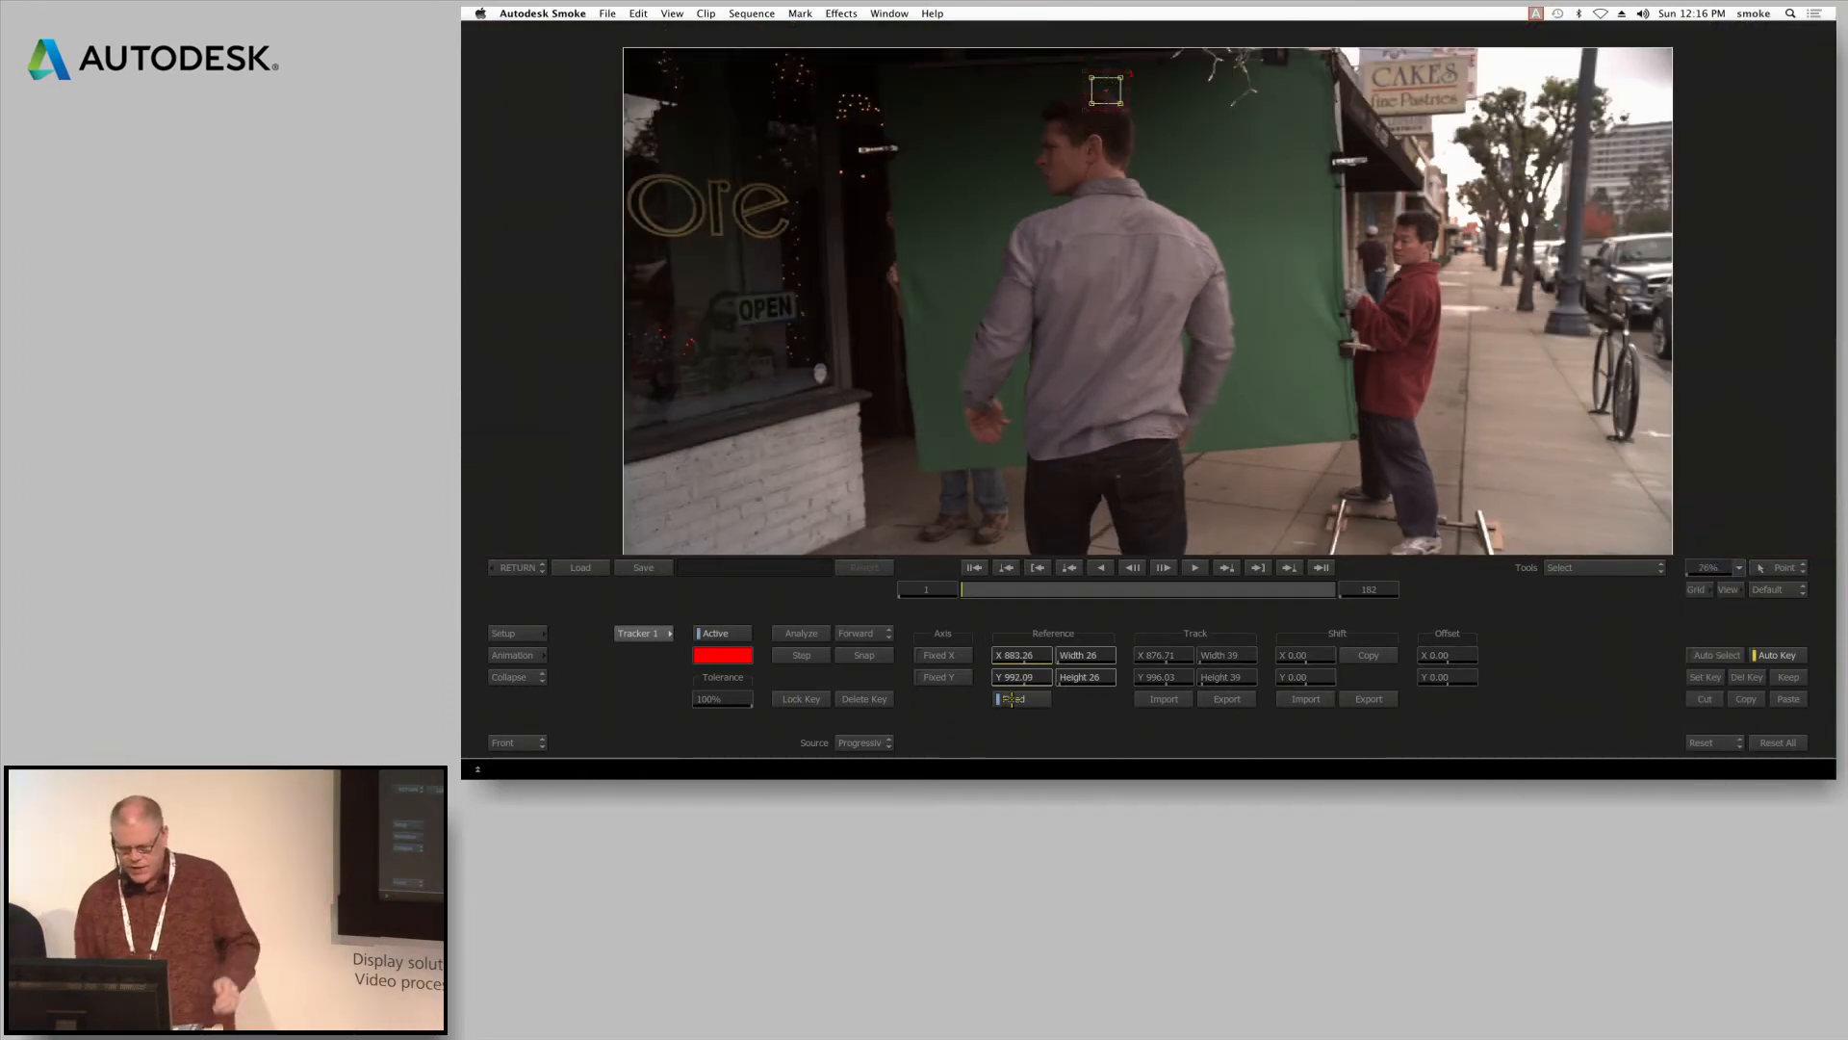
{"action": "left_click", "coordinate": [801, 633]}
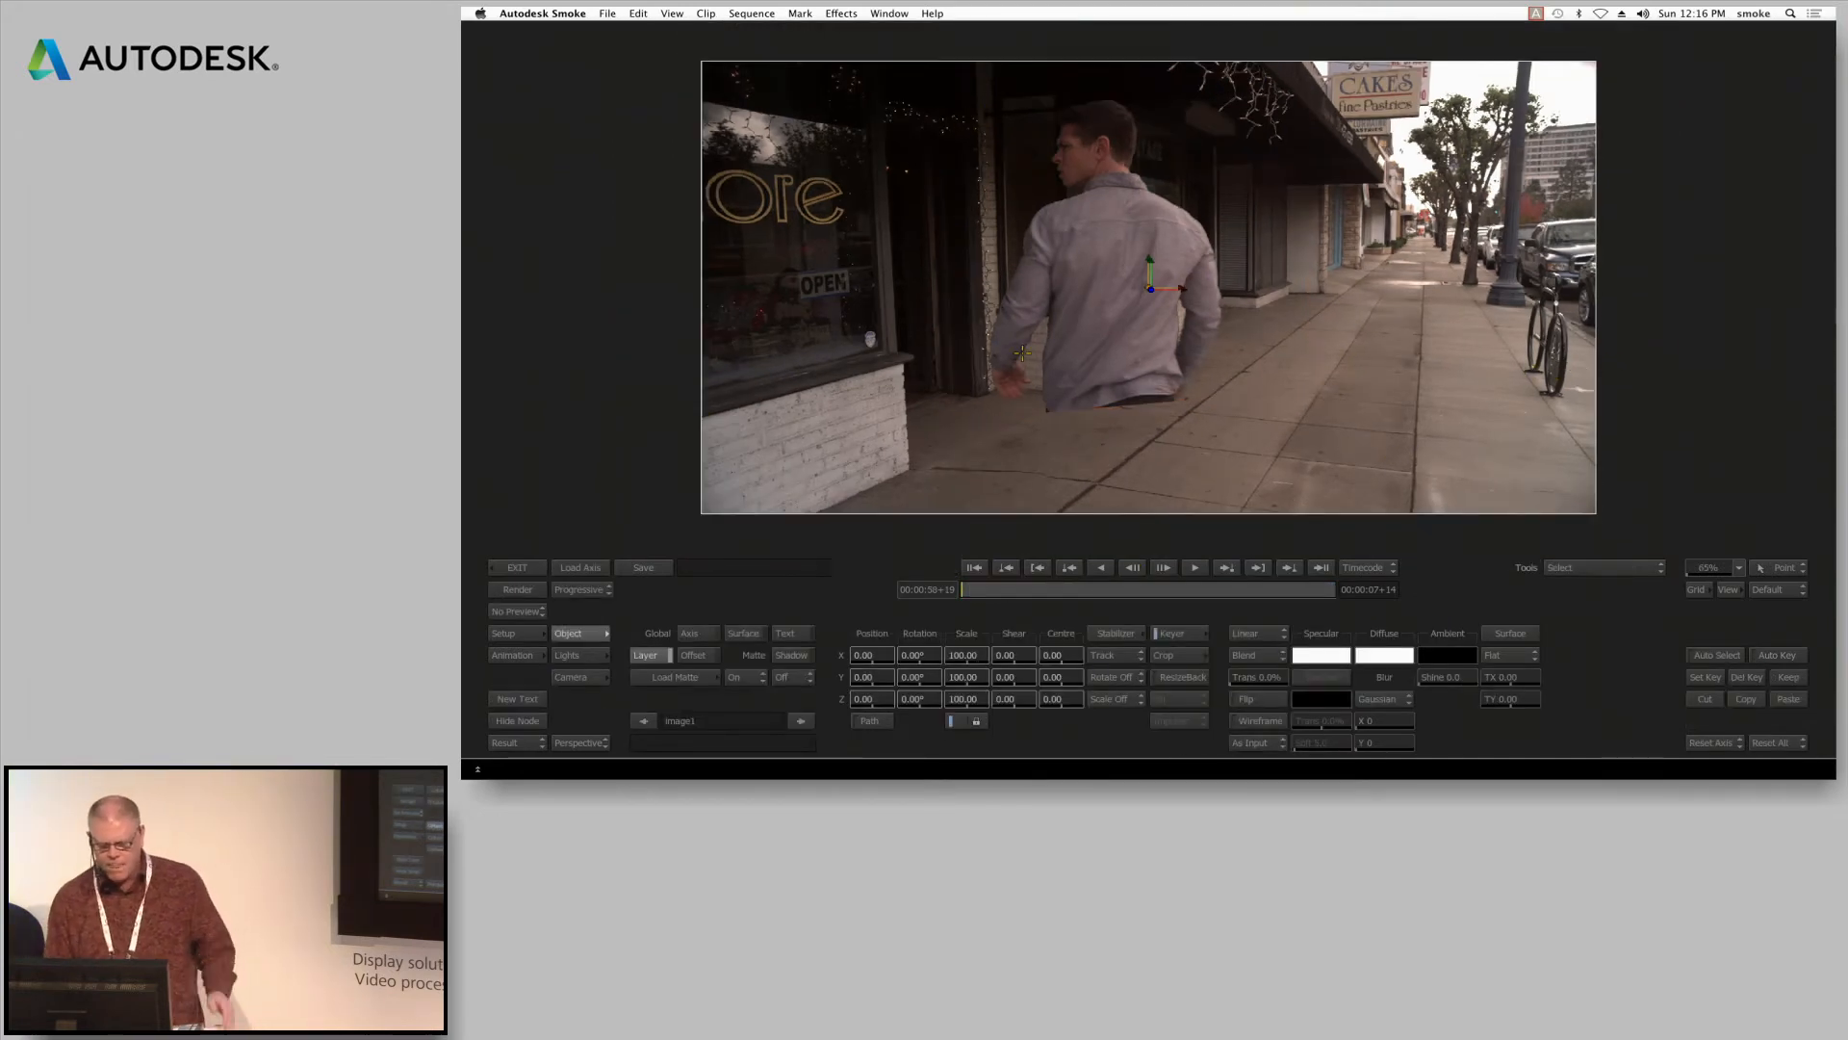
Scale the keyed layer to 146 and set its Y position to -250, returning to the timeline
{"action": "left_click_drag", "start_coordinate": [973, 699], "coordinate": [1017, 699]}
{"action": "left_click_drag", "start_coordinate": [872, 679], "coordinate": [706, 714]}
{"action": "left_click_drag", "start_coordinate": [982, 589], "coordinate": [493, 594]}
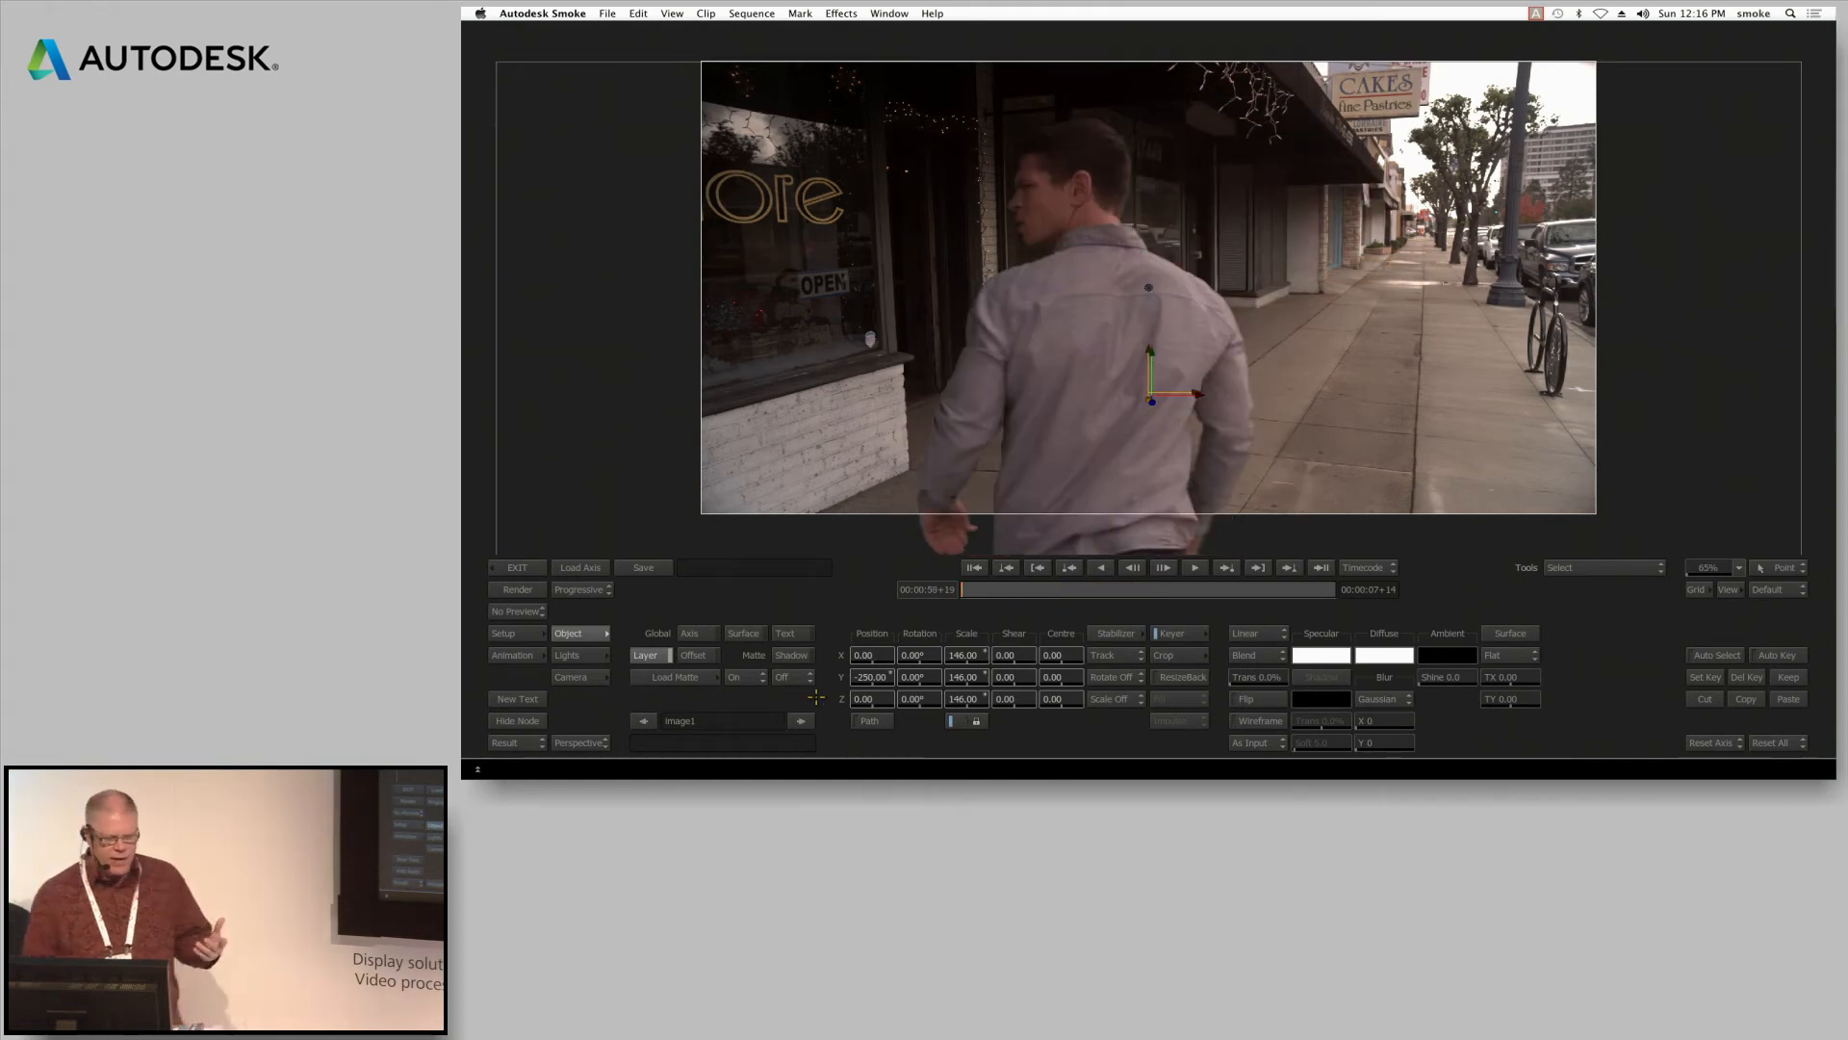
{"action": "left_click", "coordinate": [517, 567]}
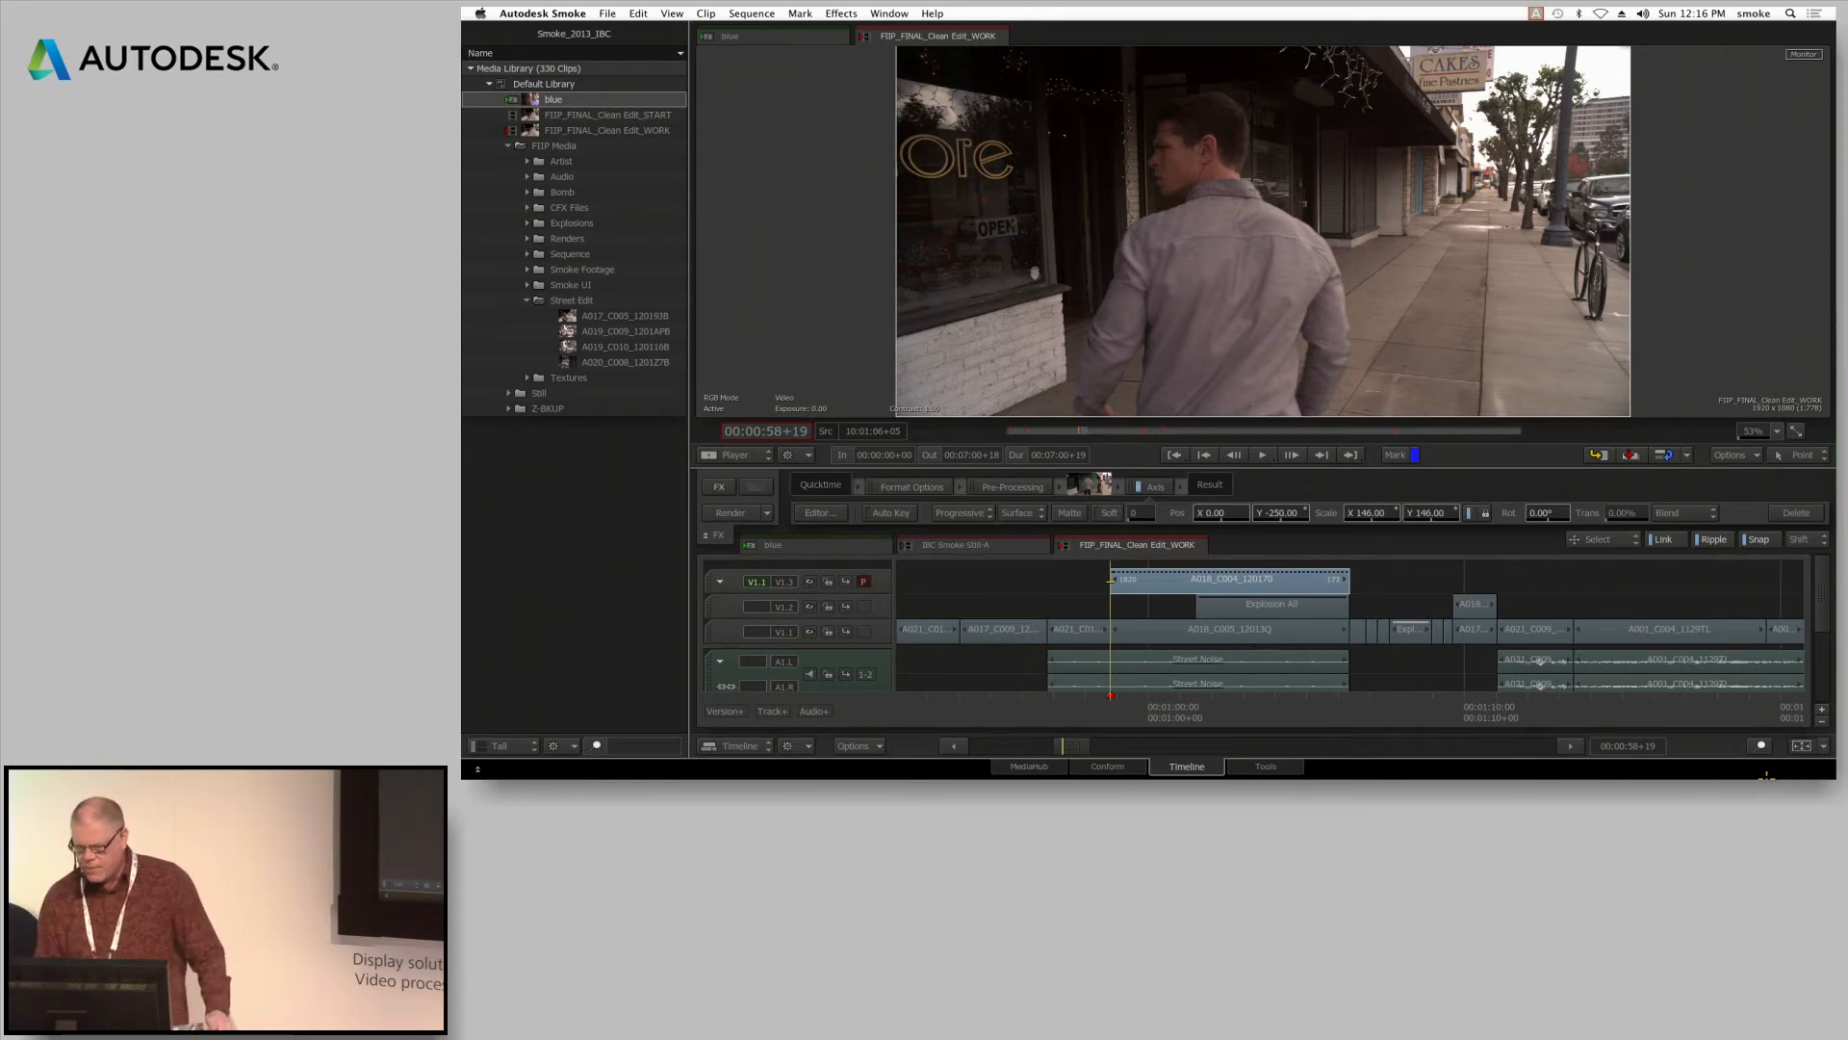
Go to the three-layer shot at 00:00:17+22 and compare its stacked video tracks, finishing on V1.3
{"action": "left_click", "coordinate": [1801, 746]}
{"action": "mouse_move", "coordinate": [1044, 691]}
{"action": "left_mouse_down"}
{"action": "mouse_move", "coordinate": [1030, 710]}
{"action": "mouse_move", "coordinate": [942, 709]}
{"action": "mouse_move", "coordinate": [1025, 562]}
{"action": "mouse_move", "coordinate": [1018, 607]}
{"action": "mouse_move", "coordinate": [1097, 709]}
{"action": "mouse_move", "coordinate": [1228, 694]}
{"action": "mouse_move", "coordinate": [1293, 647]}
{"action": "left_mouse_up"}
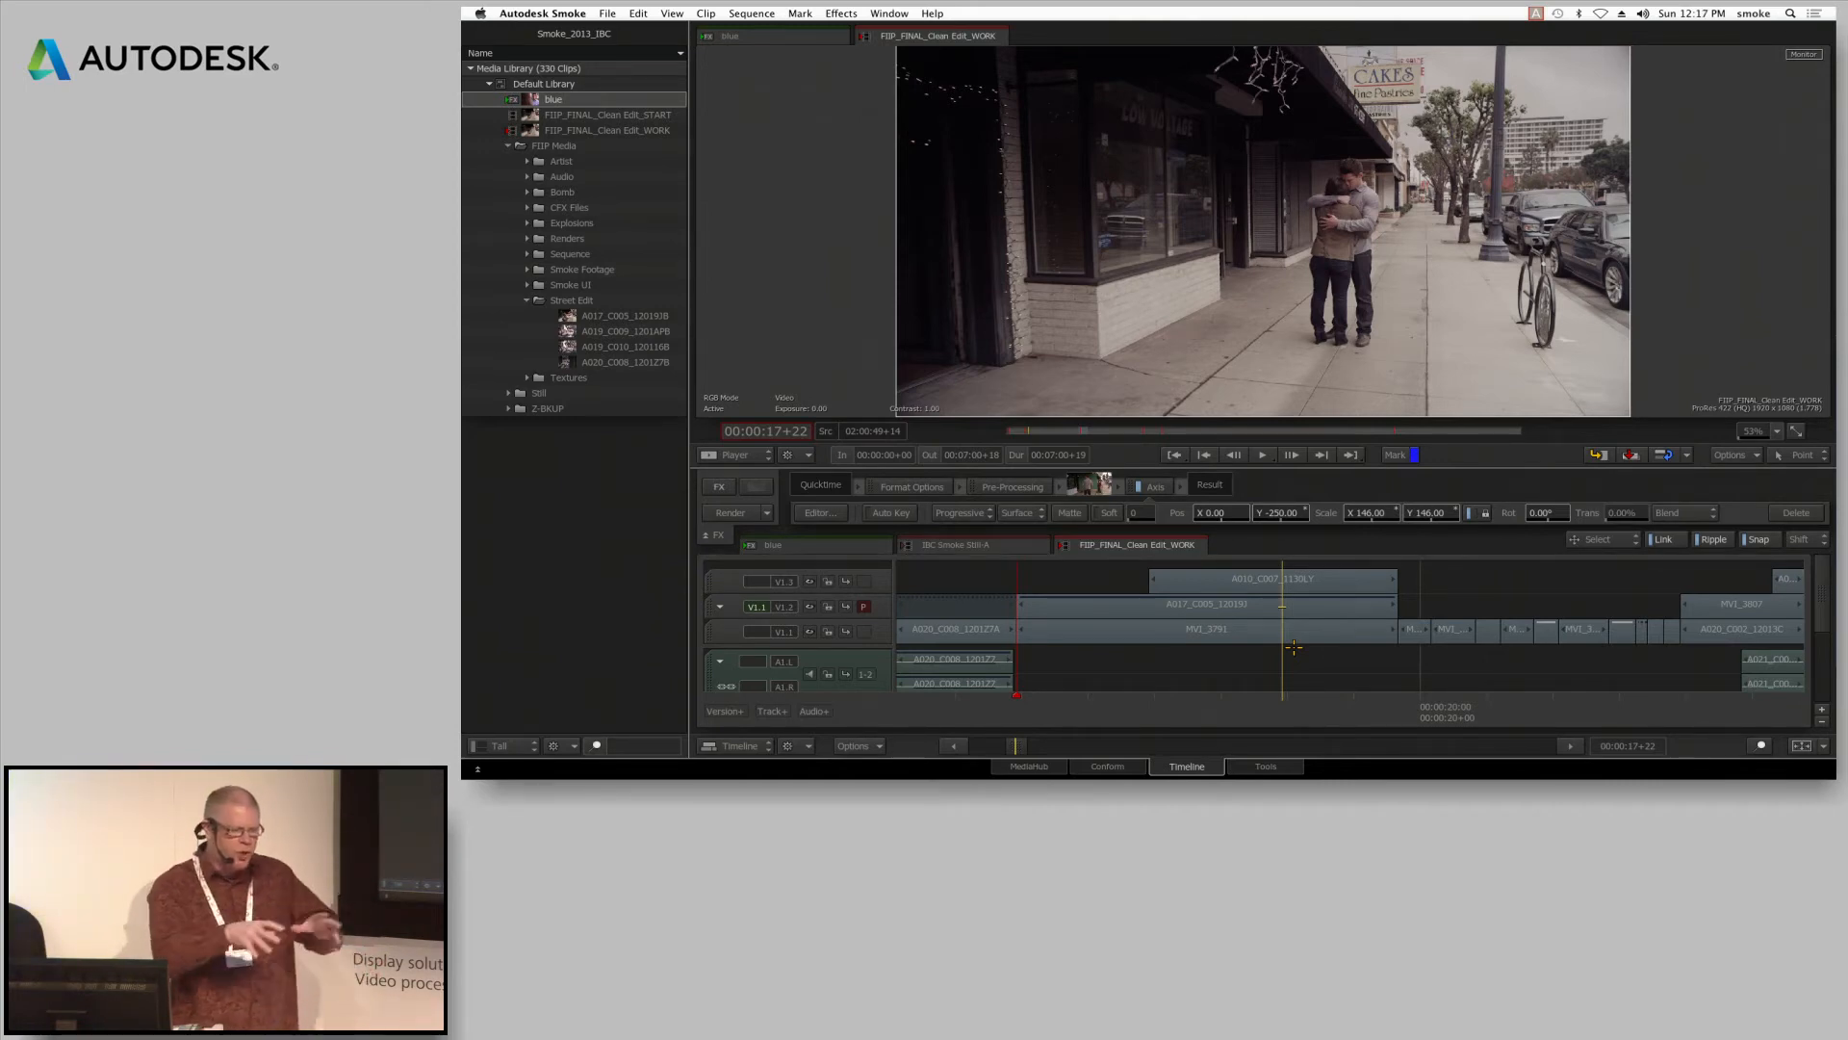
{"action": "key", "text": "Up"}
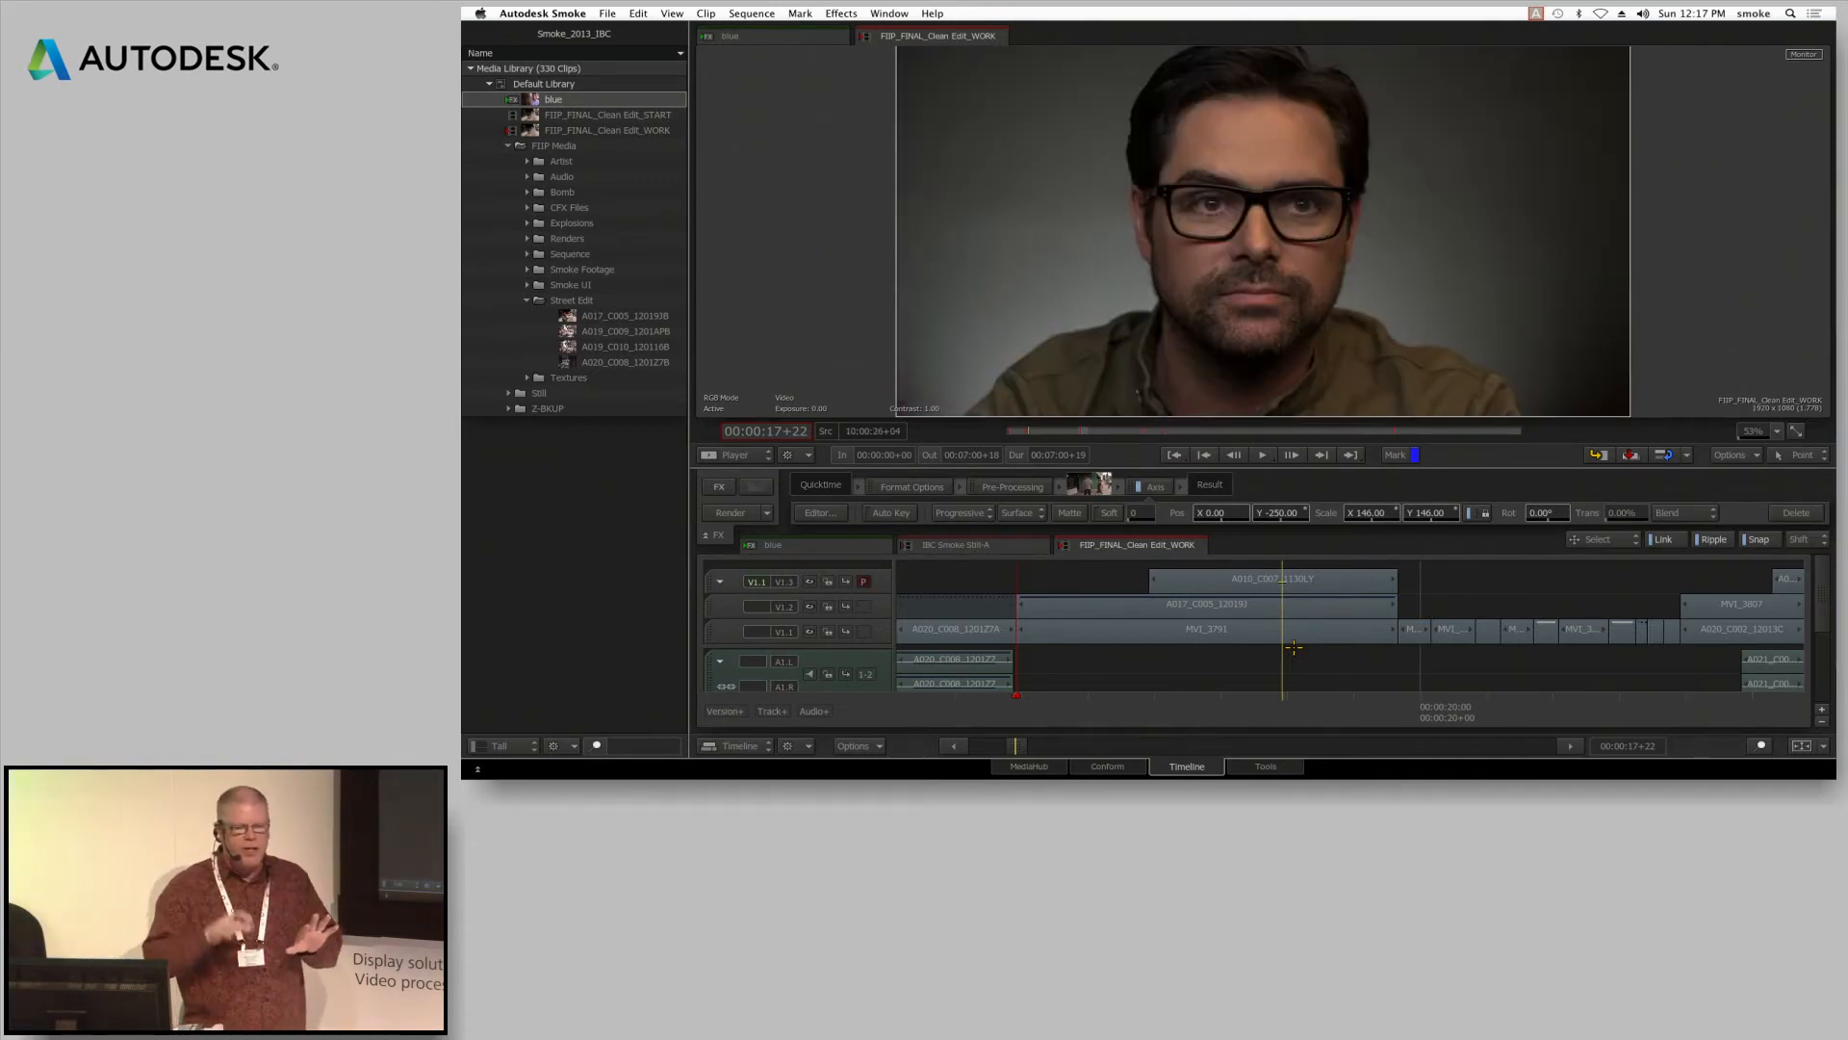
{"action": "key", "text": "Down"}
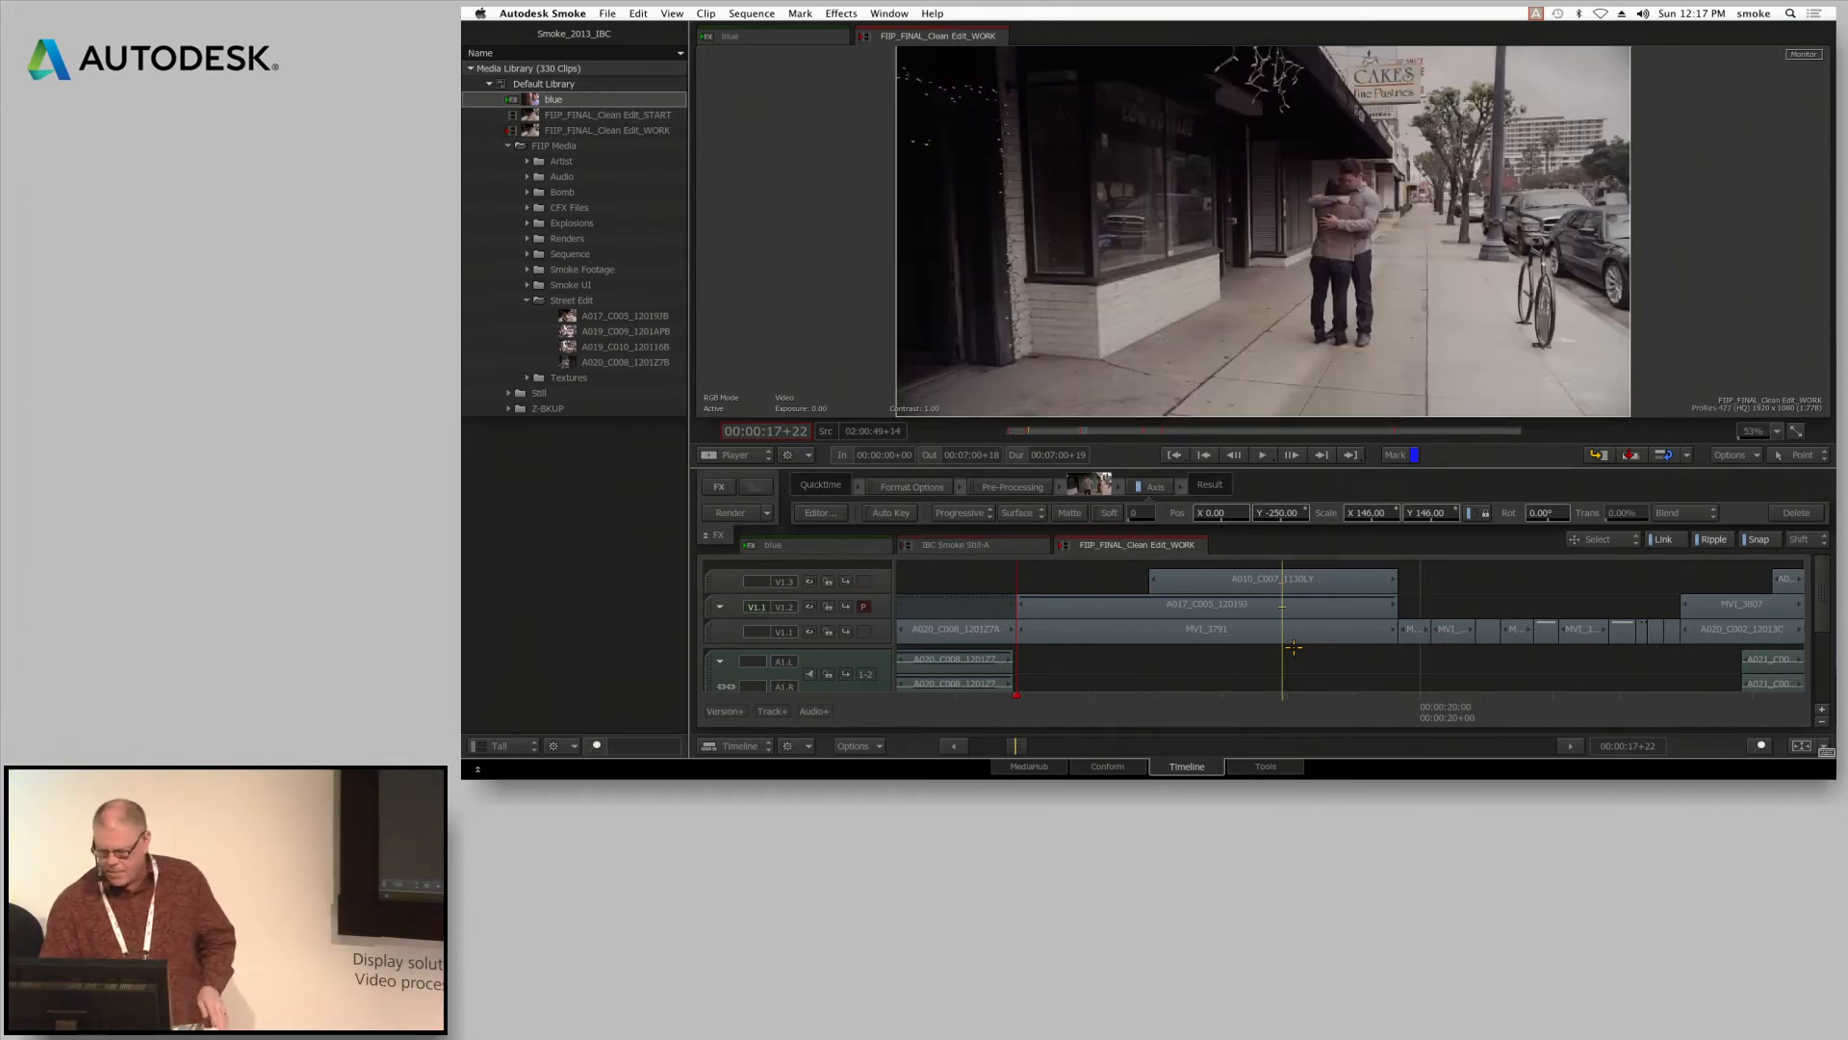
{"action": "key", "text": "Down"}
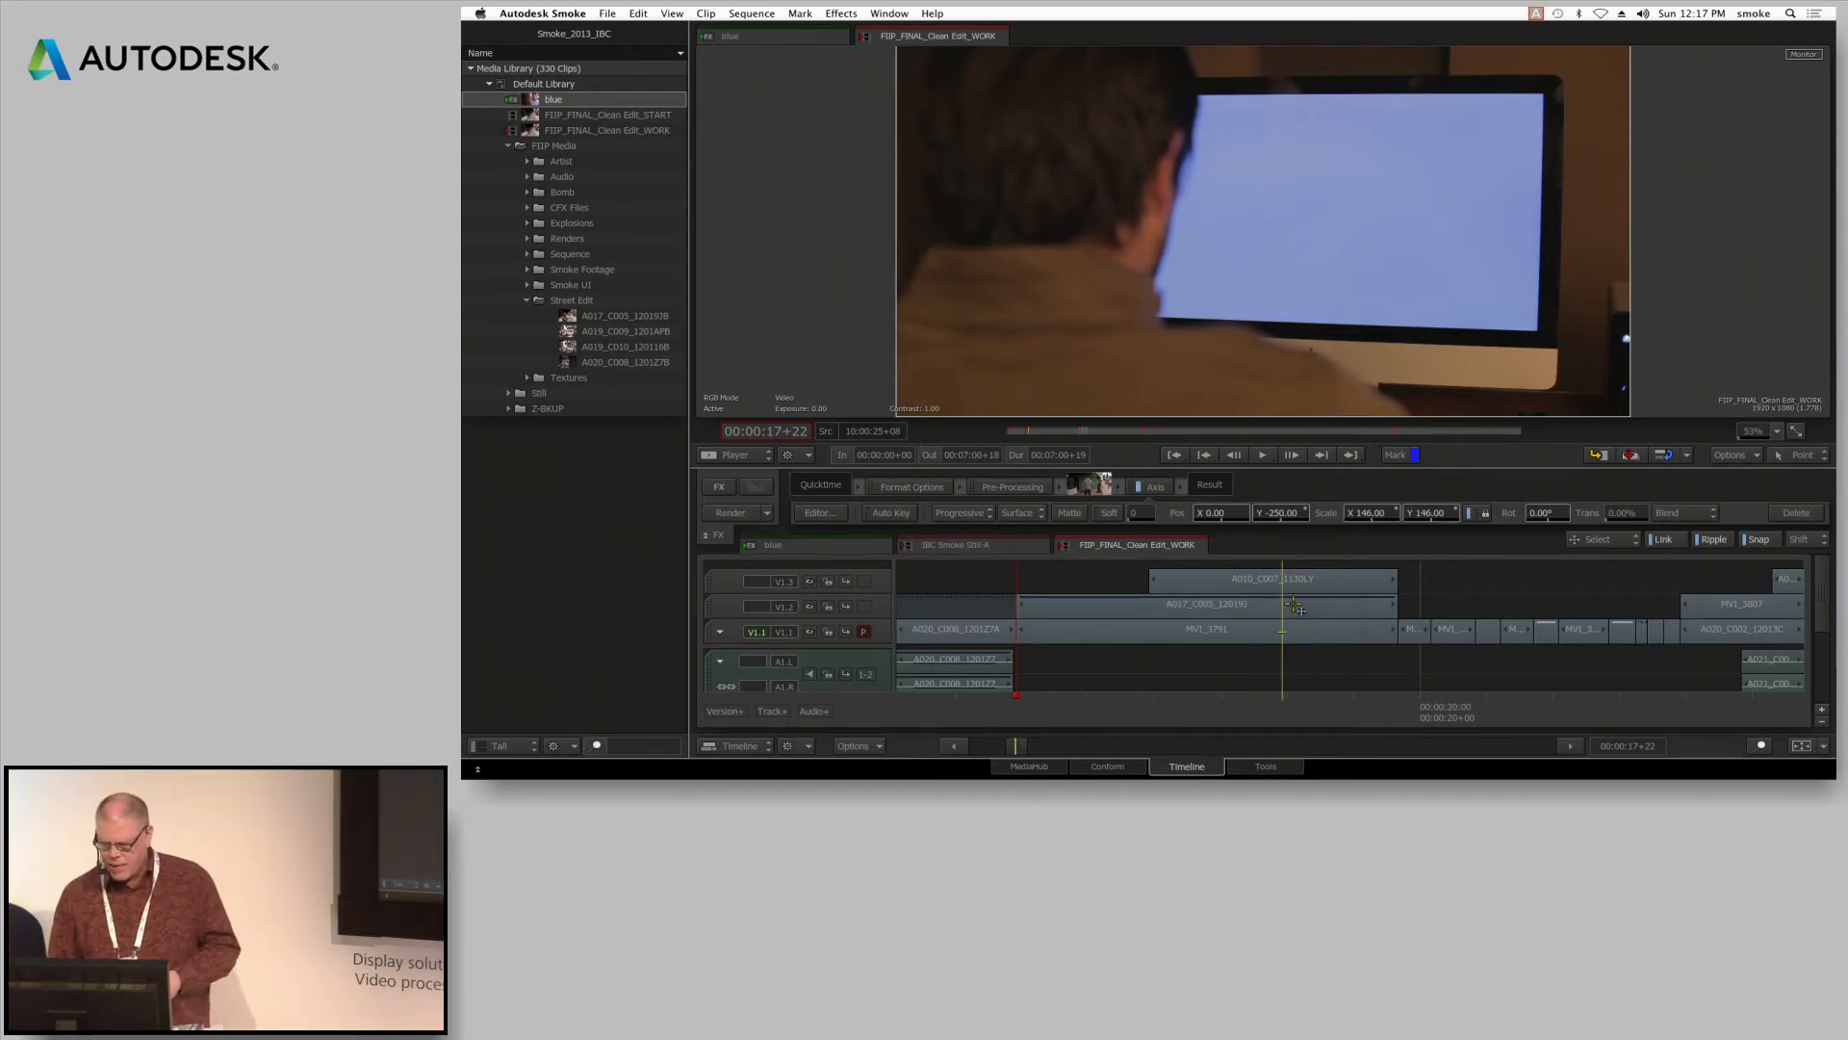
{"action": "left_click_drag", "start_coordinate": [1283, 631], "coordinate": [1283, 576]}
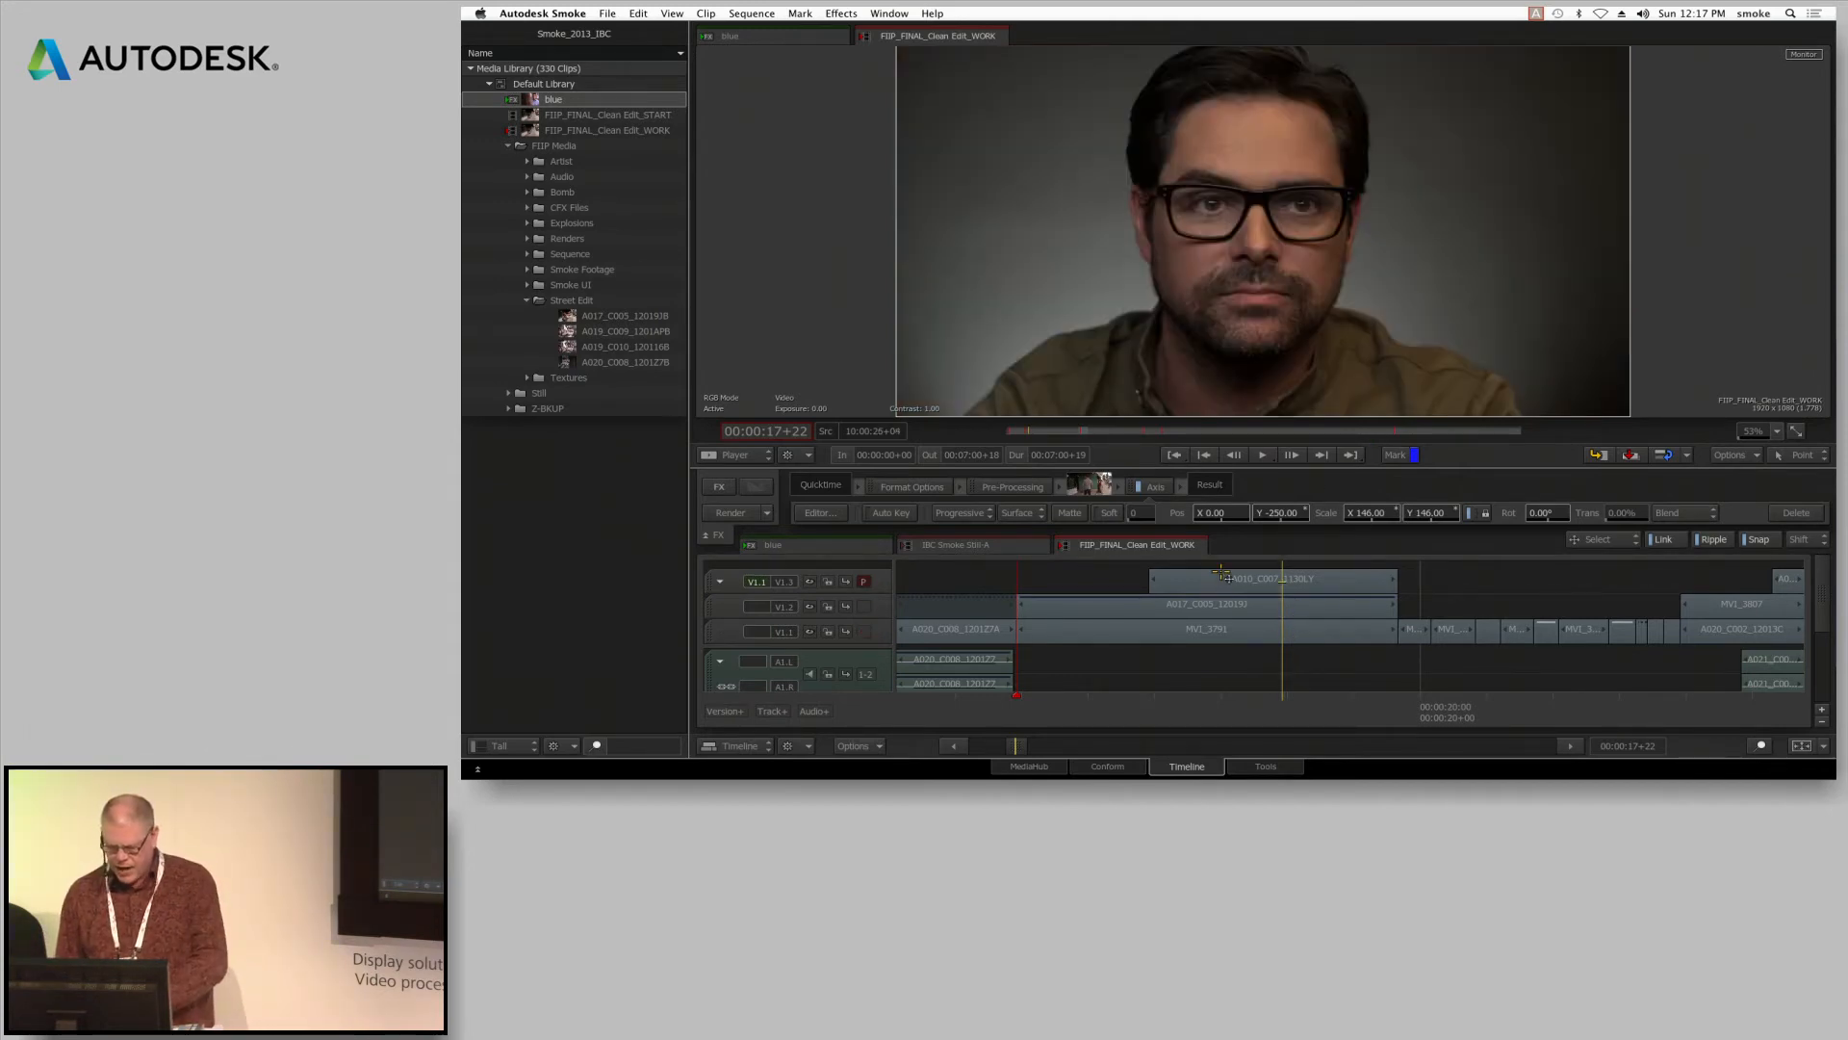
Select the stacked A010_C007, A017_C005 and MVI_3791 segments and create a ConnectFX that generates their composite
{"action": "left_click", "coordinate": [1218, 581]}
{"action": "left_click", "coordinate": [1226, 611], "text": "super"}
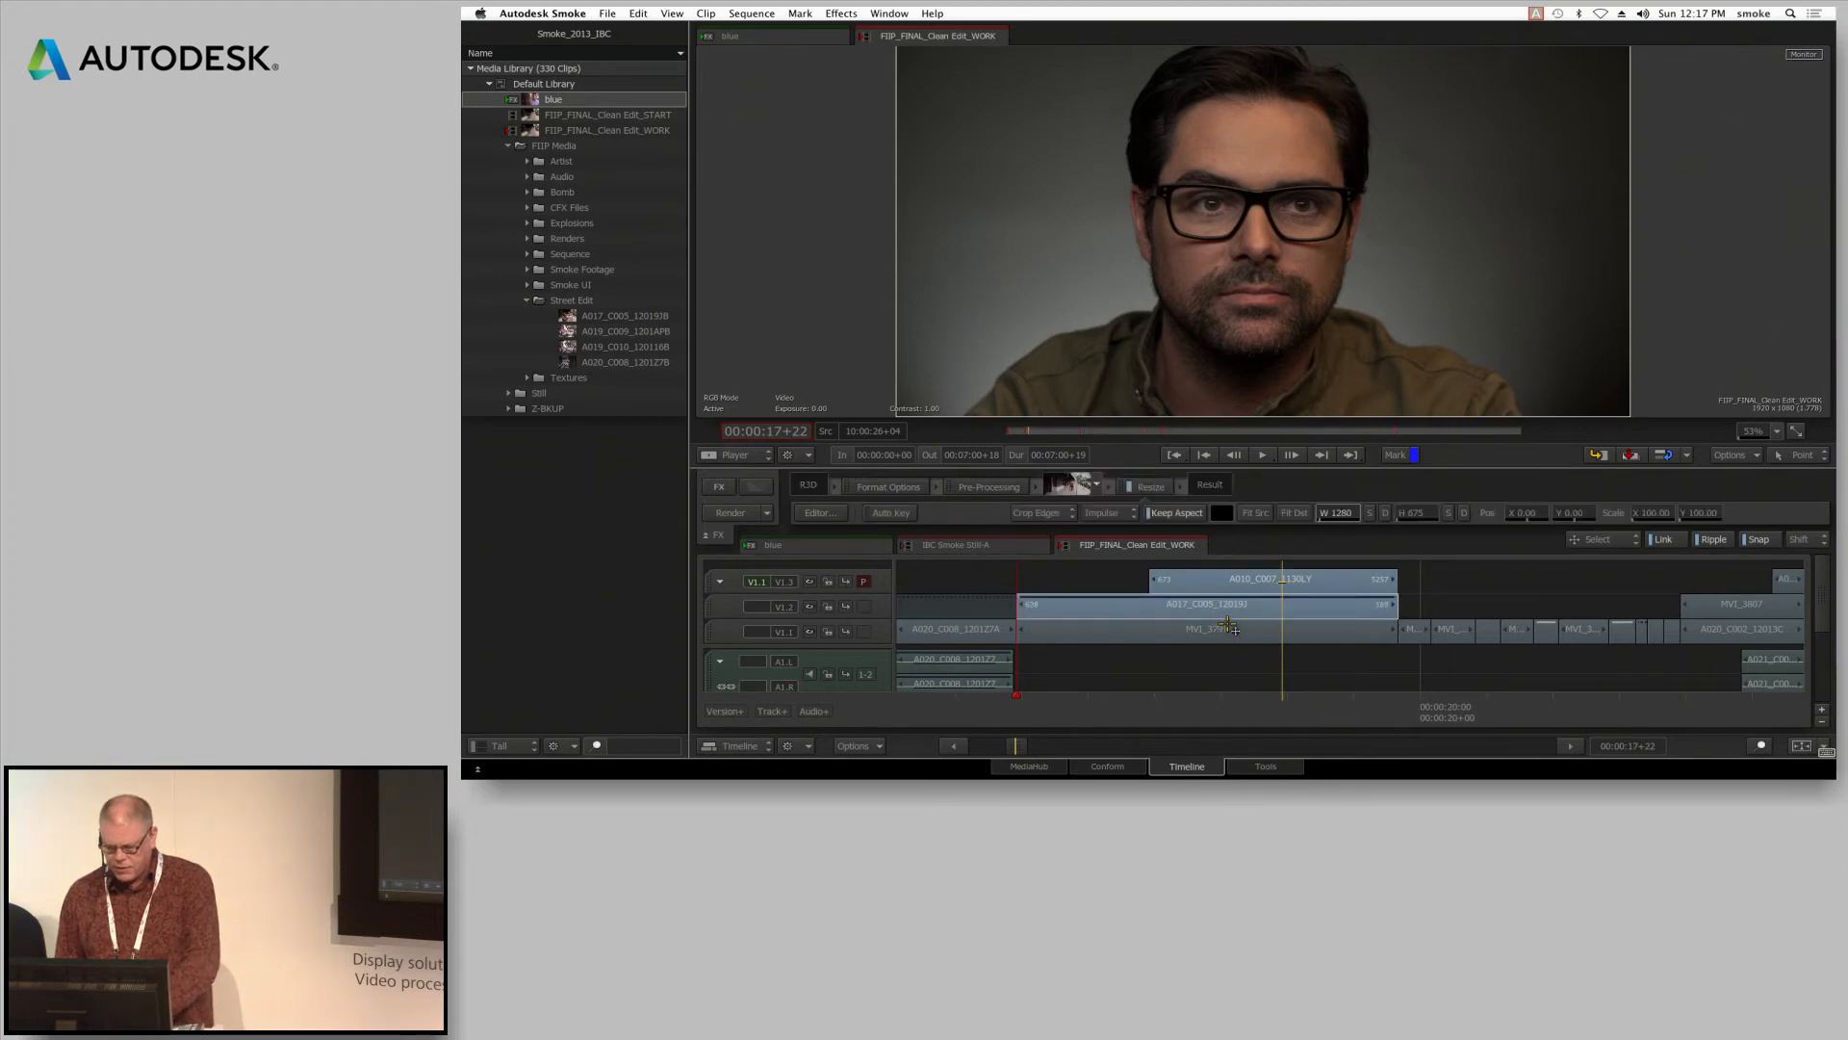
{"action": "left_click", "coordinate": [1228, 628], "text": "super"}
{"action": "left_click", "coordinate": [719, 487]}
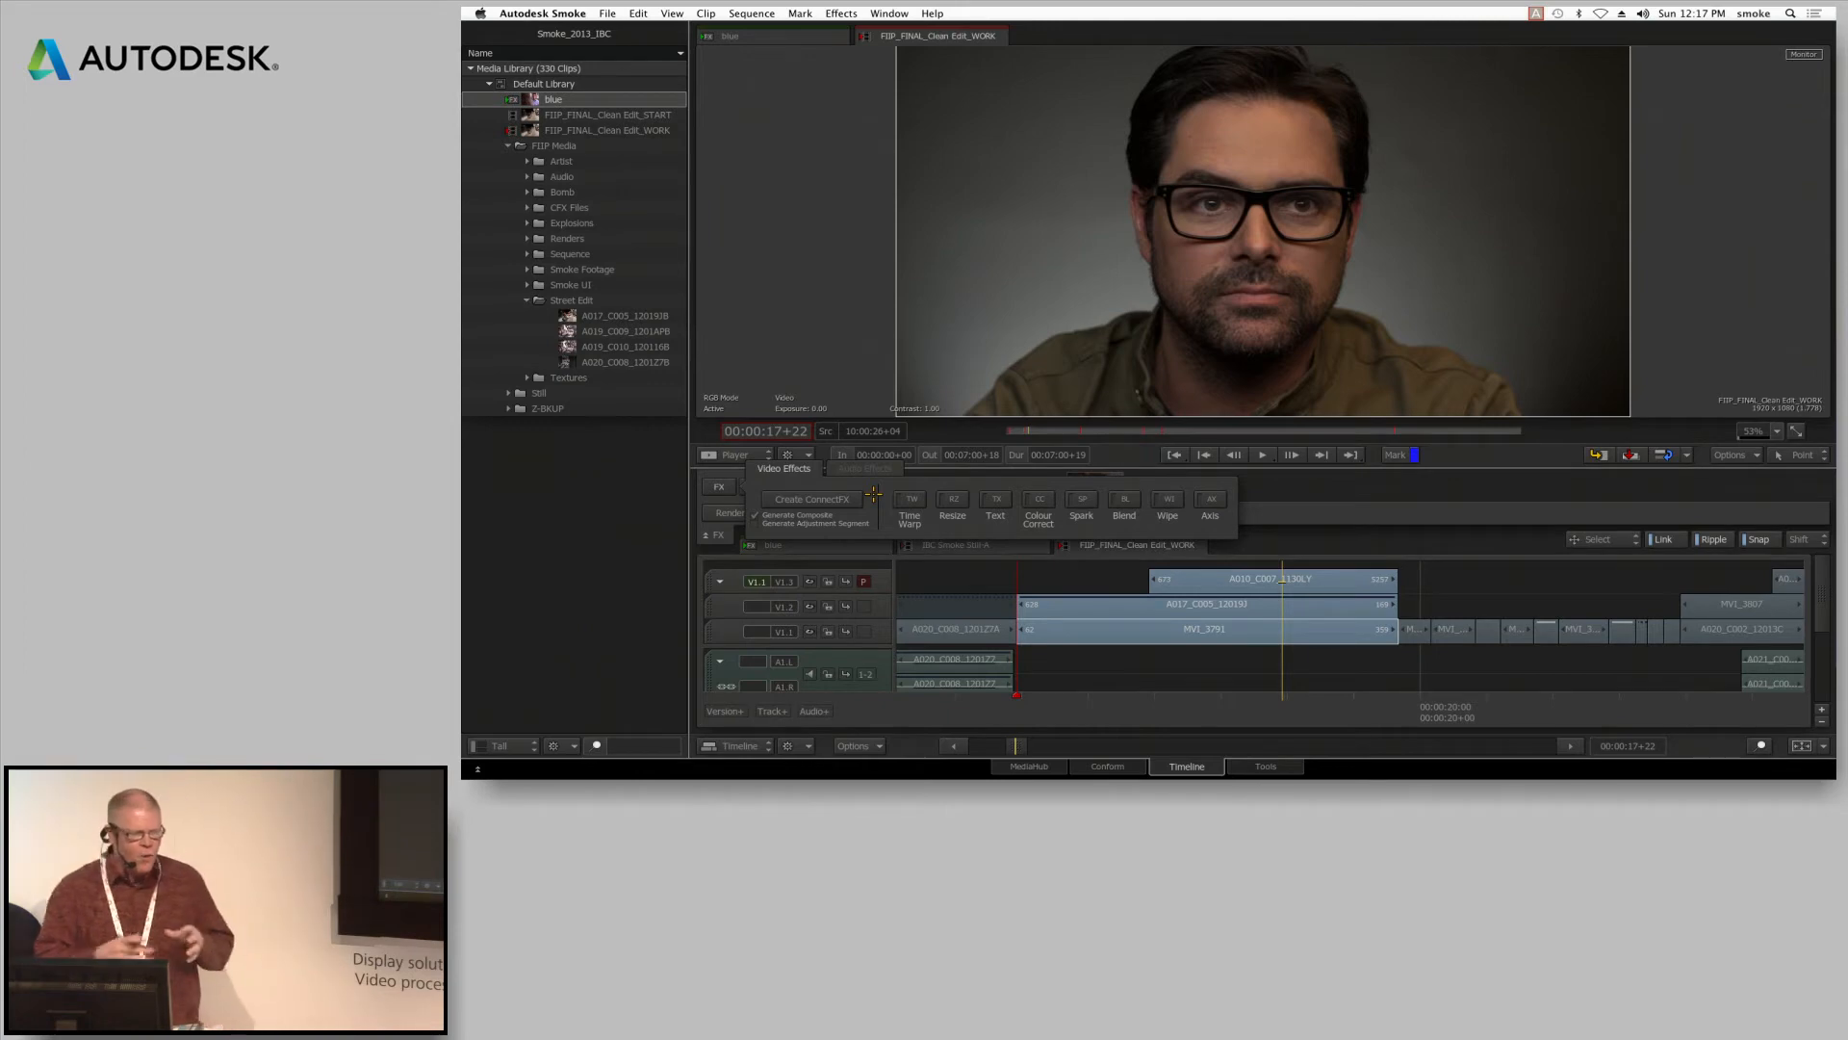
{"action": "left_click", "coordinate": [814, 498]}
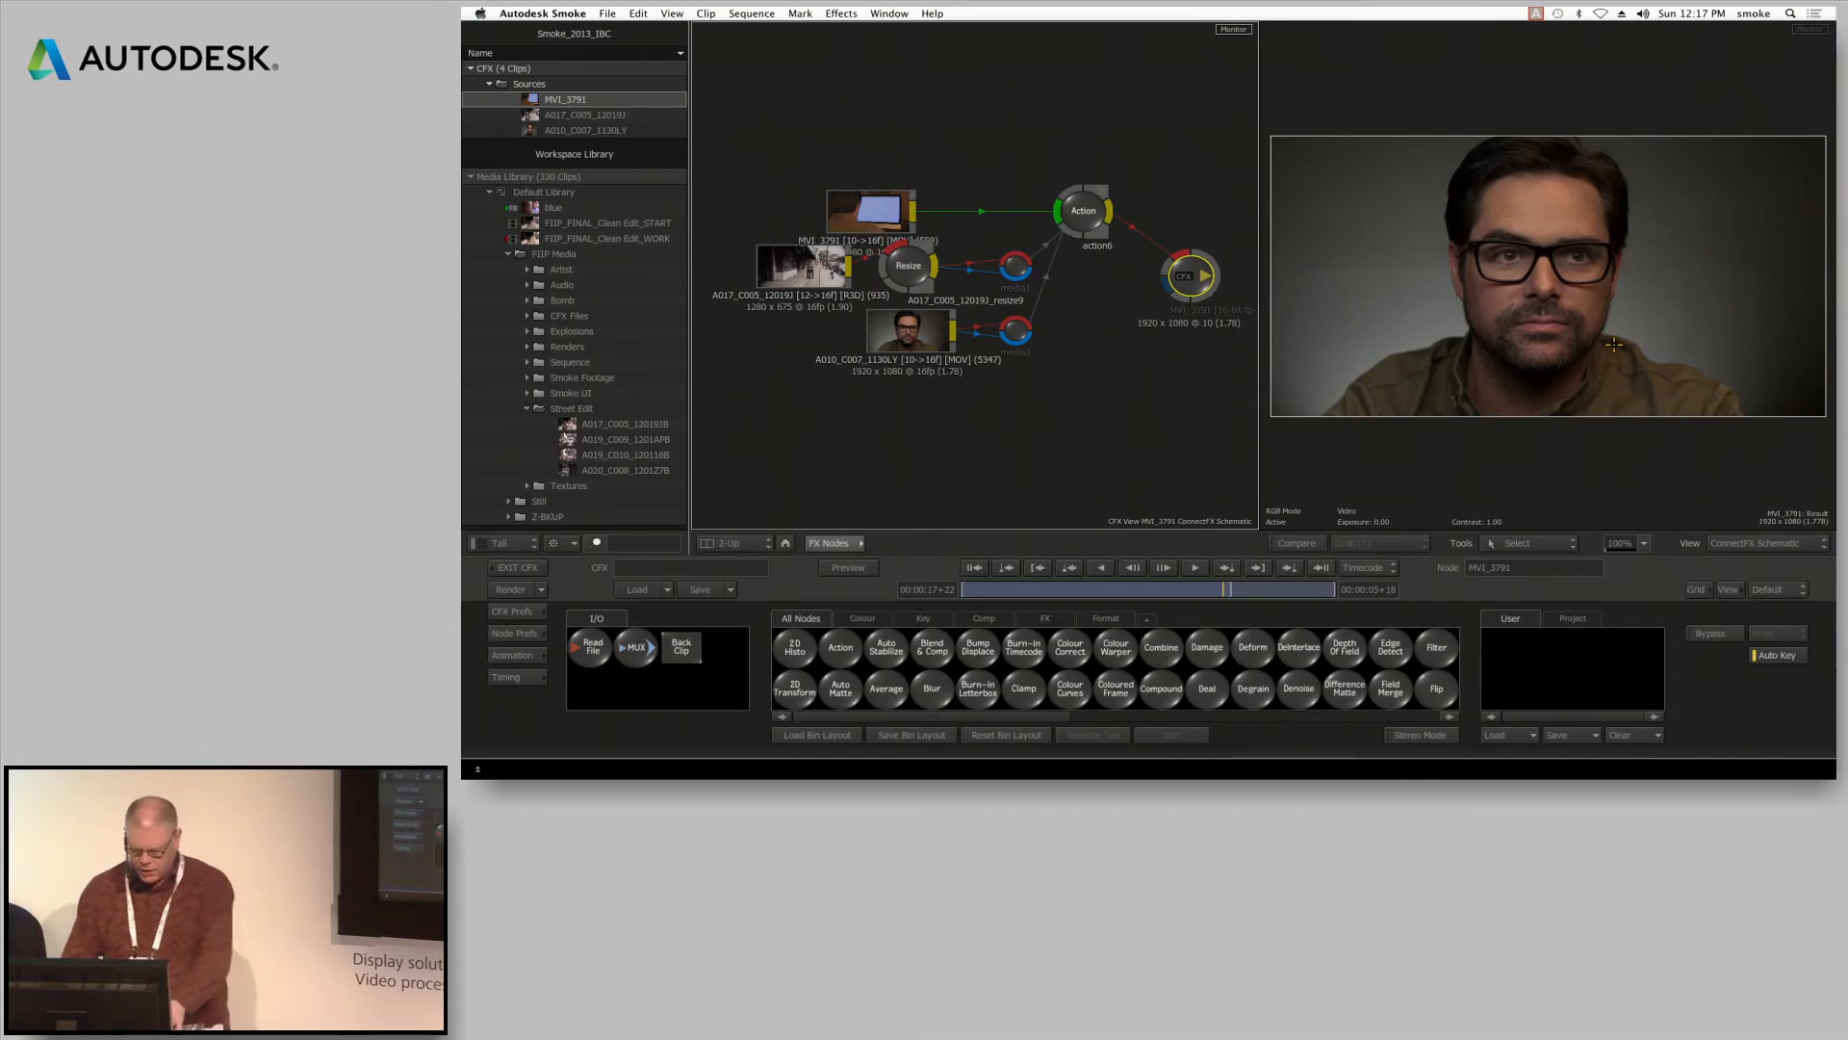
Hide the media library and spread out the schematic's Action, Resize, source clip and media nodes
{"action": "key", "text": "alt+grave"}
{"action": "left_click_drag", "start_coordinate": [935, 205], "coordinate": [951, 249]}
{"action": "left_click", "coordinate": [951, 249]}
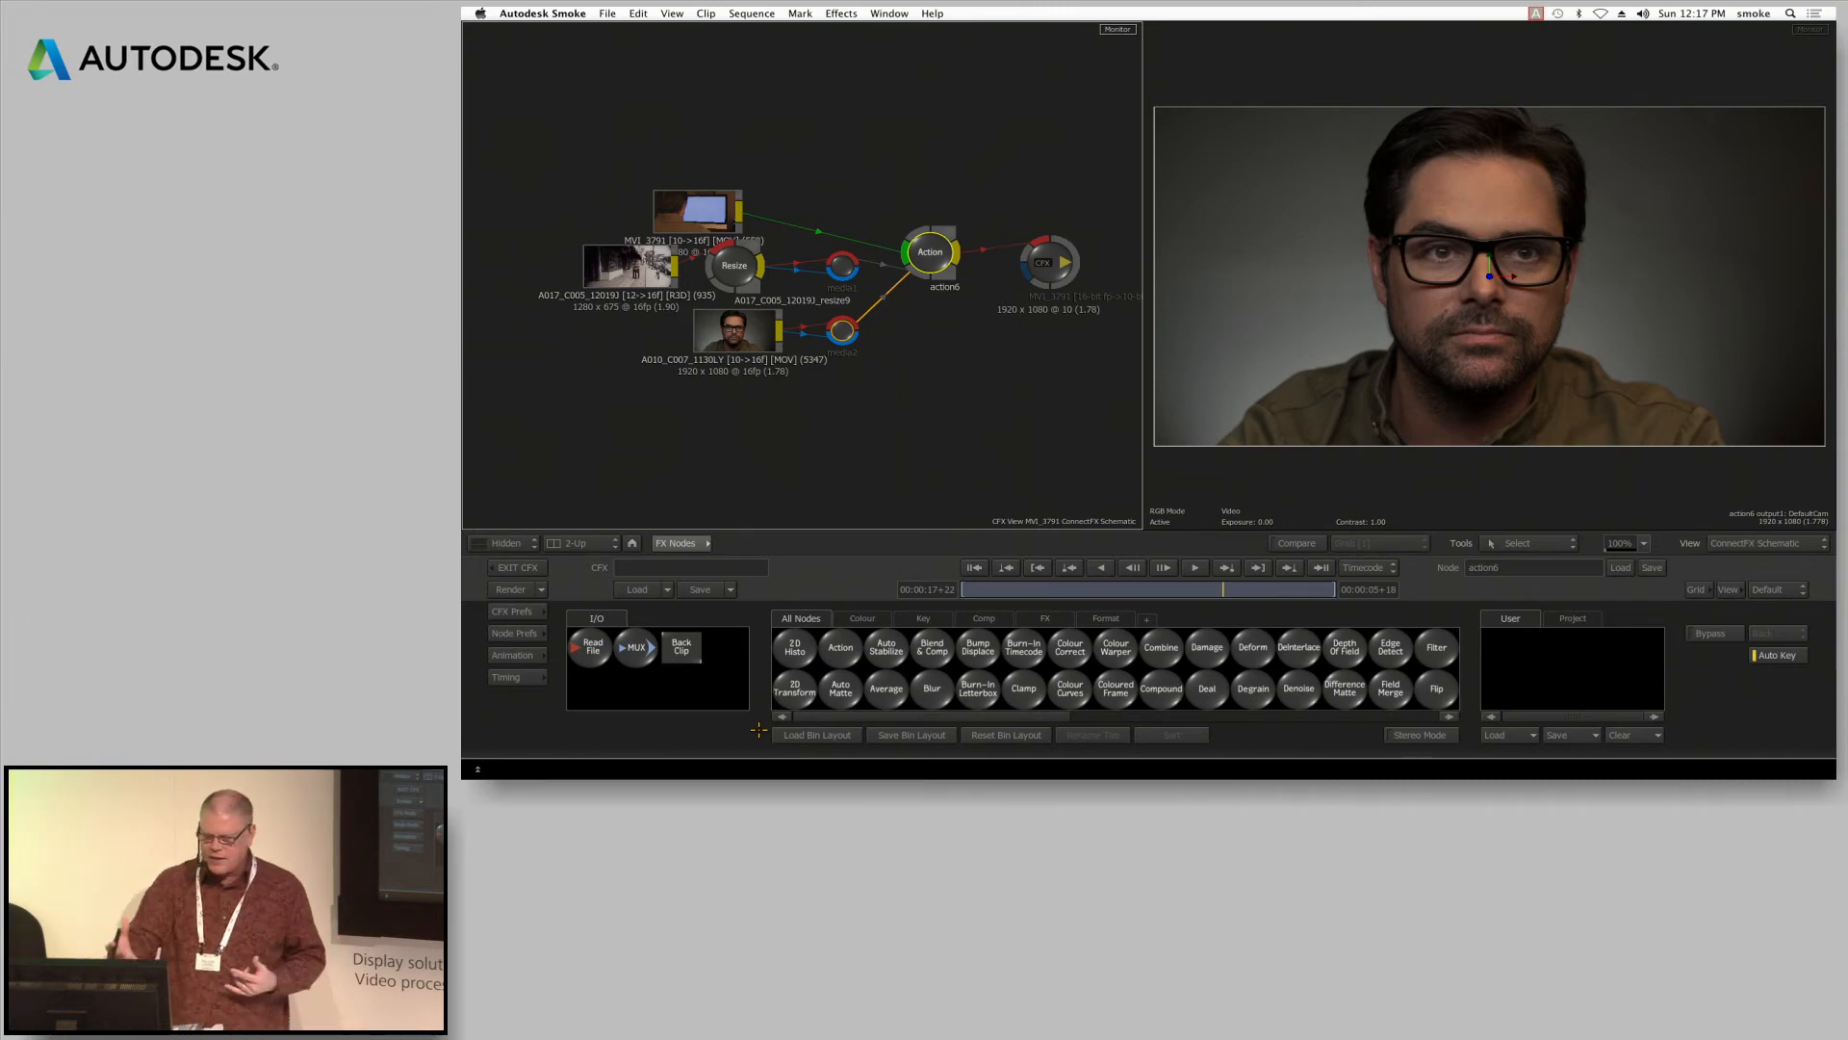
{"action": "left_click_drag", "start_coordinate": [930, 249], "coordinate": [969, 238]}
{"action": "left_click_drag", "start_coordinate": [650, 260], "coordinate": [606, 262]}
{"action": "left_click_drag", "start_coordinate": [735, 265], "coordinate": [708, 268]}
{"action": "left_click_drag", "start_coordinate": [735, 331], "coordinate": [684, 338]}
{"action": "left_click_drag", "start_coordinate": [833, 324], "coordinate": [818, 330]}
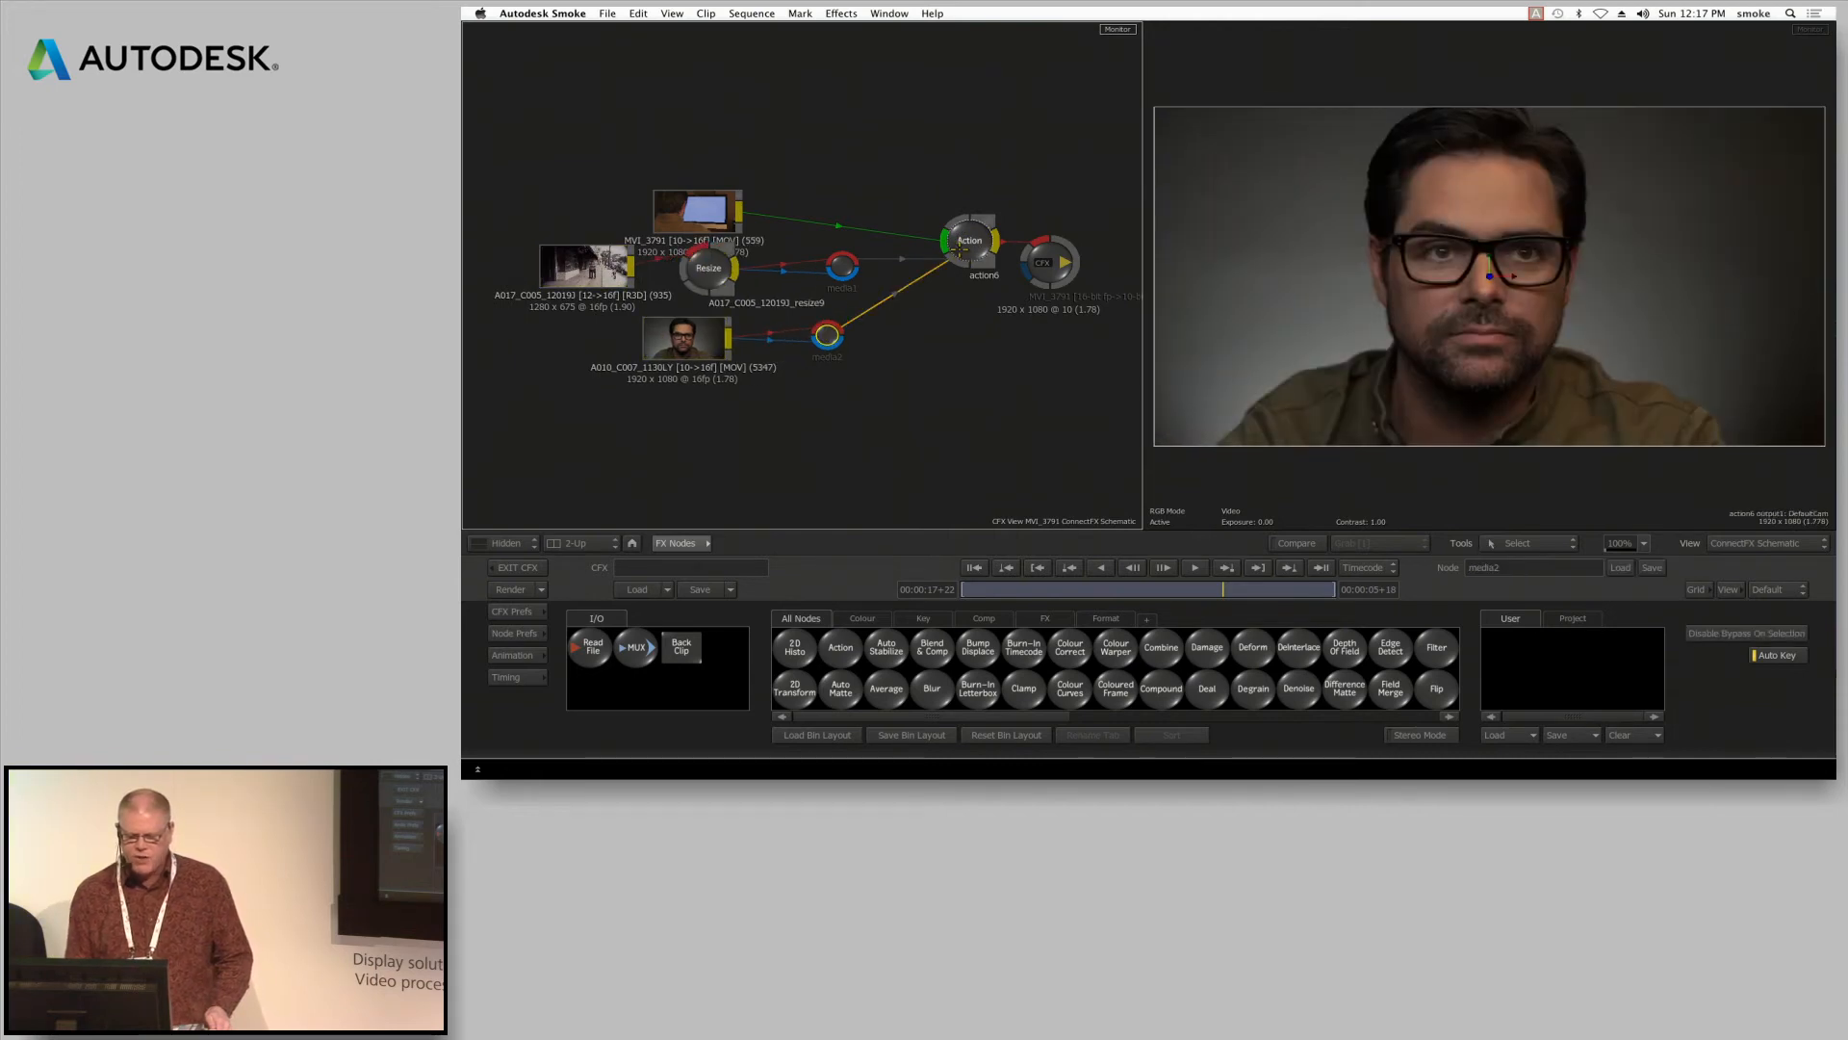
{"action": "left_click_drag", "start_coordinate": [954, 227], "coordinate": [951, 236]}
Go to the composite's first frame and show the timing of its three source clips
{"action": "left_click", "coordinate": [971, 567]}
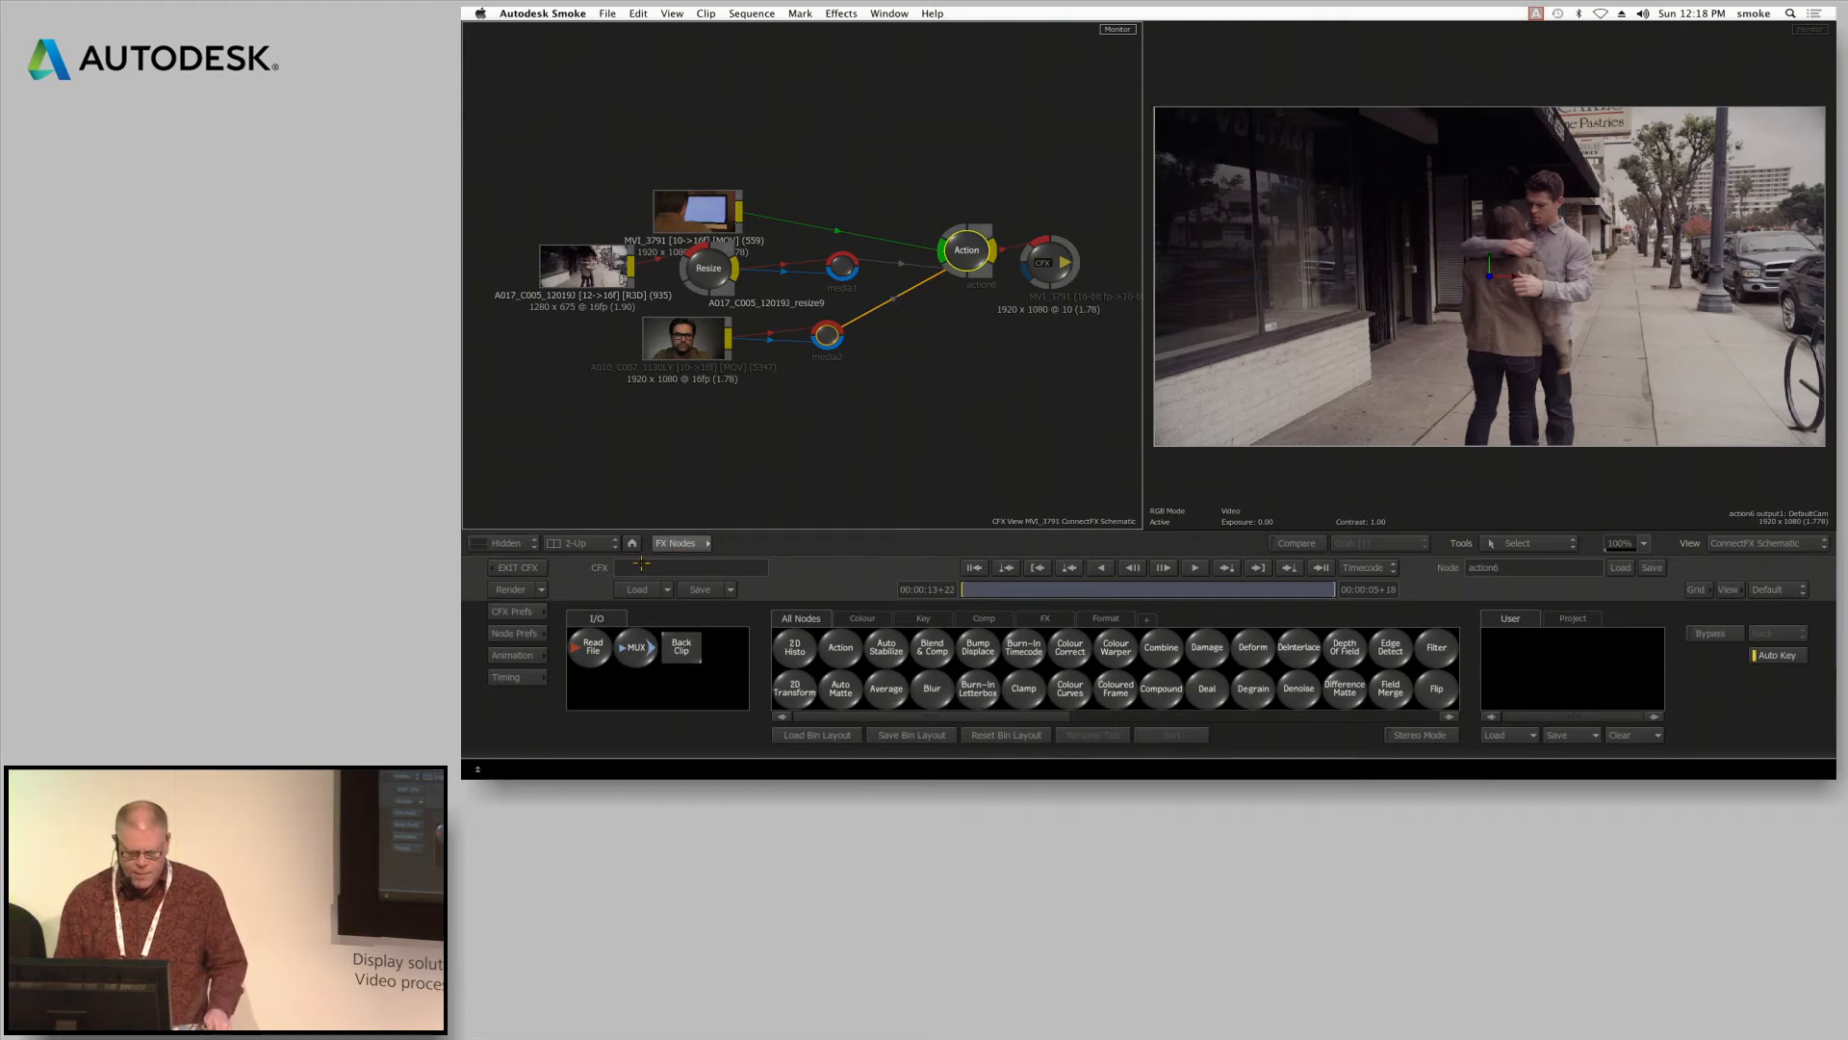
{"action": "left_click", "coordinate": [539, 675]}
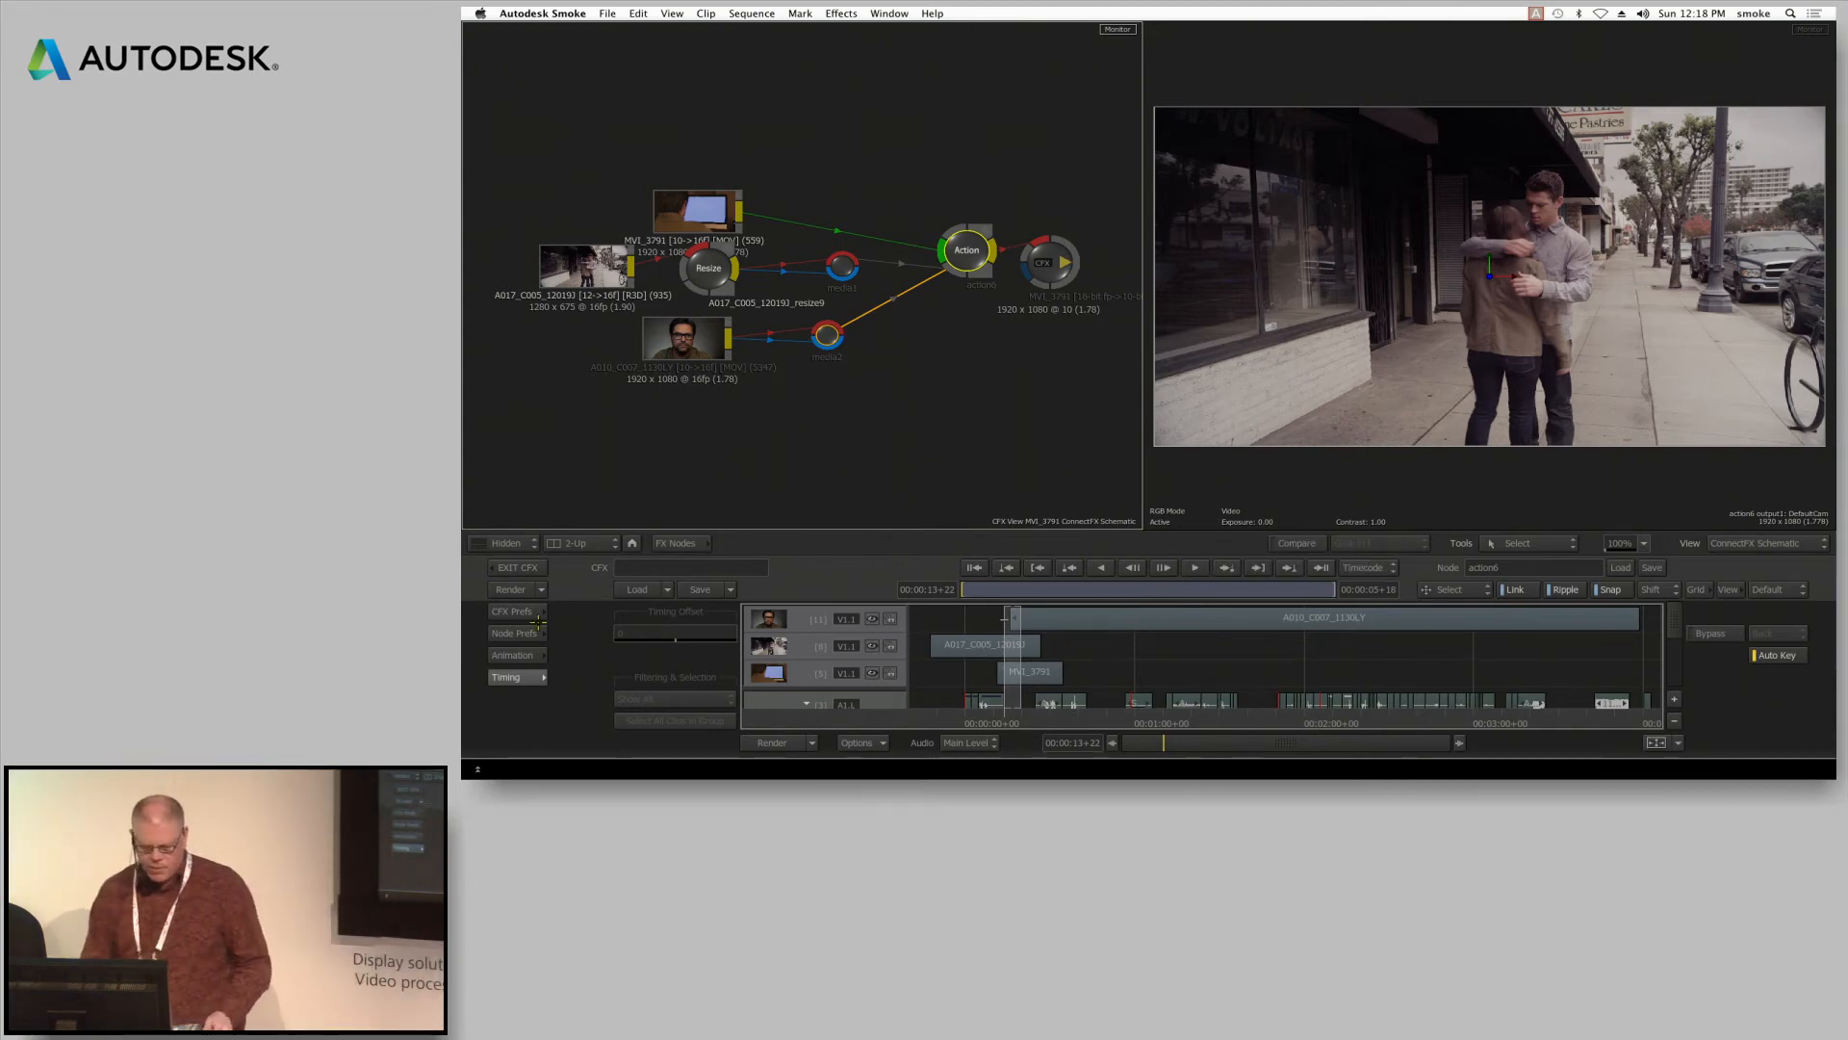
Show the Action node's media list and move the MVI_3791 clip clear above the other sources in the schematic
{"action": "left_click", "coordinate": [976, 251]}
{"action": "left_click_drag", "start_coordinate": [976, 251], "coordinate": [986, 249]}
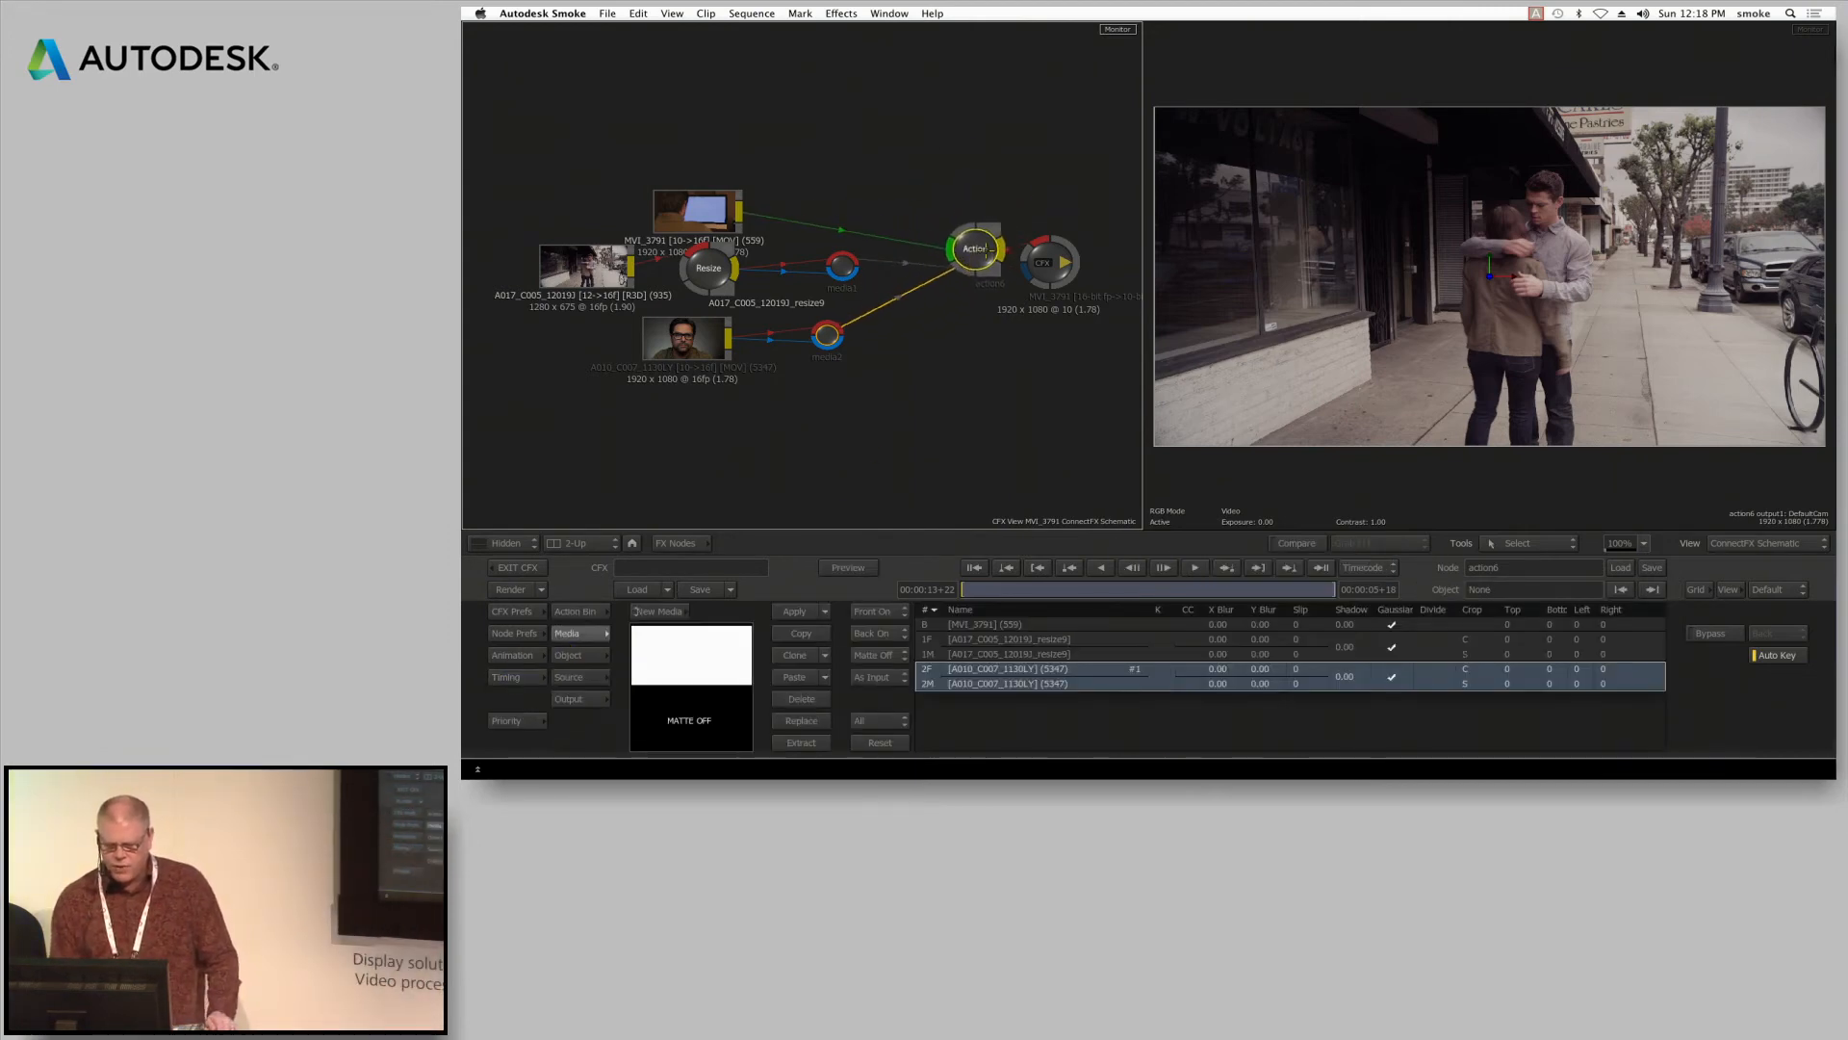
{"action": "left_click_drag", "start_coordinate": [719, 204], "coordinate": [705, 144]}
{"action": "left_click", "coordinate": [968, 258]}
{"action": "left_click_drag", "start_coordinate": [968, 258], "coordinate": [966, 254]}
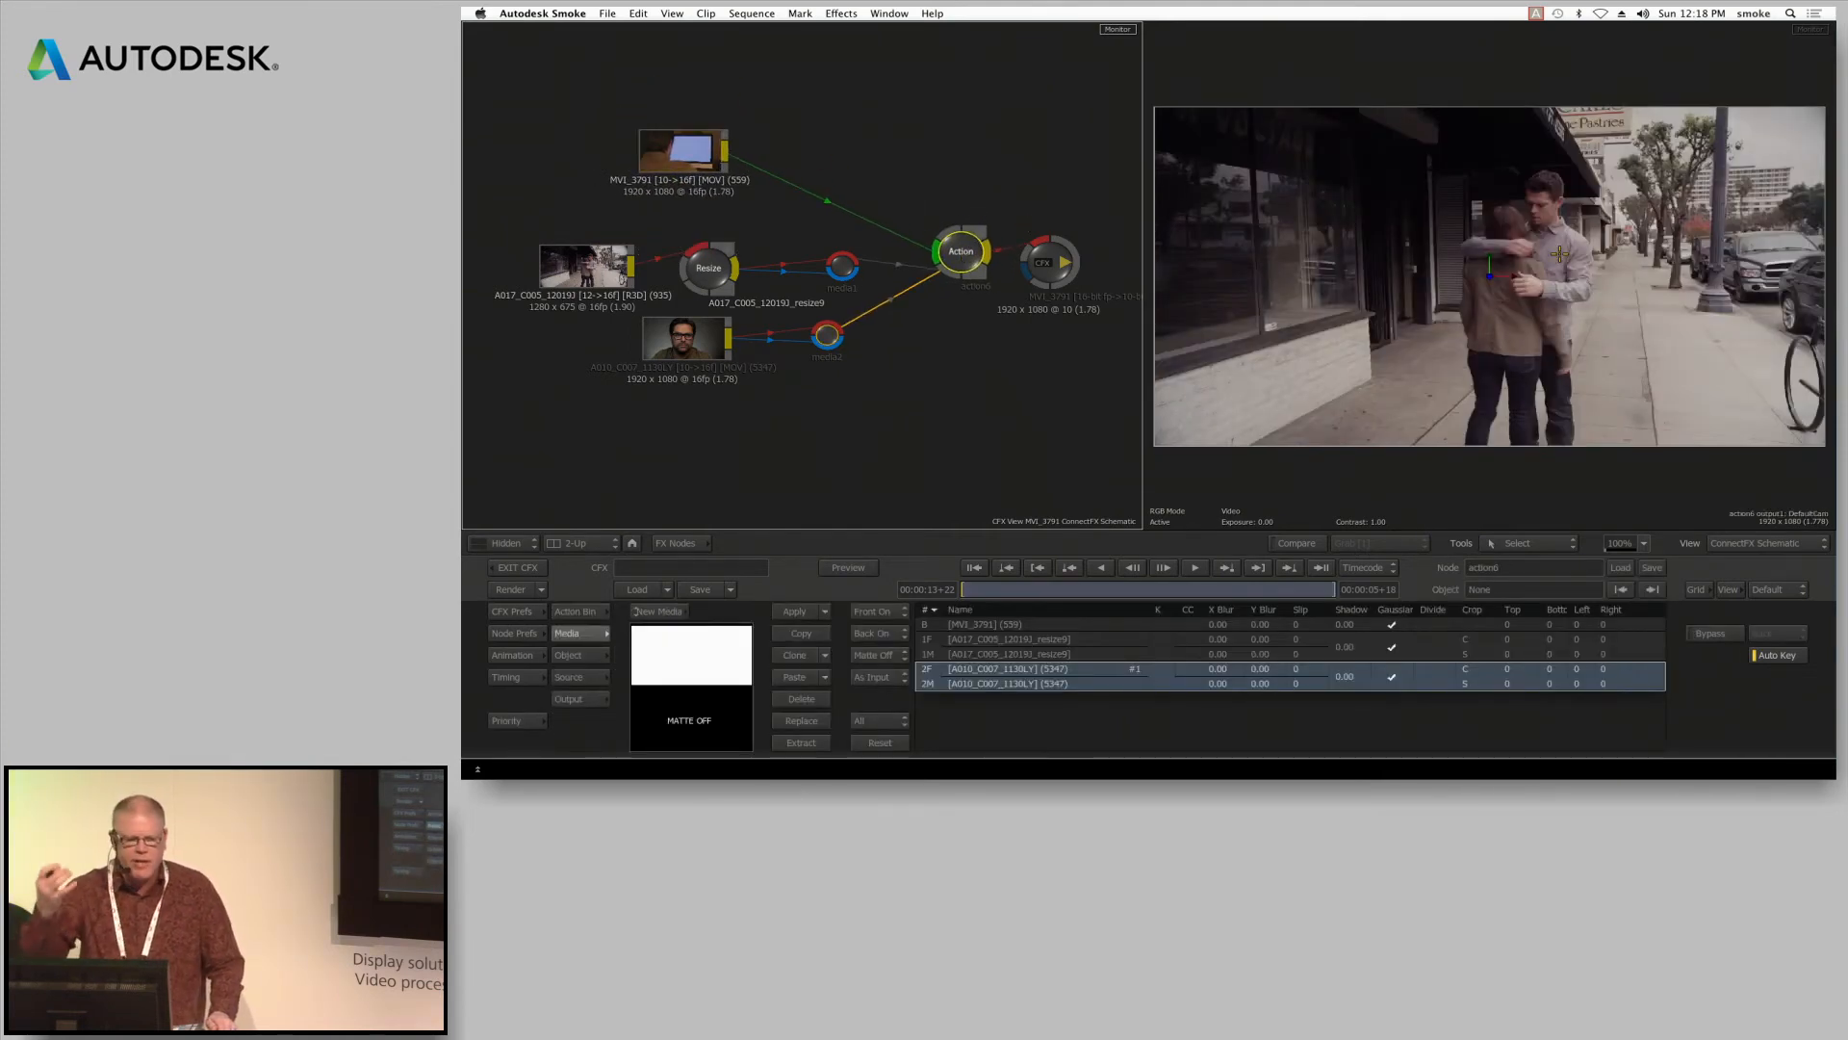
Add a new media input to the Action node and feed the MVI_3791 clip into its front and matte
{"action": "left_click", "coordinate": [987, 252]}
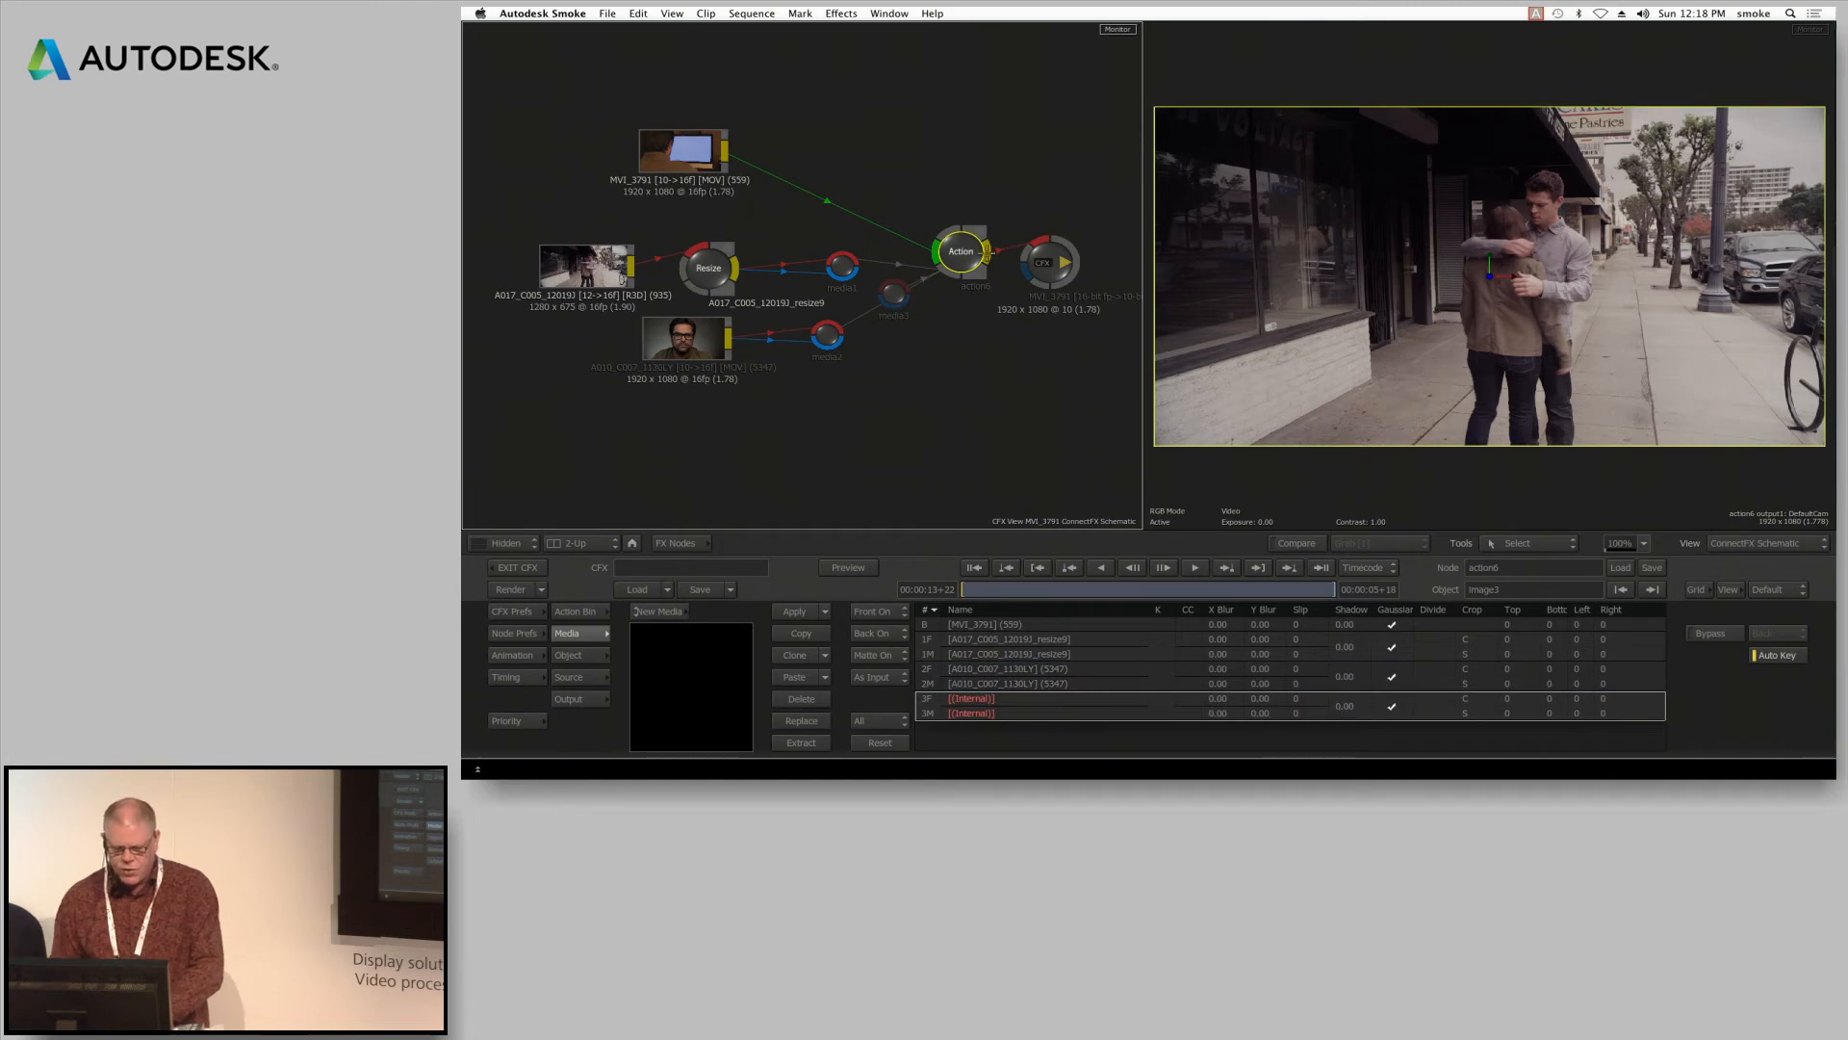
{"action": "left_click_drag", "start_coordinate": [893, 294], "coordinate": [852, 141]}
{"action": "left_click_drag", "start_coordinate": [956, 247], "coordinate": [957, 225]}
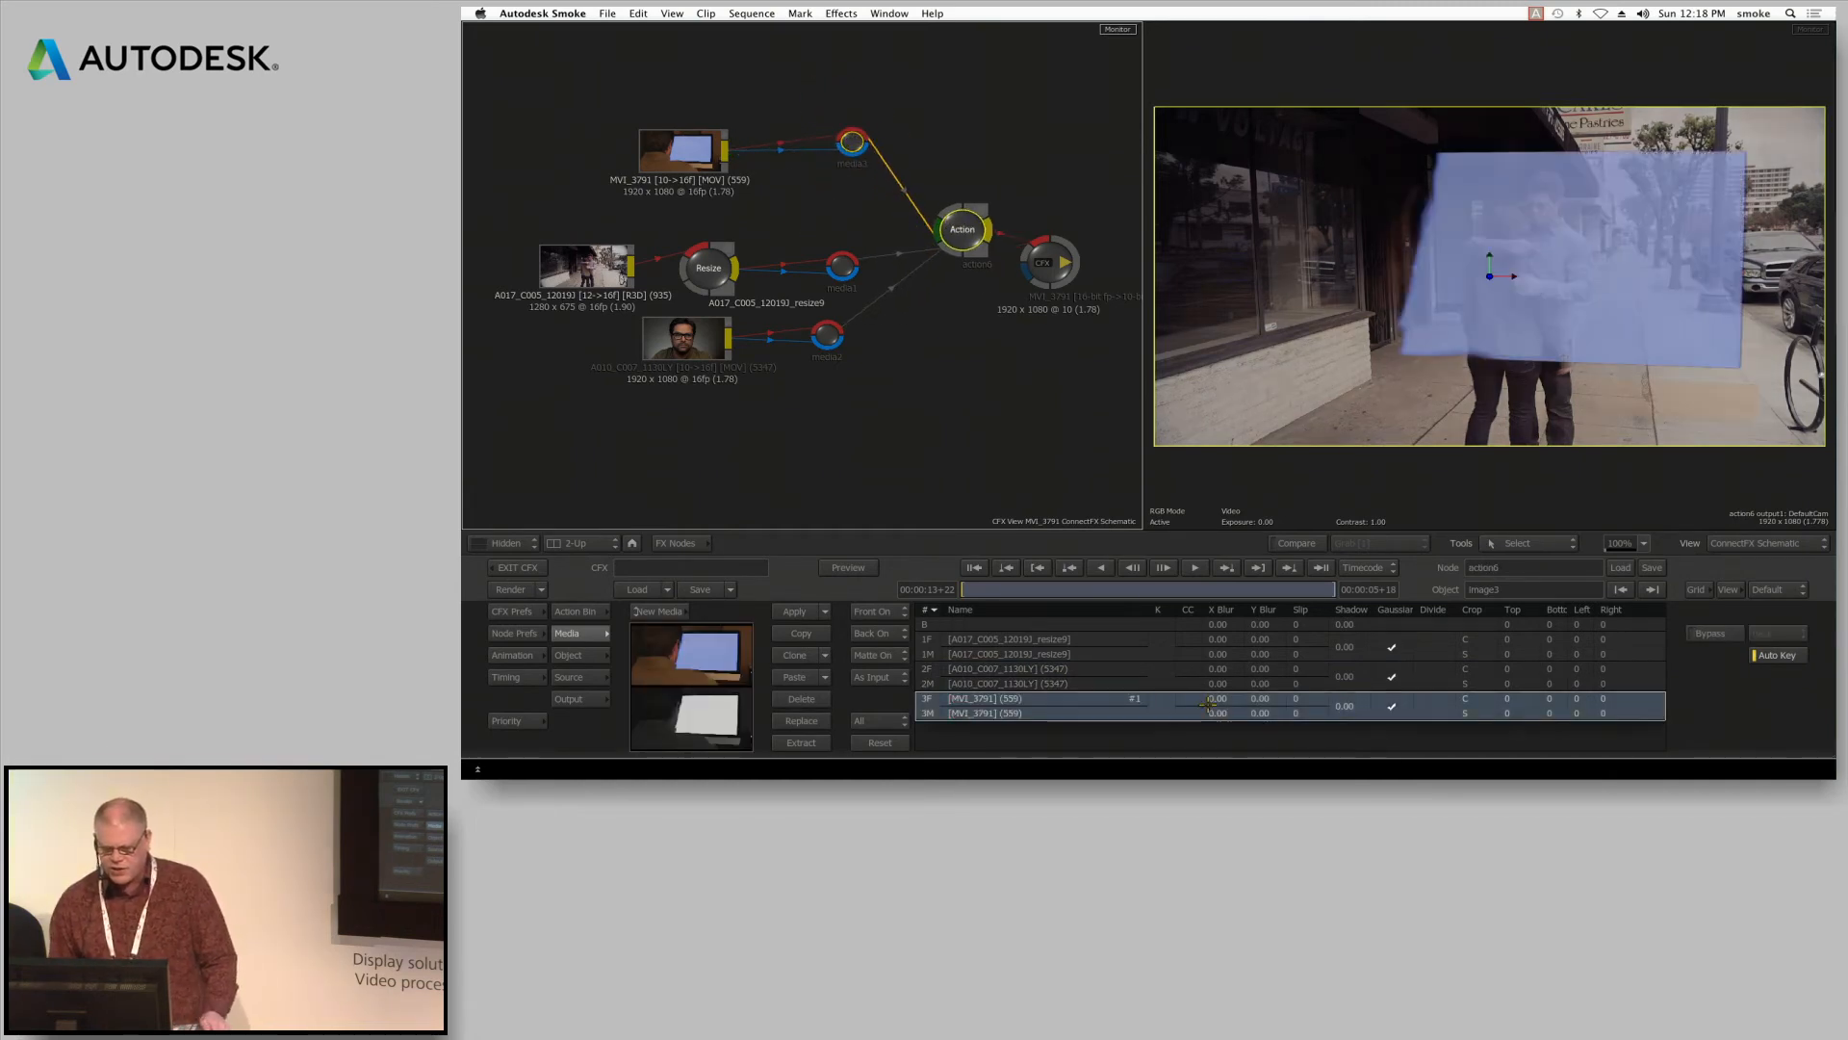
Open the Modular Keyer for the new MVI_3791 media layer in a two-viewport layout
{"action": "double_click", "coordinate": [1163, 704]}
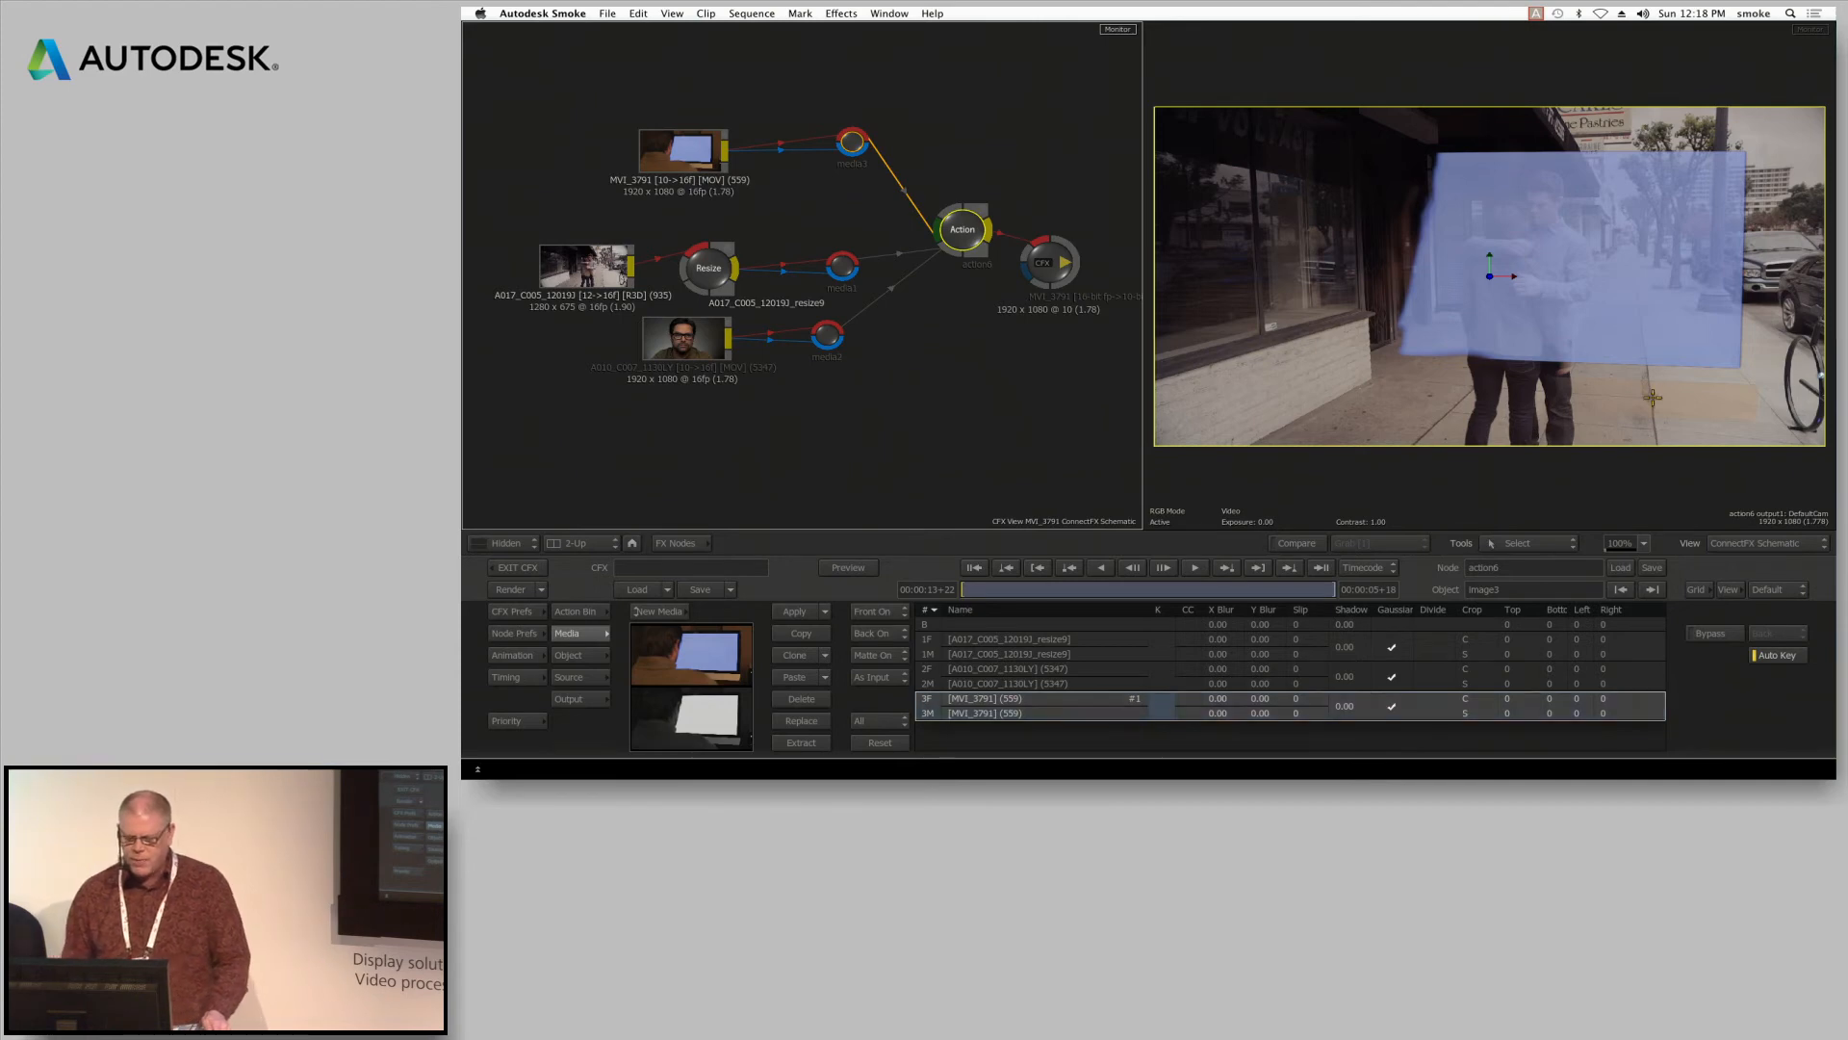
{"action": "double_click", "coordinate": [1160, 704]}
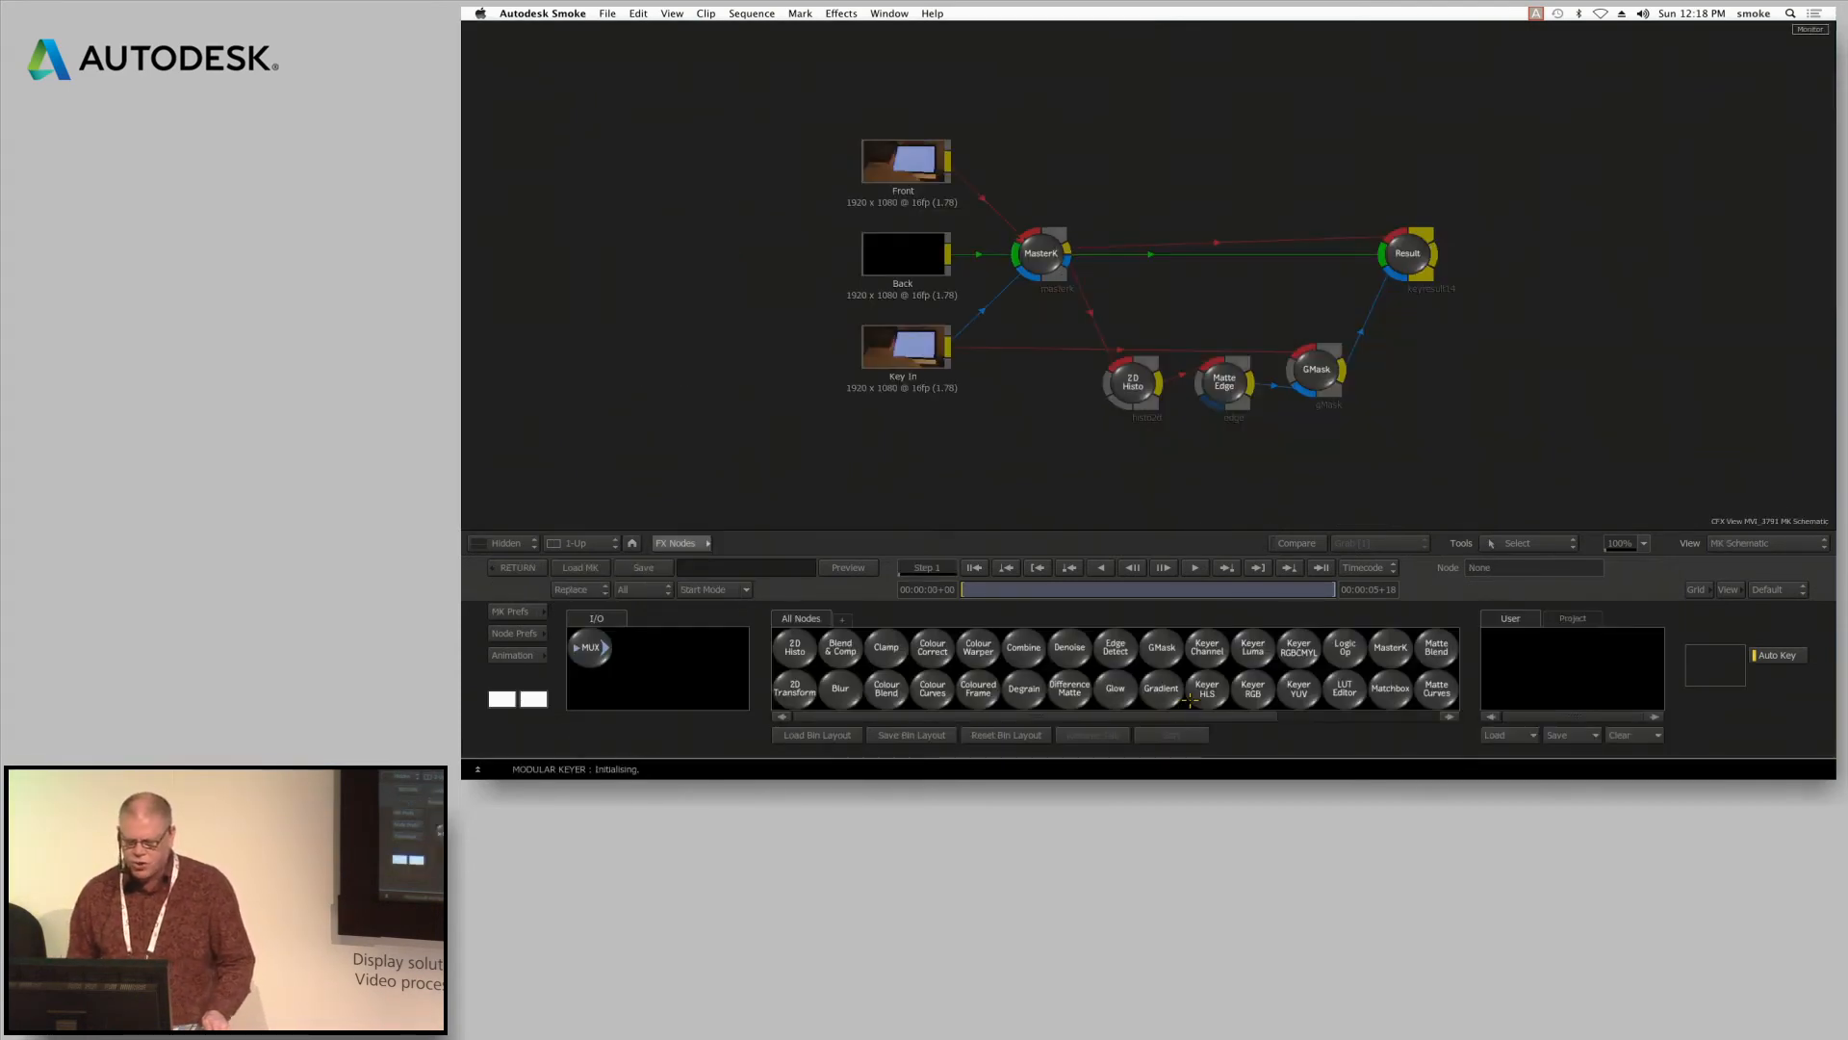
{"action": "key", "text": "alt+2"}
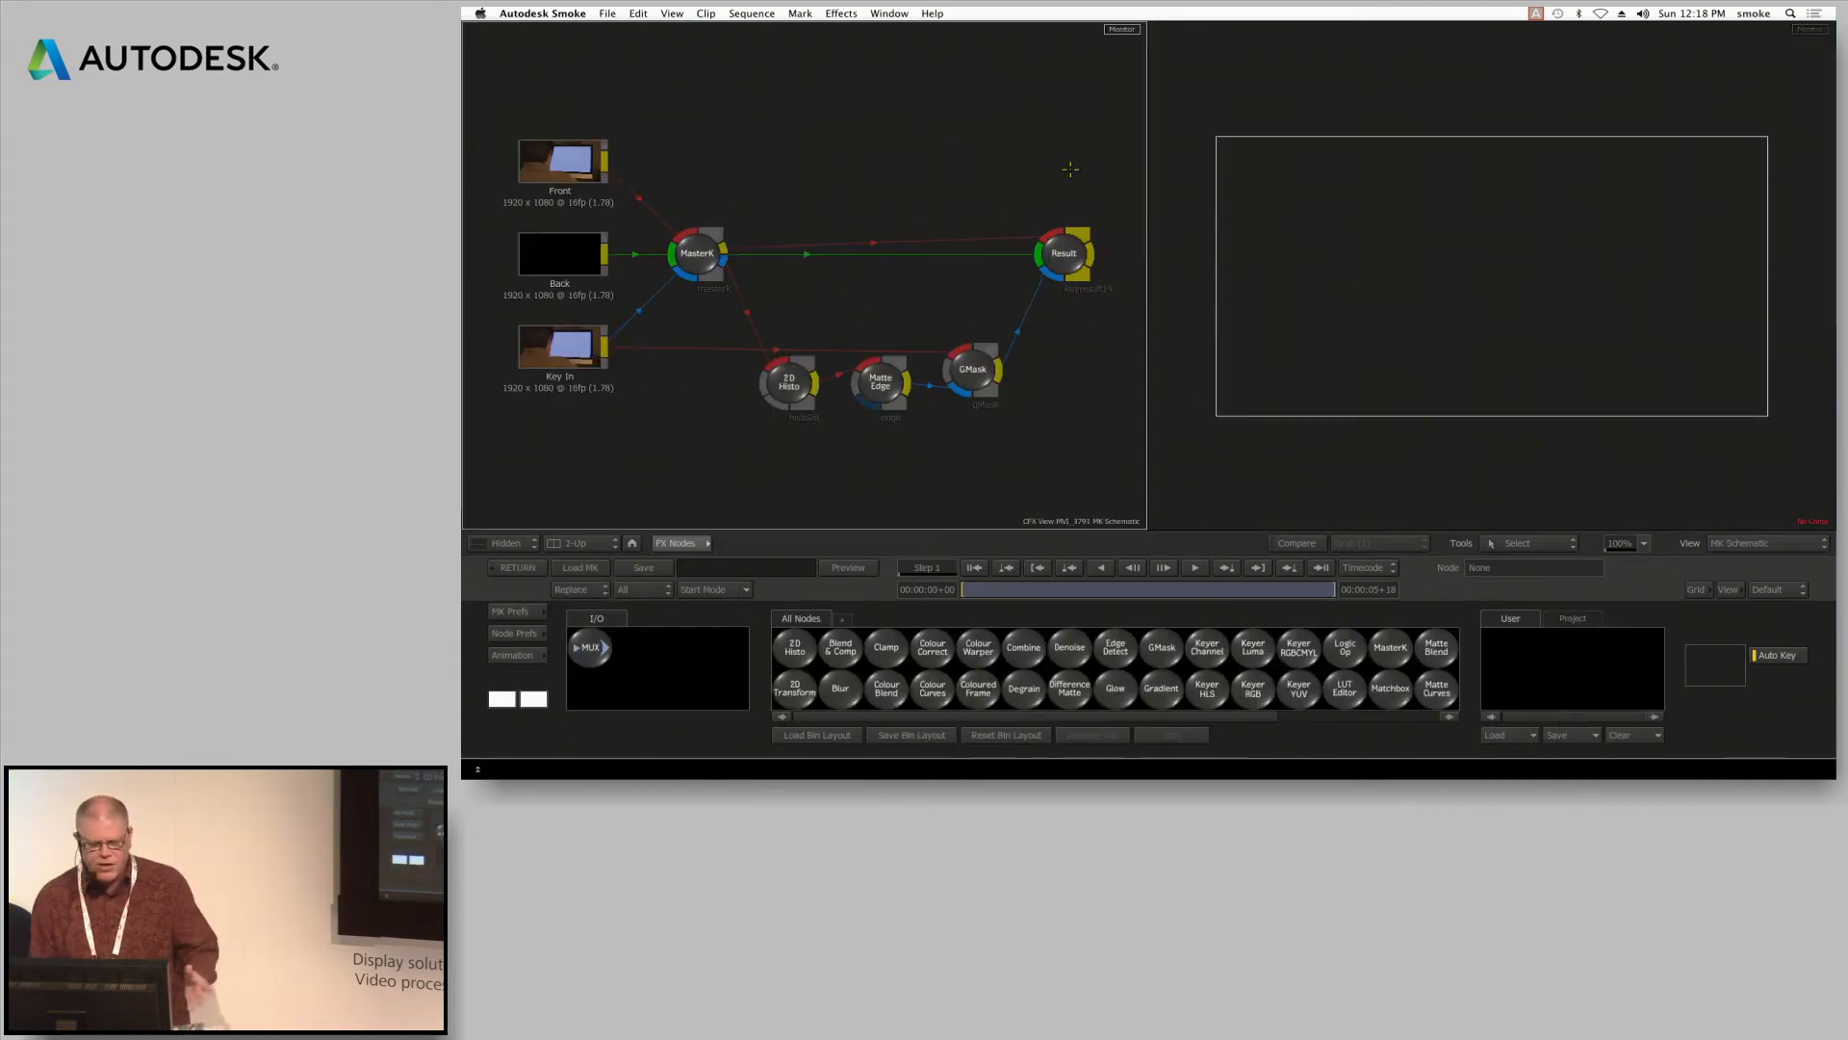
Sample the blue computer screen as the key colour in the MasterK node
{"action": "left_click", "coordinate": [710, 244]}
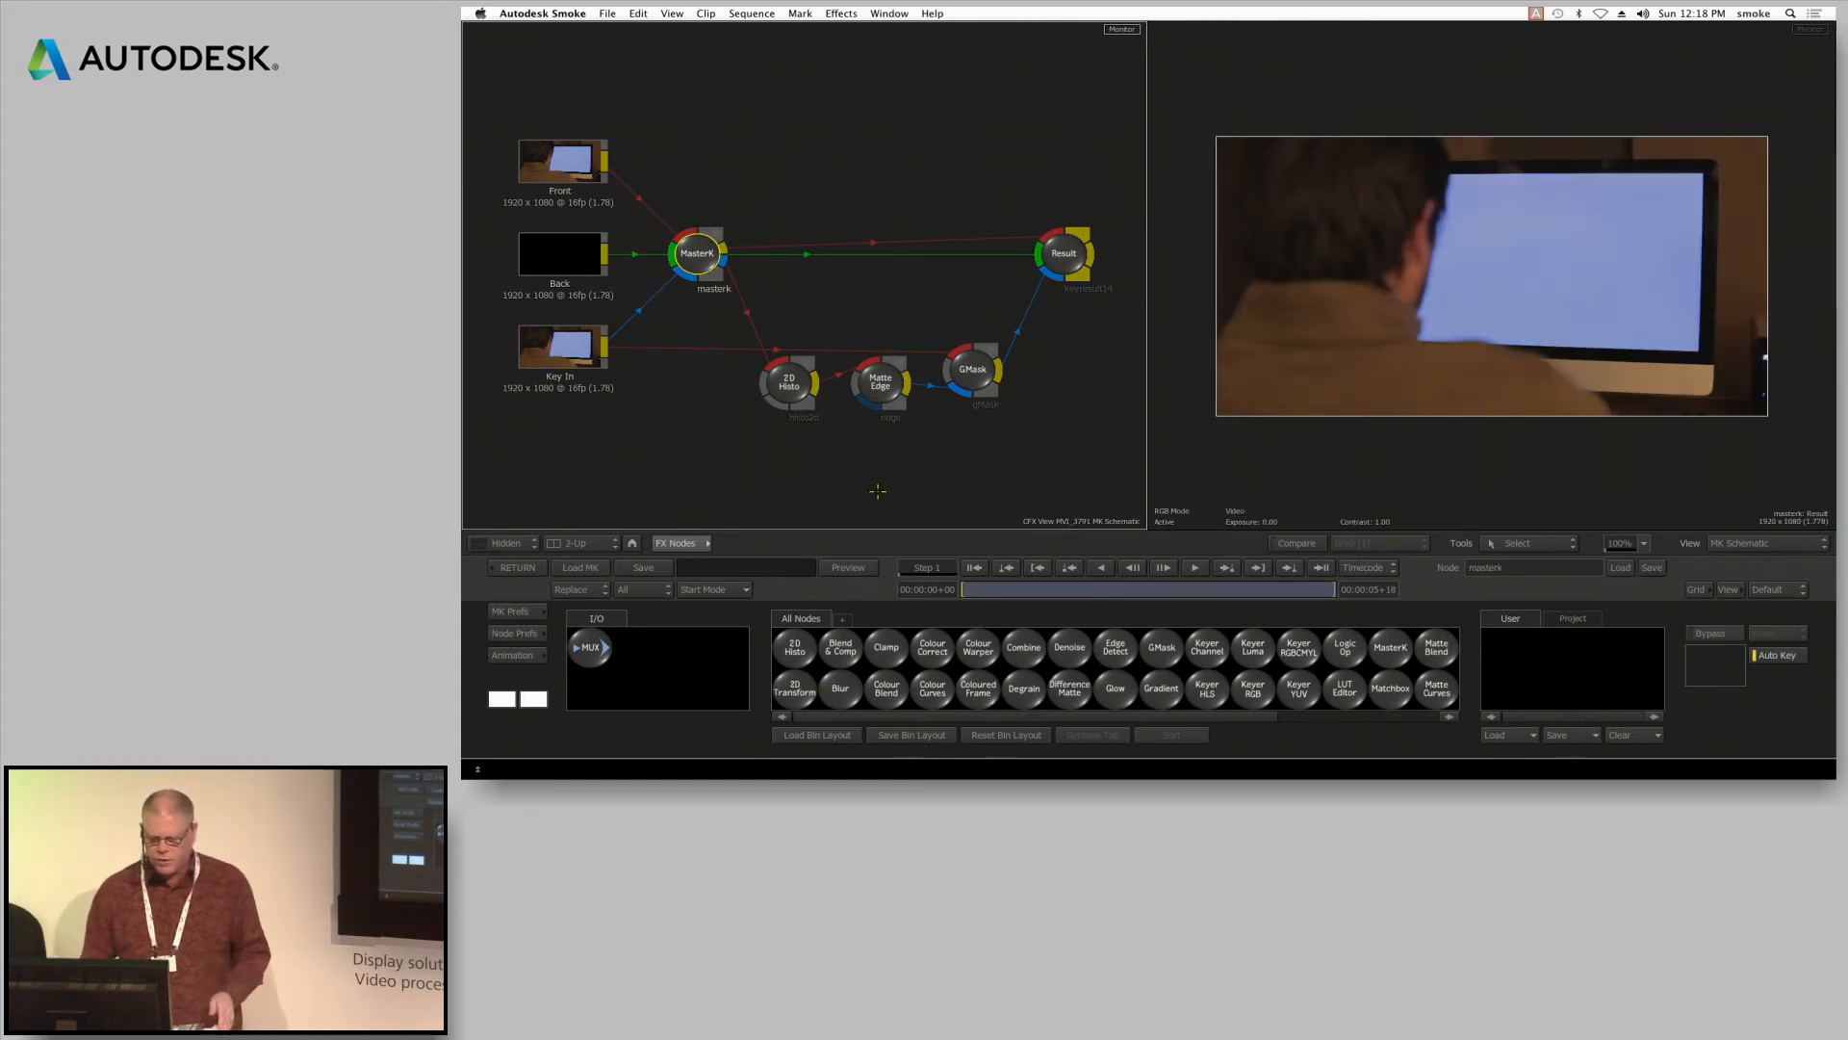
{"action": "left_click", "coordinate": [698, 543]}
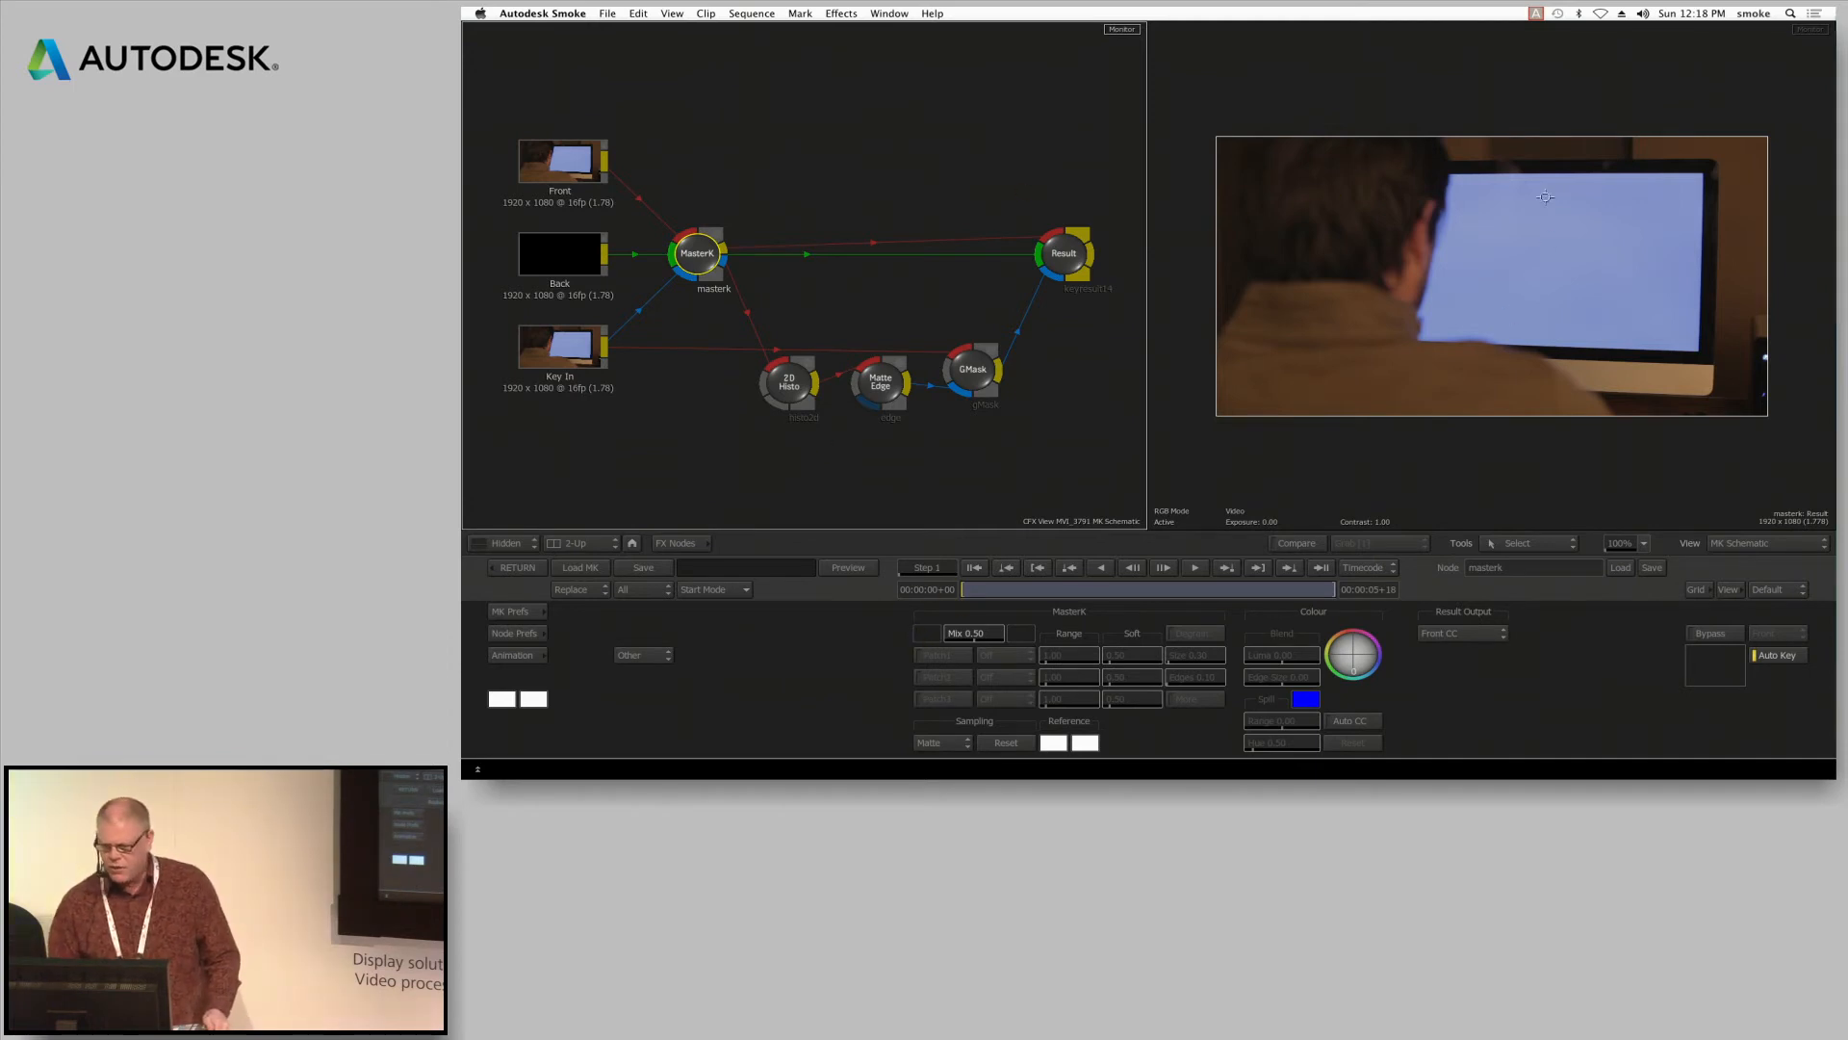
{"action": "left_click", "coordinate": [1540, 234]}
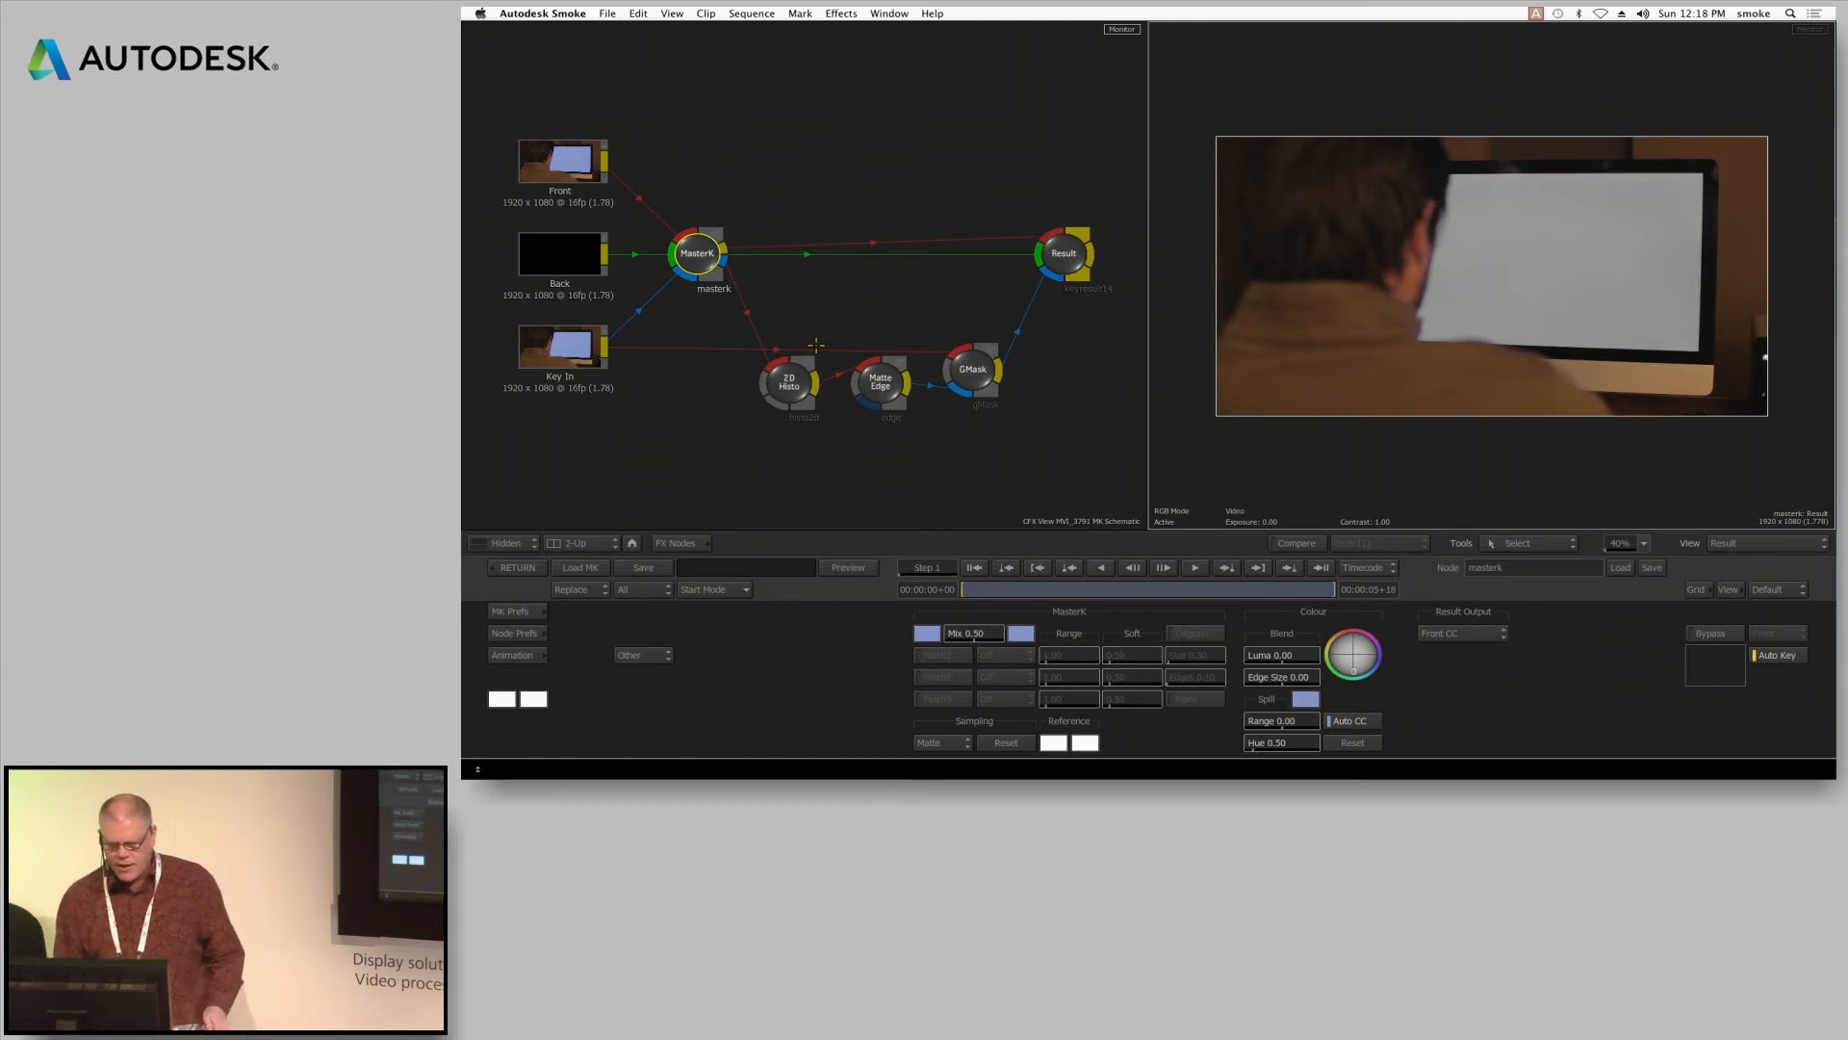
Crush the matte's dark tones by raising the minimum input in 2D Histo, and enable Blur in Matte Edge
{"action": "left_click", "coordinate": [785, 384]}
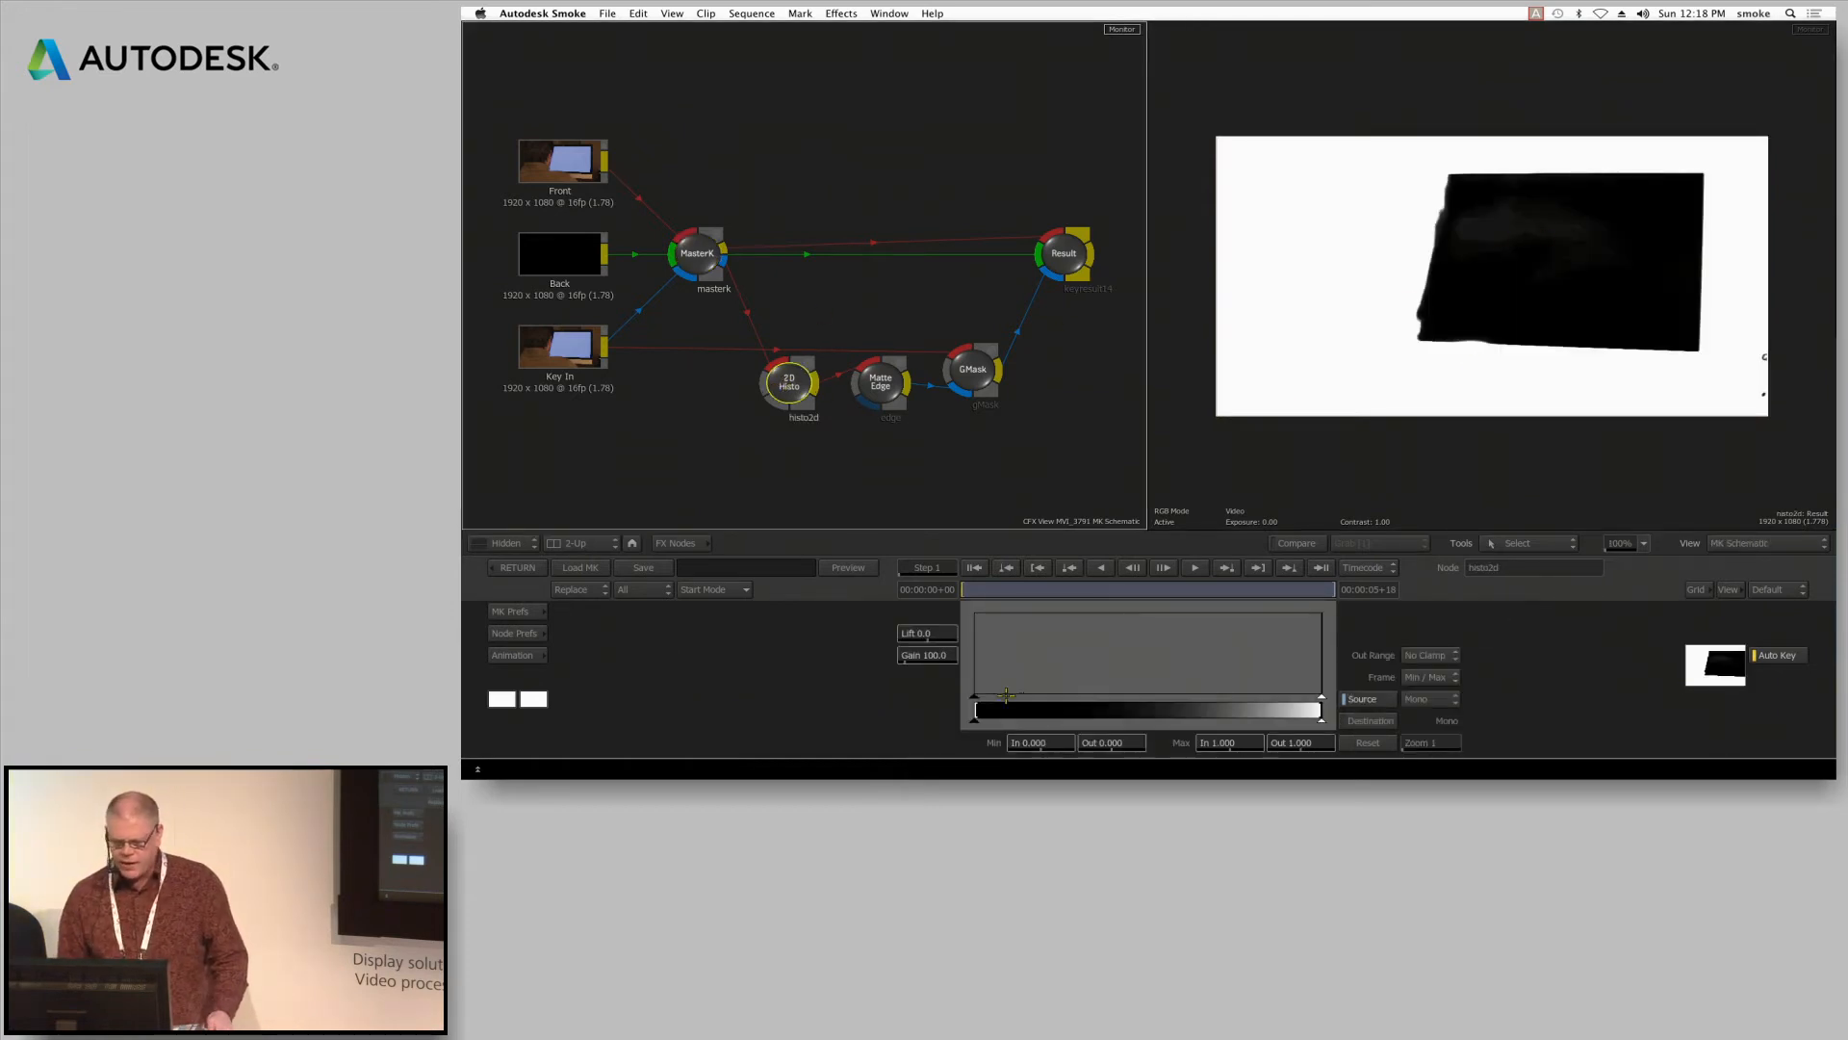
{"action": "left_click_drag", "start_coordinate": [1011, 693], "coordinate": [1208, 689]}
{"action": "left_click", "coordinate": [872, 378]}
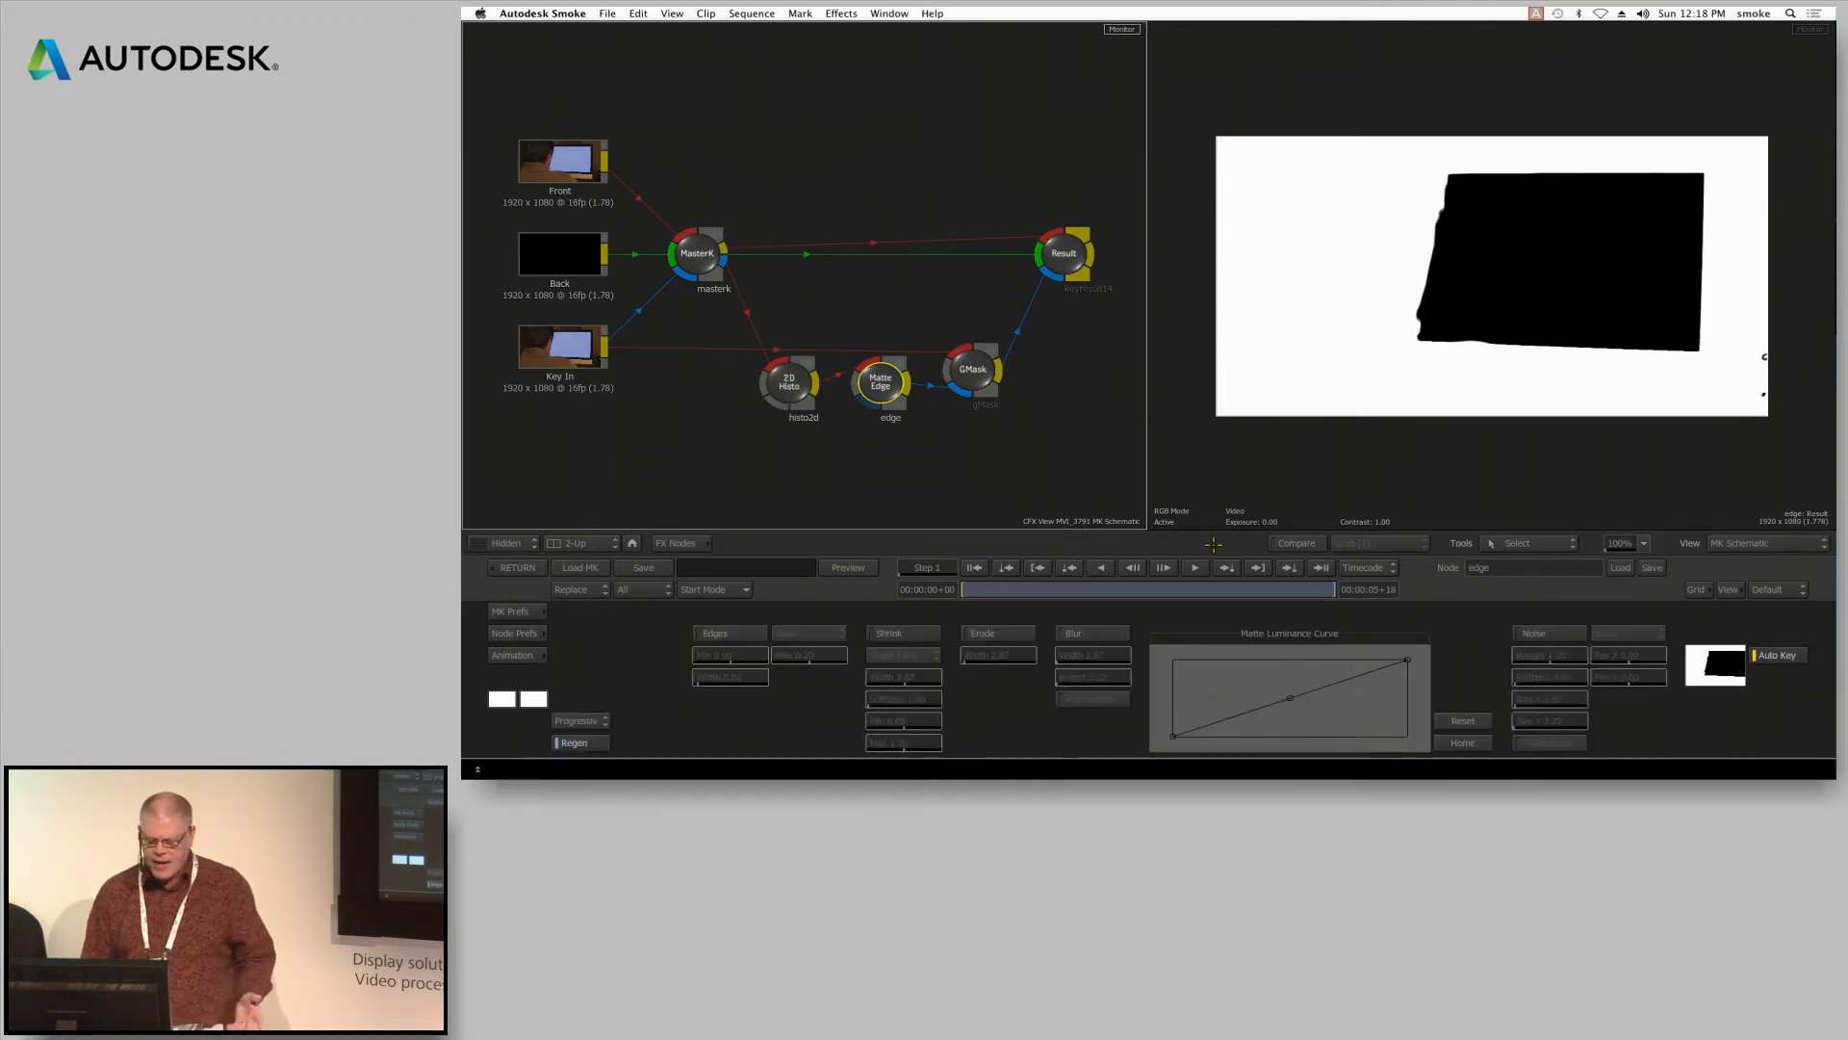
{"action": "left_click", "coordinate": [1071, 632]}
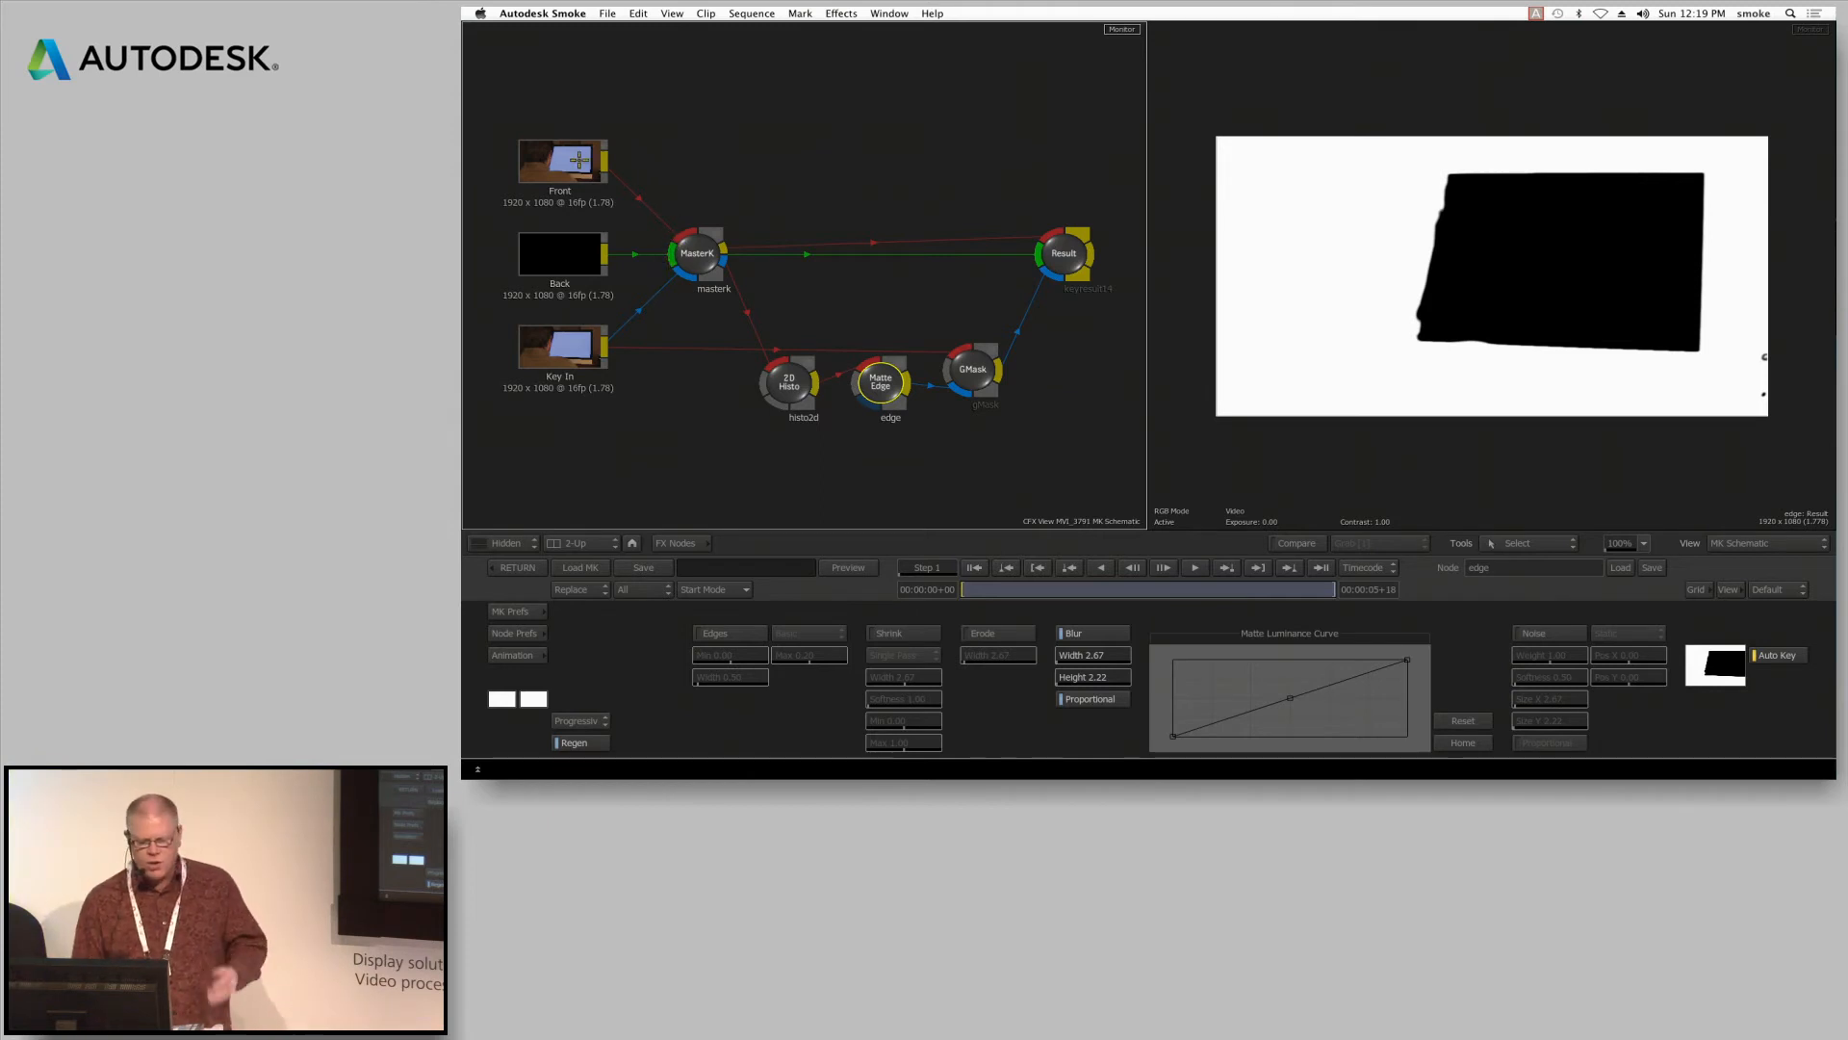
Inspect the MasterK result and matte, the Matte Edge and GMask nodes, and a close-up of the Result composite
{"action": "mouse_move", "coordinate": [694, 249]}
{"action": "left_mouse_down"}
{"action": "mouse_move", "coordinate": [688, 221]}
{"action": "mouse_move", "coordinate": [703, 260]}
{"action": "left_mouse_up"}
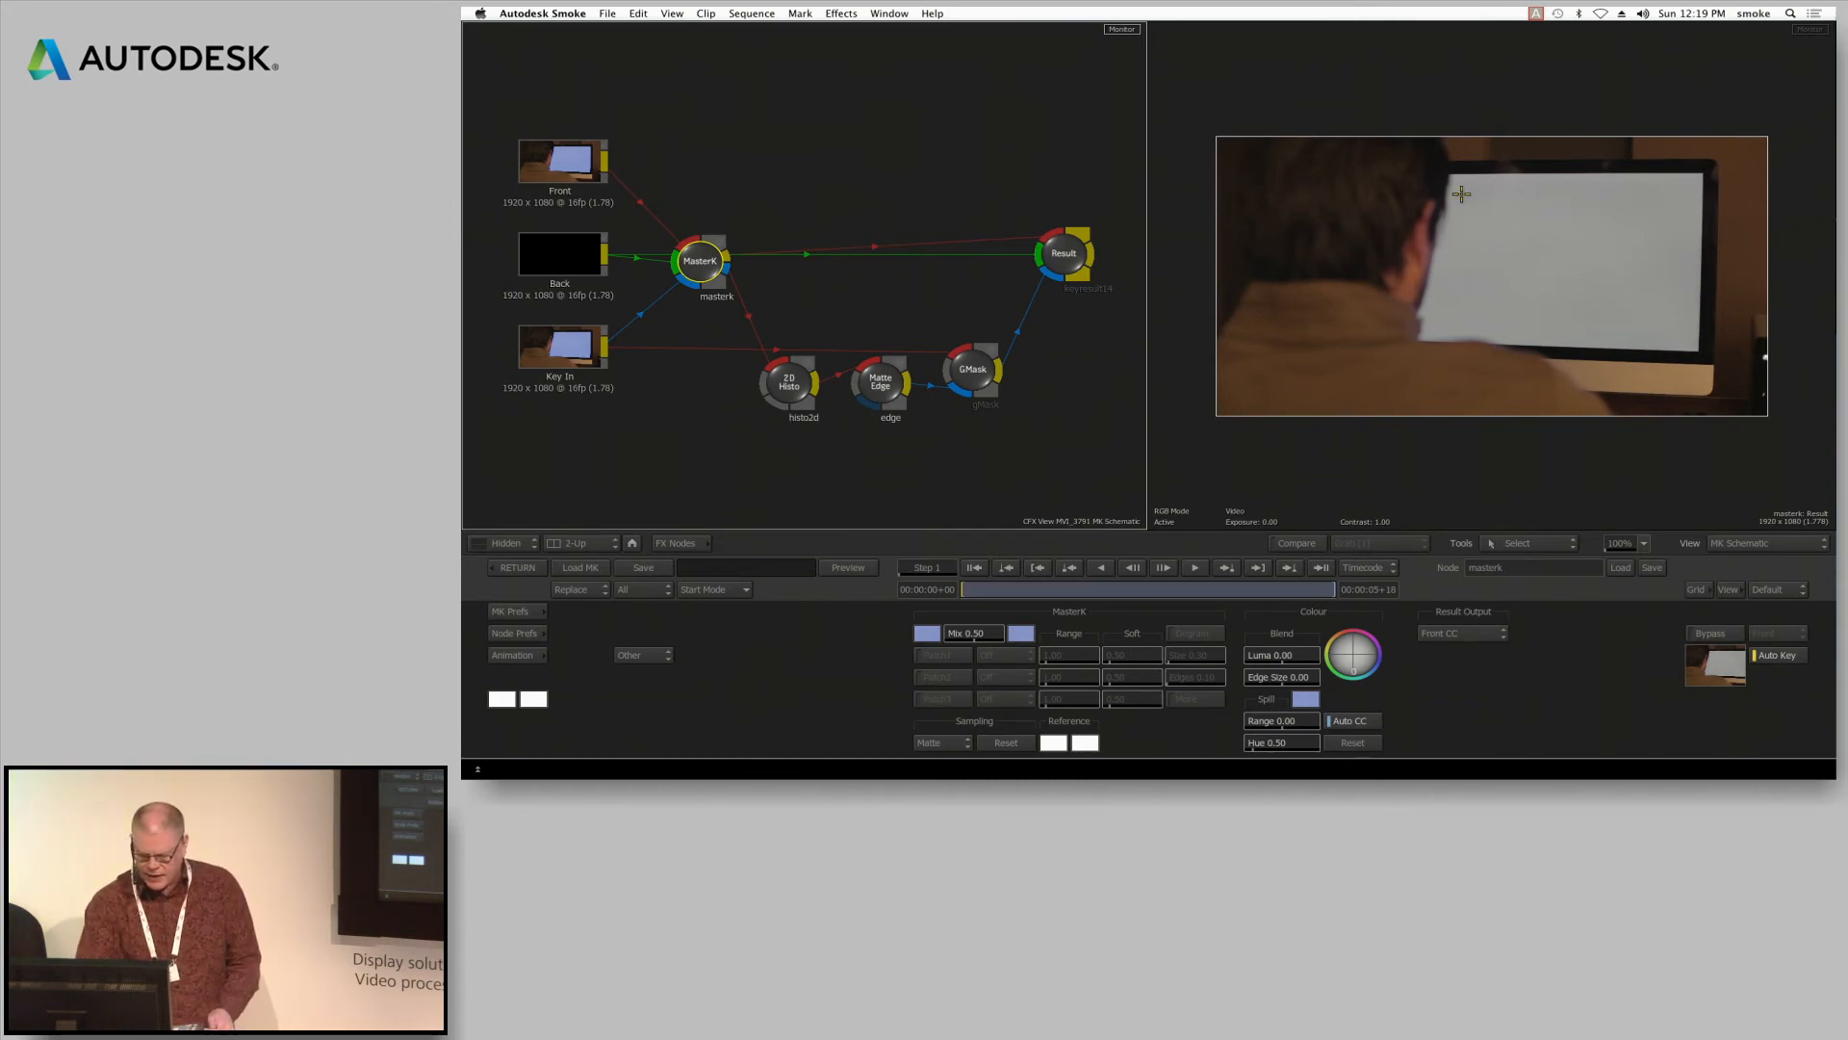
{"action": "key", "text": "F4"}
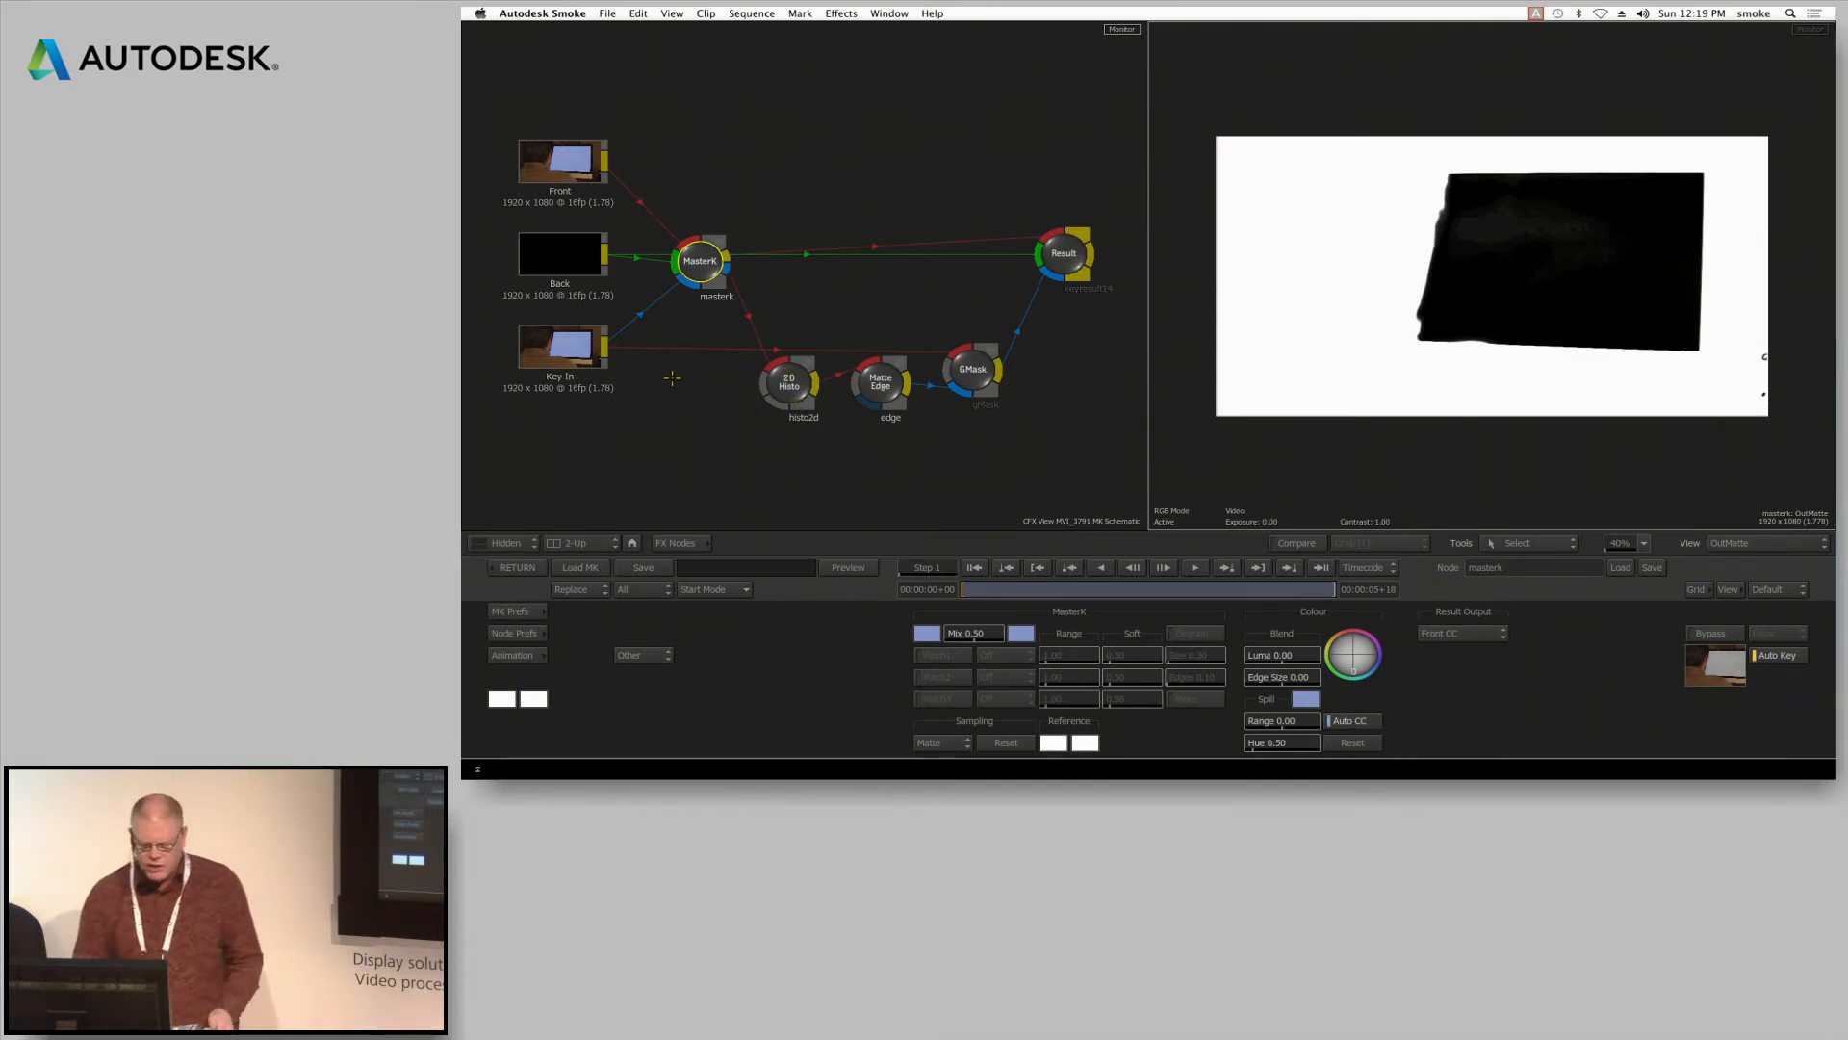
{"action": "left_click", "coordinate": [895, 370]}
{"action": "left_click", "coordinate": [973, 369]}
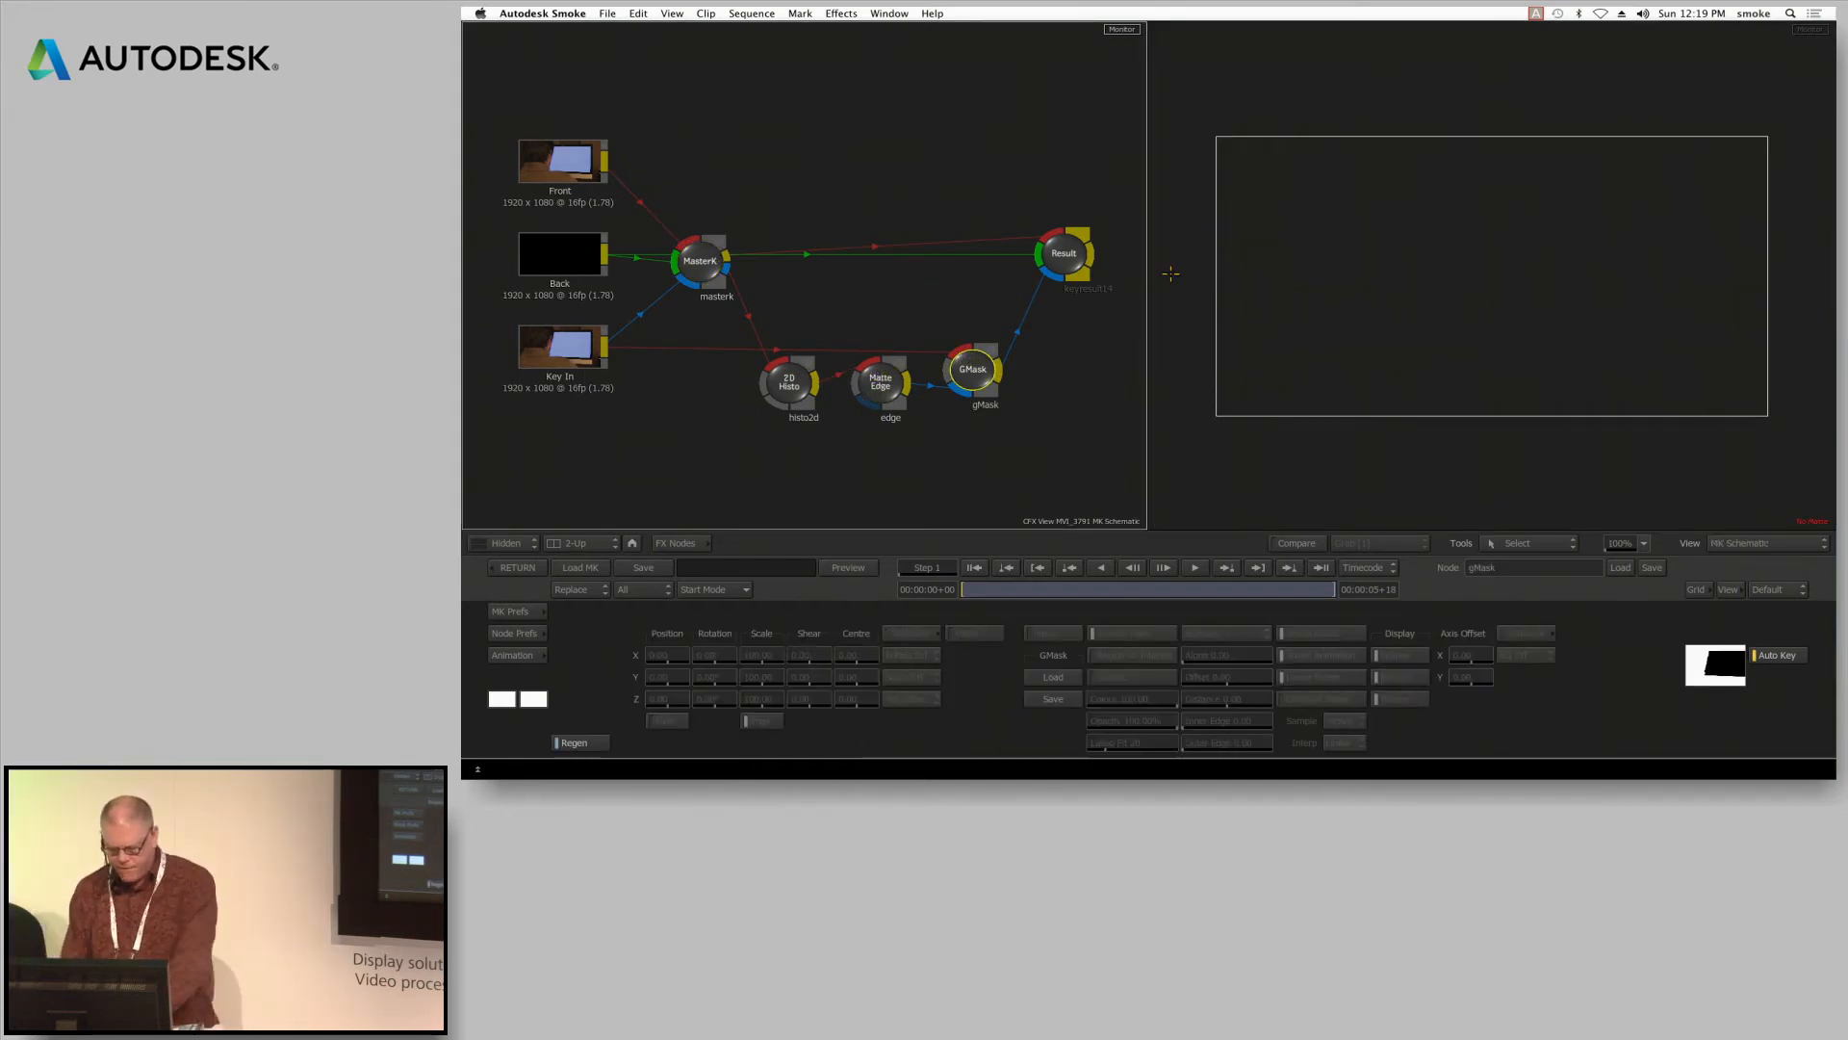
{"action": "left_click", "coordinate": [1404, 474]}
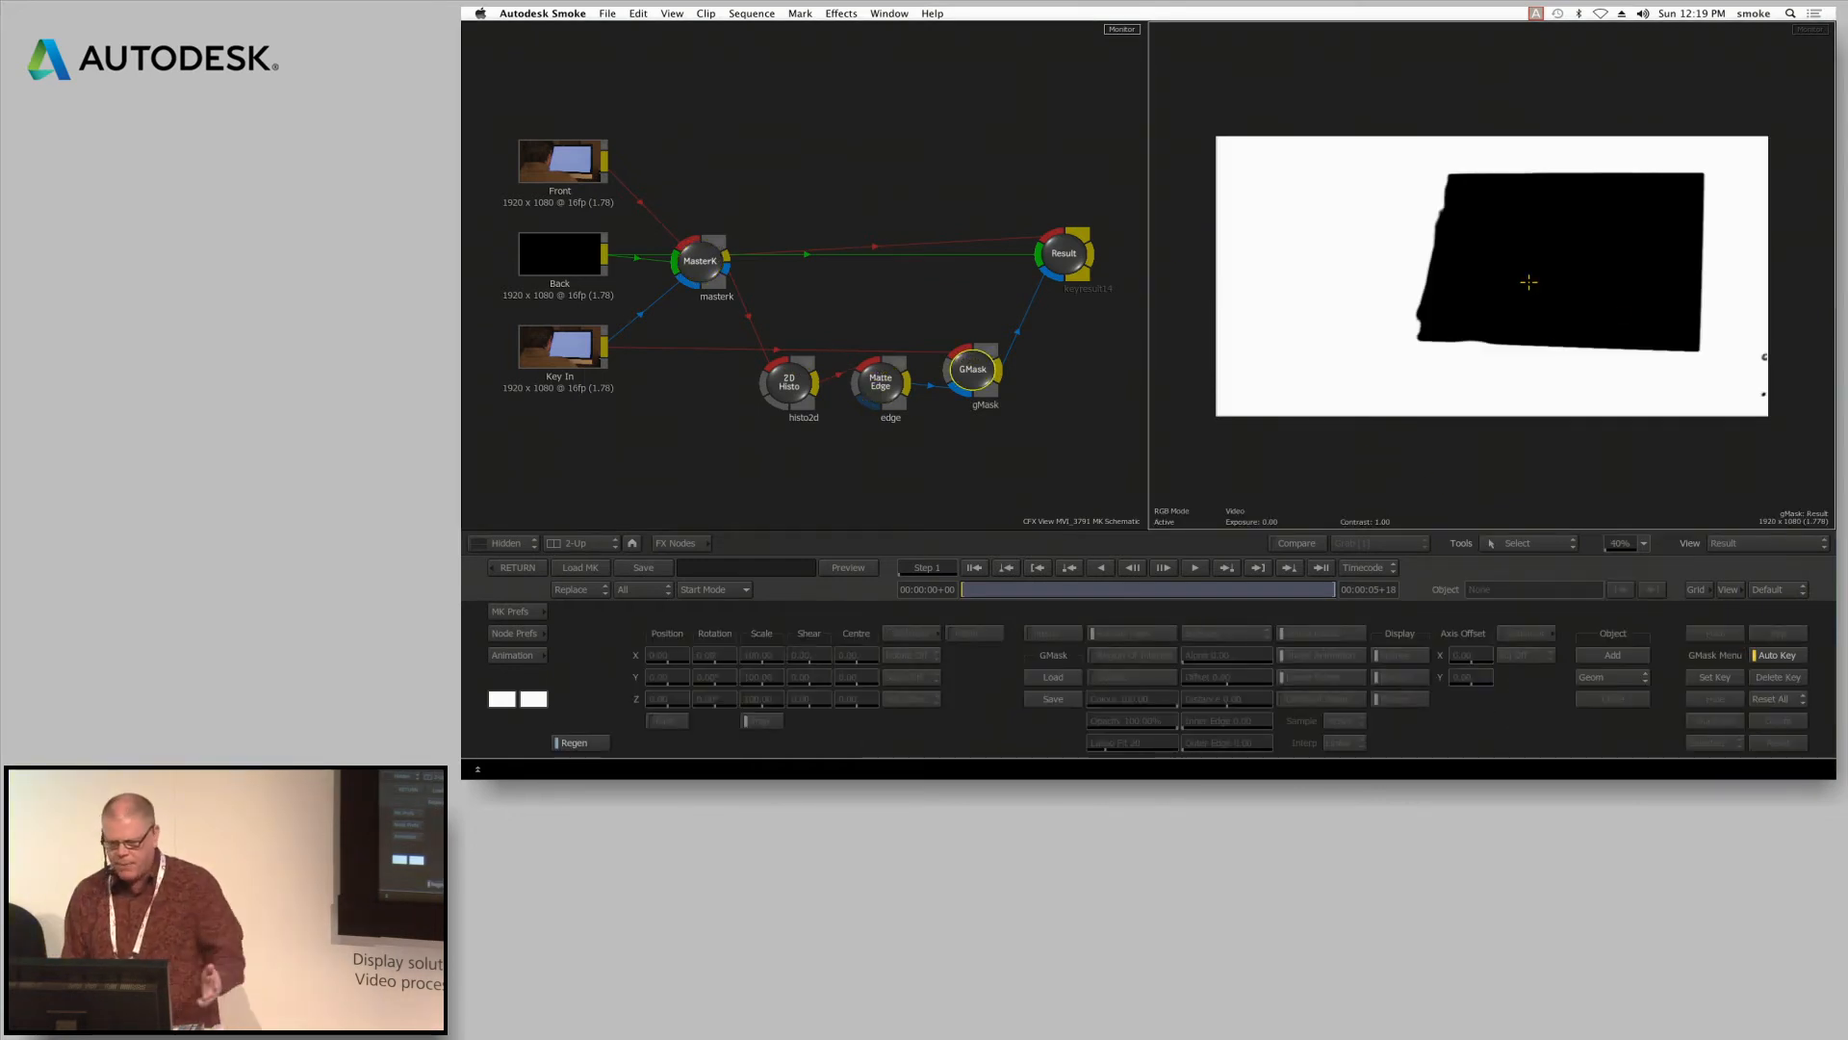
{"action": "left_click", "coordinate": [1062, 260]}
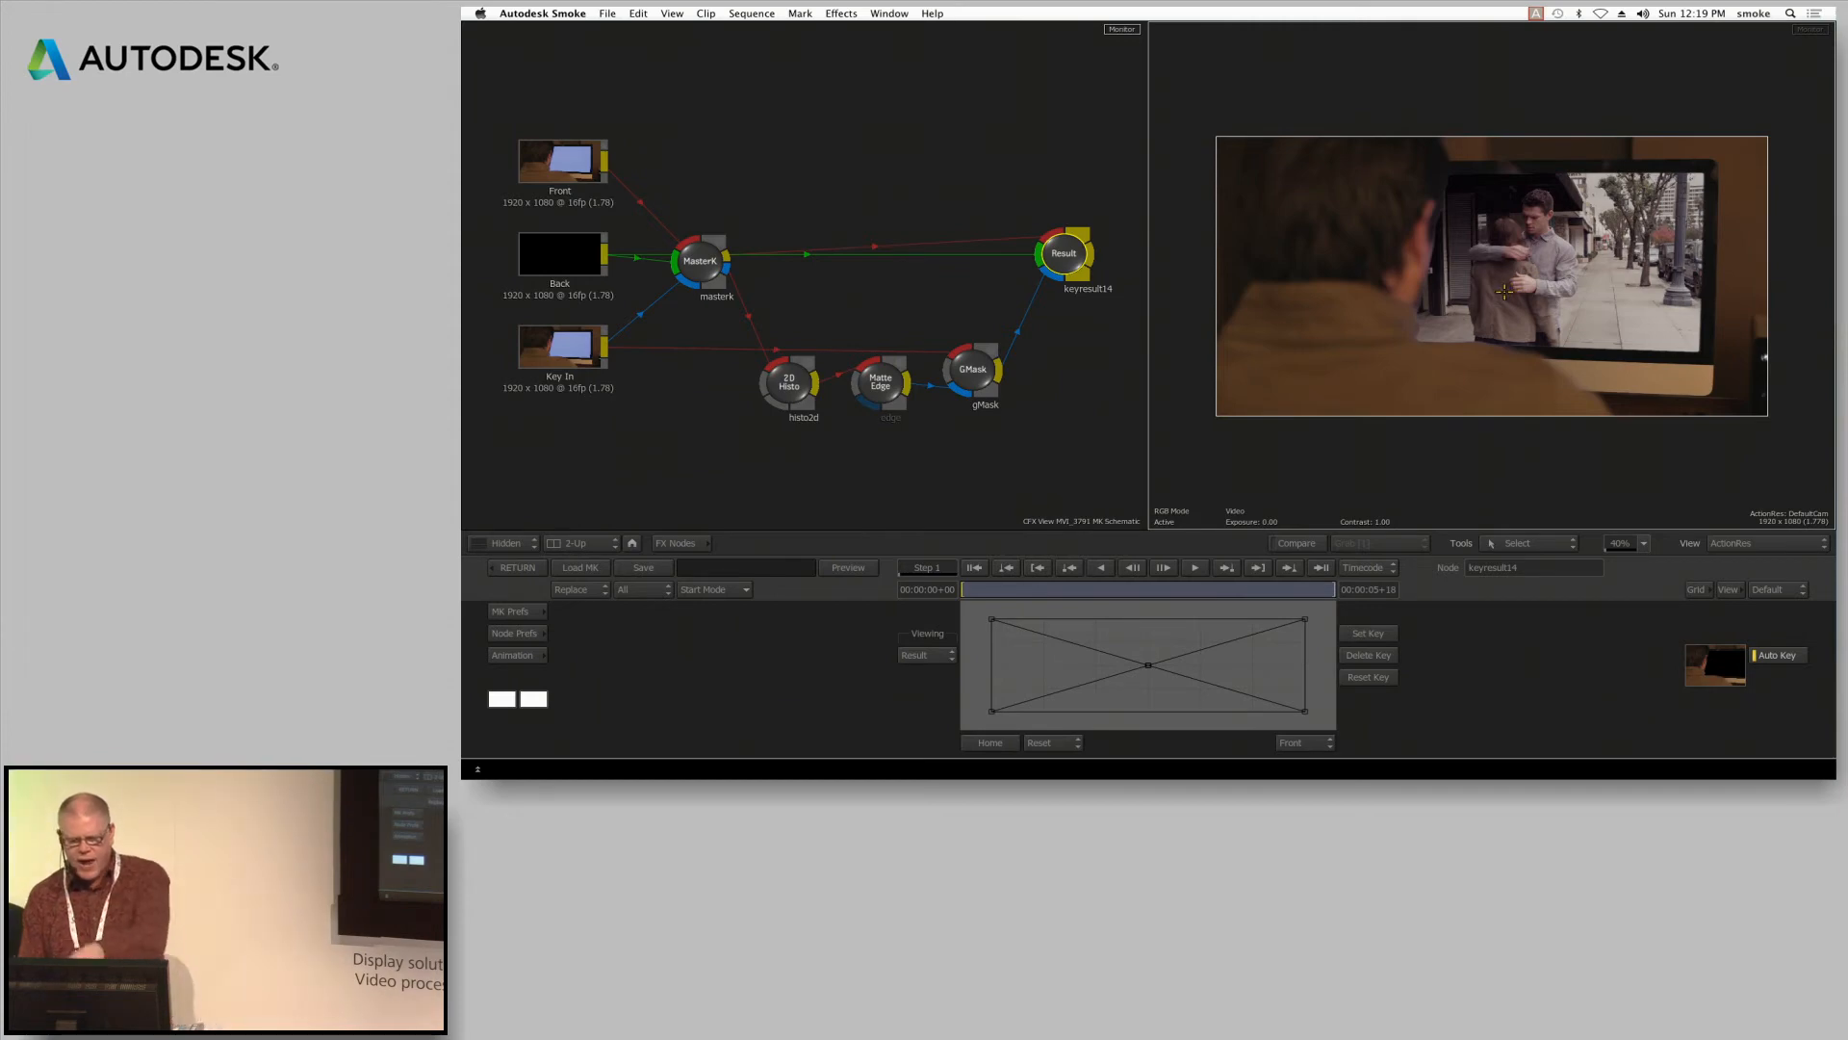
{"action": "key", "text": "ctrl+space"}
{"action": "left_click_drag", "start_coordinate": [1395, 316], "coordinate": [1507, 244]}
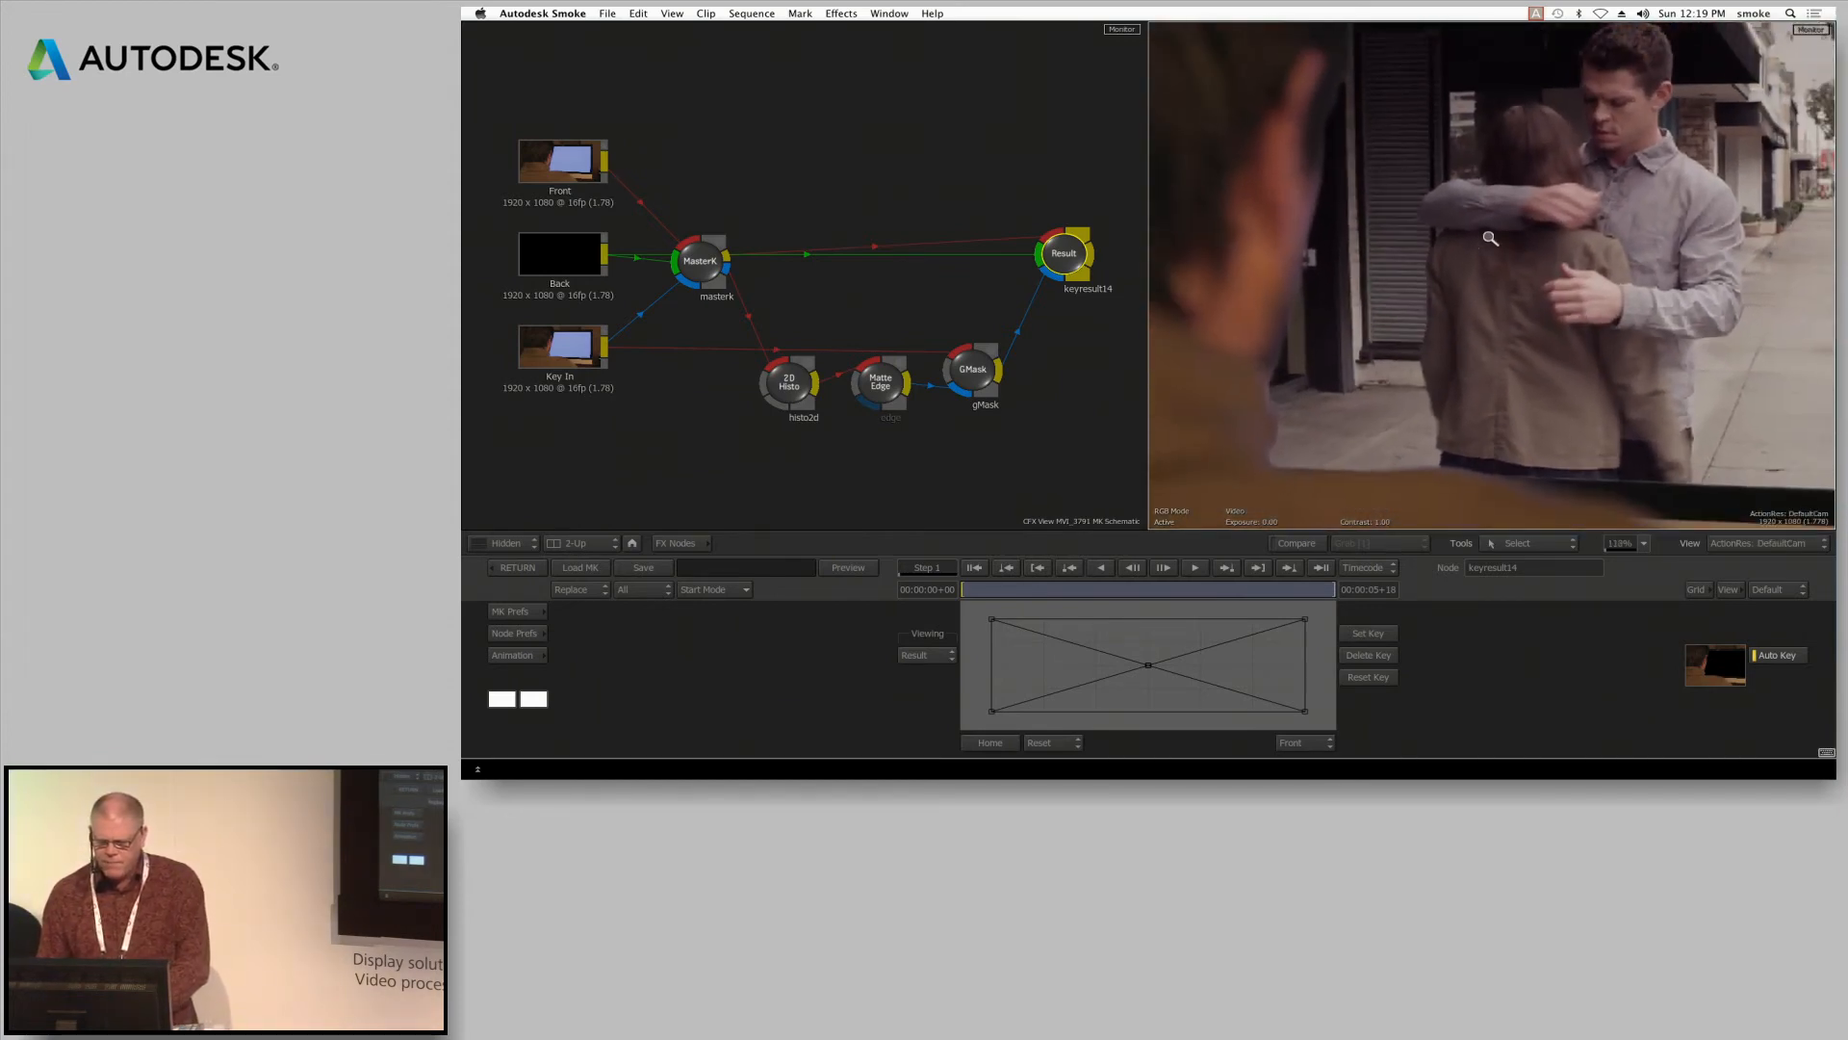
Toggle Auto CC off and back on in MasterK to compare the blue spill along the man's edges
{"action": "left_click", "coordinate": [695, 252]}
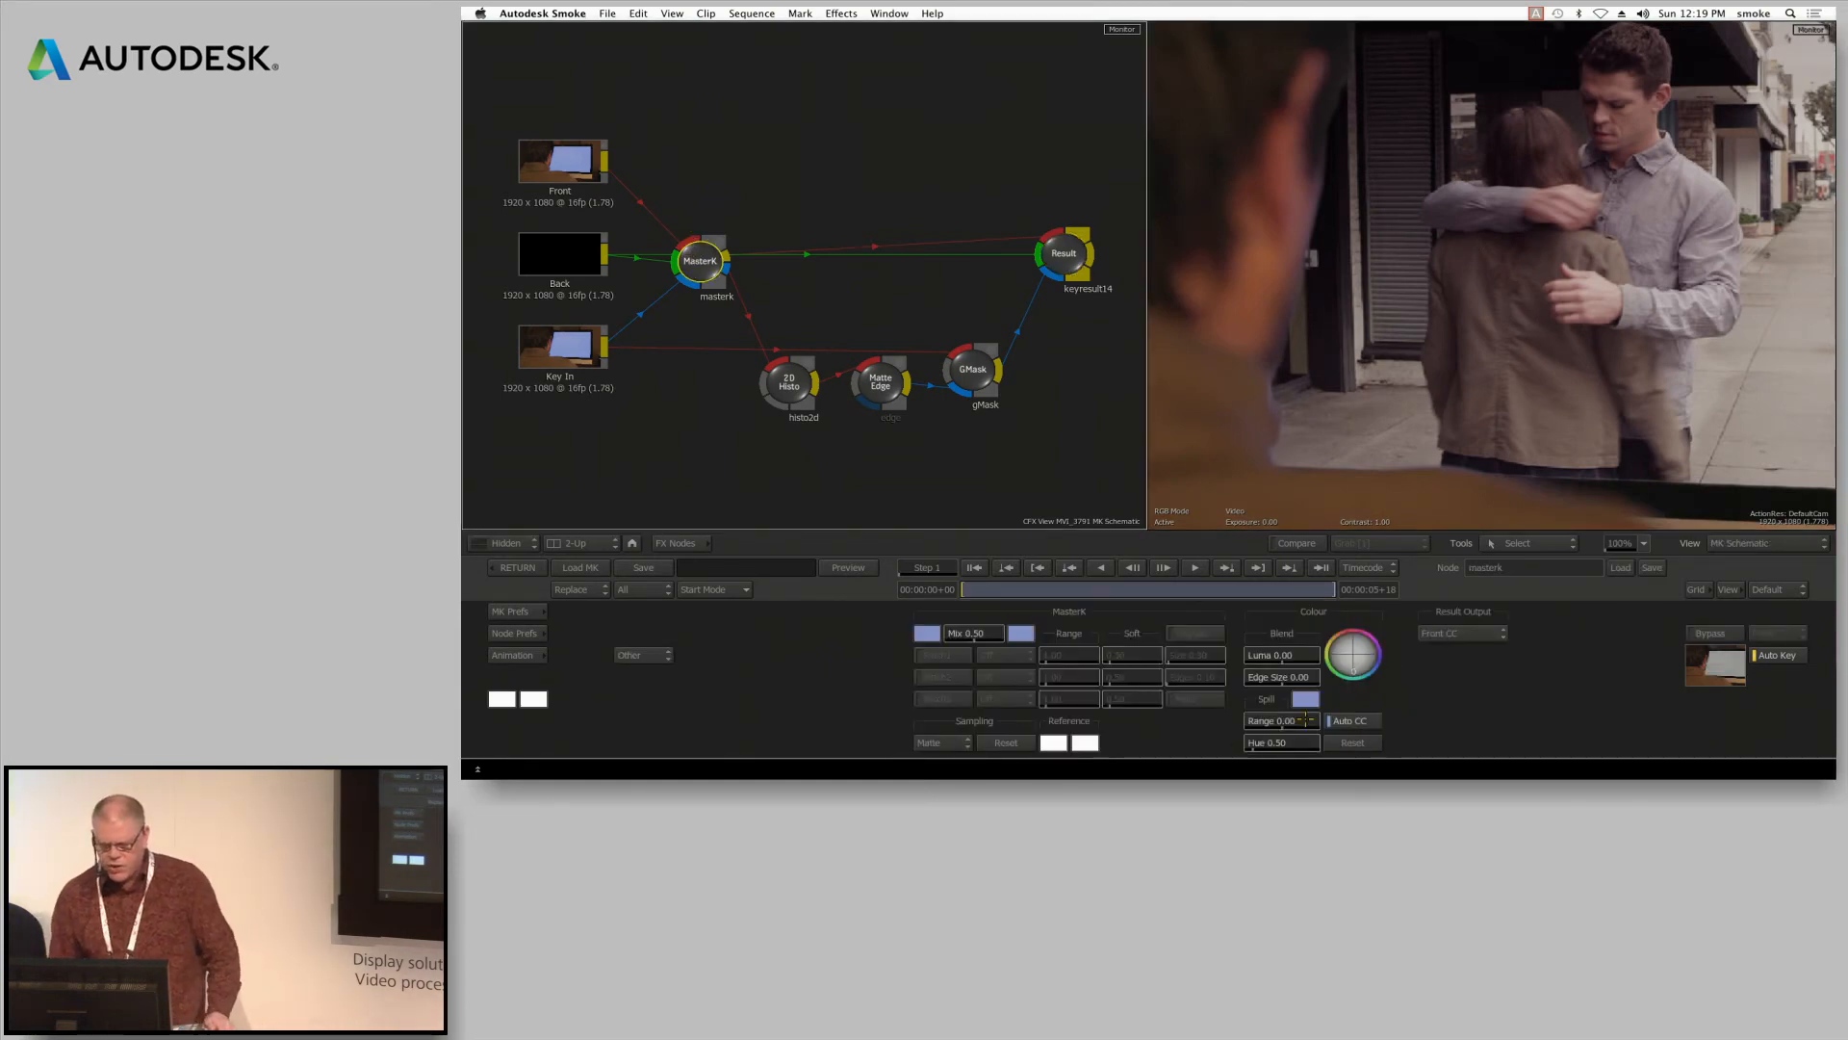
{"action": "left_click", "coordinate": [1356, 721]}
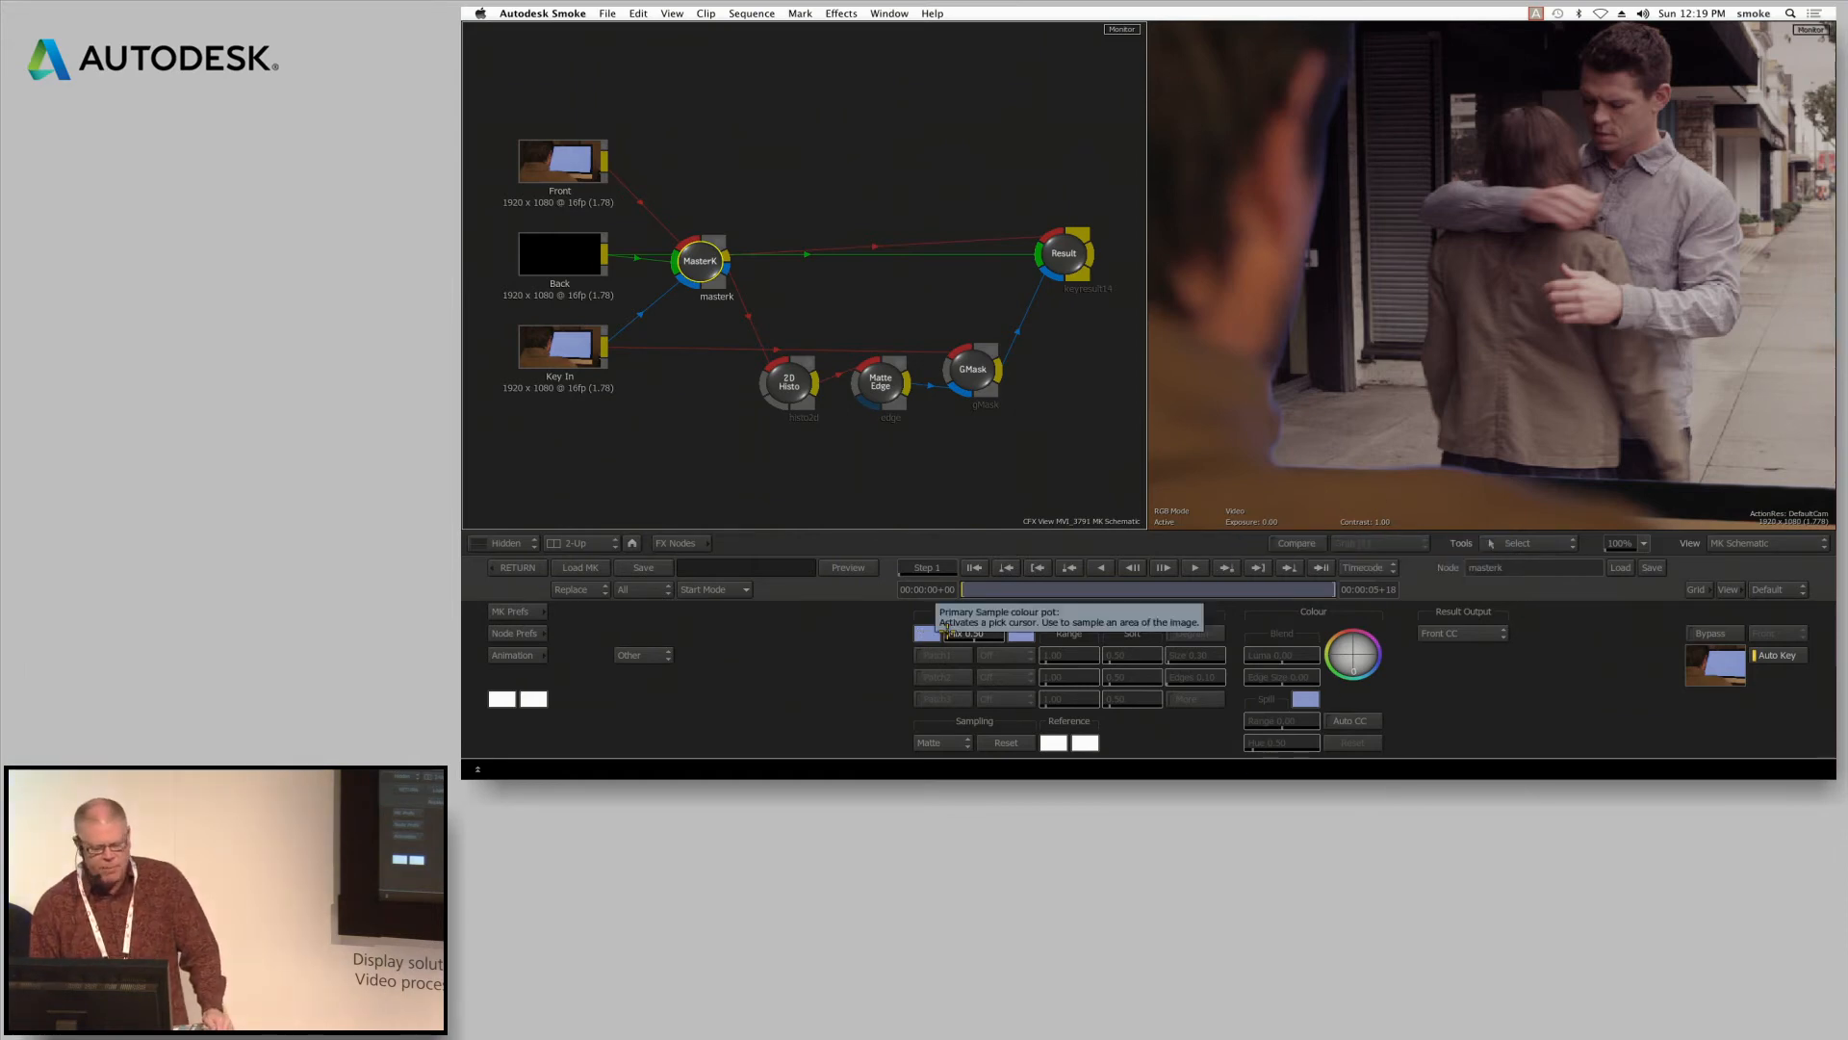
{"action": "left_click", "coordinate": [1367, 718]}
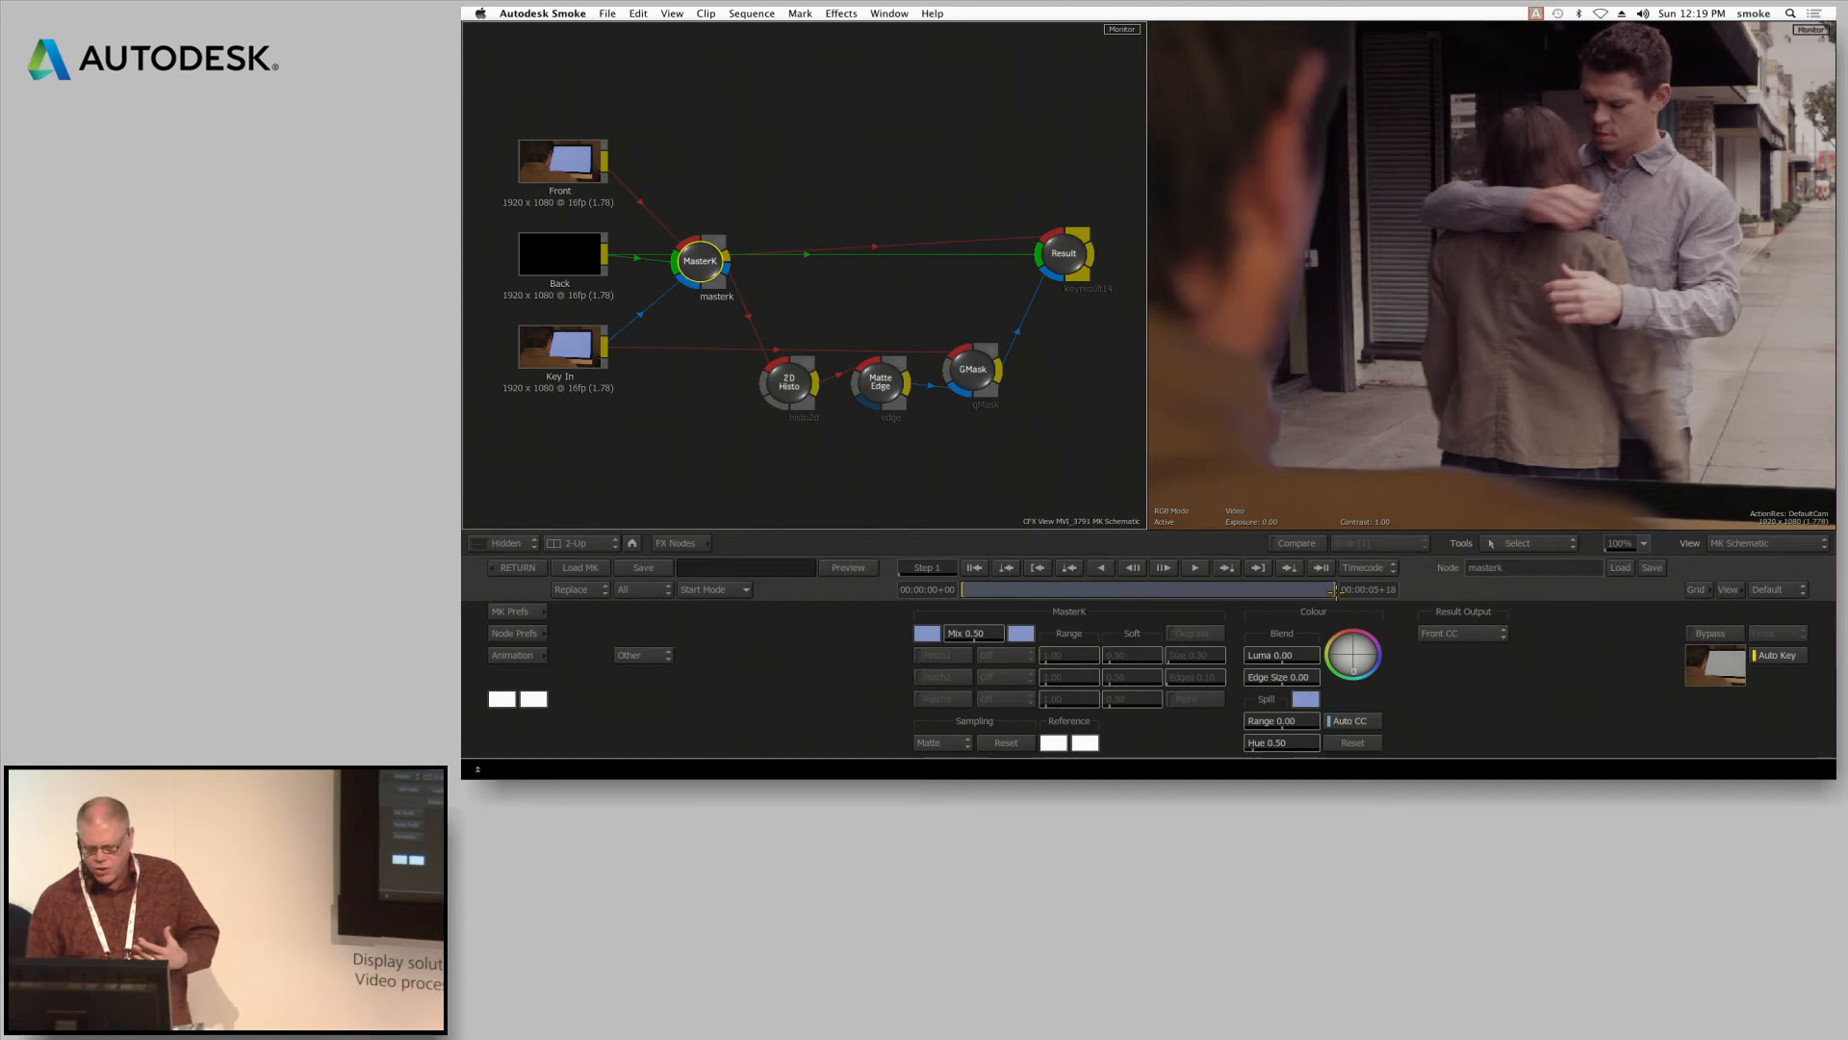
Shift the MasterK blend colour to tint the foreground edges, and return to the ConnectFX schematic
{"action": "mouse_move", "coordinate": [1360, 663]}
{"action": "left_mouse_down"}
{"action": "mouse_move", "coordinate": [1330, 611]}
{"action": "mouse_move", "coordinate": [1350, 18]}
{"action": "left_mouse_up"}
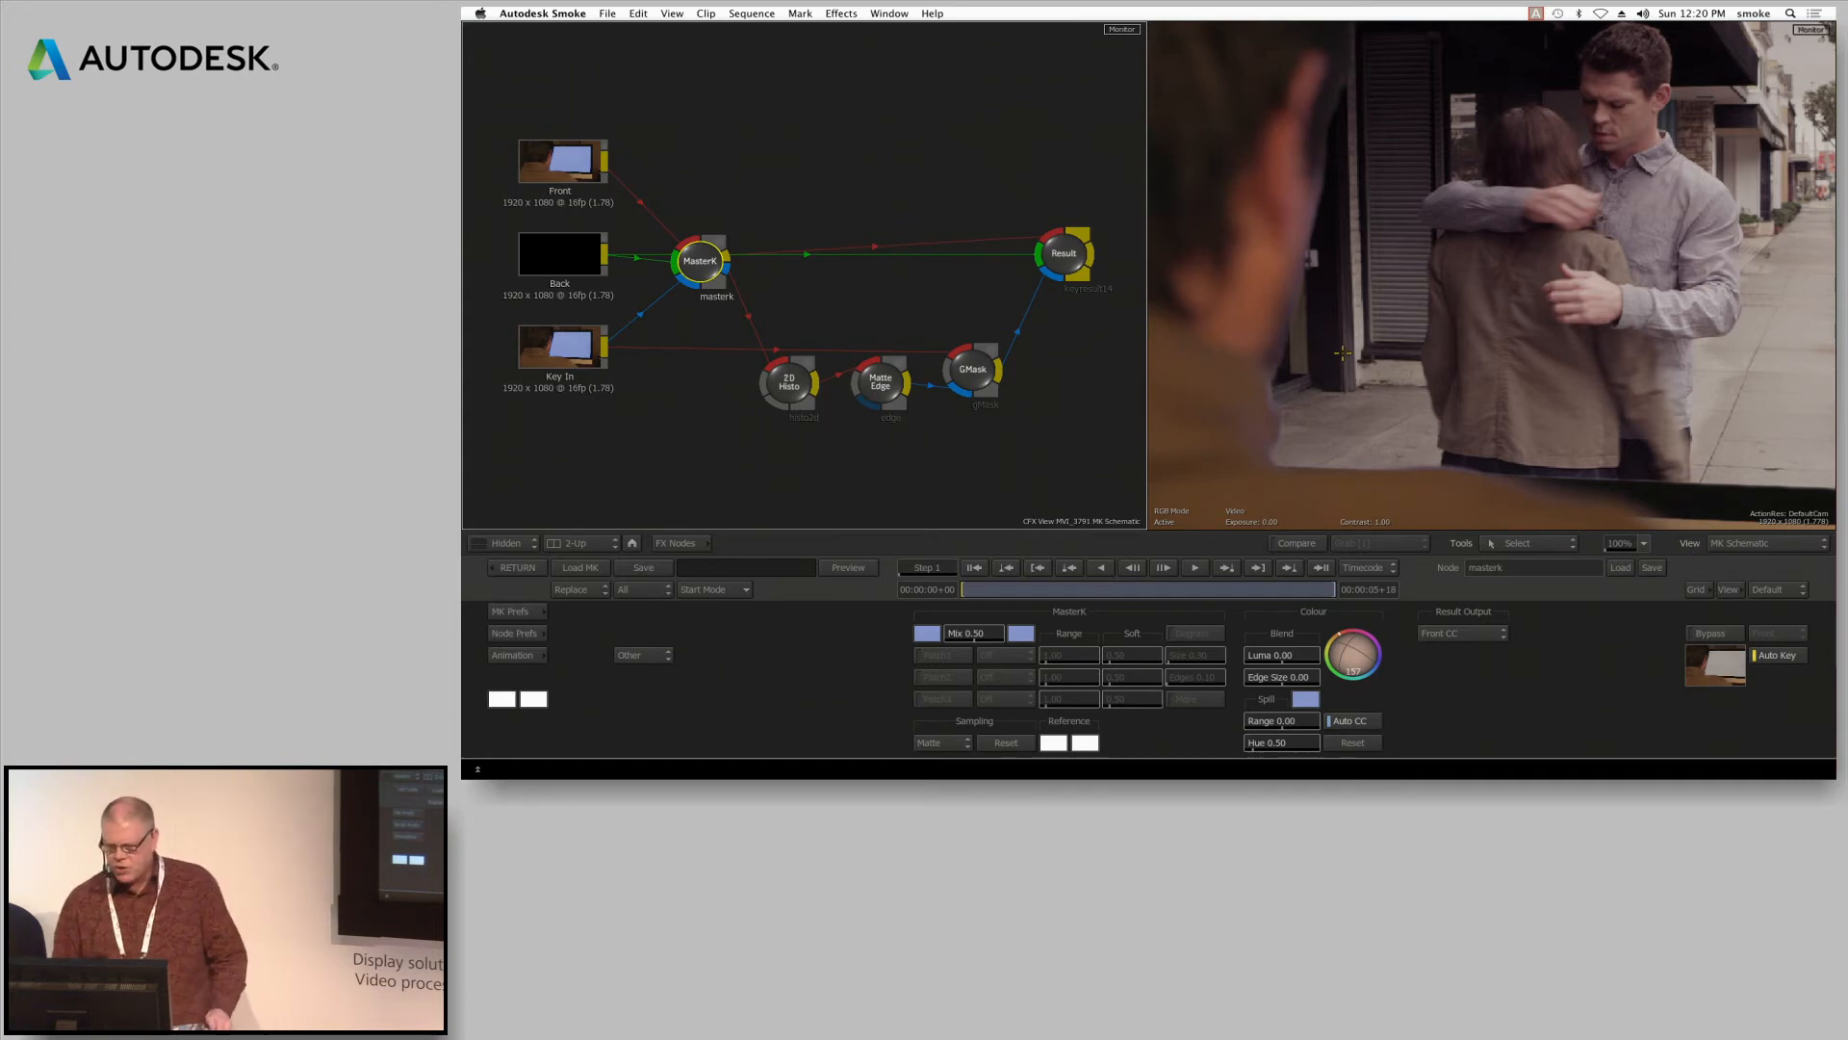
{"action": "left_click", "coordinate": [1646, 544]}
{"action": "left_click", "coordinate": [1641, 535]}
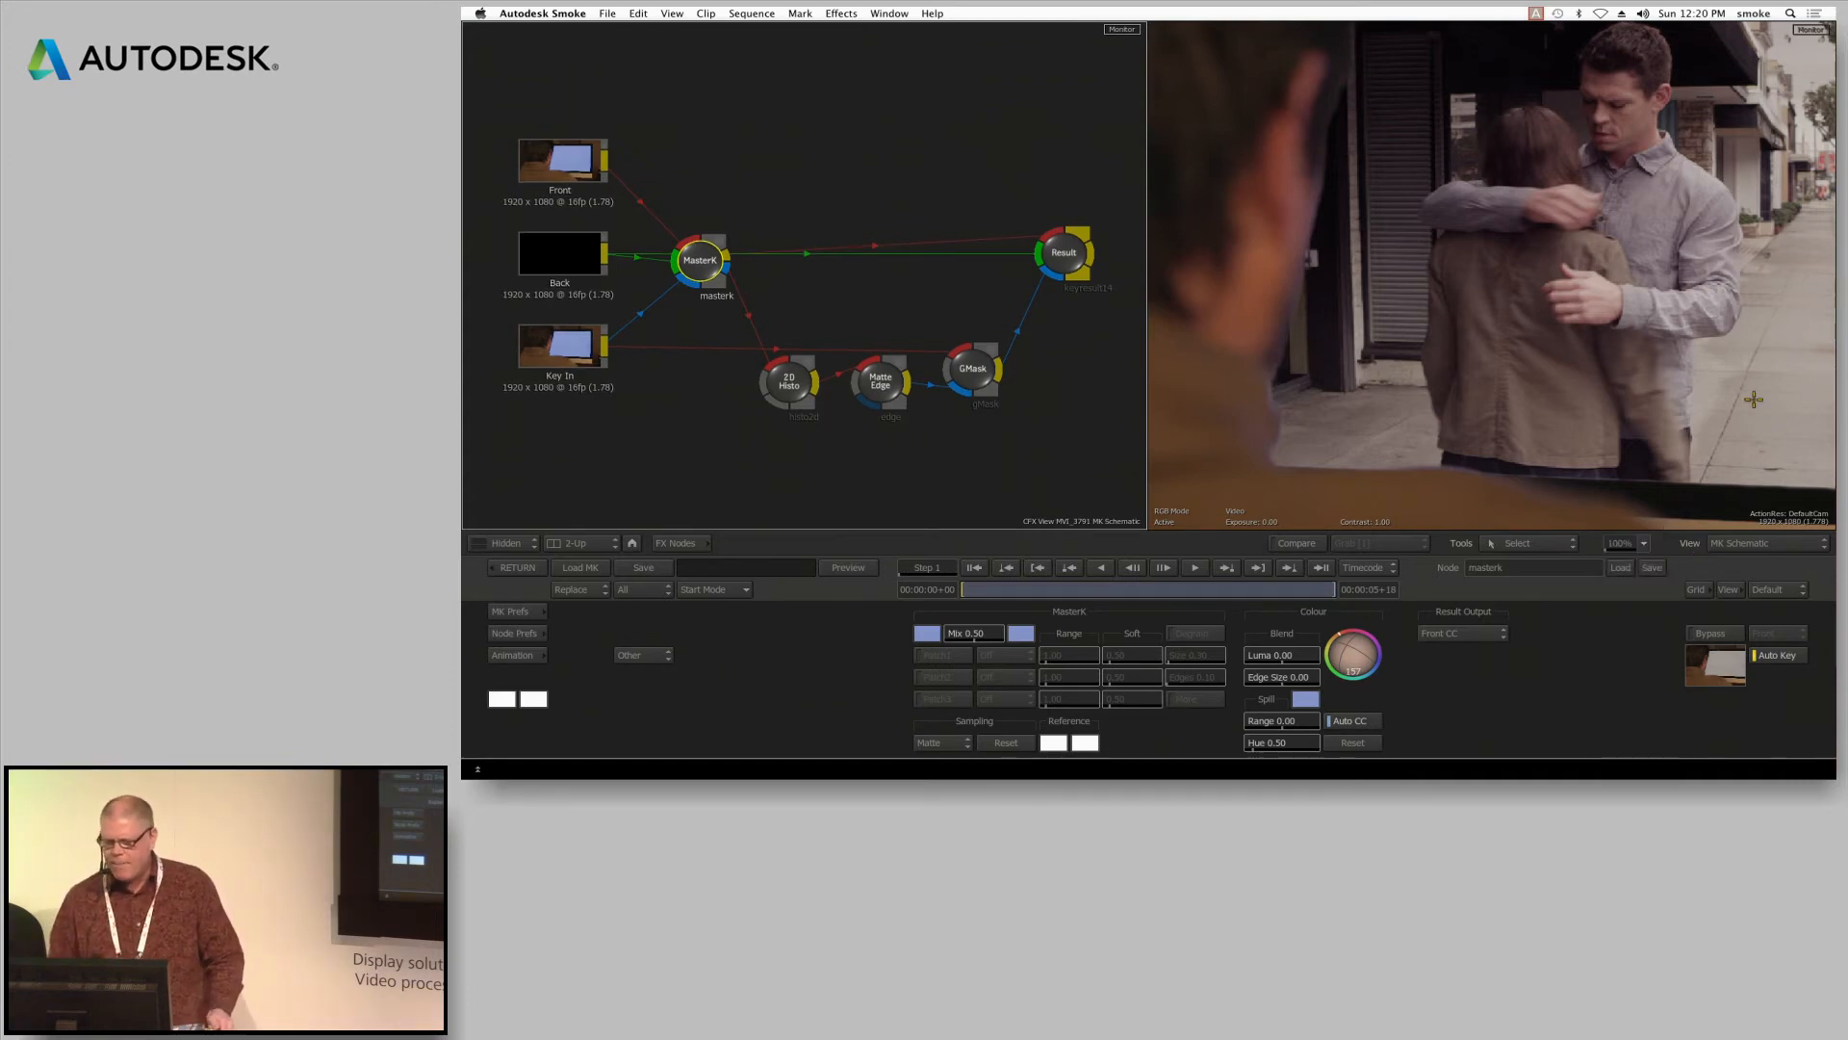
{"action": "left_click", "coordinate": [517, 567]}
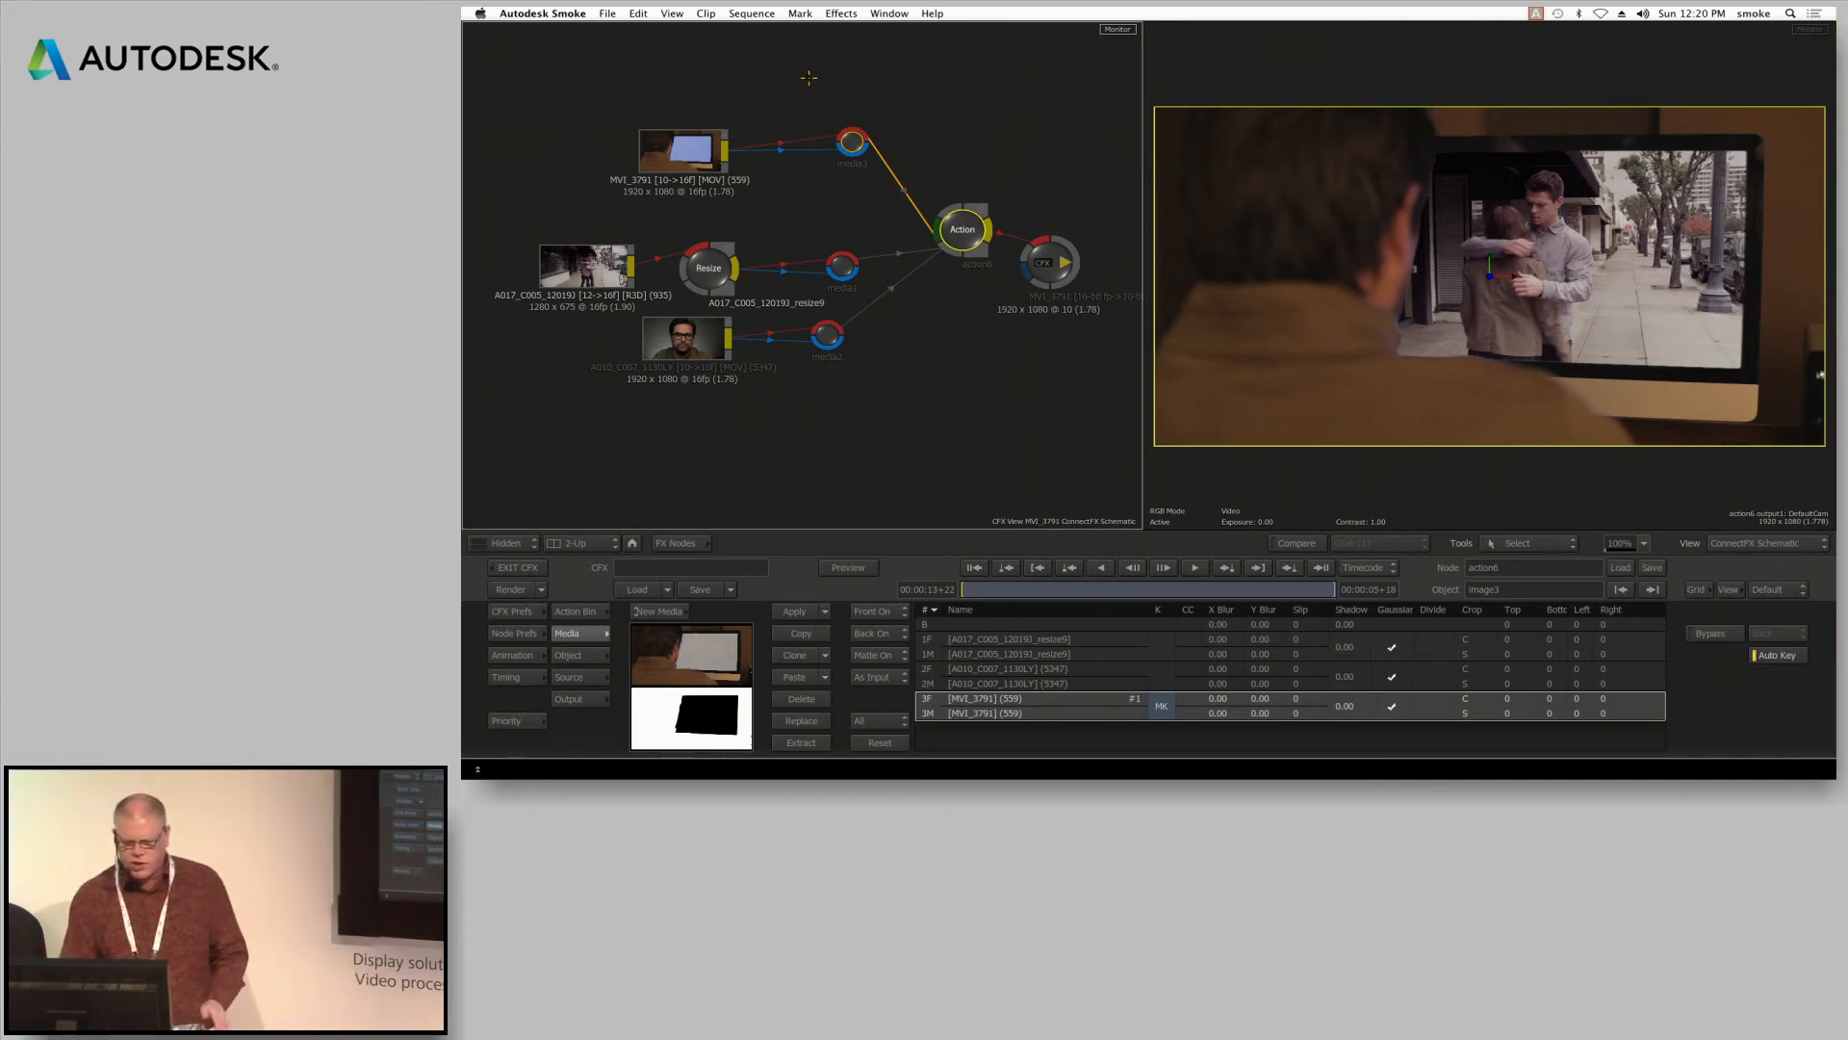
Enter the Action node's own schematic and select axis3, the axis of the keyed MVI_3791 image
{"action": "left_click_drag", "start_coordinate": [974, 239], "coordinate": [944, 240]}
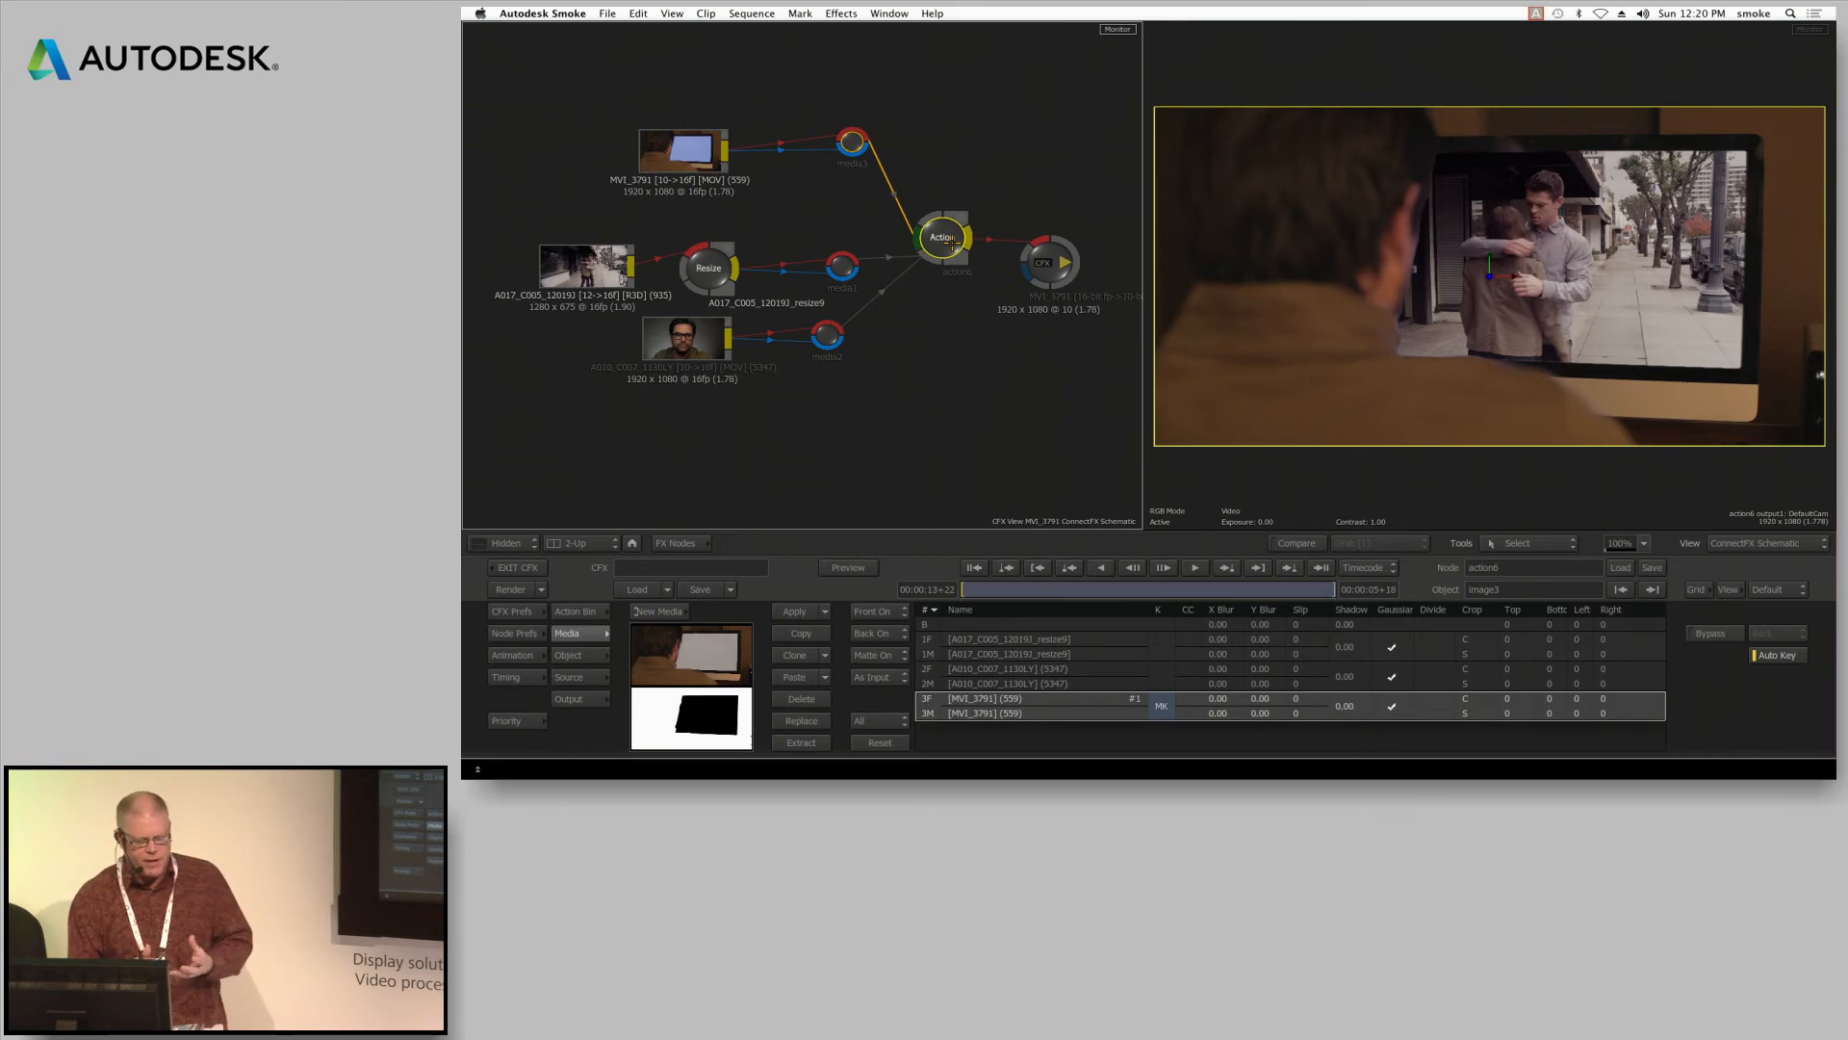
{"action": "double_click", "coordinate": [943, 227]}
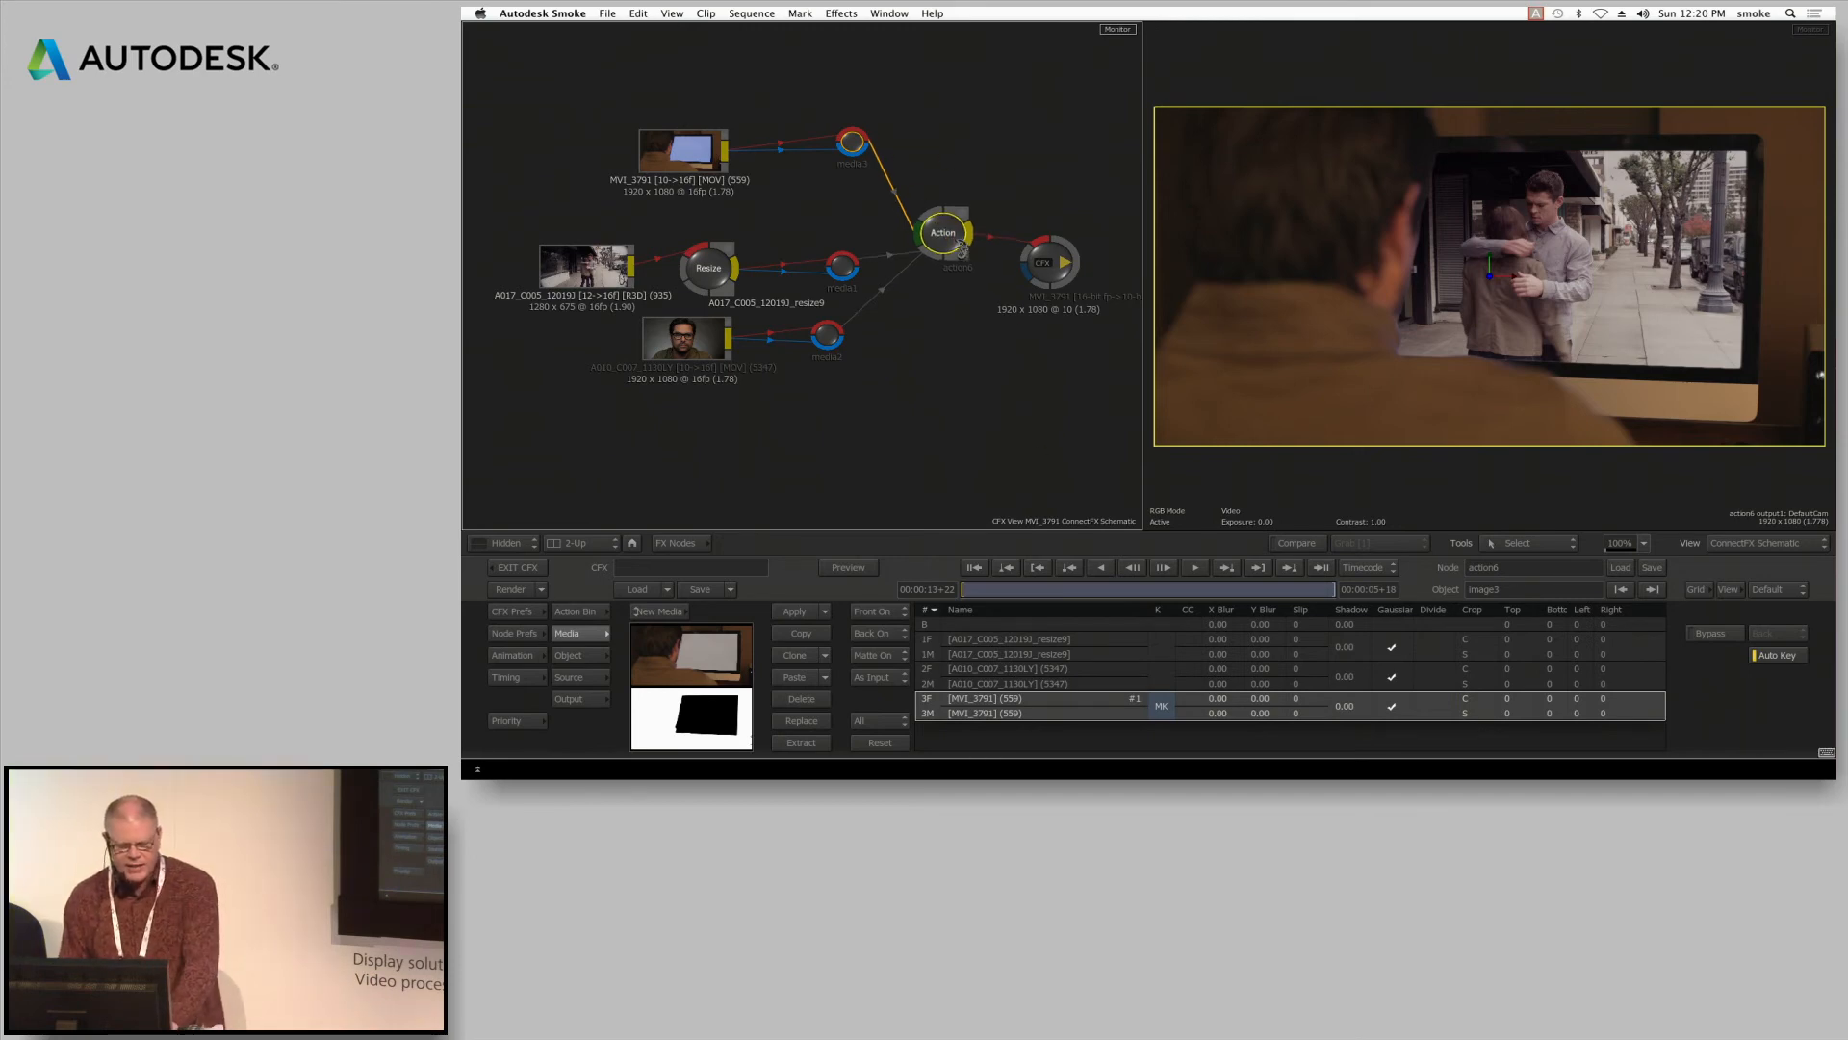
{"action": "mouse_move", "coordinate": [992, 270]}
{"action": "left_mouse_down"}
{"action": "mouse_move", "coordinate": [1031, 206]}
{"action": "mouse_move", "coordinate": [997, 238]}
{"action": "left_mouse_up"}
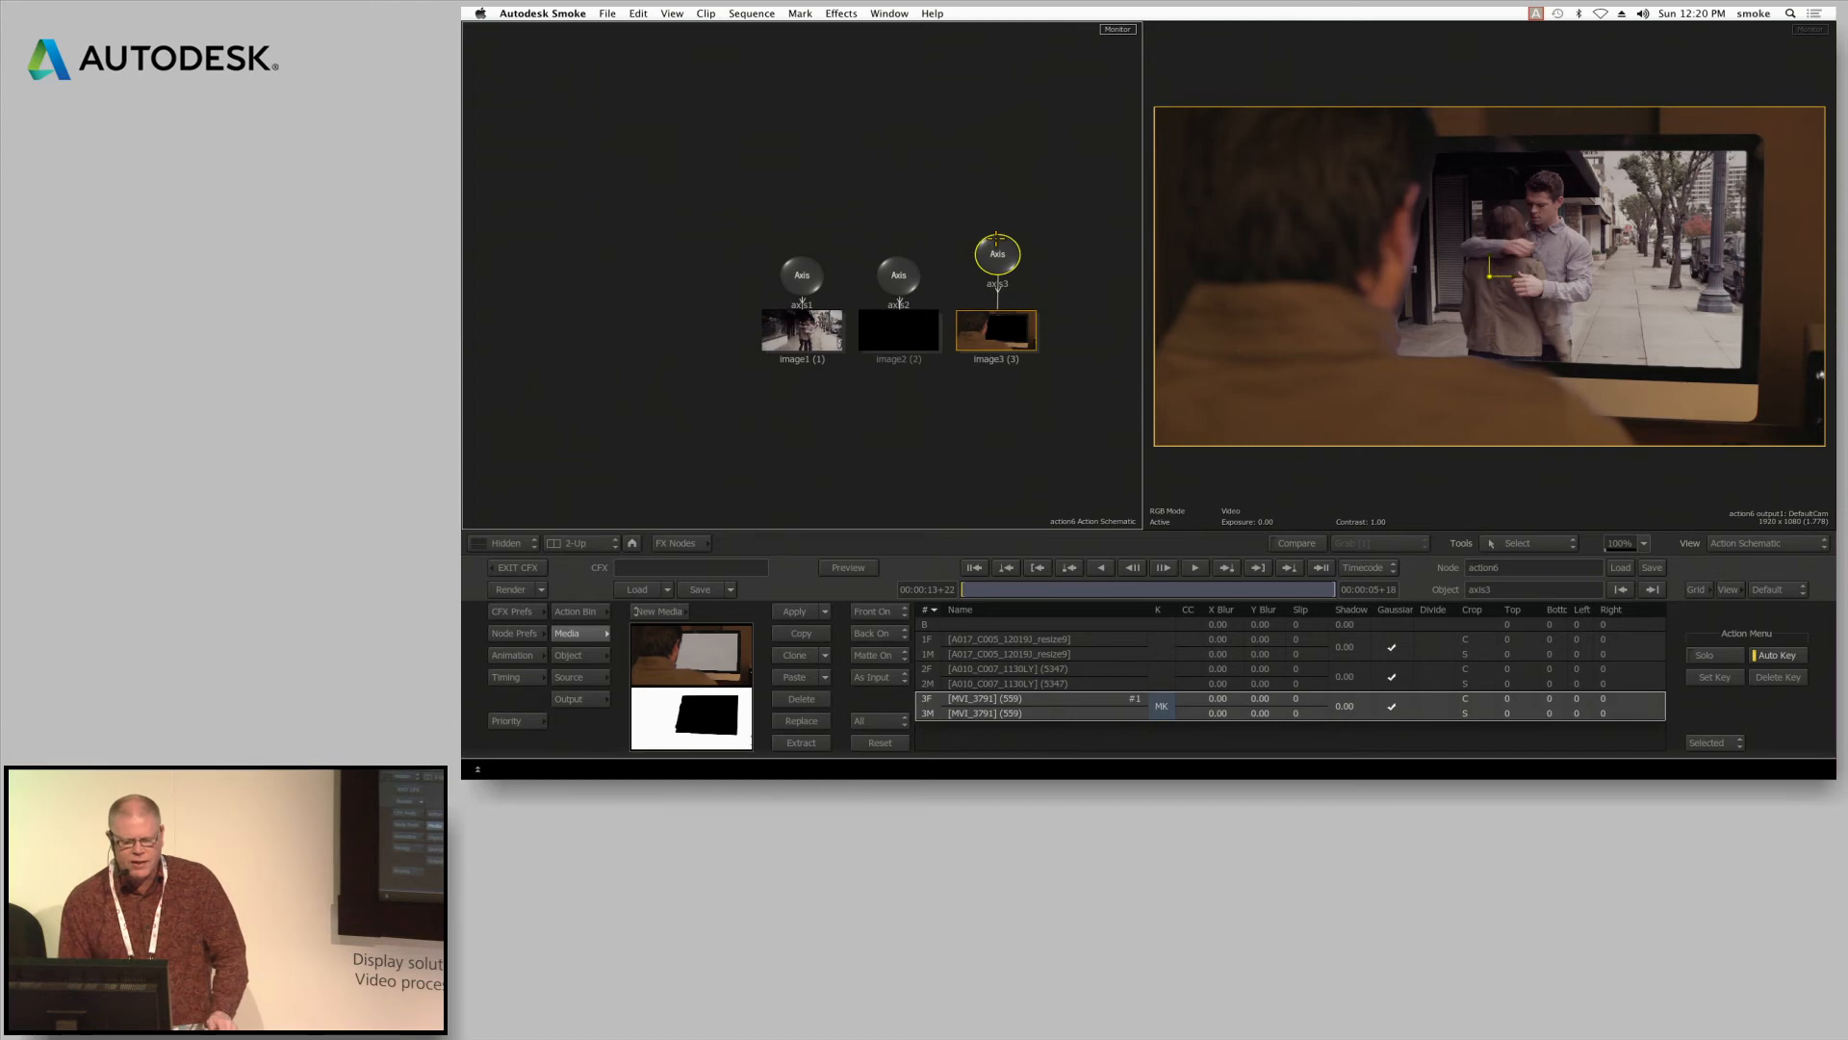
Try rotating axis3 around Y and moving it along Z in 3D space, undoing each change
{"action": "left_click", "coordinate": [568, 655]}
{"action": "left_click_drag", "start_coordinate": [705, 678], "coordinate": [749, 678]}
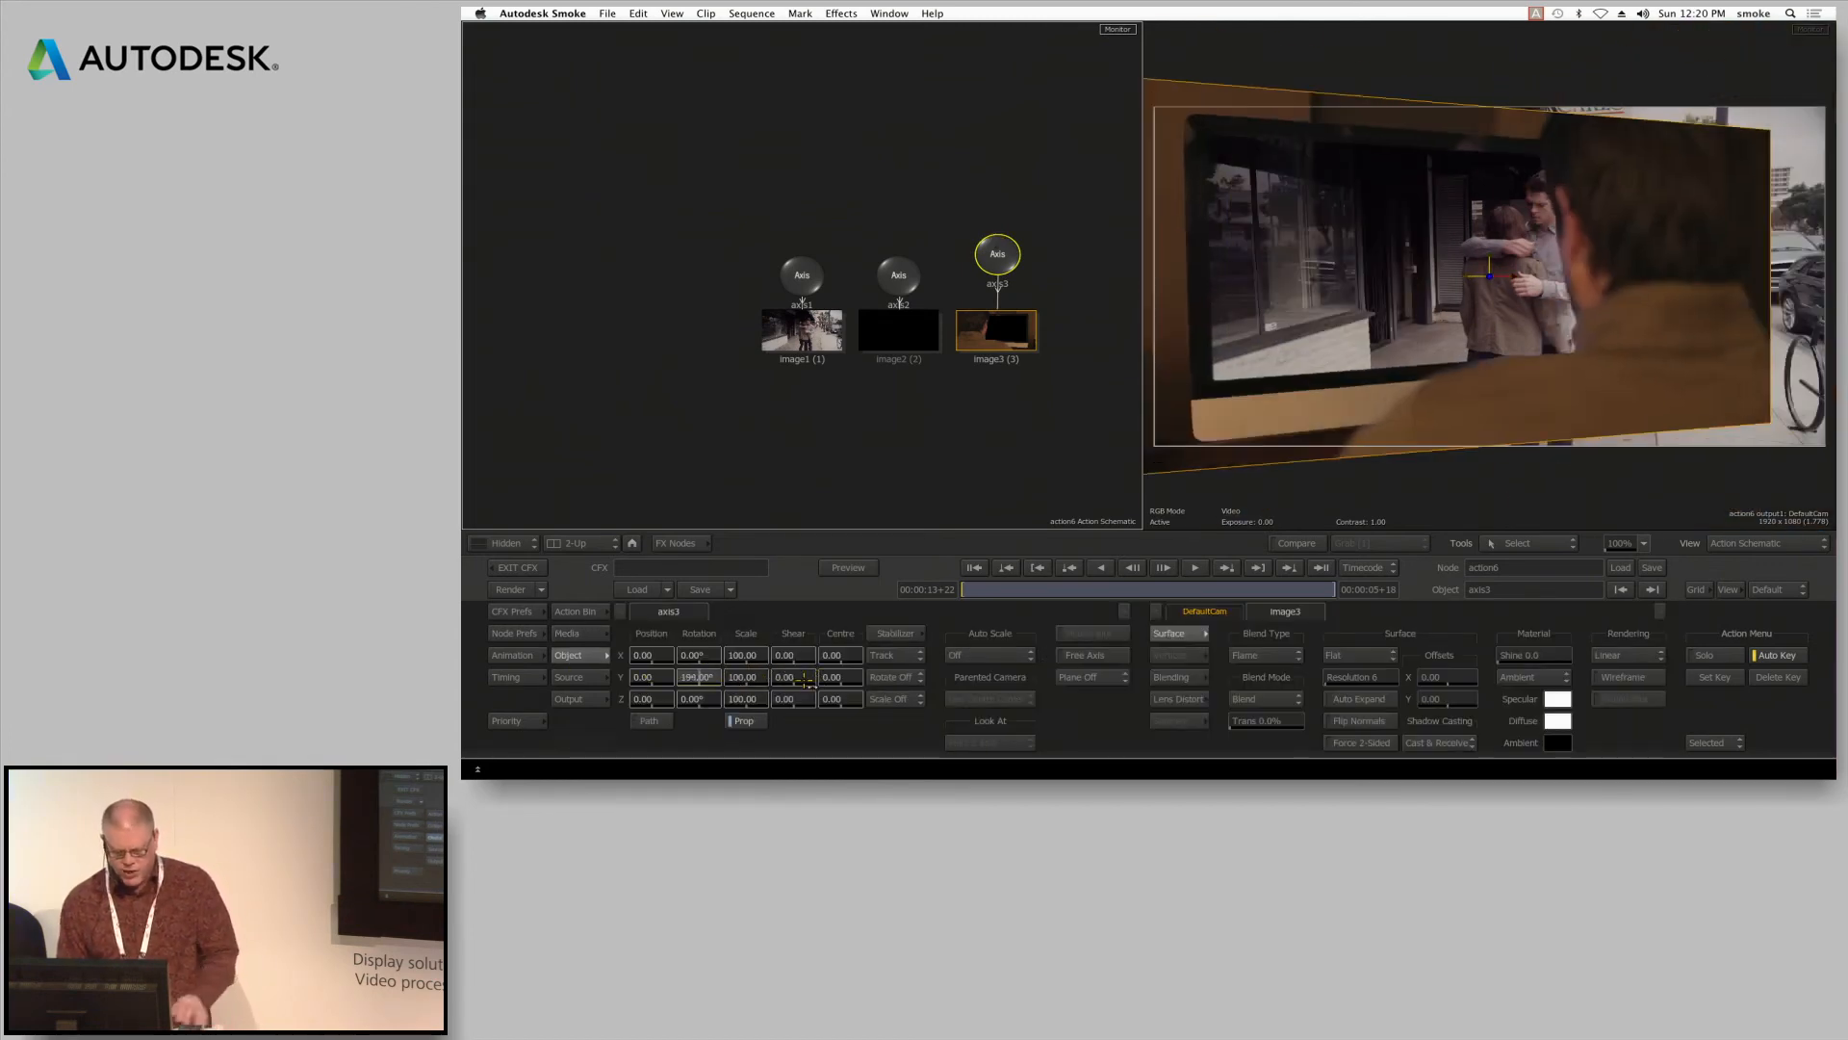
{"action": "key", "text": "super+z"}
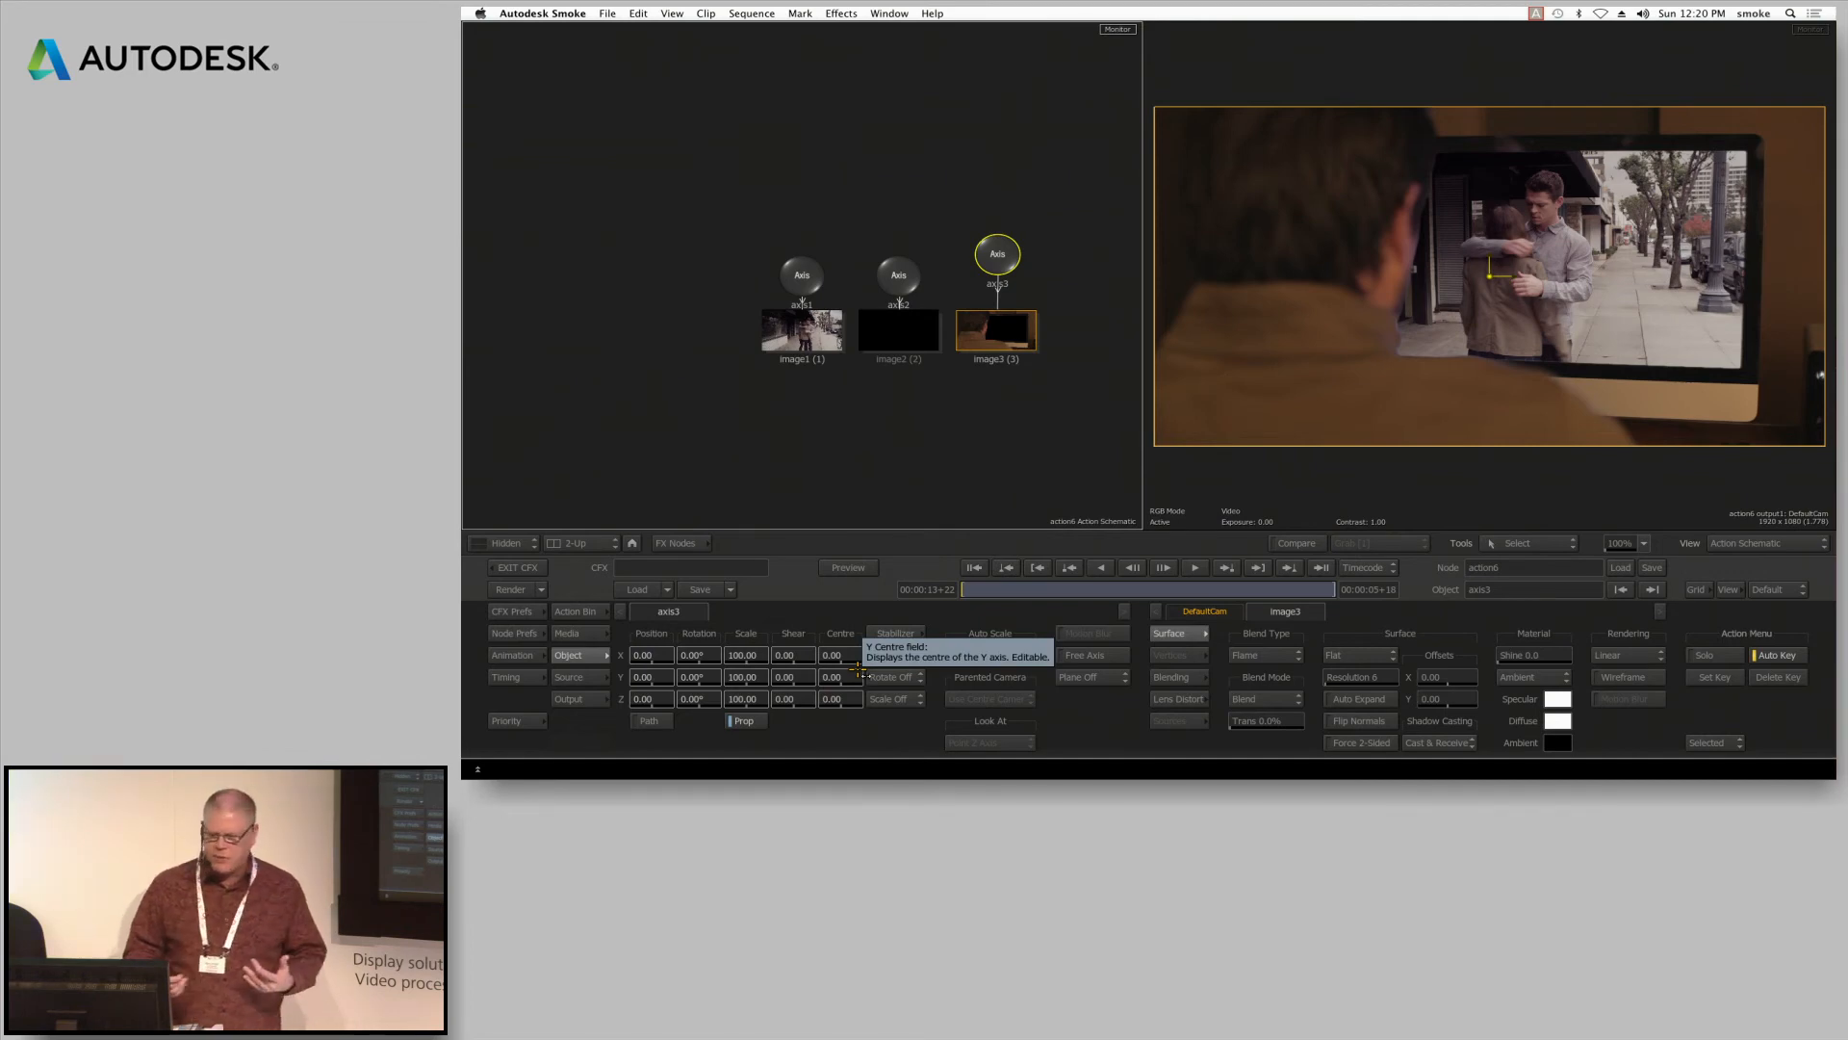
{"action": "left_click_drag", "start_coordinate": [1002, 257], "coordinate": [1002, 265]}
{"action": "left_click_drag", "start_coordinate": [647, 700], "coordinate": [869, 671]}
{"action": "key", "text": "super+z"}
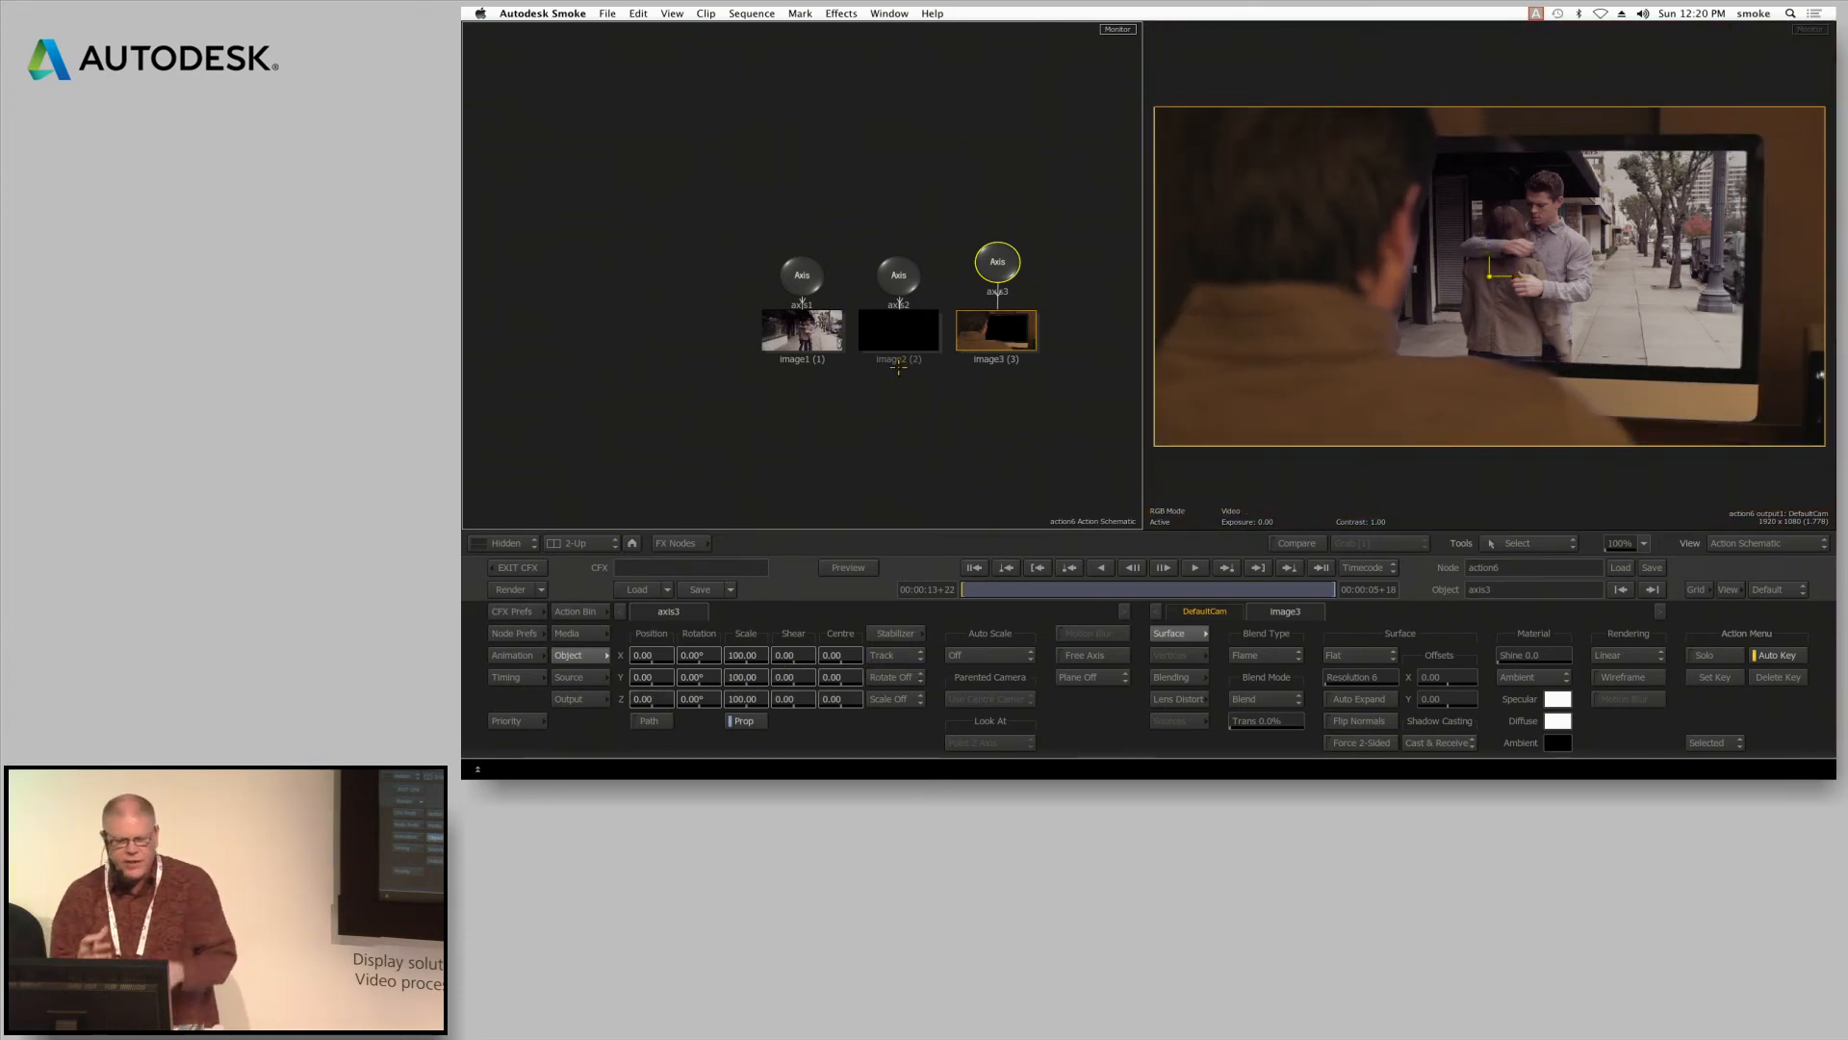
Show the Action scene from the Top view with the whole camera frustum in frame
{"action": "key", "text": "F5"}
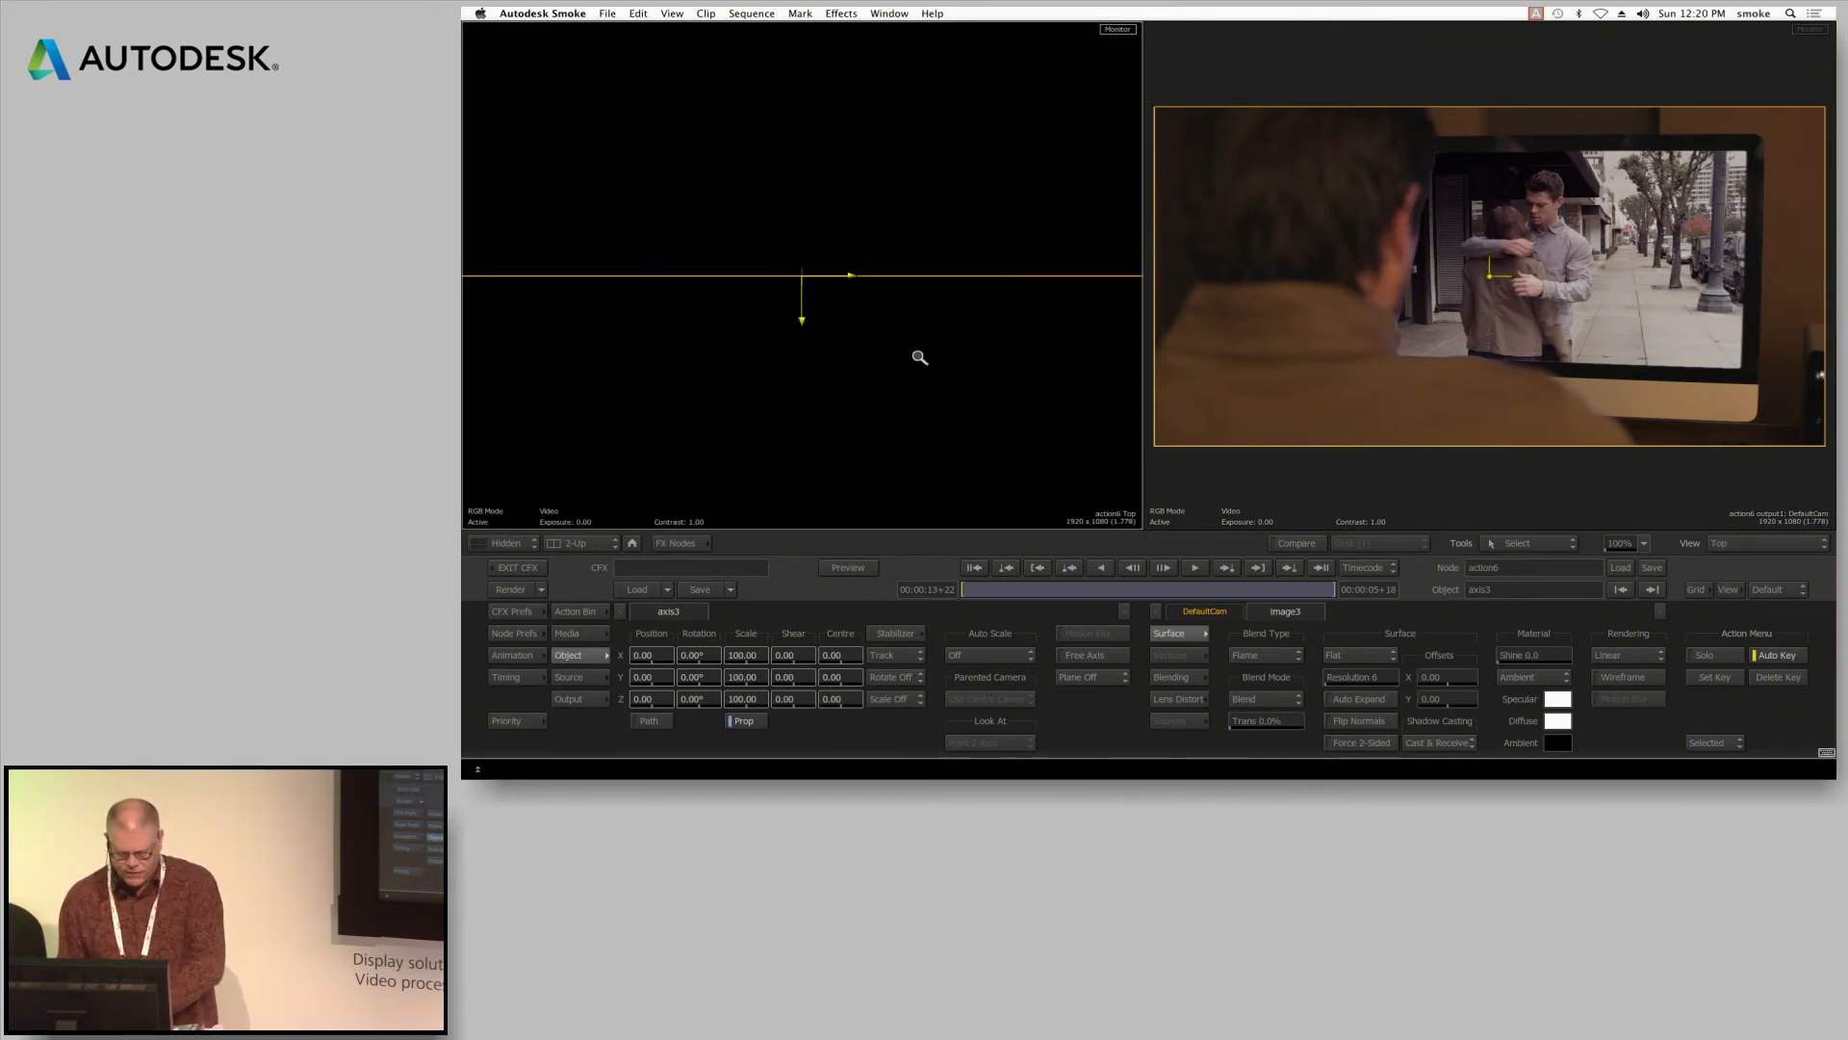
{"action": "left_click_drag", "start_coordinate": [934, 355], "coordinate": [677, 478]}
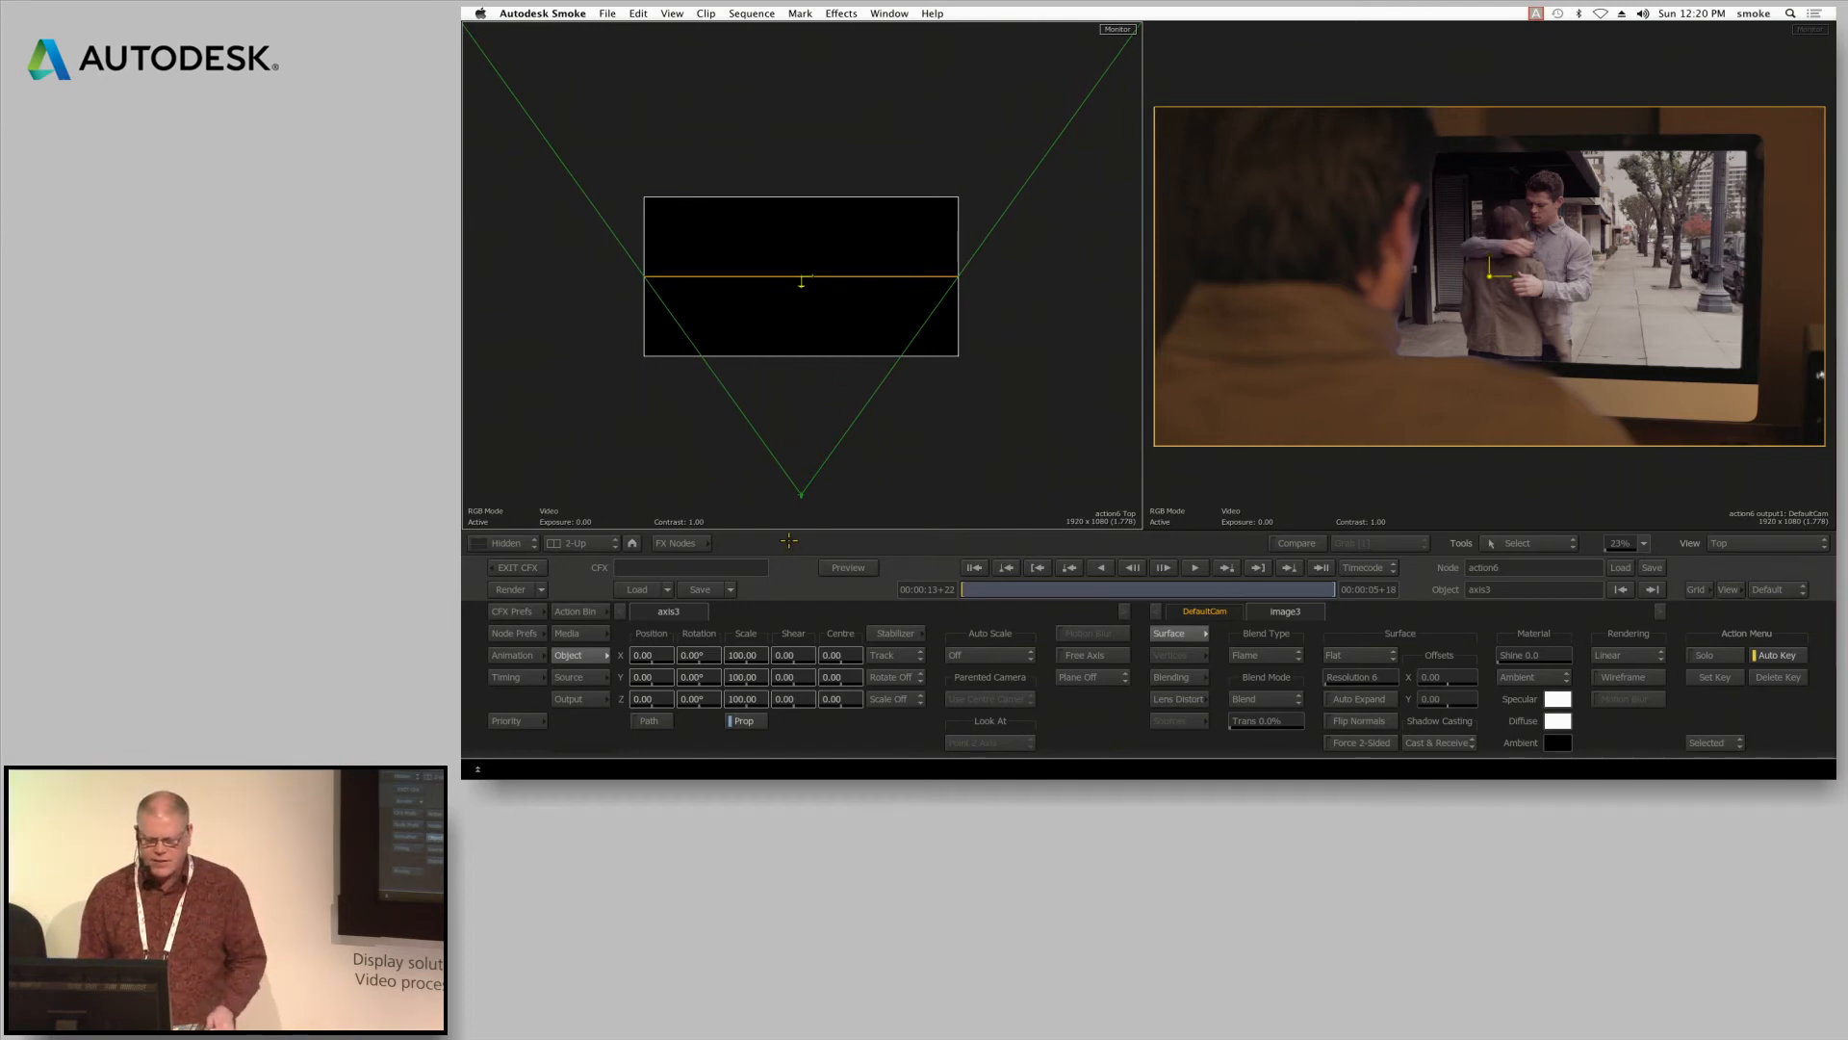
Try moving the default camera sideways in the Top view, undo the move, and reselect axis3
{"action": "left_click_drag", "start_coordinate": [802, 493], "coordinate": [913, 495]}
{"action": "key", "text": "super+z"}
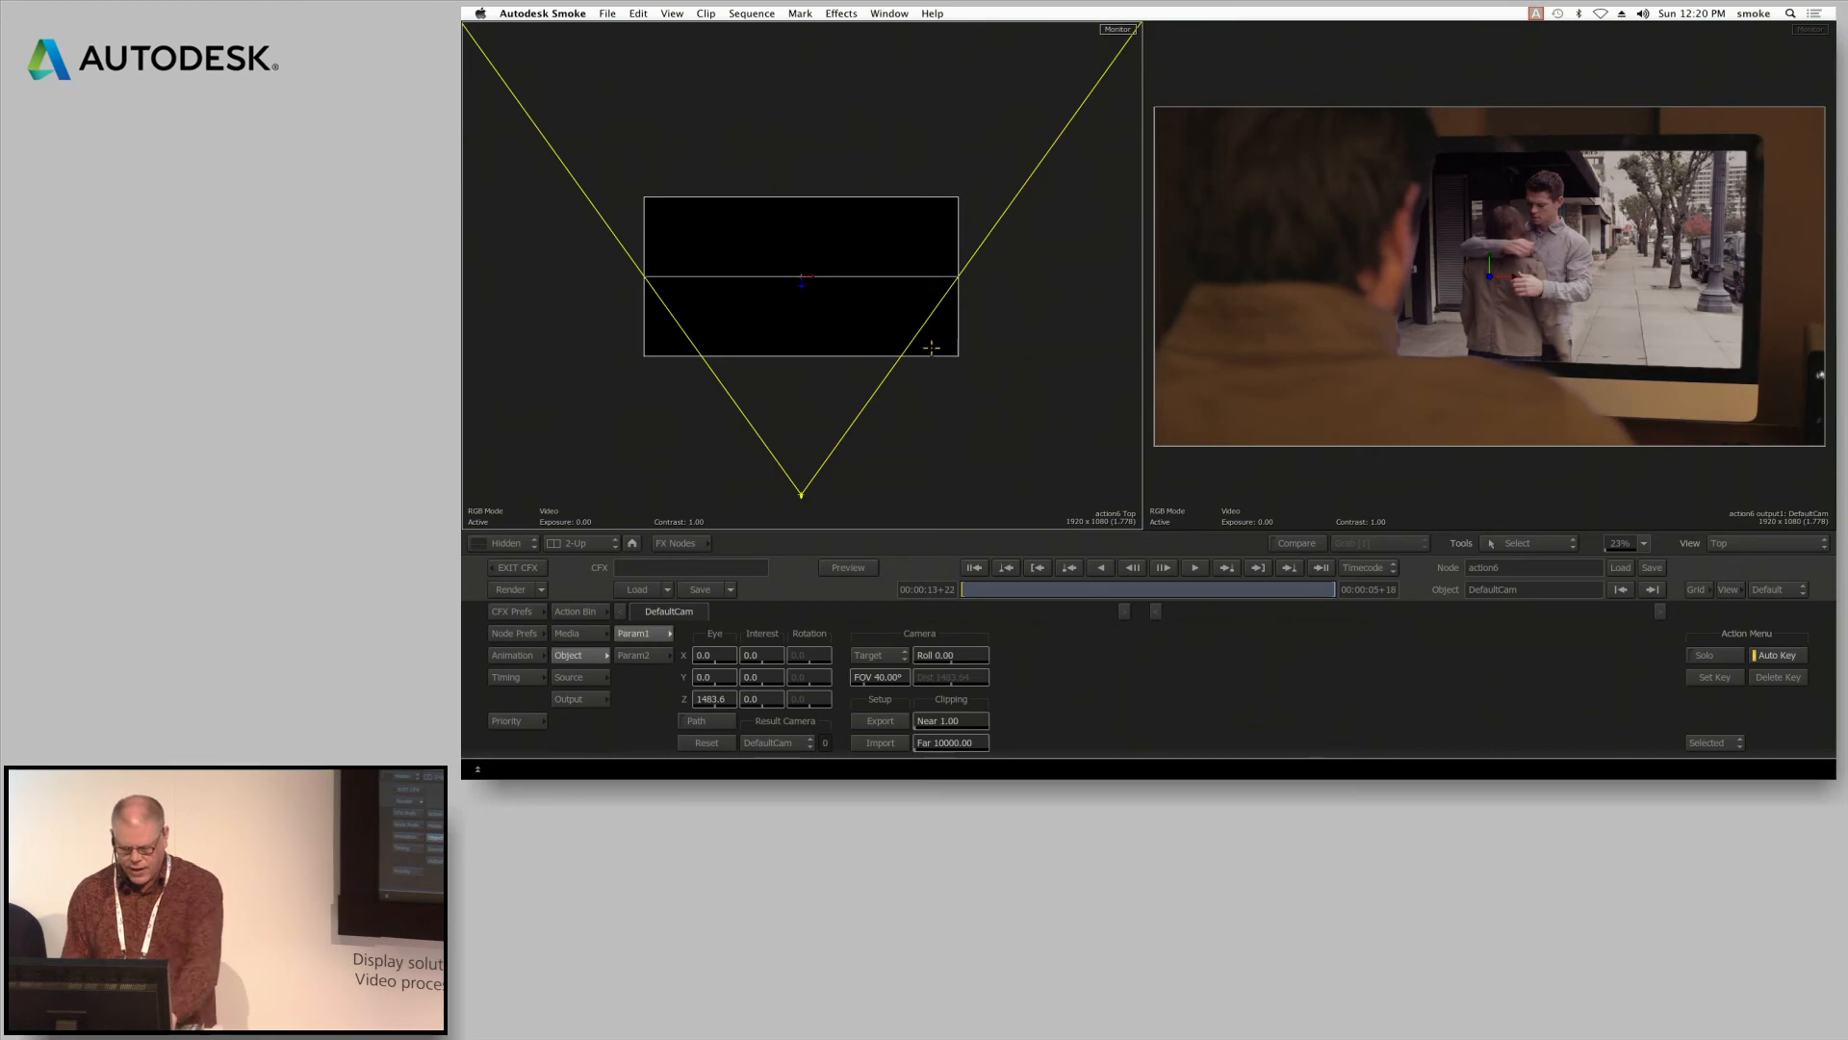
{"action": "key", "text": "Escape"}
{"action": "left_click", "coordinate": [995, 266]}
{"action": "key", "text": "Escape"}
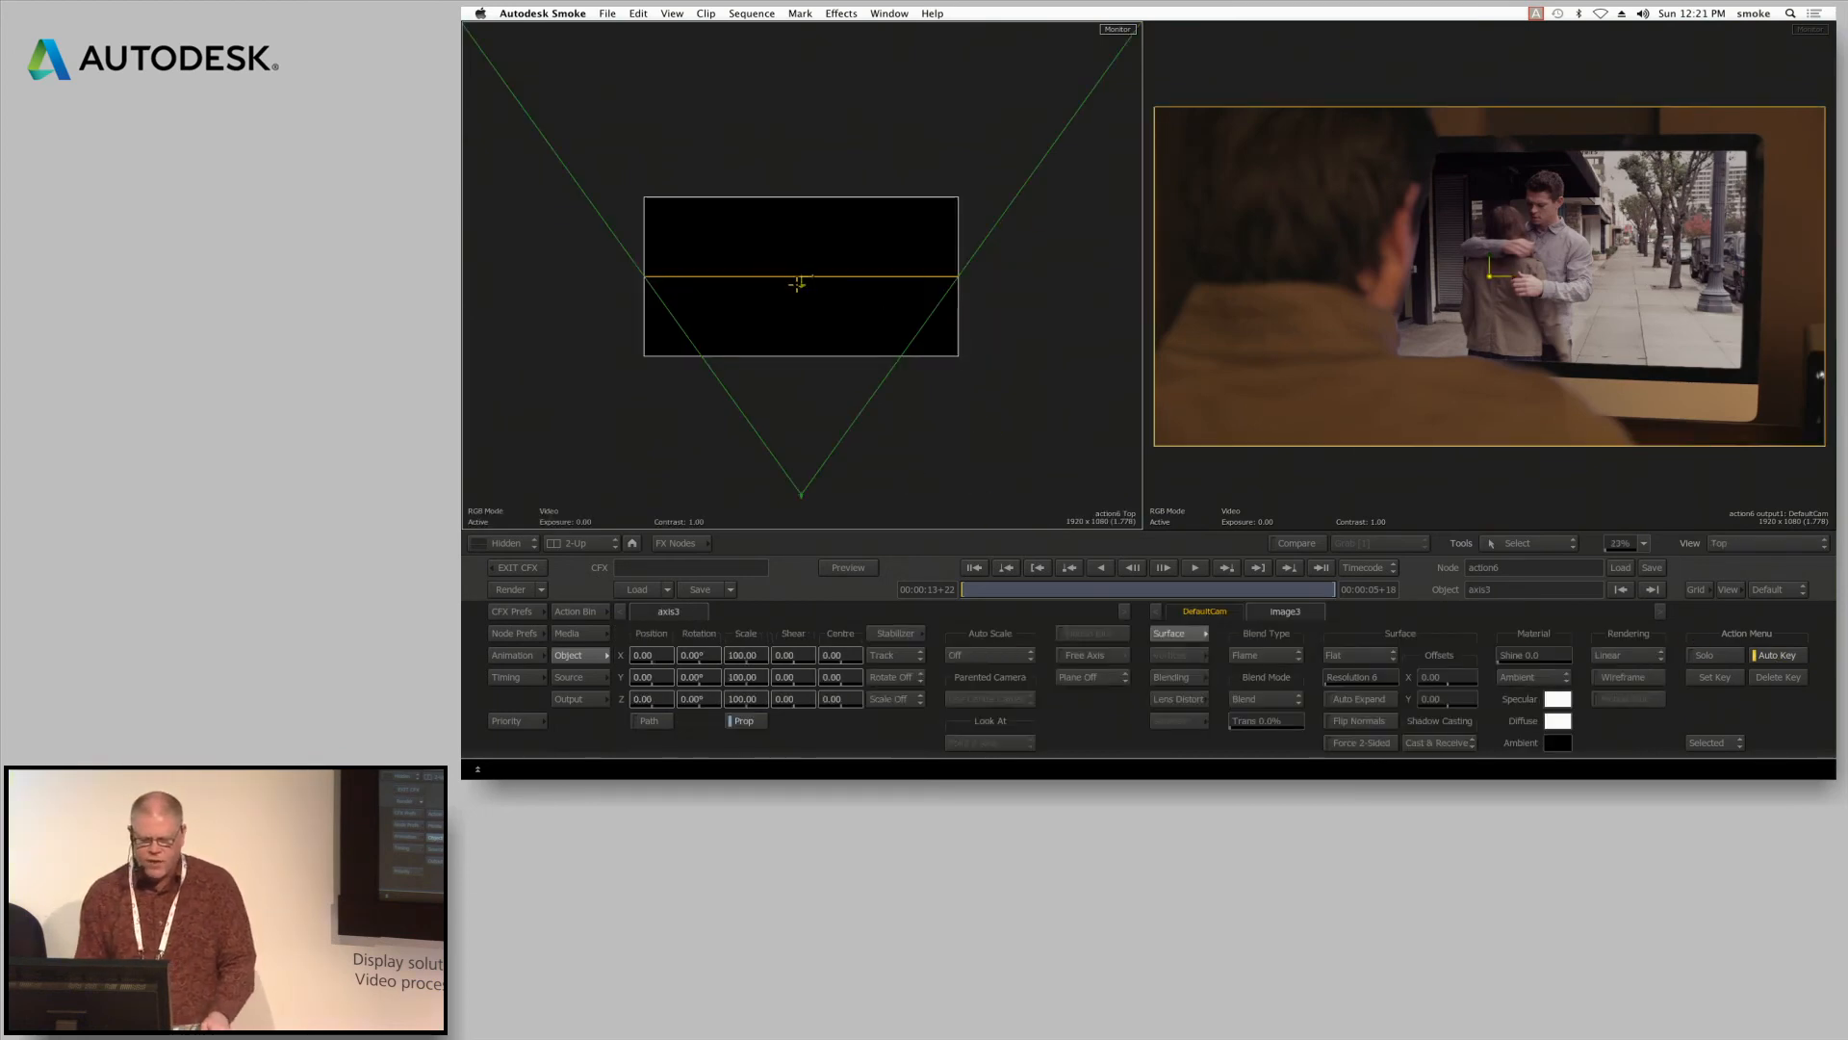
Pull axis3 toward the camera along Z to about 1282.83 and advance to 00:00:16+21
{"action": "left_click_drag", "start_coordinate": [799, 284], "coordinate": [802, 466]}
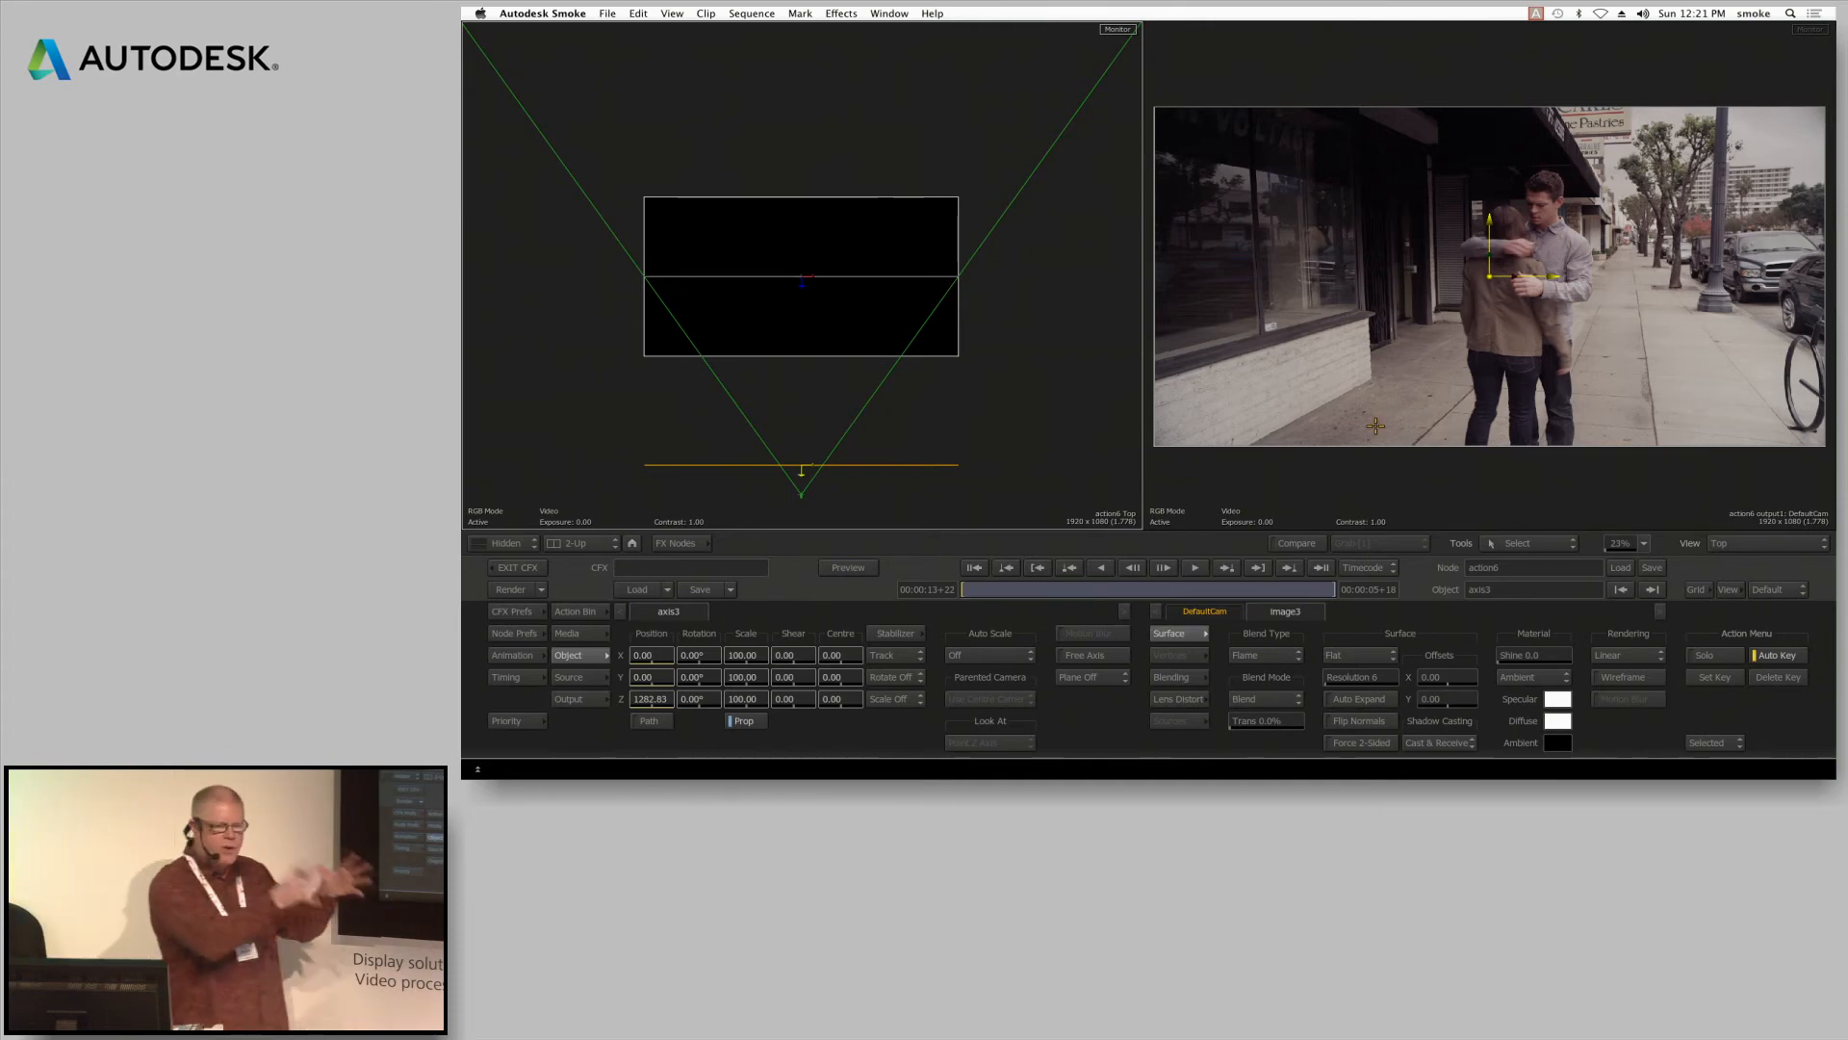
{"action": "left_click", "coordinate": [1155, 589]}
{"action": "left_click", "coordinate": [1158, 591]}
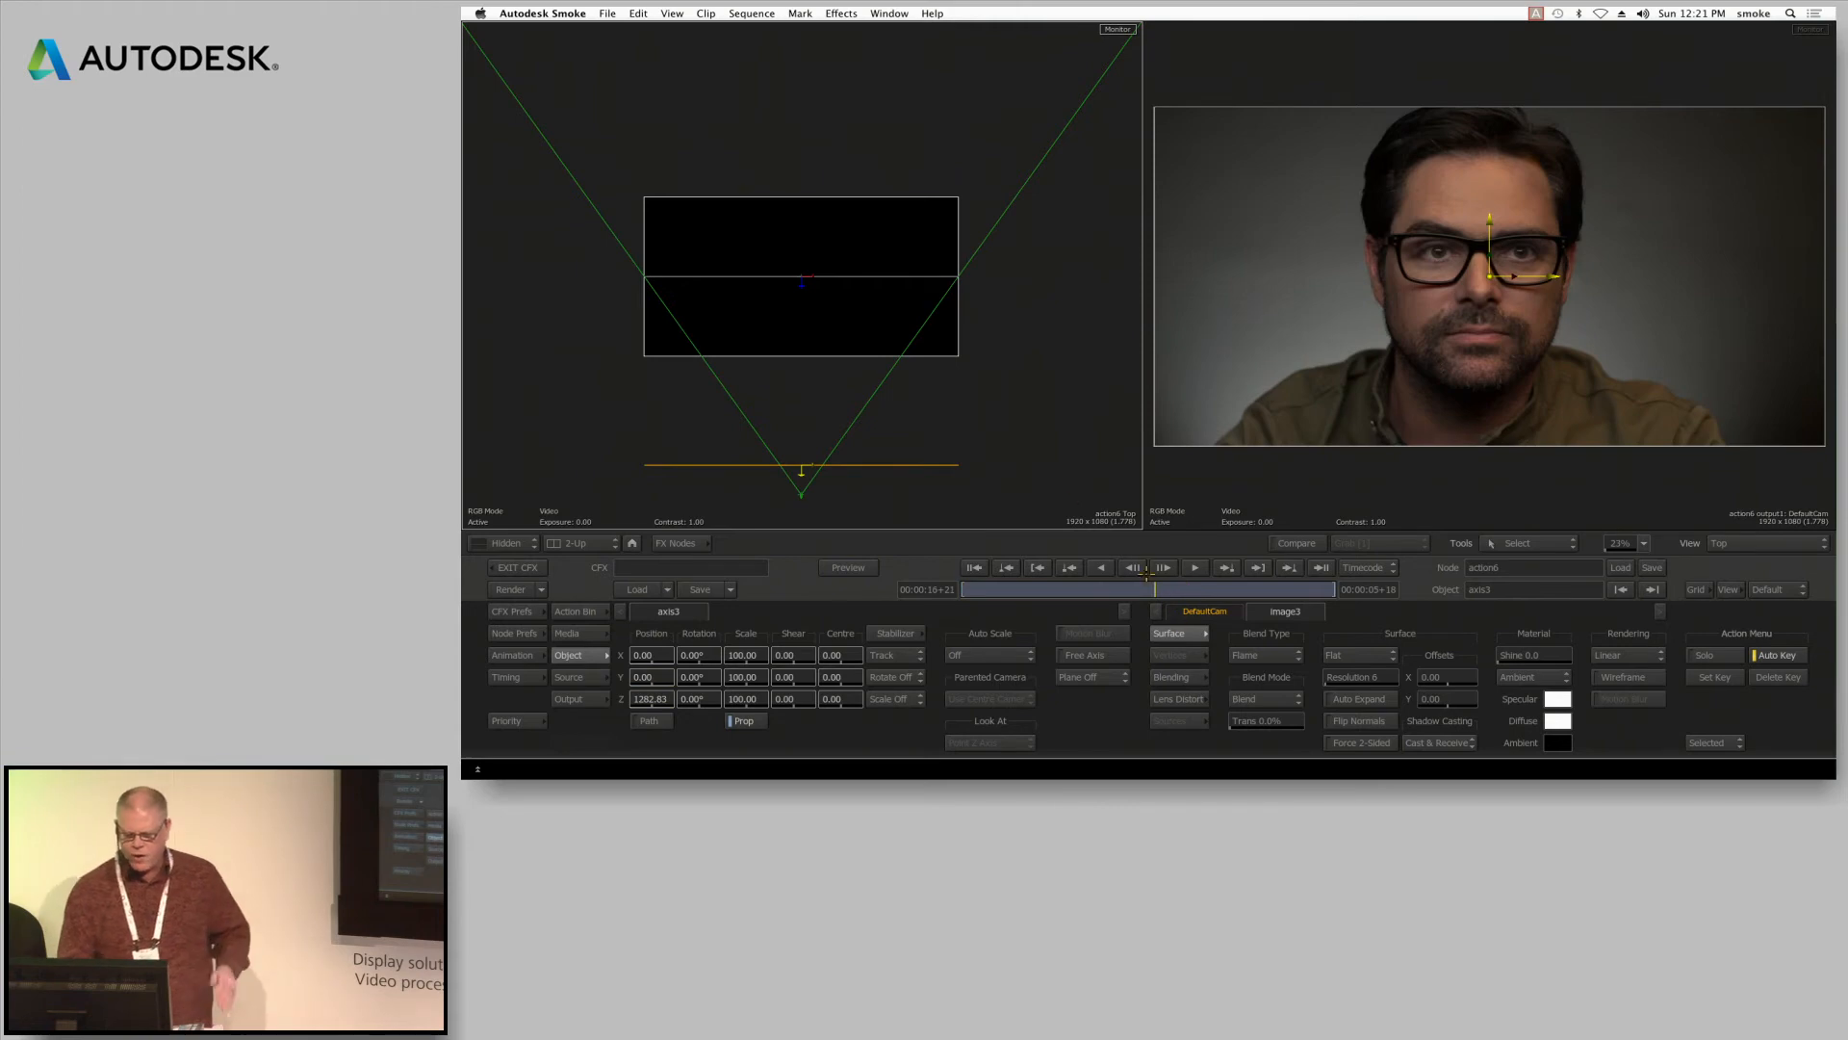
Turn off the front of the A010_C007_1130LY media layer and return to the axis3 object settings
{"action": "left_click", "coordinate": [589, 630]}
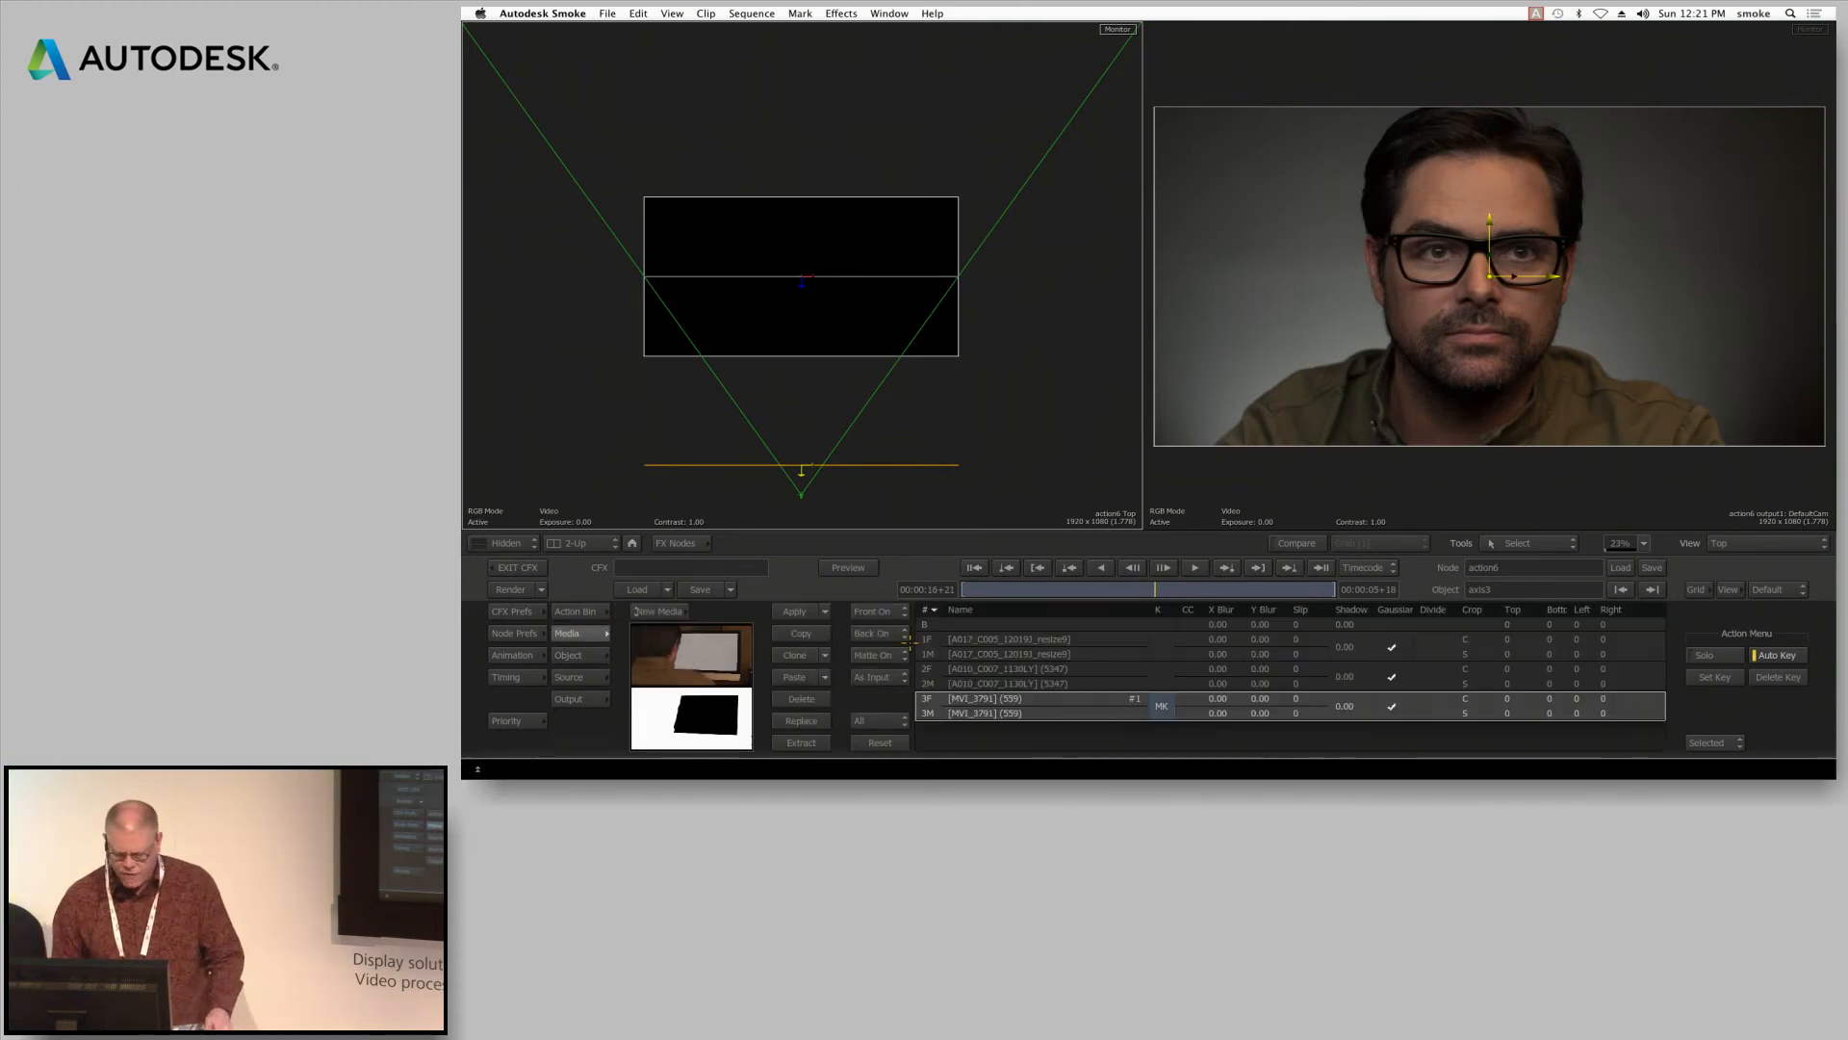
{"action": "left_click", "coordinate": [932, 671]}
{"action": "left_click", "coordinate": [874, 611]}
{"action": "left_click", "coordinate": [897, 629]}
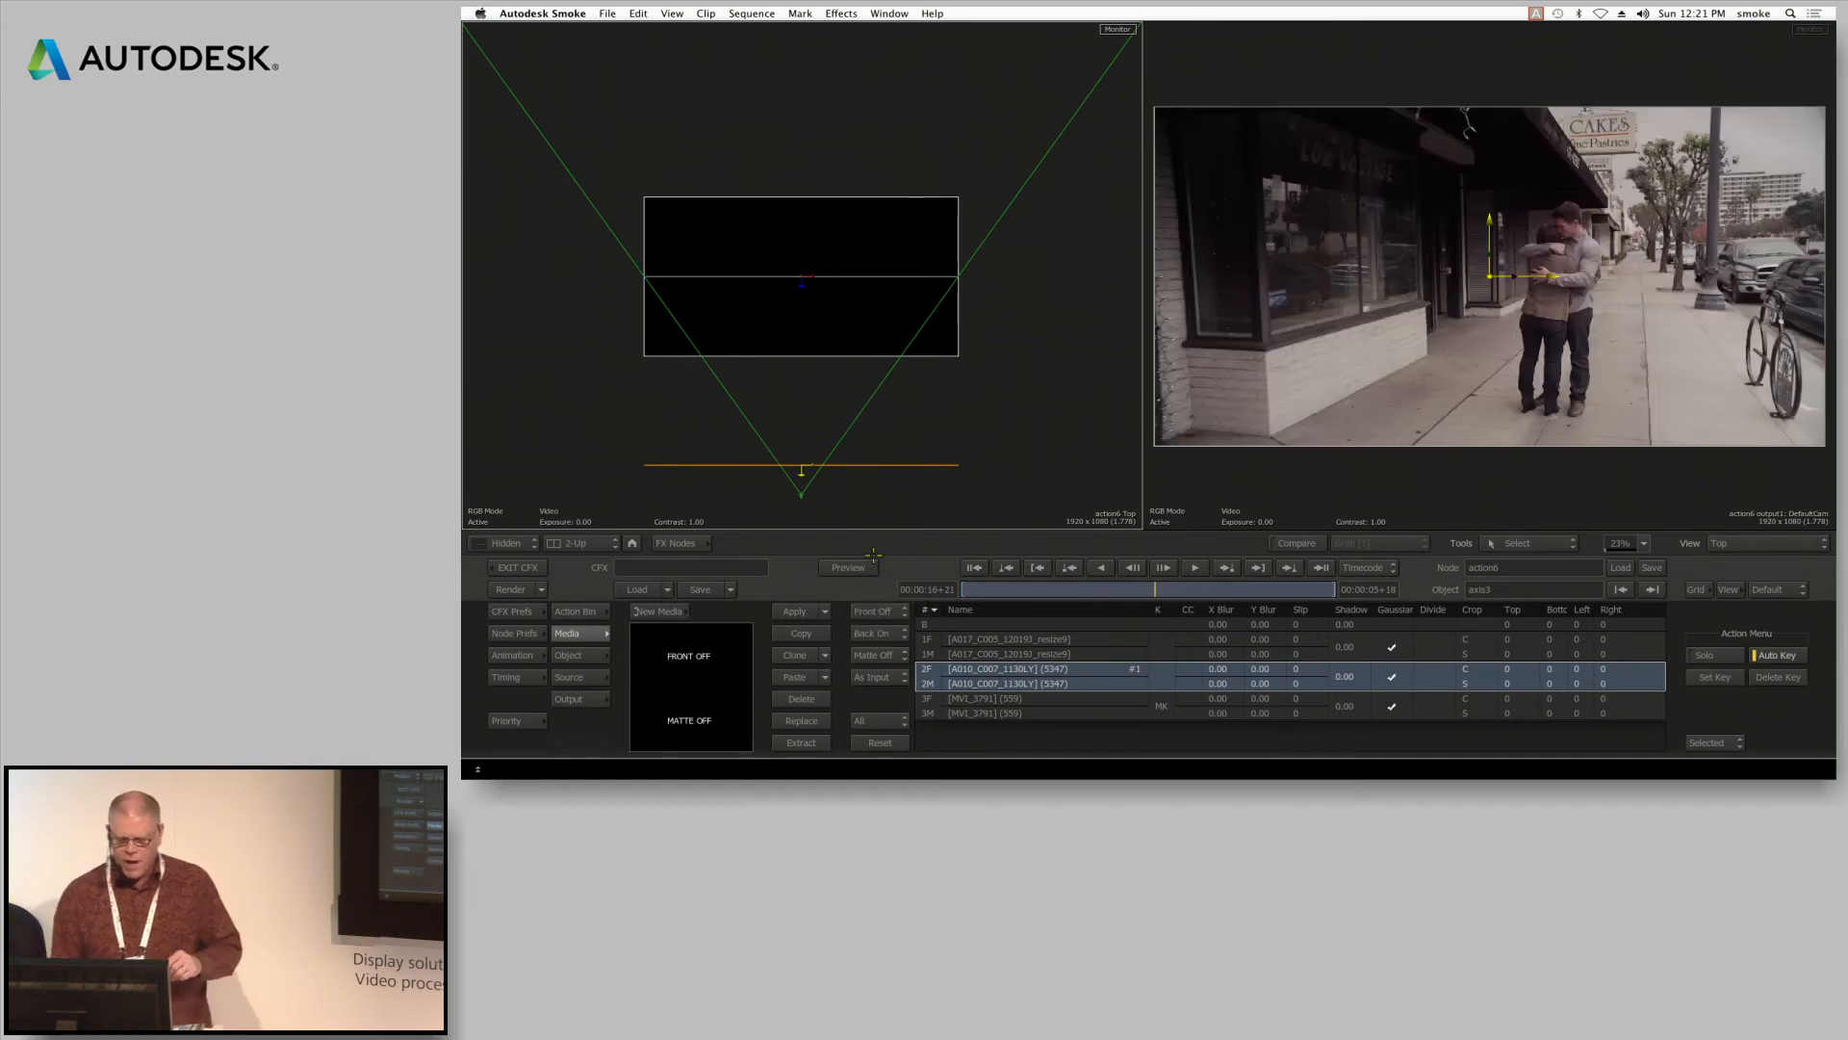
{"action": "left_click", "coordinate": [568, 655]}
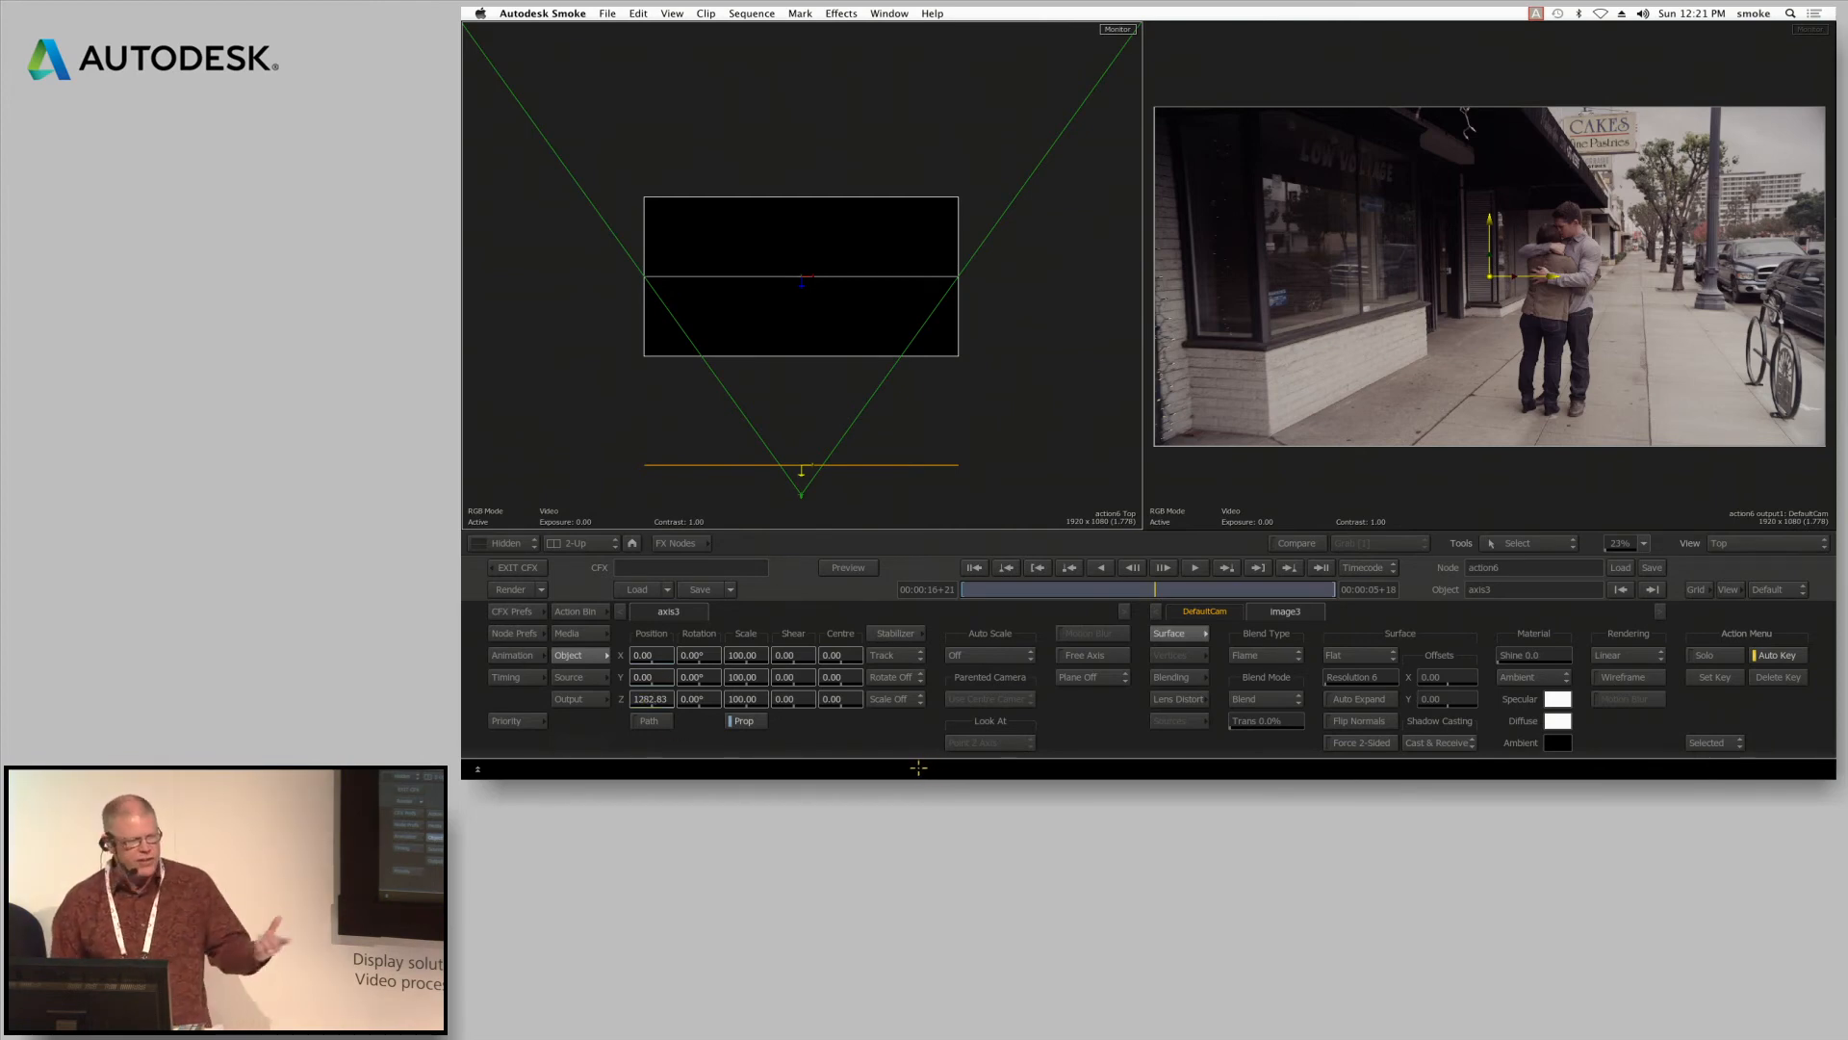
At 00:00:18+02, bring axis3 back from the camera, reset its Z position to 0, and scrub to the clip's end
{"action": "left_click_drag", "start_coordinate": [1234, 589], "coordinate": [1347, 594]}
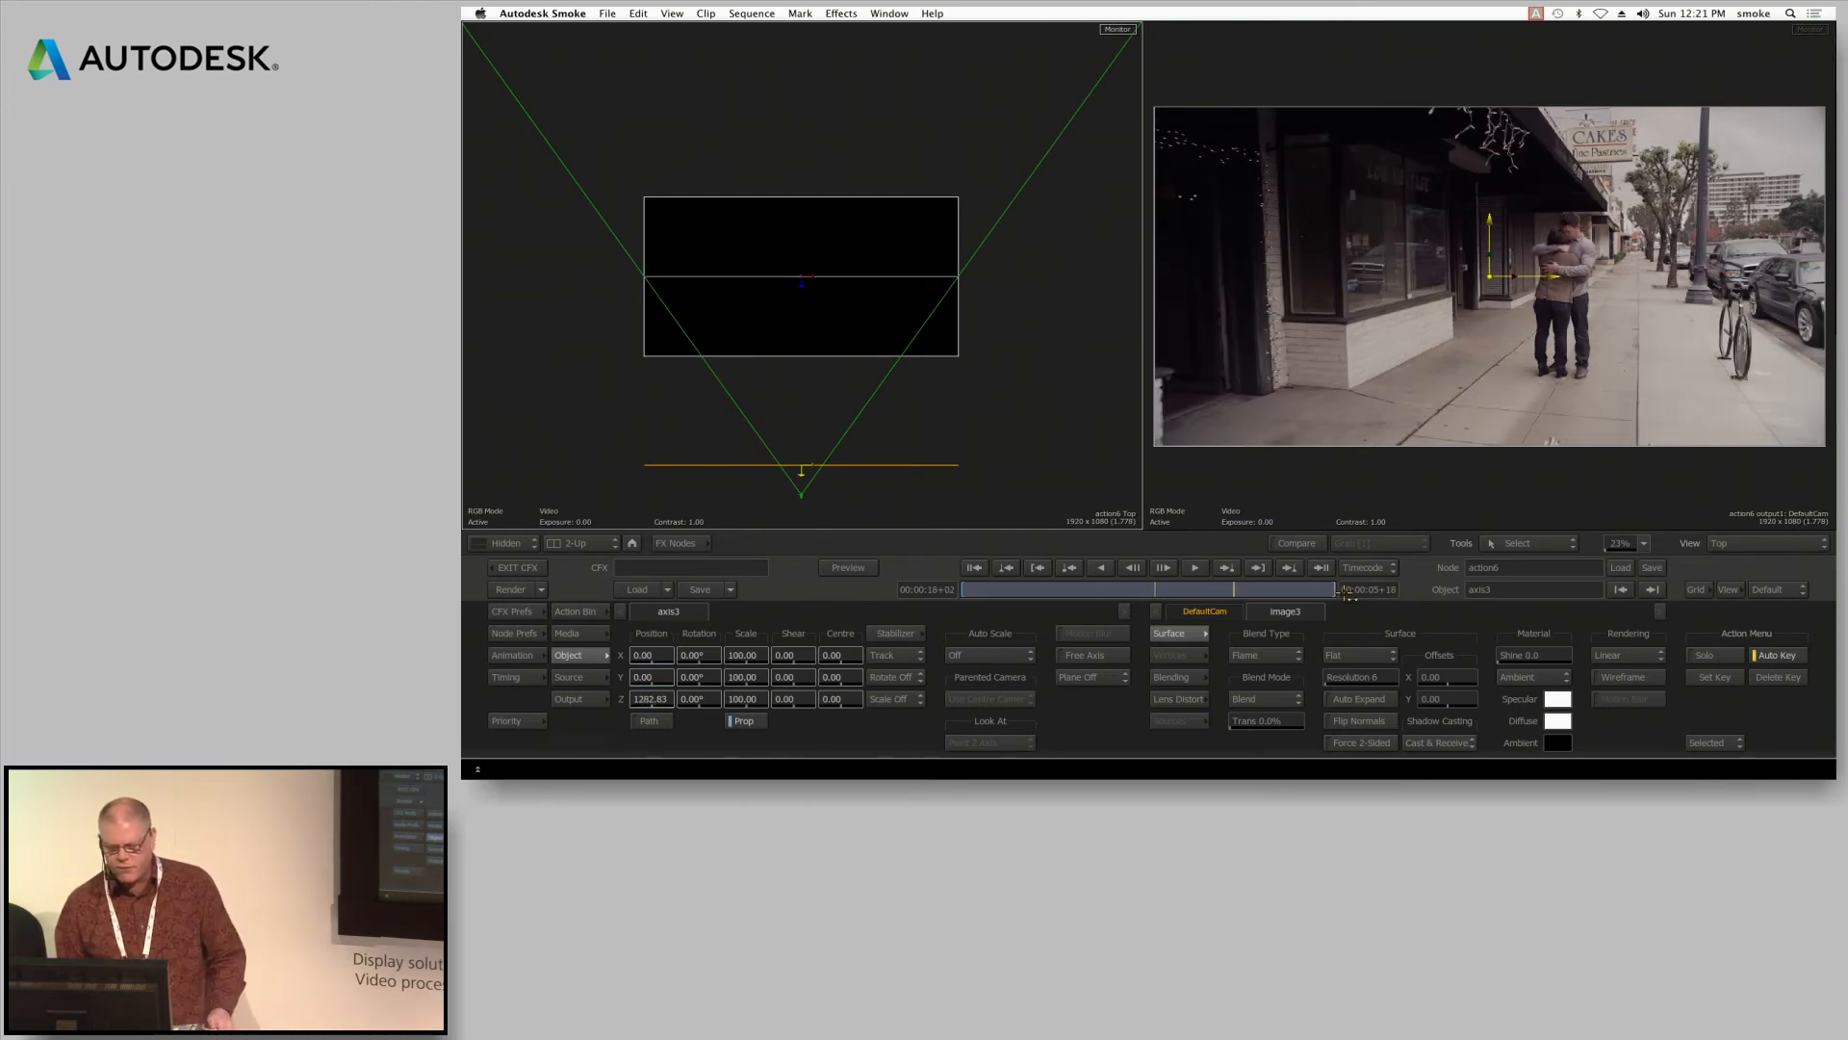
{"action": "left_click_drag", "start_coordinate": [815, 489], "coordinate": [800, 290]}
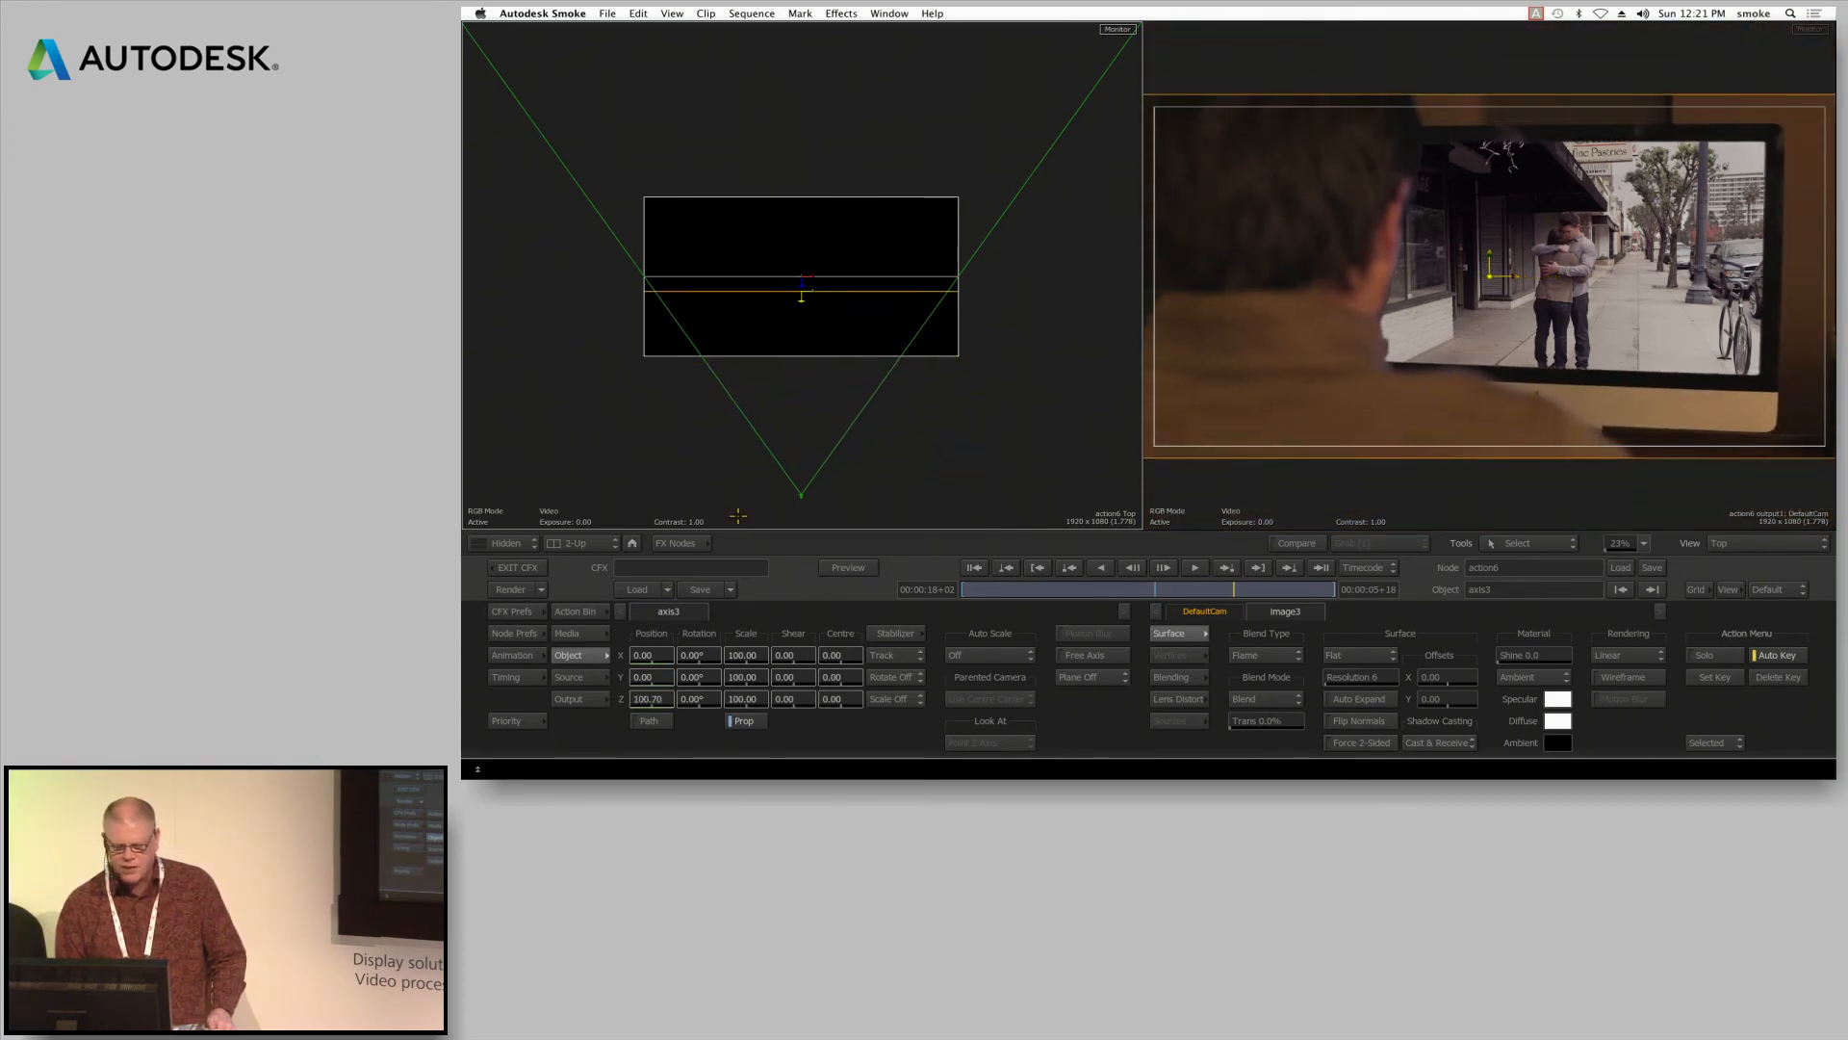
{"action": "left_click", "coordinate": [653, 694]}
{"action": "left_click", "coordinate": [688, 664]}
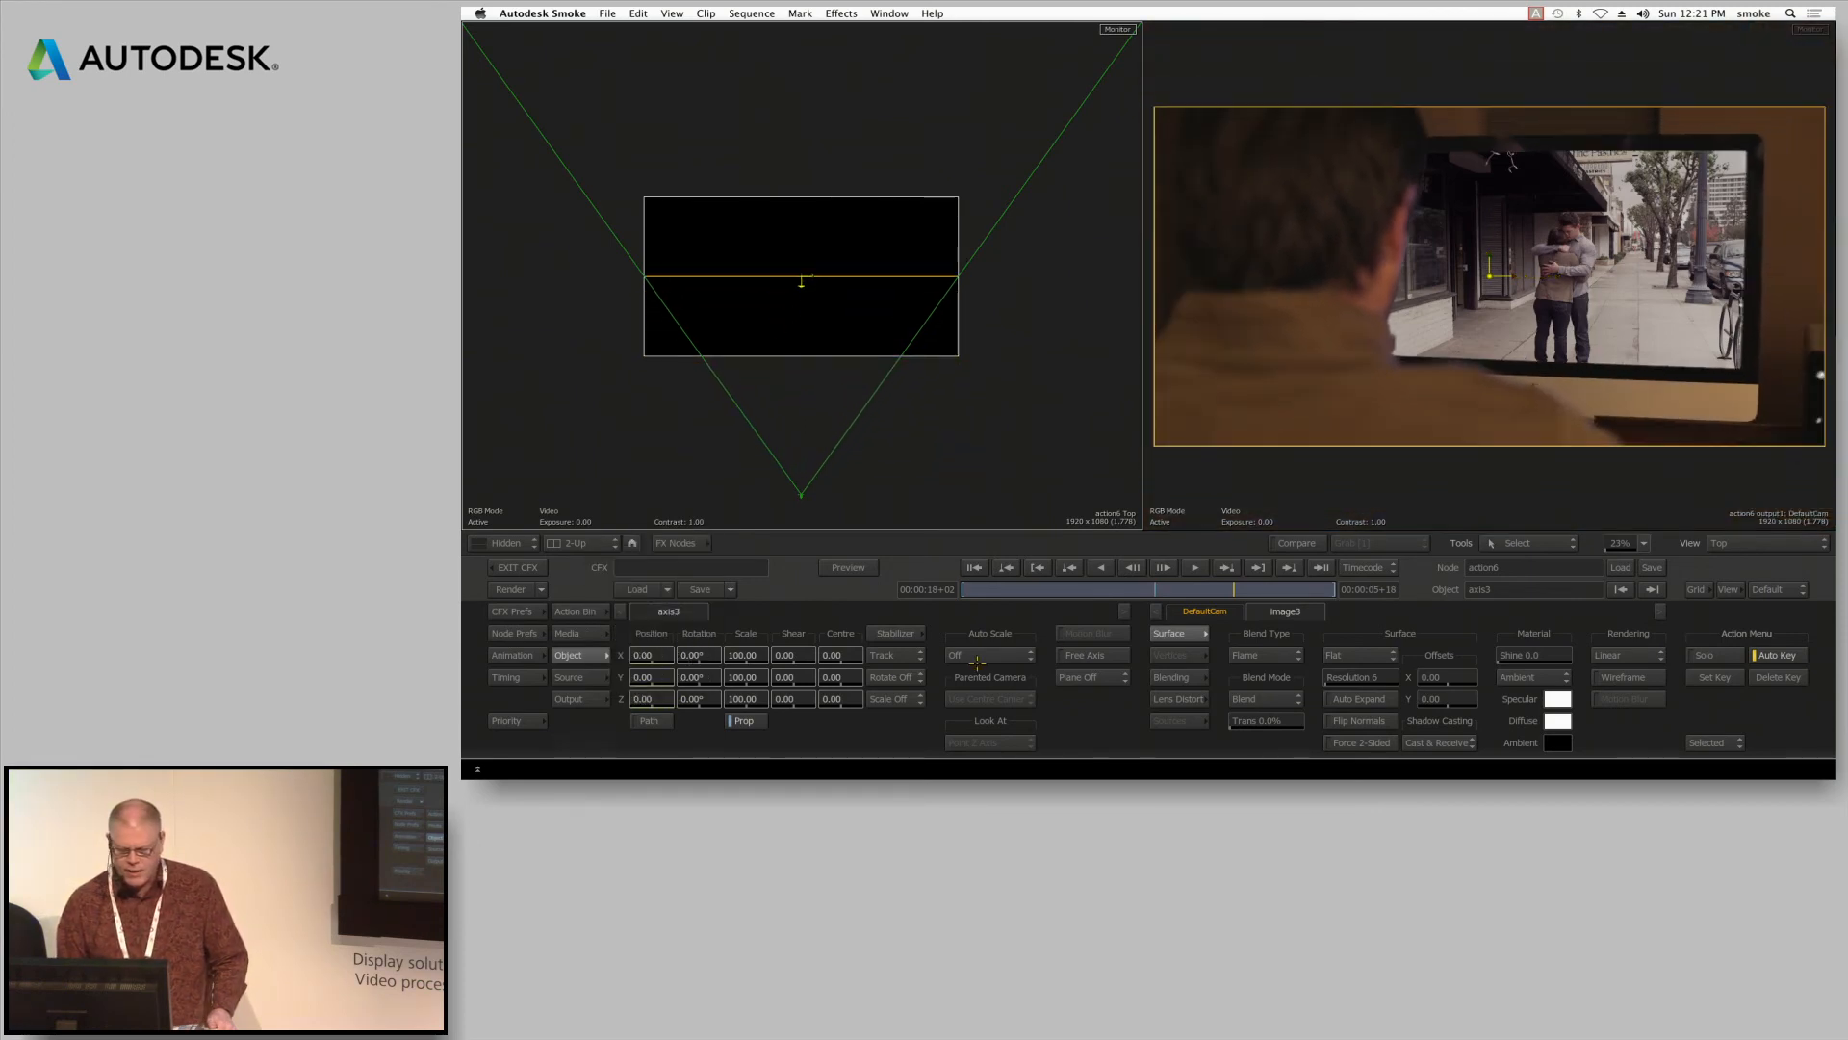
{"action": "mouse_move", "coordinate": [1223, 586]}
{"action": "left_mouse_down"}
{"action": "mouse_move", "coordinate": [963, 592]}
{"action": "mouse_move", "coordinate": [1245, 590]}
{"action": "left_mouse_up"}
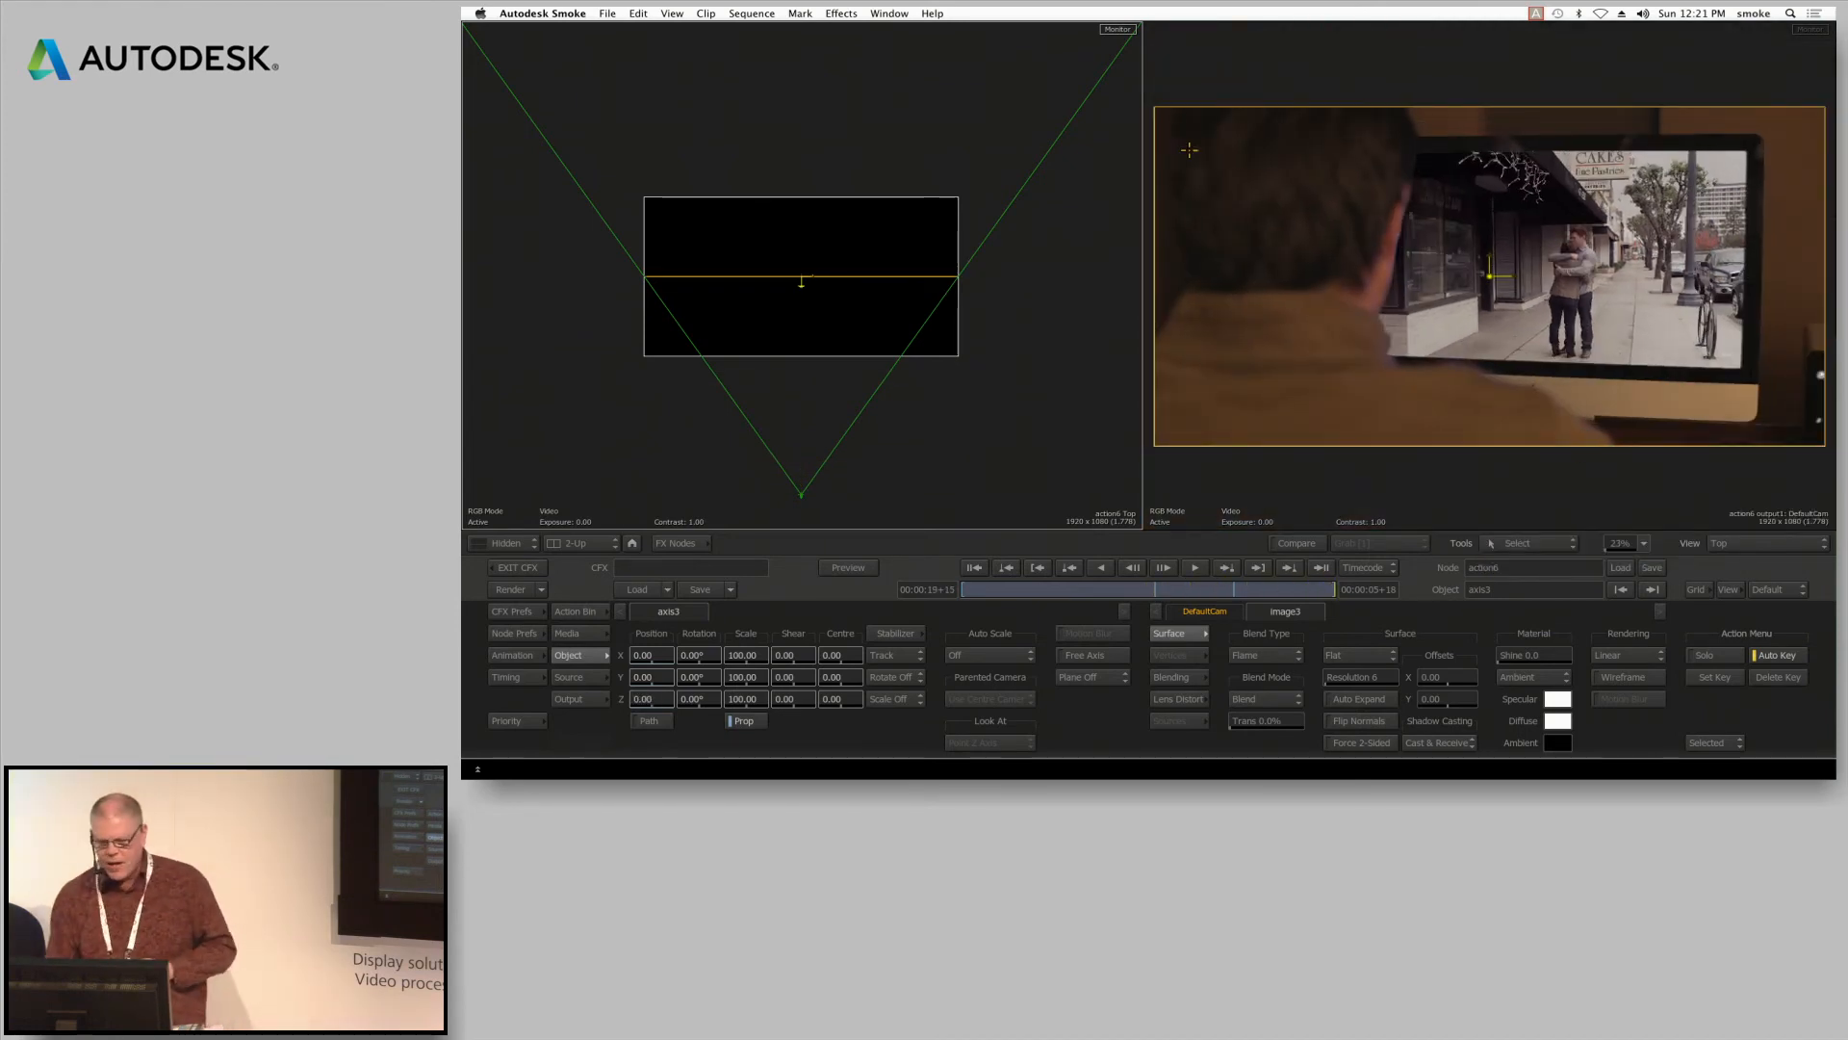
Show the Action schematic, turn the A010_C007_1130LY layer's front back on, and return to the object settings
{"action": "key", "text": "F4"}
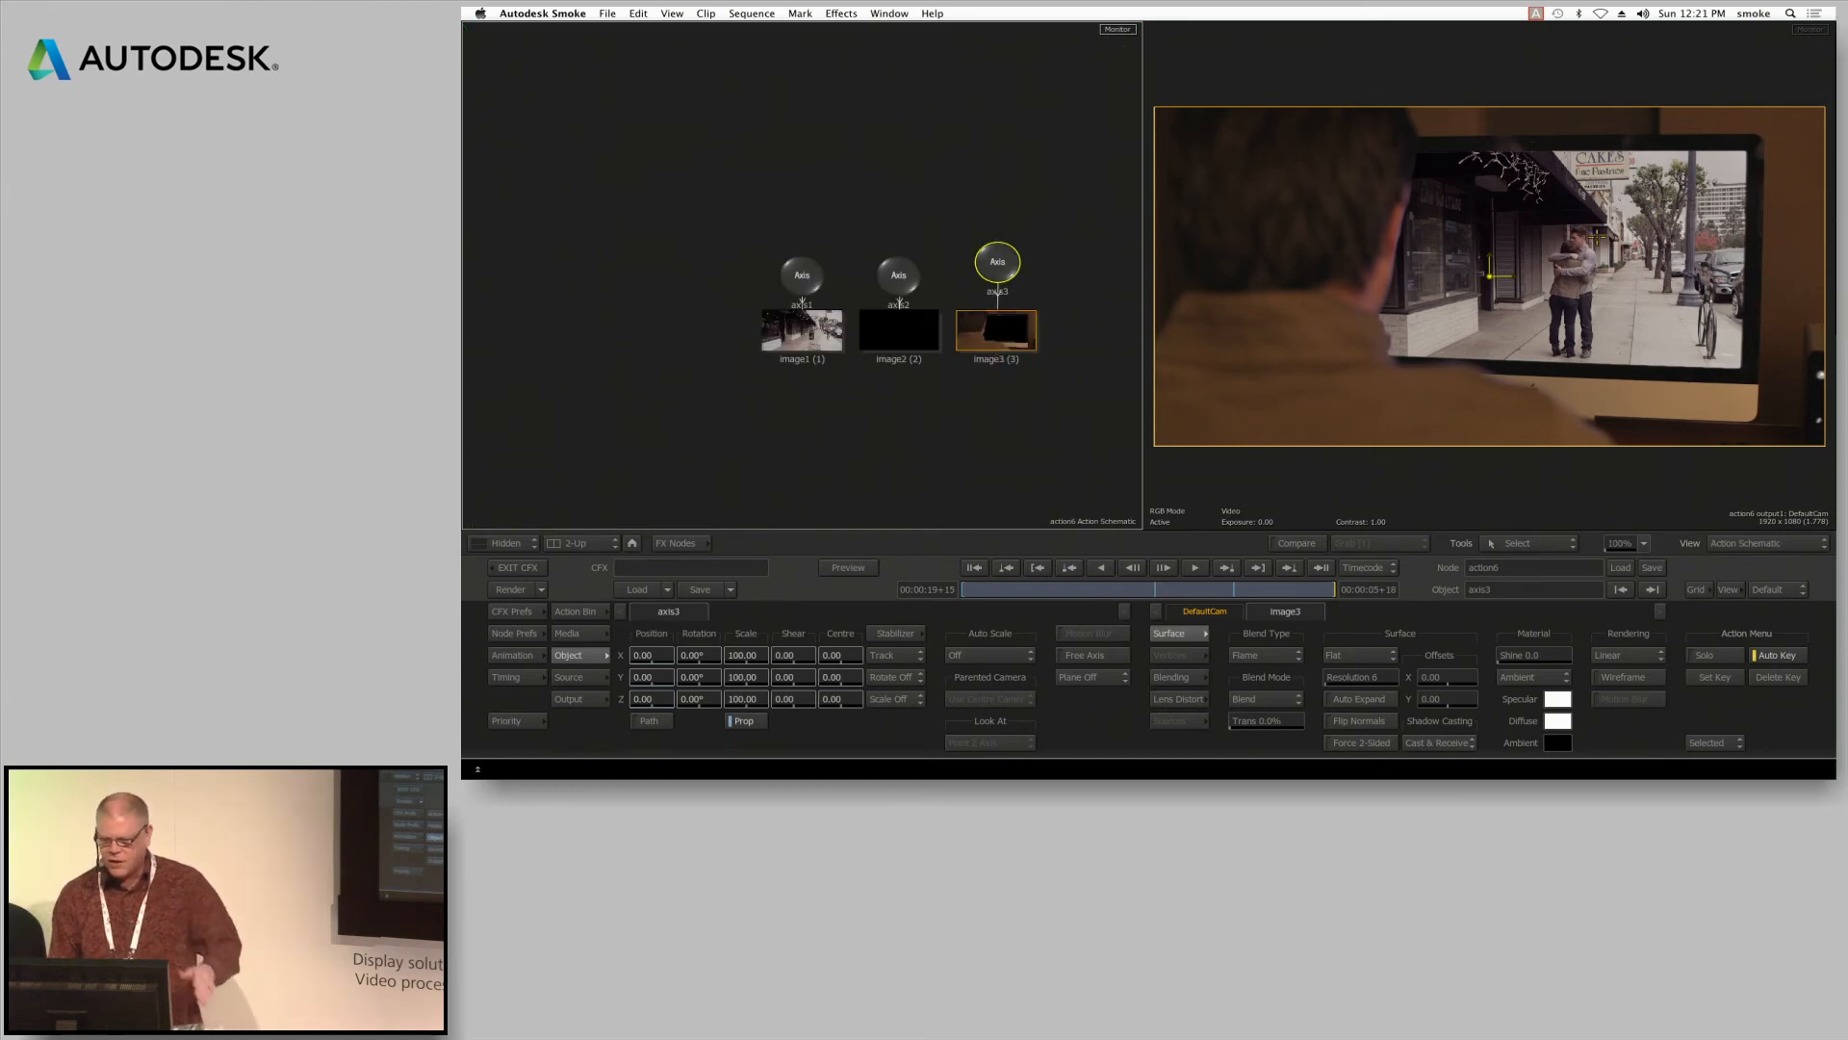
{"action": "left_click", "coordinate": [579, 634]}
{"action": "left_click", "coordinate": [872, 611]}
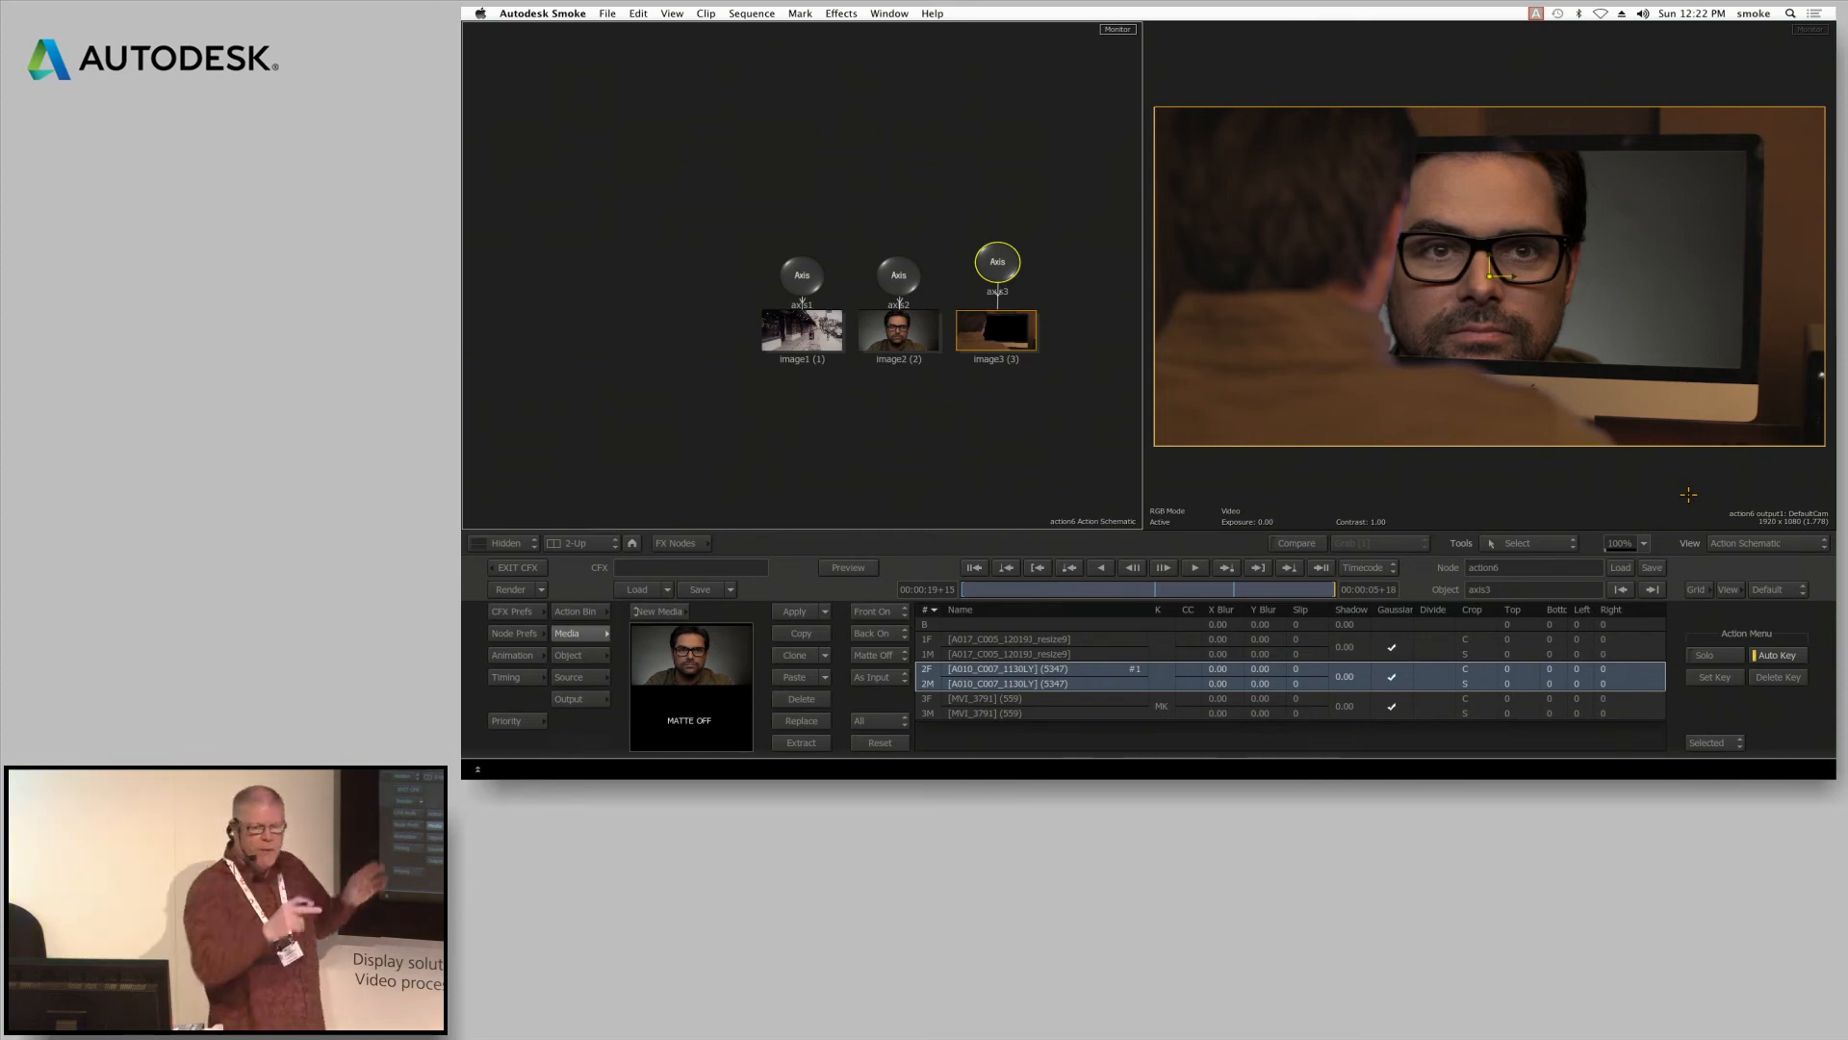
{"action": "left_click", "coordinate": [570, 655]}
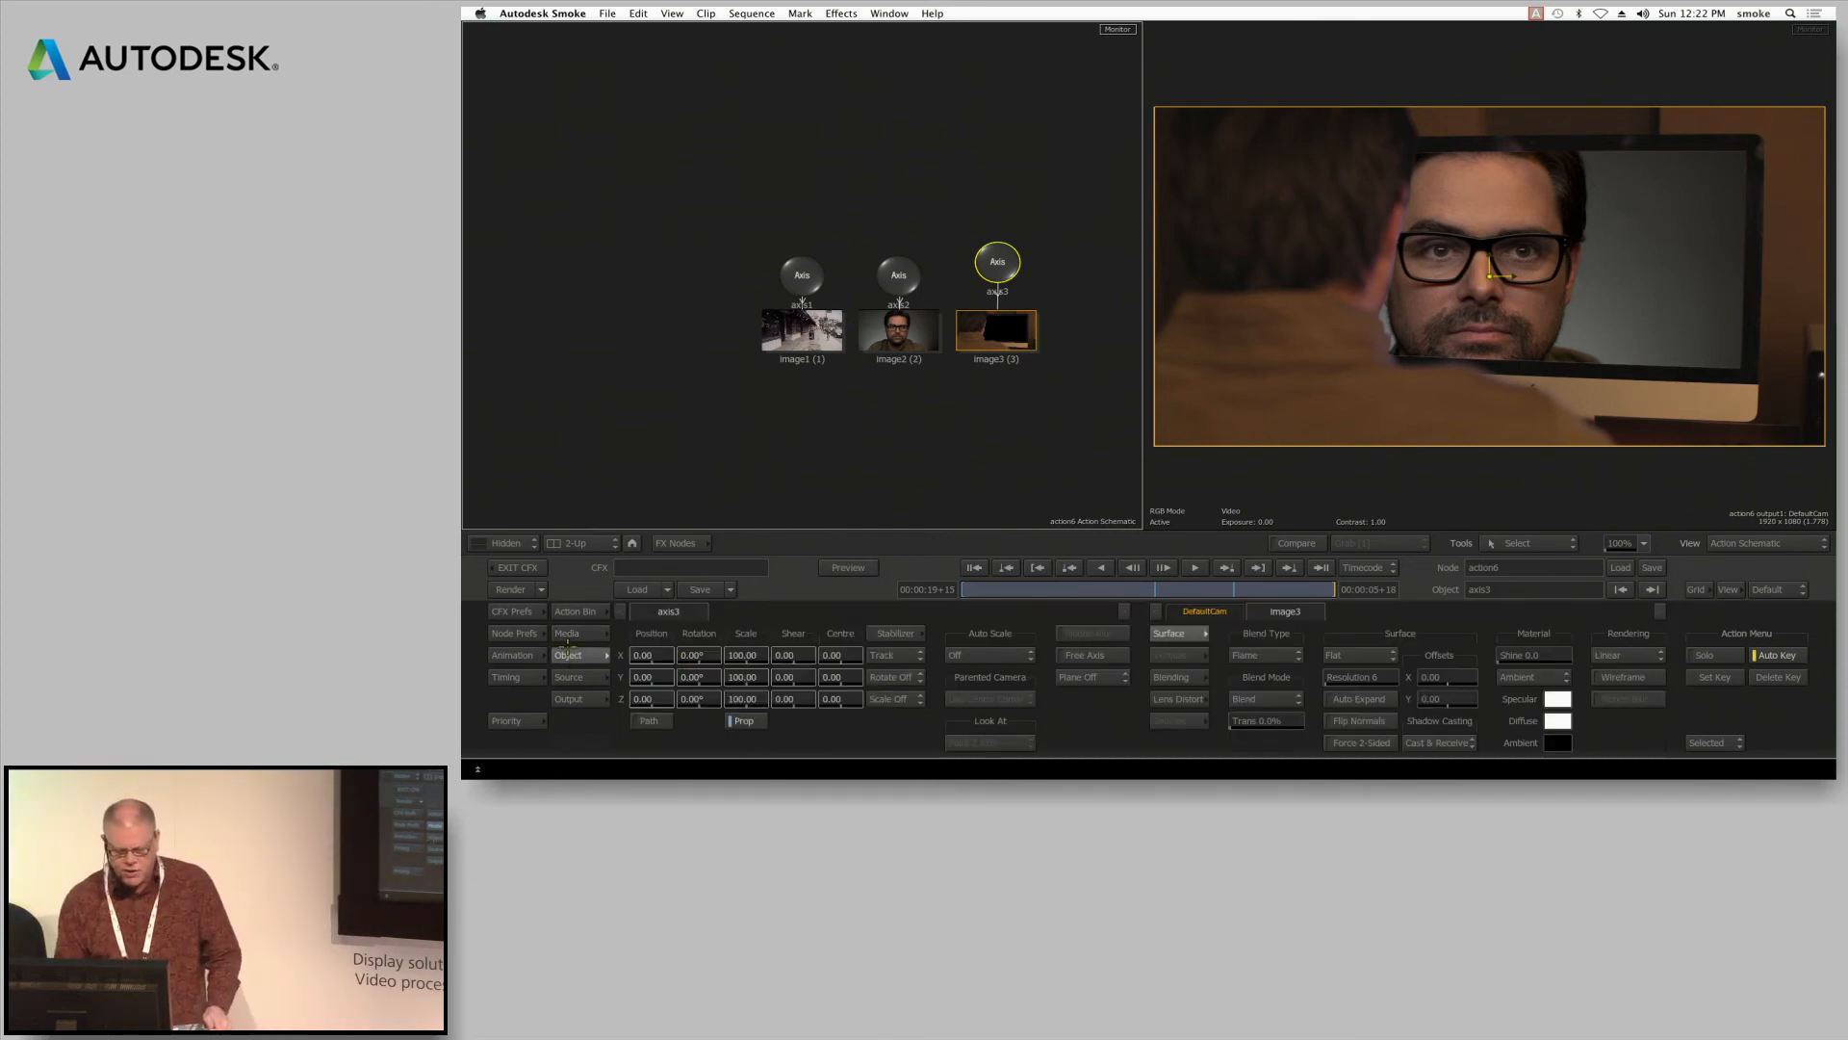
Switch image3's surface to Bilinear, try pulling in its upper-right corner, and undo the corner move
{"action": "left_click", "coordinate": [1383, 655]}
{"action": "left_click", "coordinate": [1366, 636]}
{"action": "left_click", "coordinate": [1808, 126]}
{"action": "mouse_move", "coordinate": [1808, 126]}
{"action": "left_mouse_down"}
{"action": "mouse_move", "coordinate": [1795, 166]}
{"action": "mouse_move", "coordinate": [1807, 128]}
{"action": "left_mouse_up"}
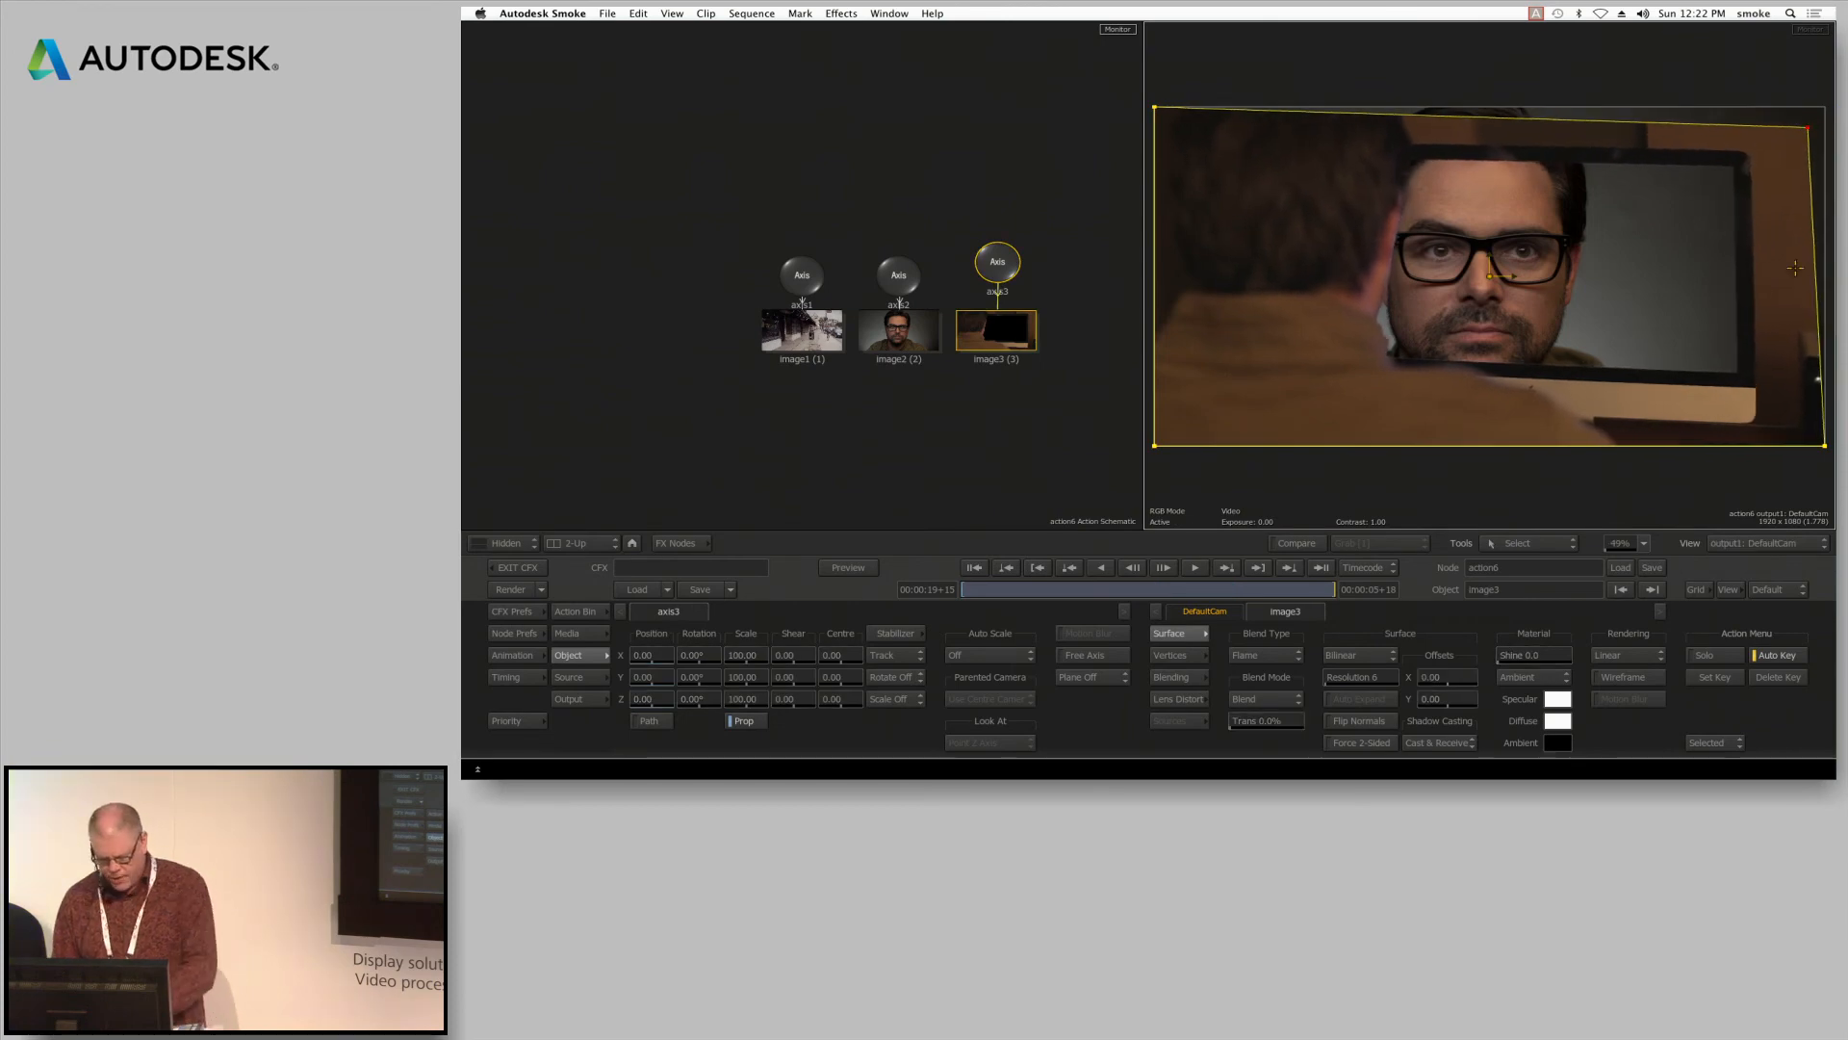
{"action": "key", "text": "super+z"}
Set image2's surface to Bilinear and pull in its four corners to match the perspective of the computer monitor
{"action": "left_click", "coordinate": [893, 329]}
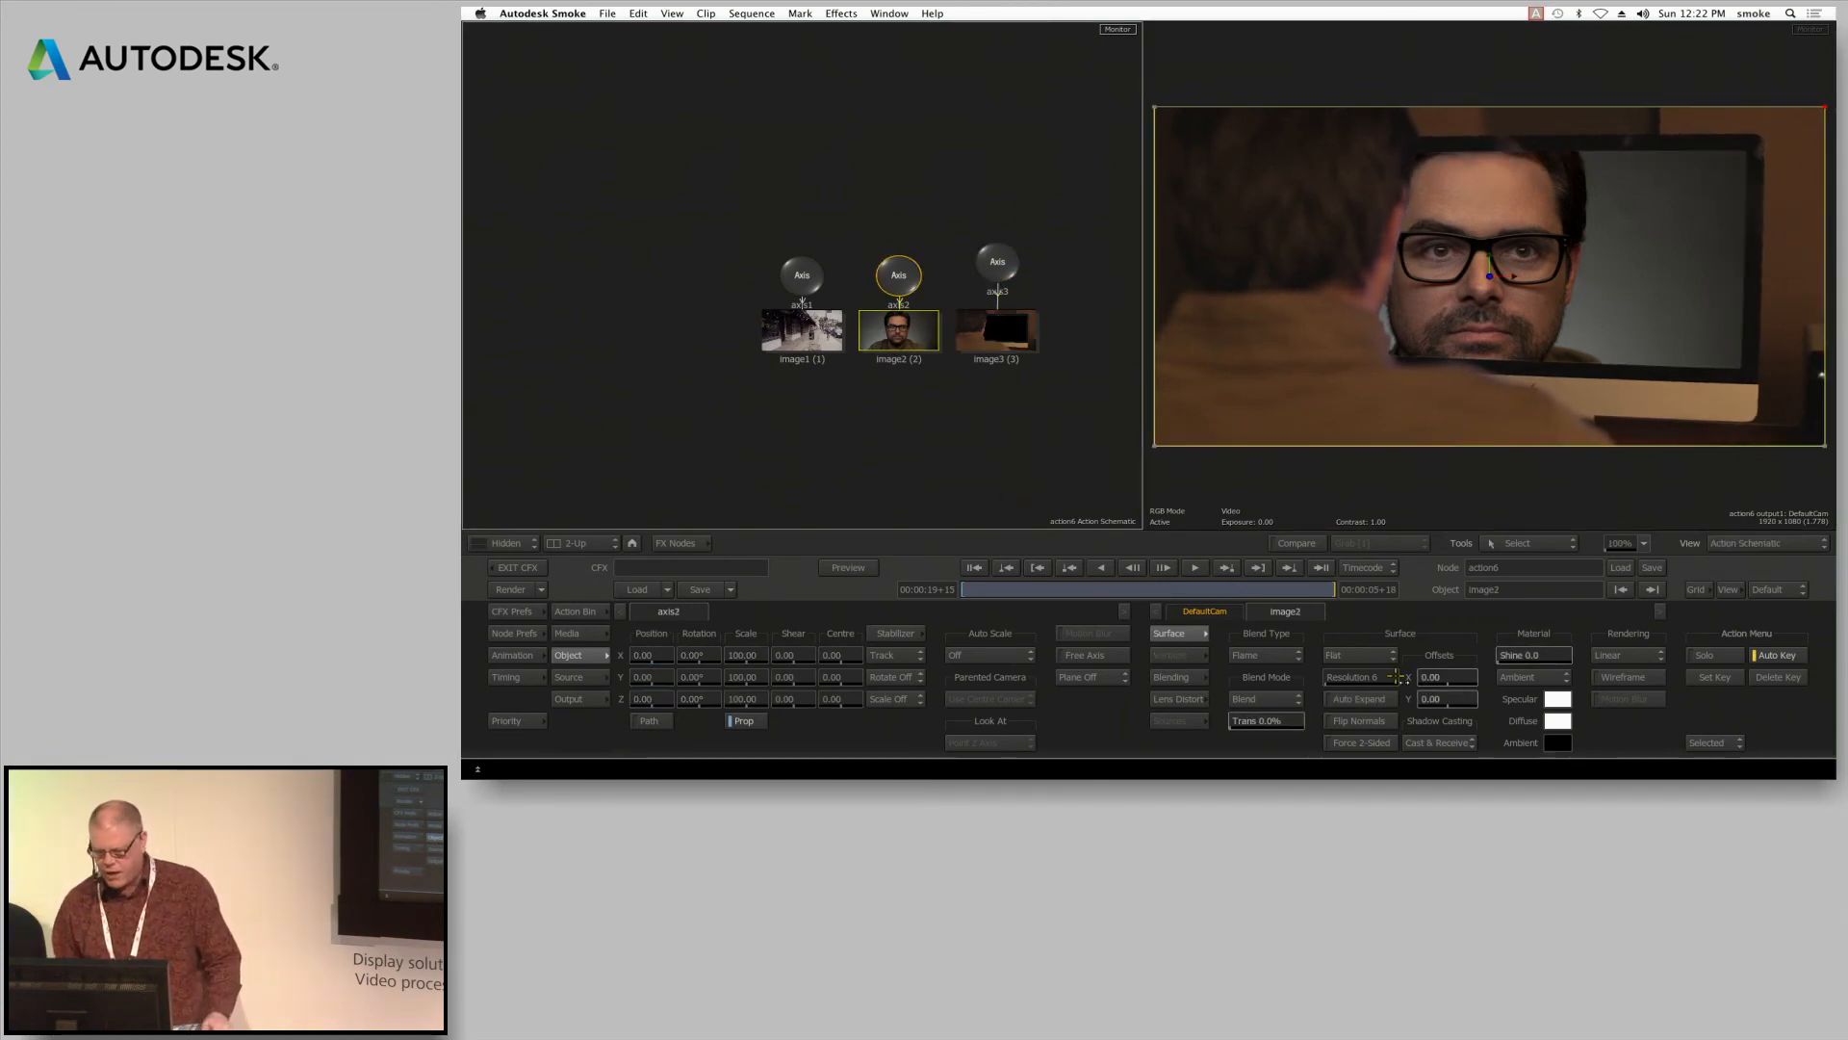
{"action": "left_click", "coordinate": [1355, 654]}
{"action": "left_click", "coordinate": [1366, 636]}
{"action": "left_click_drag", "start_coordinate": [1822, 104], "coordinate": [1753, 144]}
{"action": "left_click_drag", "start_coordinate": [1822, 445], "coordinate": [1744, 371]}
{"action": "left_click_drag", "start_coordinate": [1169, 444], "coordinate": [1237, 350]}
{"action": "left_click_drag", "start_coordinate": [1156, 103], "coordinate": [1222, 143]}
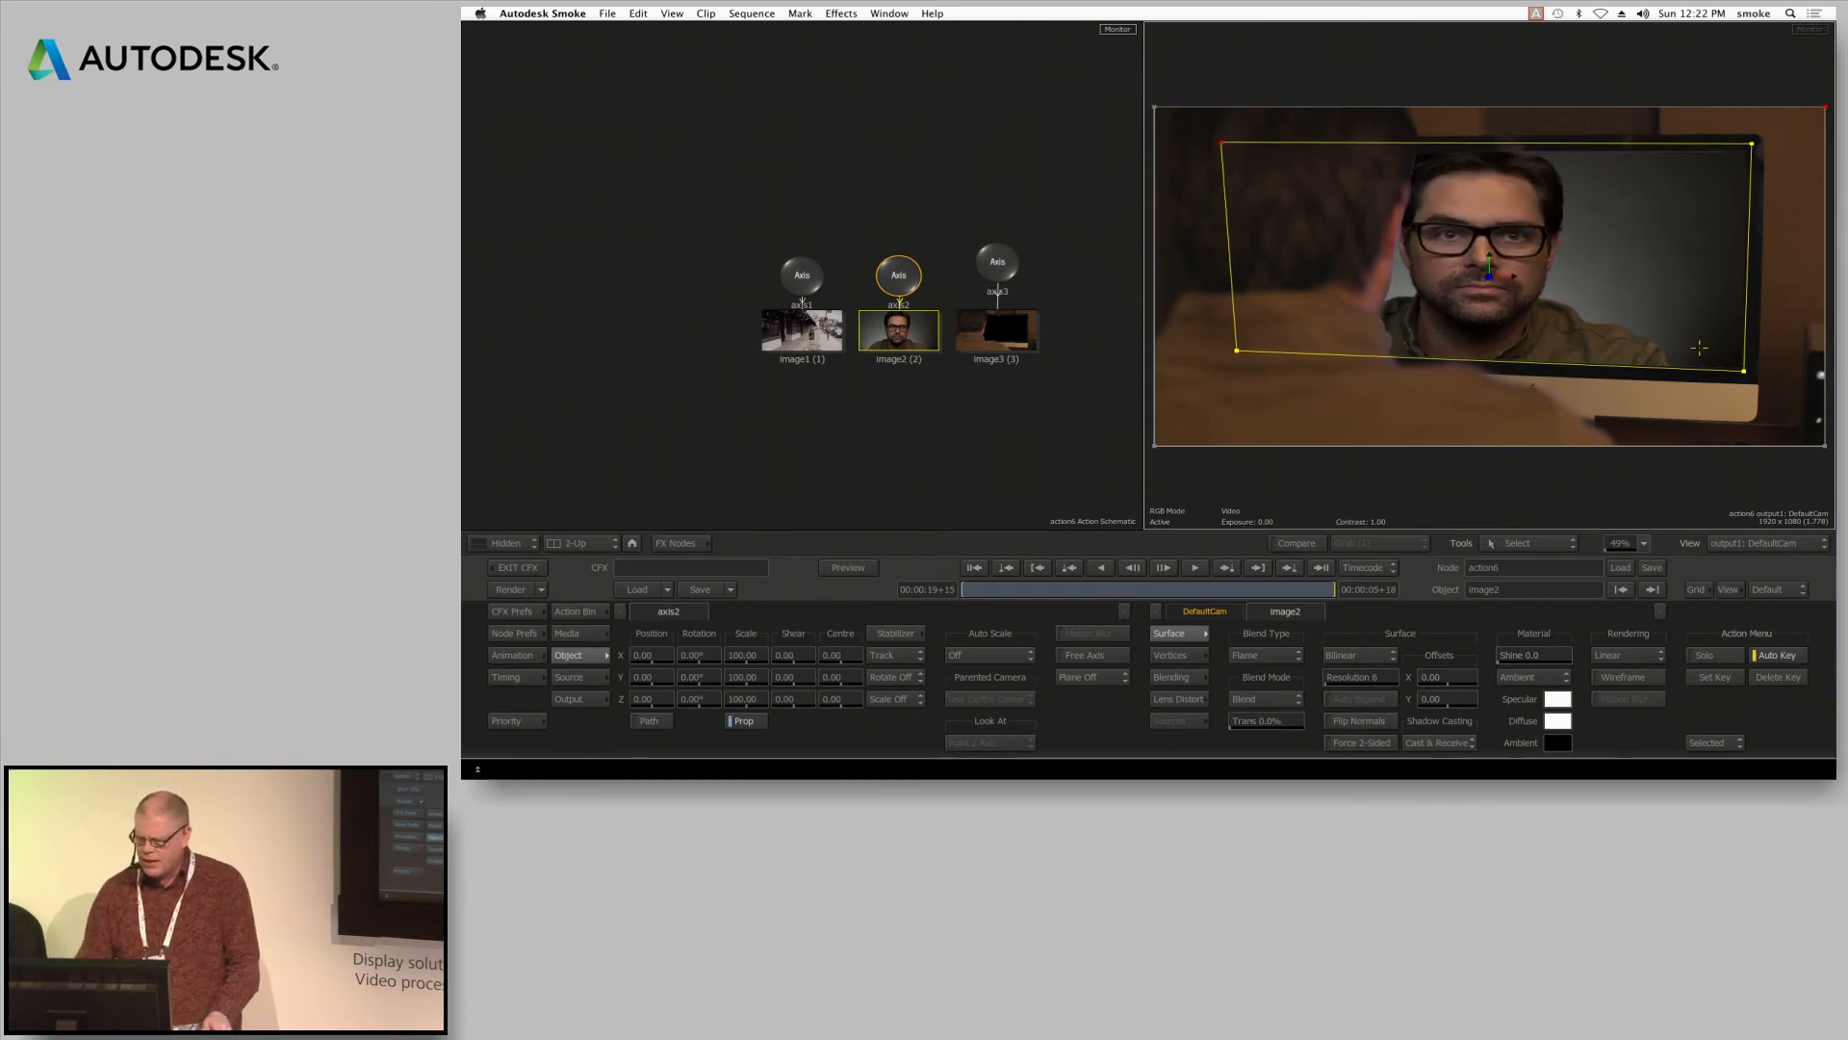
Set image2's blend type to Photoshop with the Screen blend mode and raise its transparency to 54%
{"action": "left_click", "coordinate": [1279, 701]}
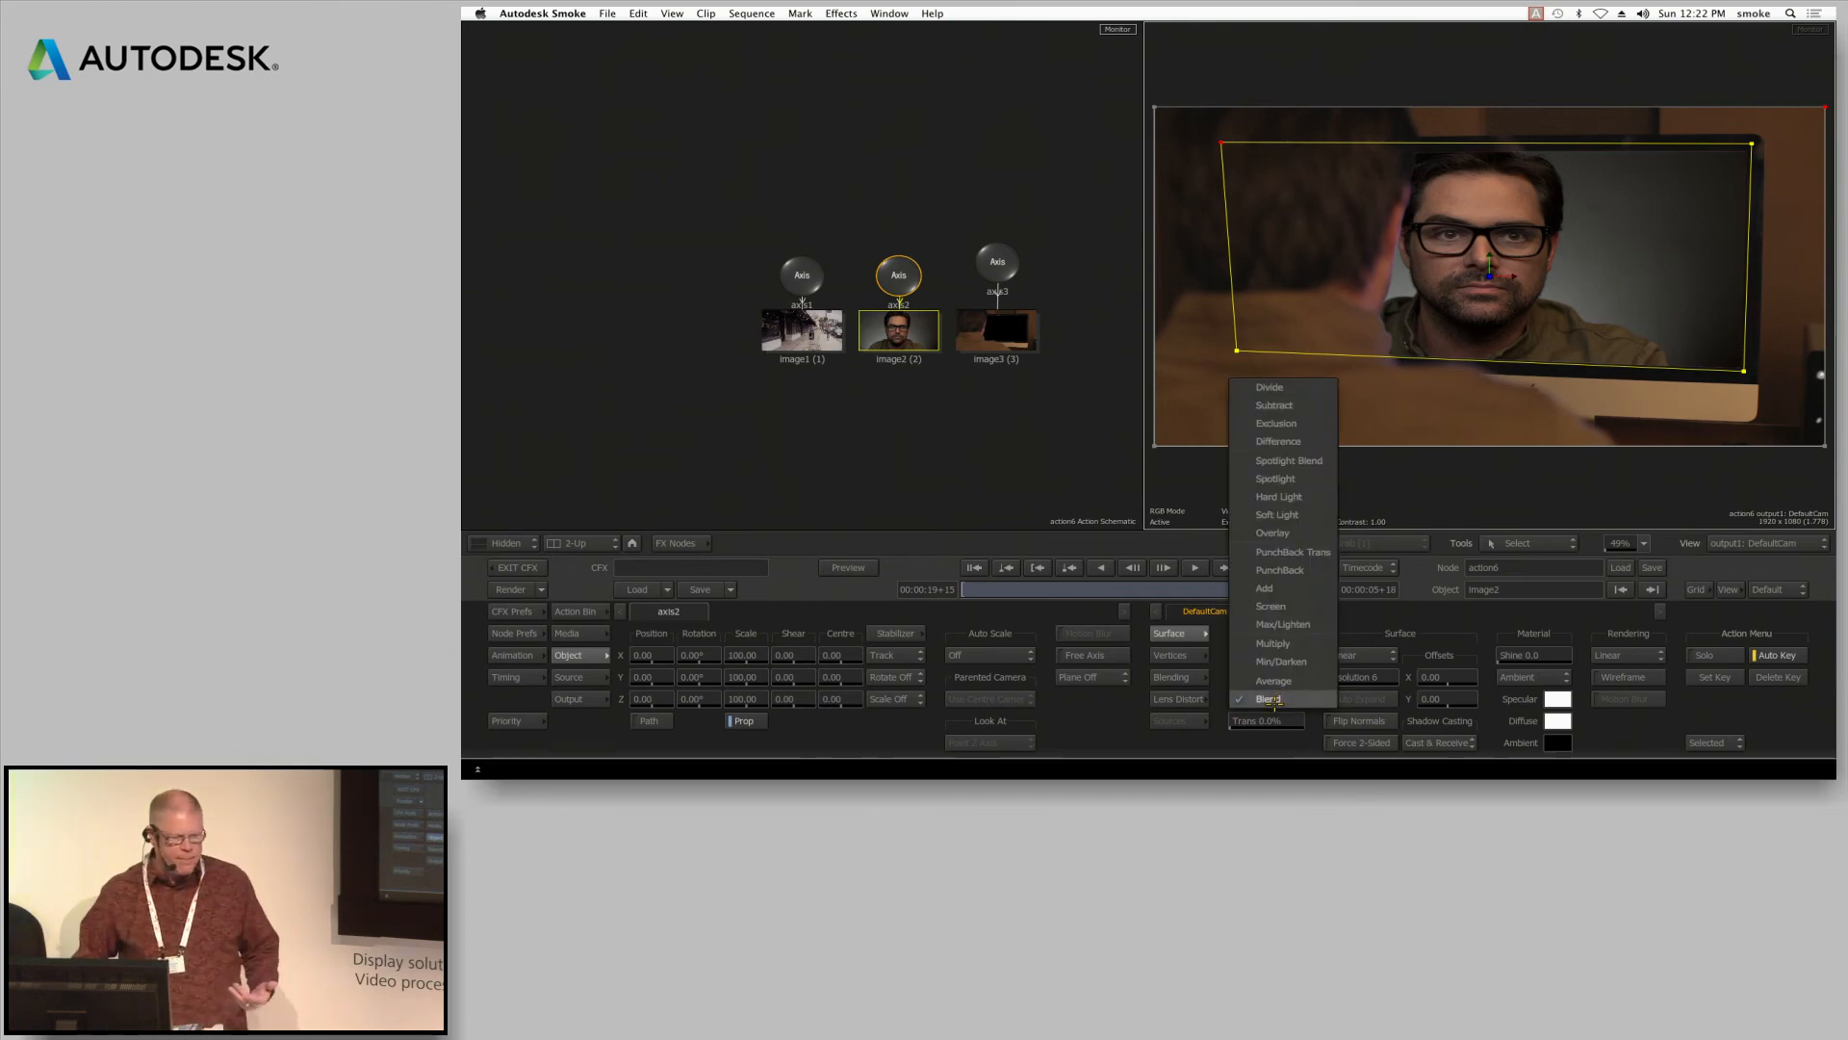
{"action": "left_click", "coordinate": [1271, 700]}
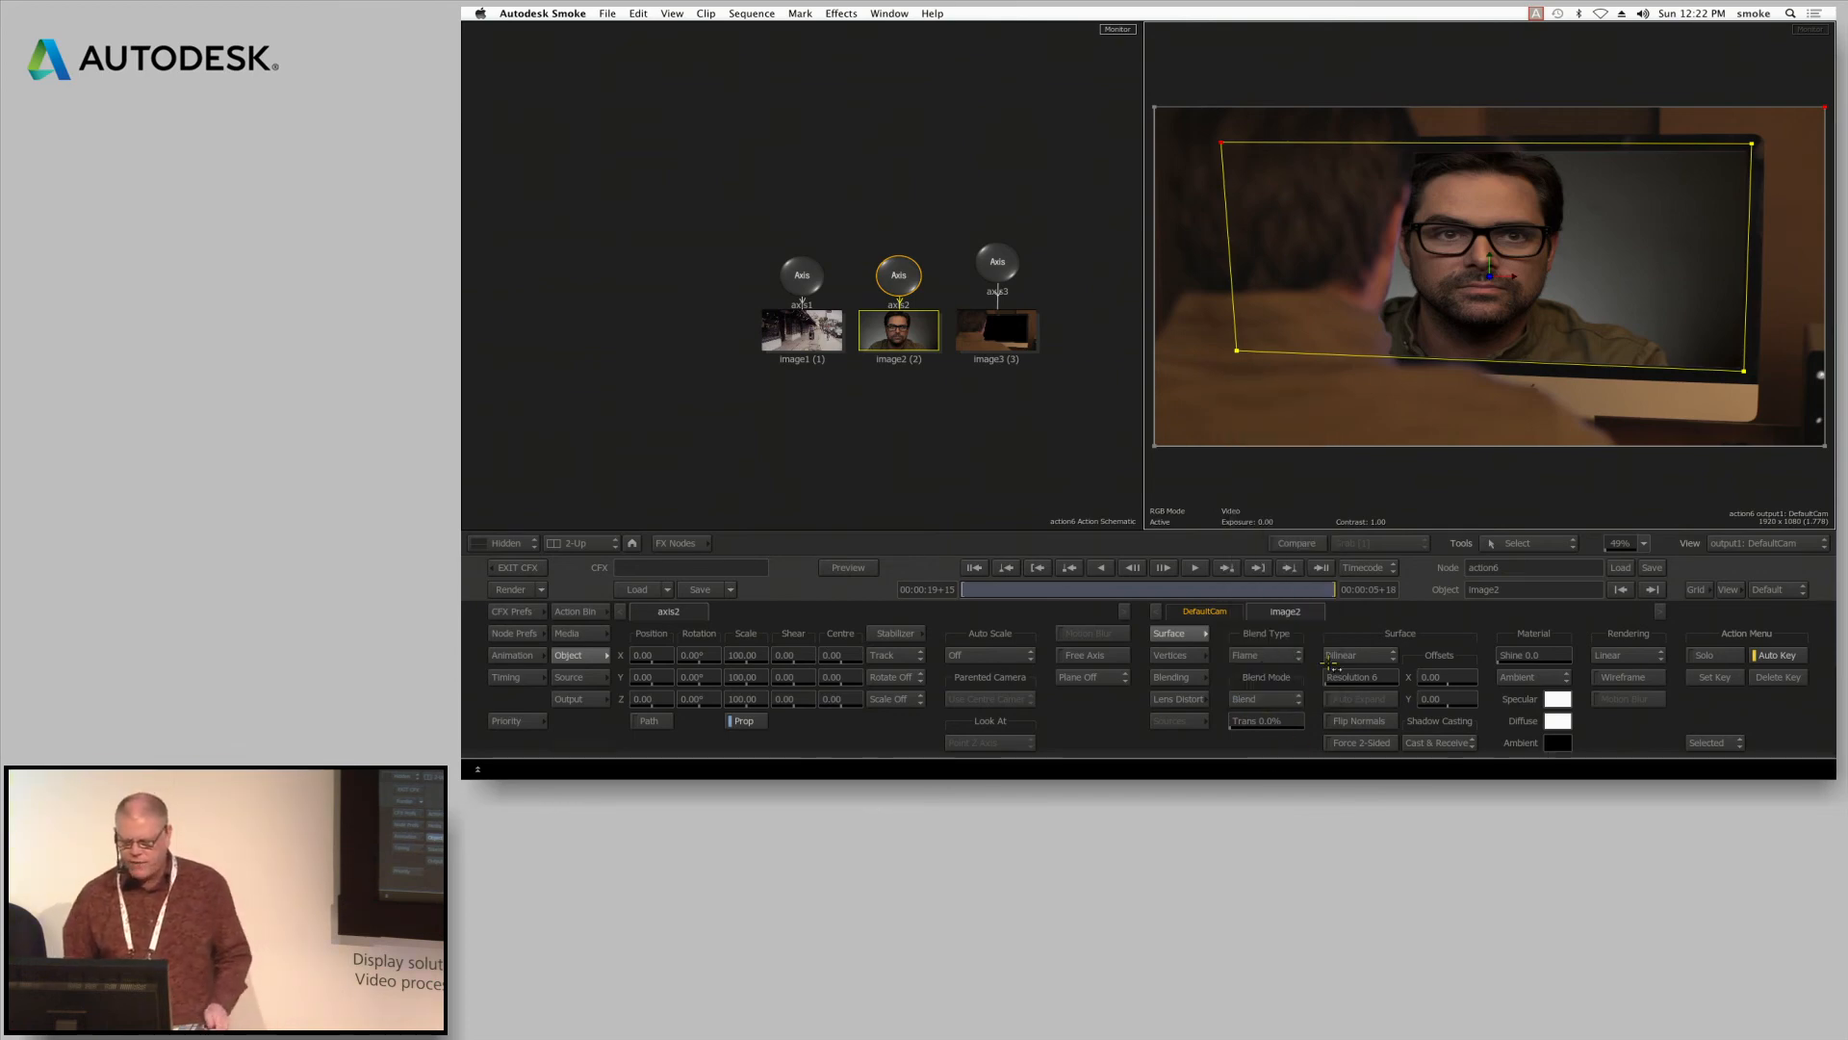
{"action": "left_click", "coordinate": [1278, 656]}
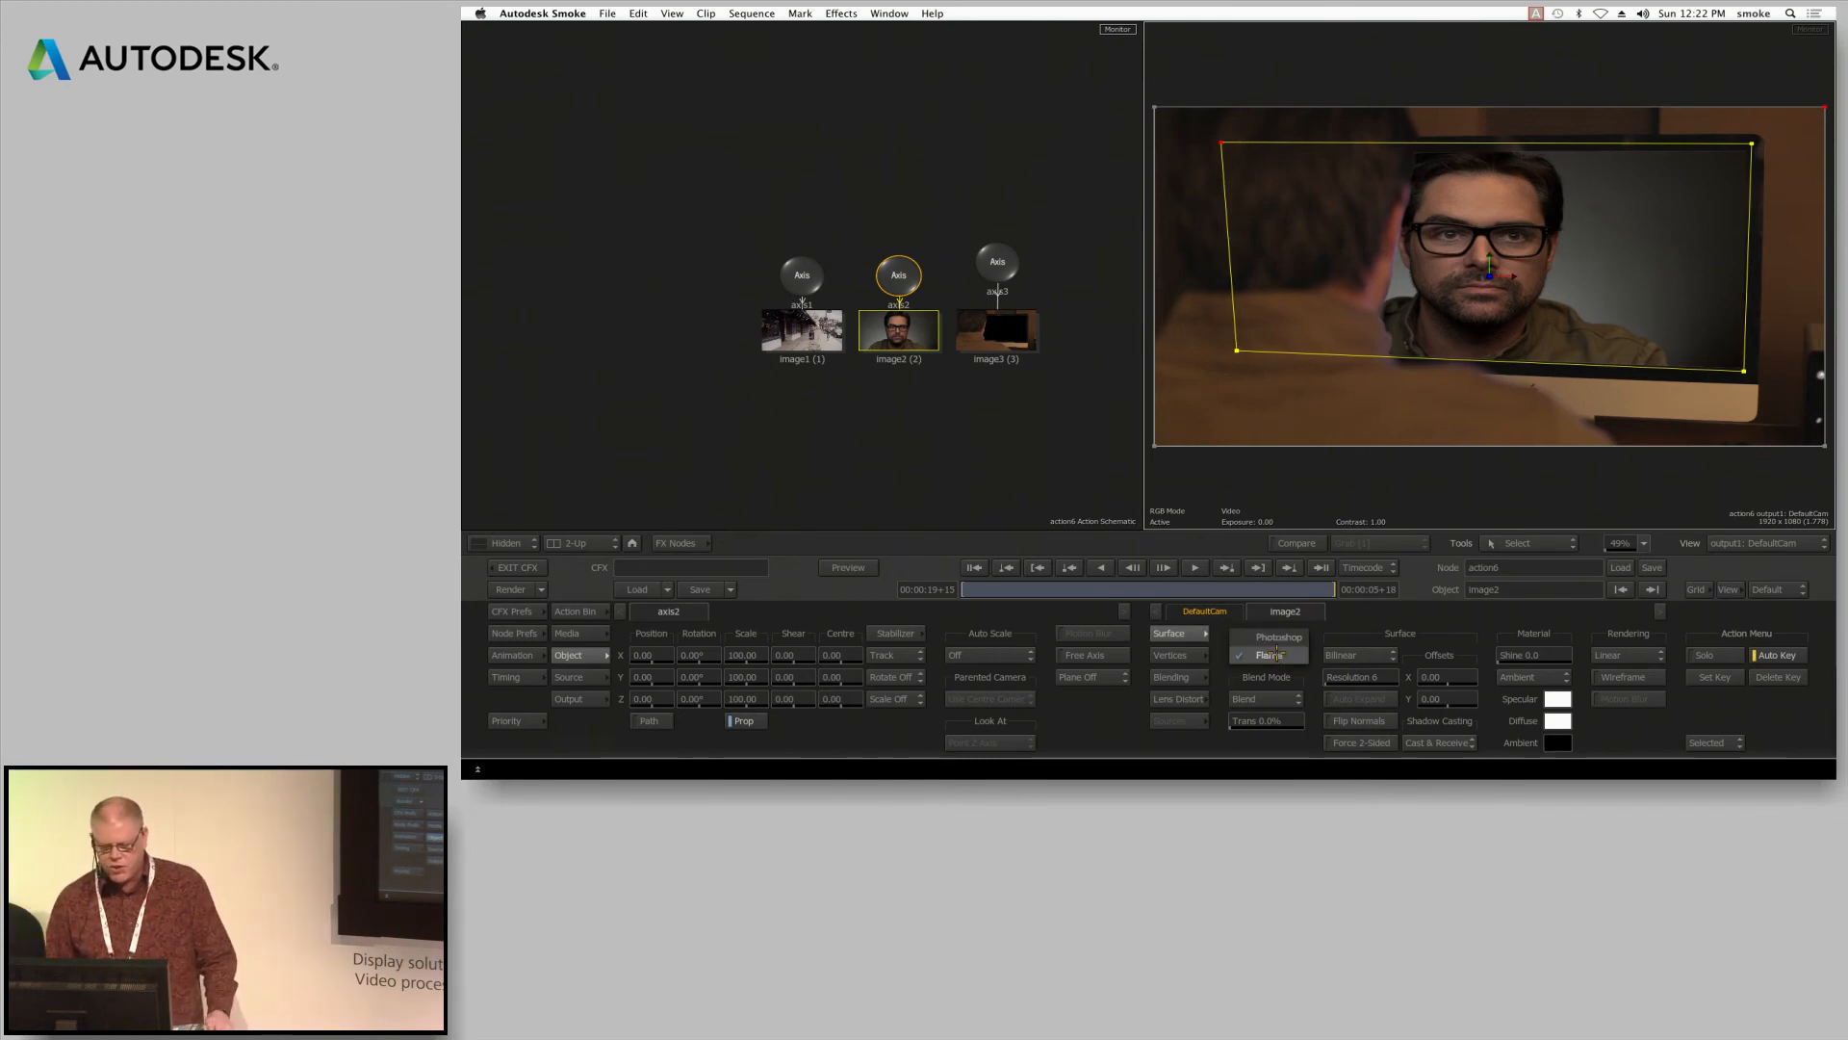
{"action": "left_click", "coordinate": [1273, 637]}
{"action": "left_click", "coordinate": [1278, 699]}
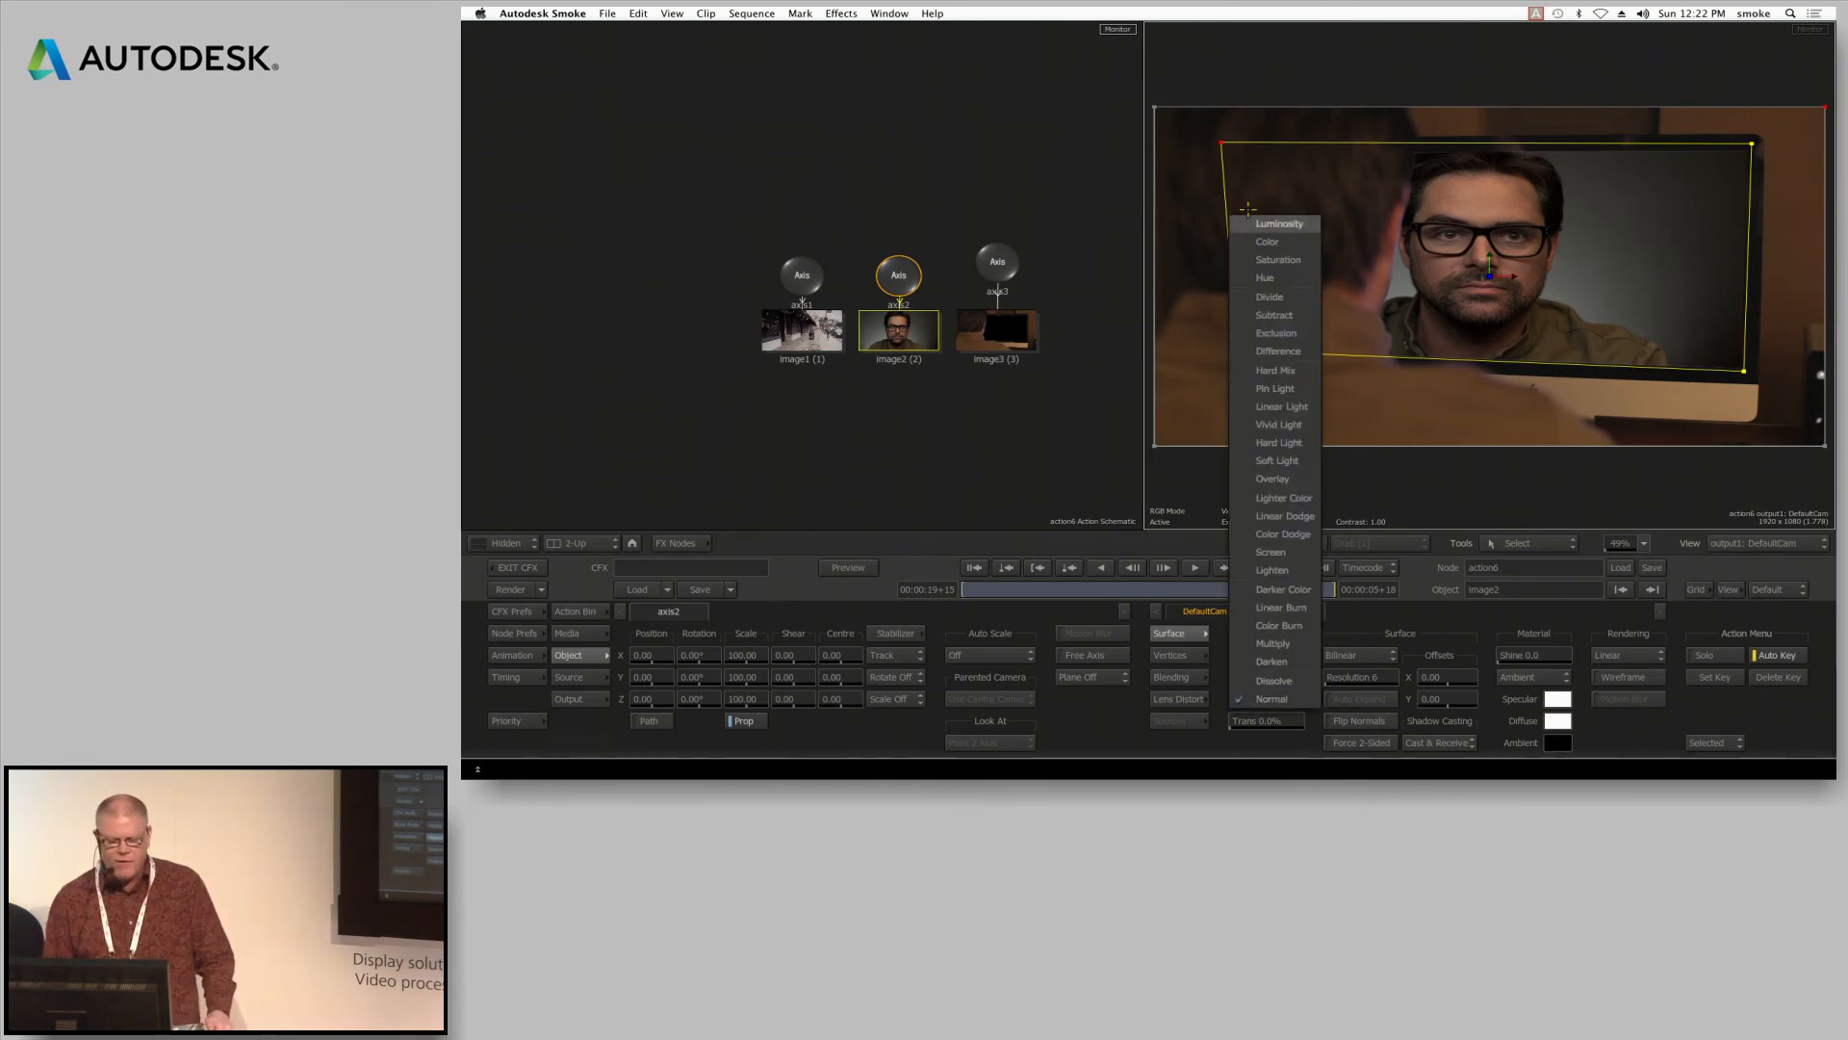
{"action": "left_click", "coordinate": [1270, 552]}
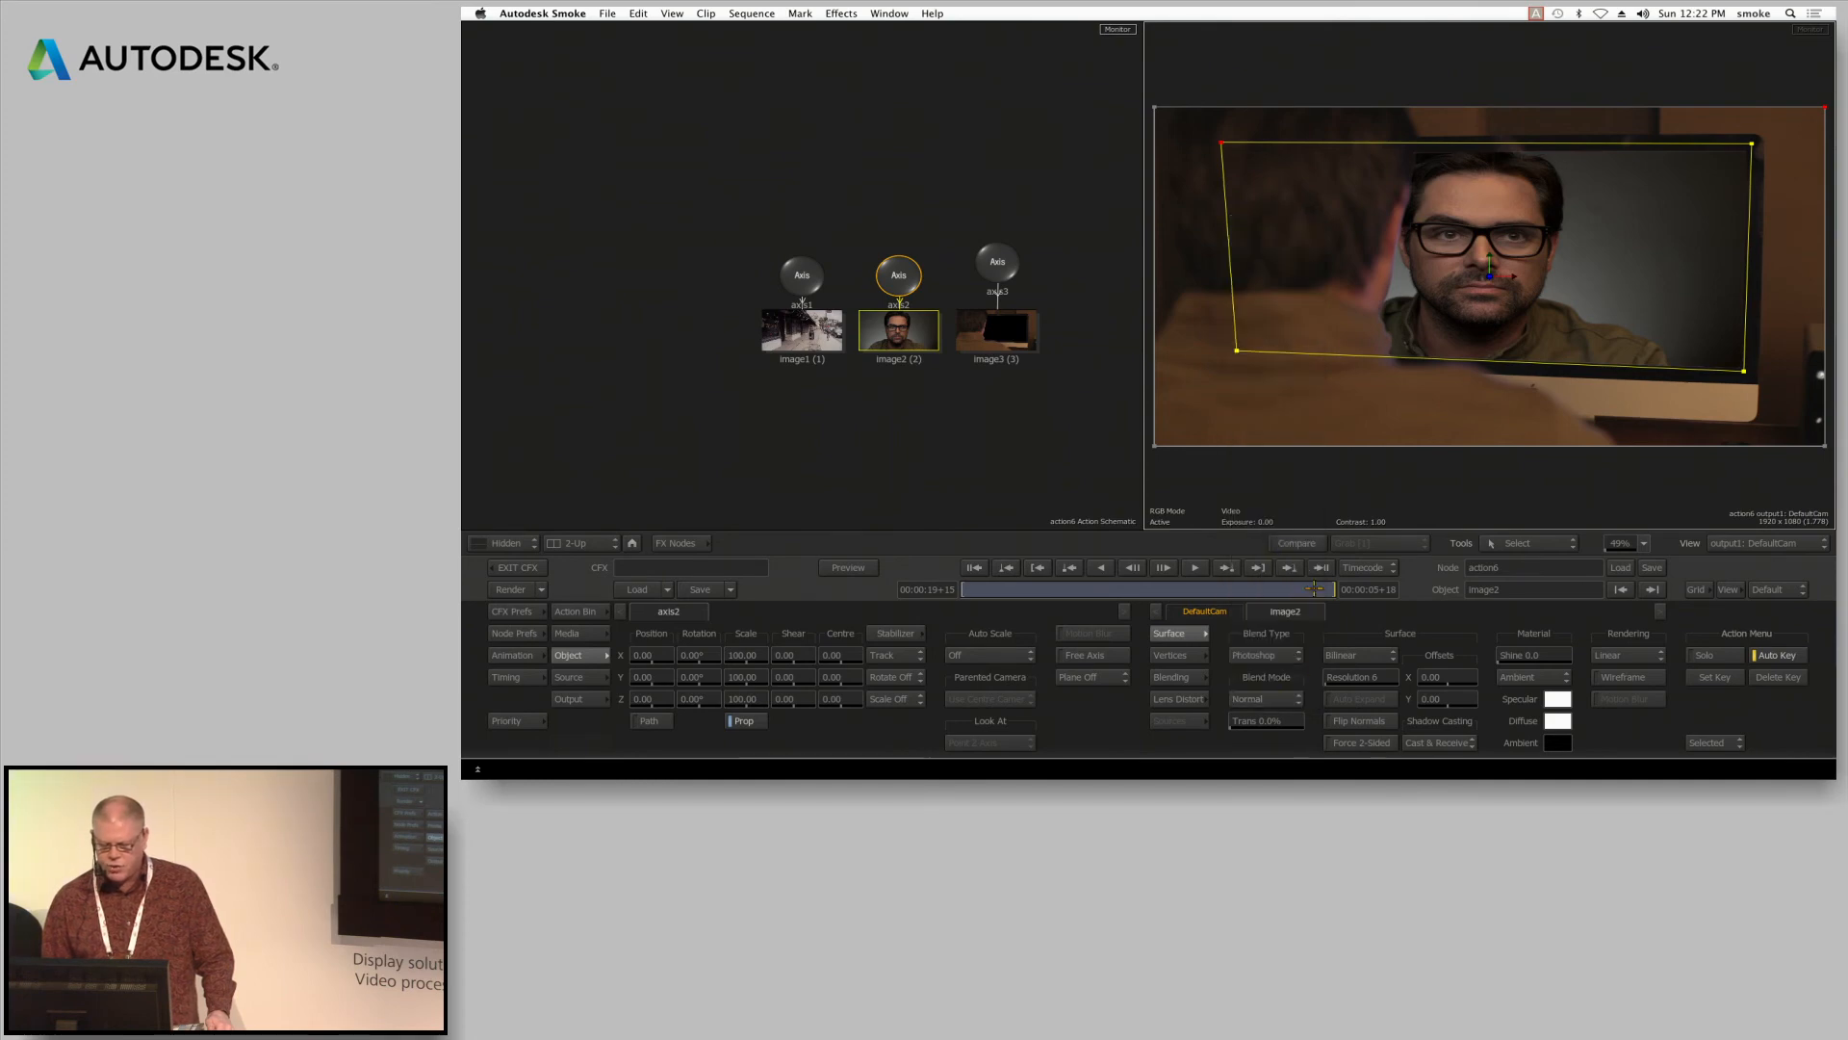
{"action": "left_click_drag", "start_coordinate": [1262, 721], "coordinate": [1293, 722]}
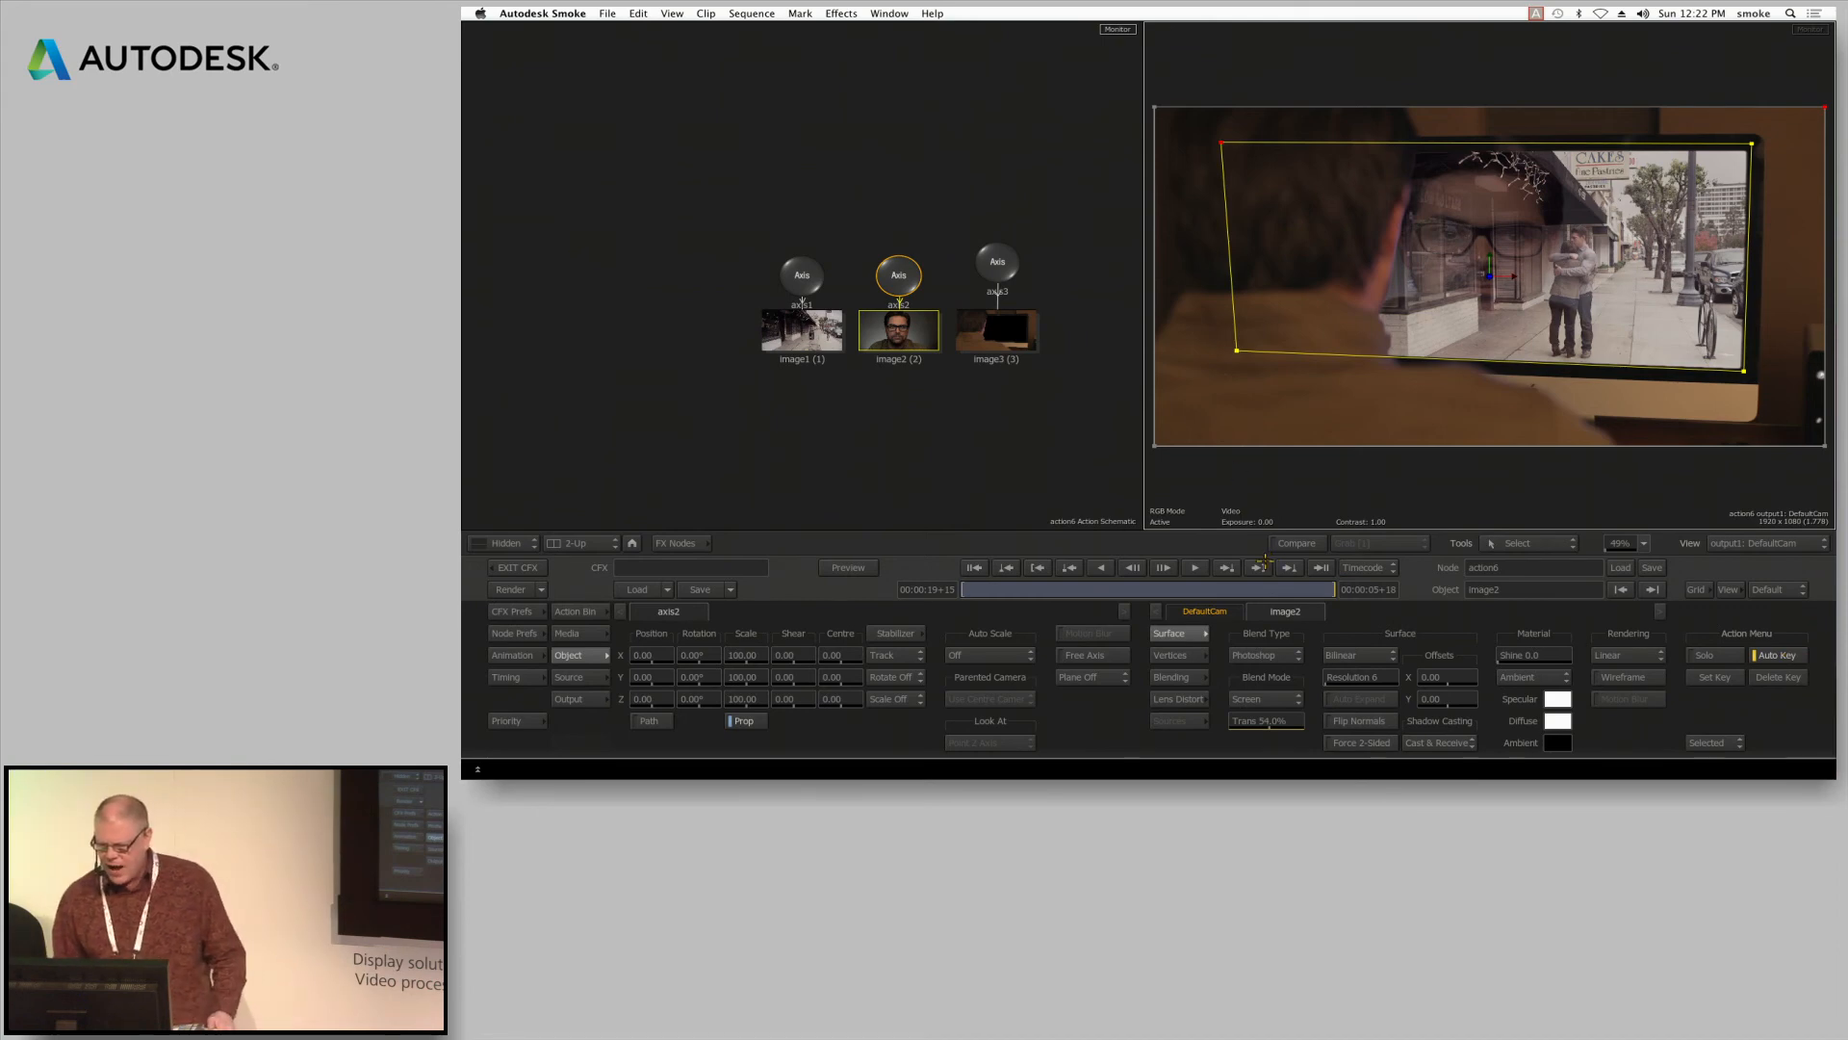
Set image2's transparency to 100% at 00:00:17+08 and scrub through the fade-in to the clip's end
{"action": "left_click_drag", "start_coordinate": [1438, 628], "coordinate": [1244, 616]}
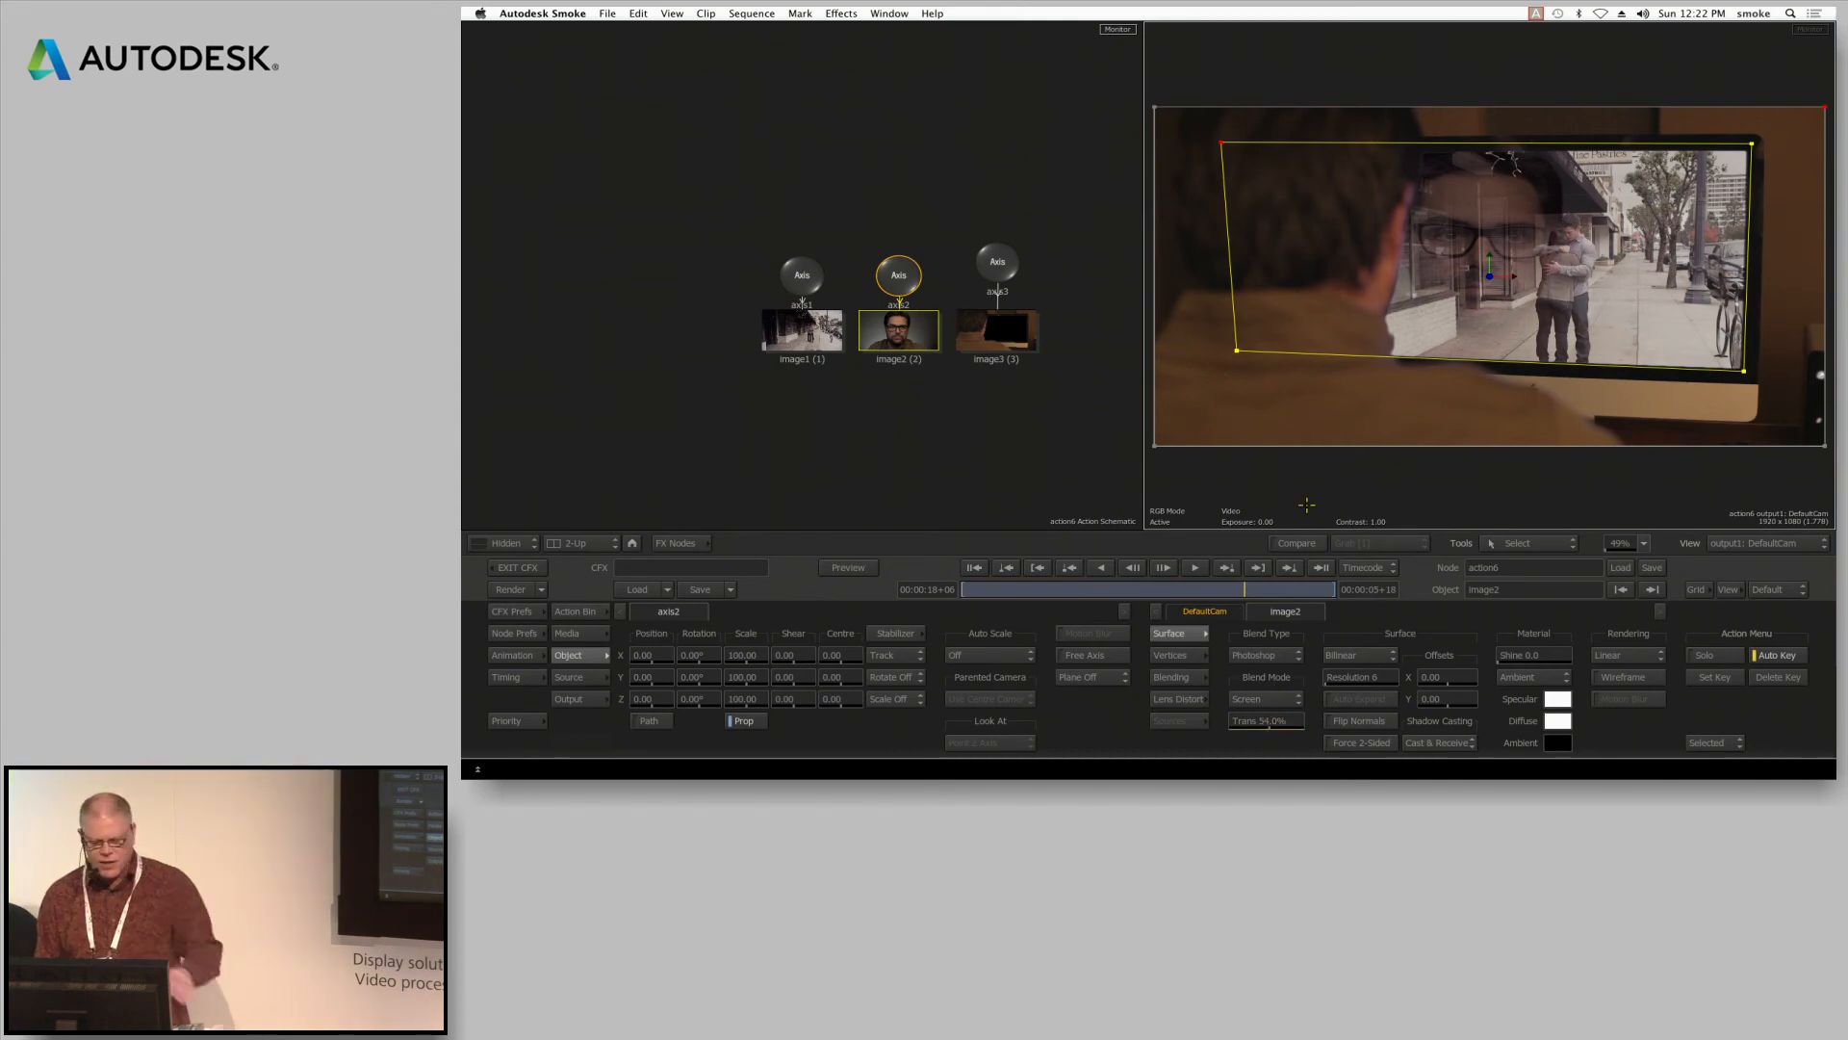
{"action": "left_click", "coordinate": [1194, 593]}
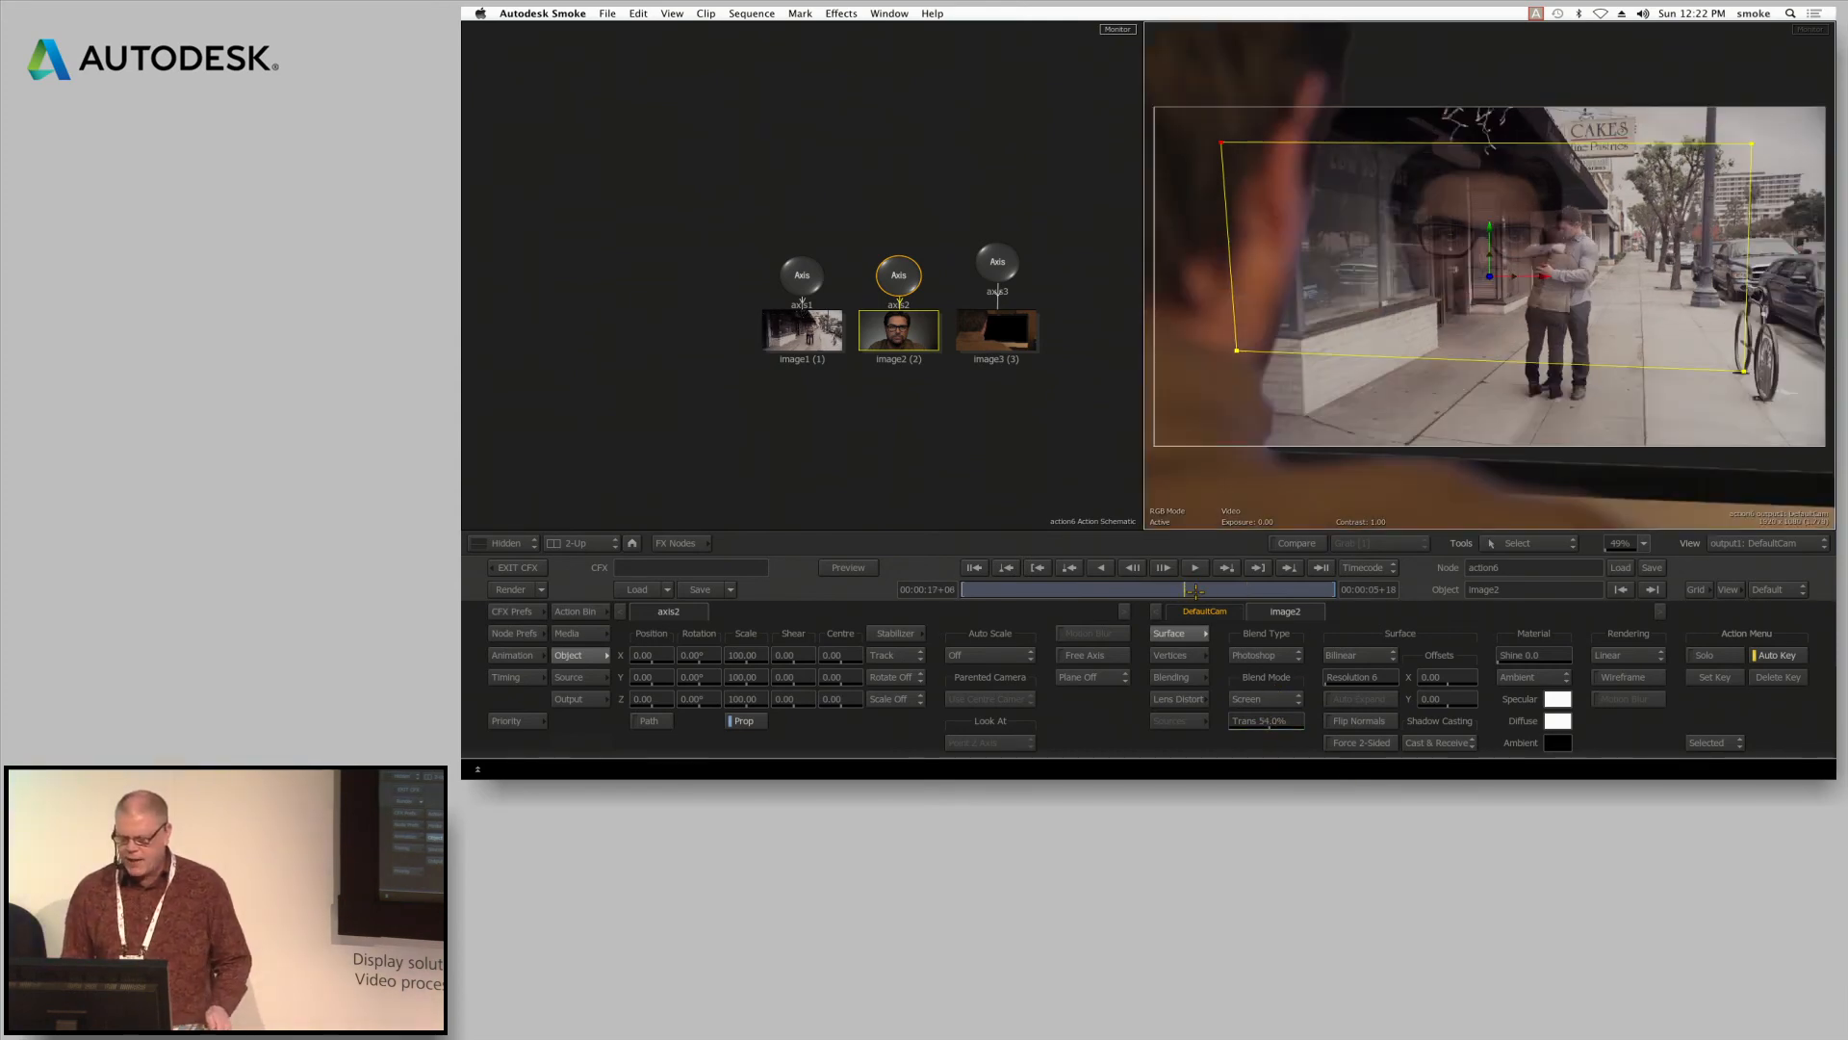
{"action": "left_click_drag", "start_coordinate": [1281, 720], "coordinate": [1618, 710]}
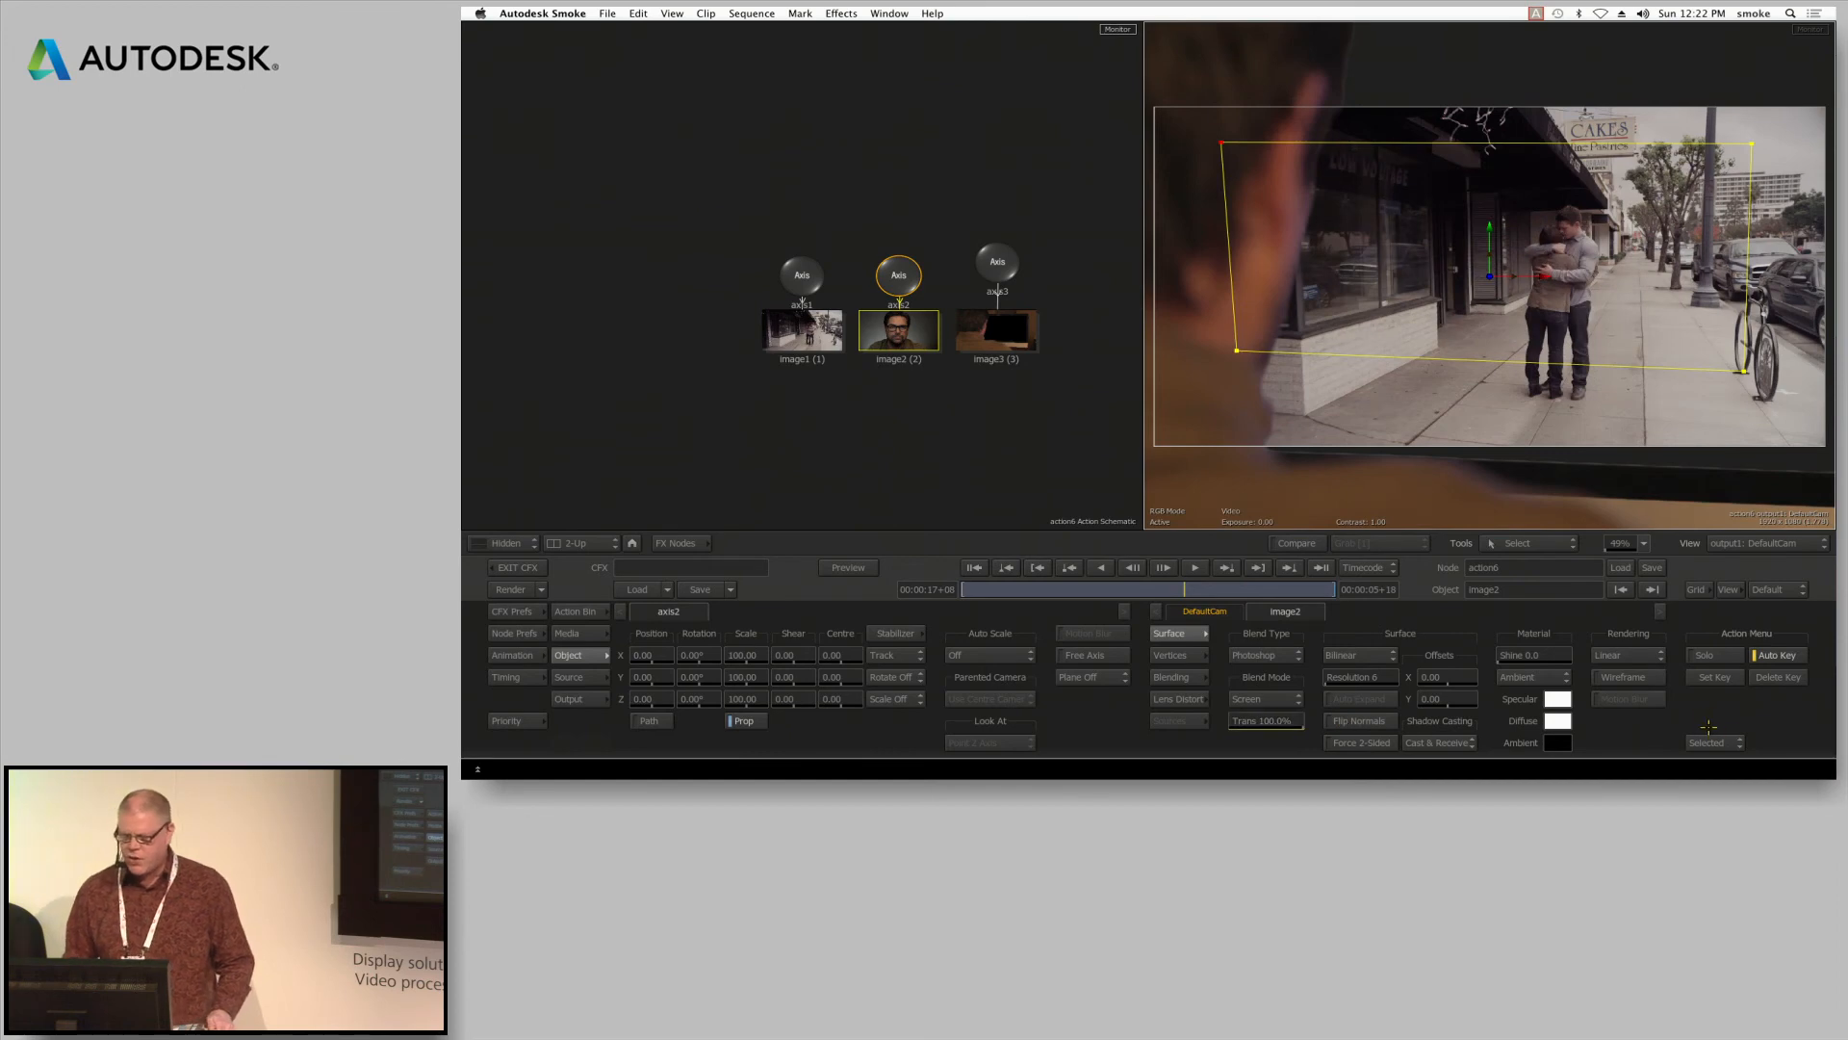
{"action": "left_click_drag", "start_coordinate": [1241, 589], "coordinate": [1563, 537]}
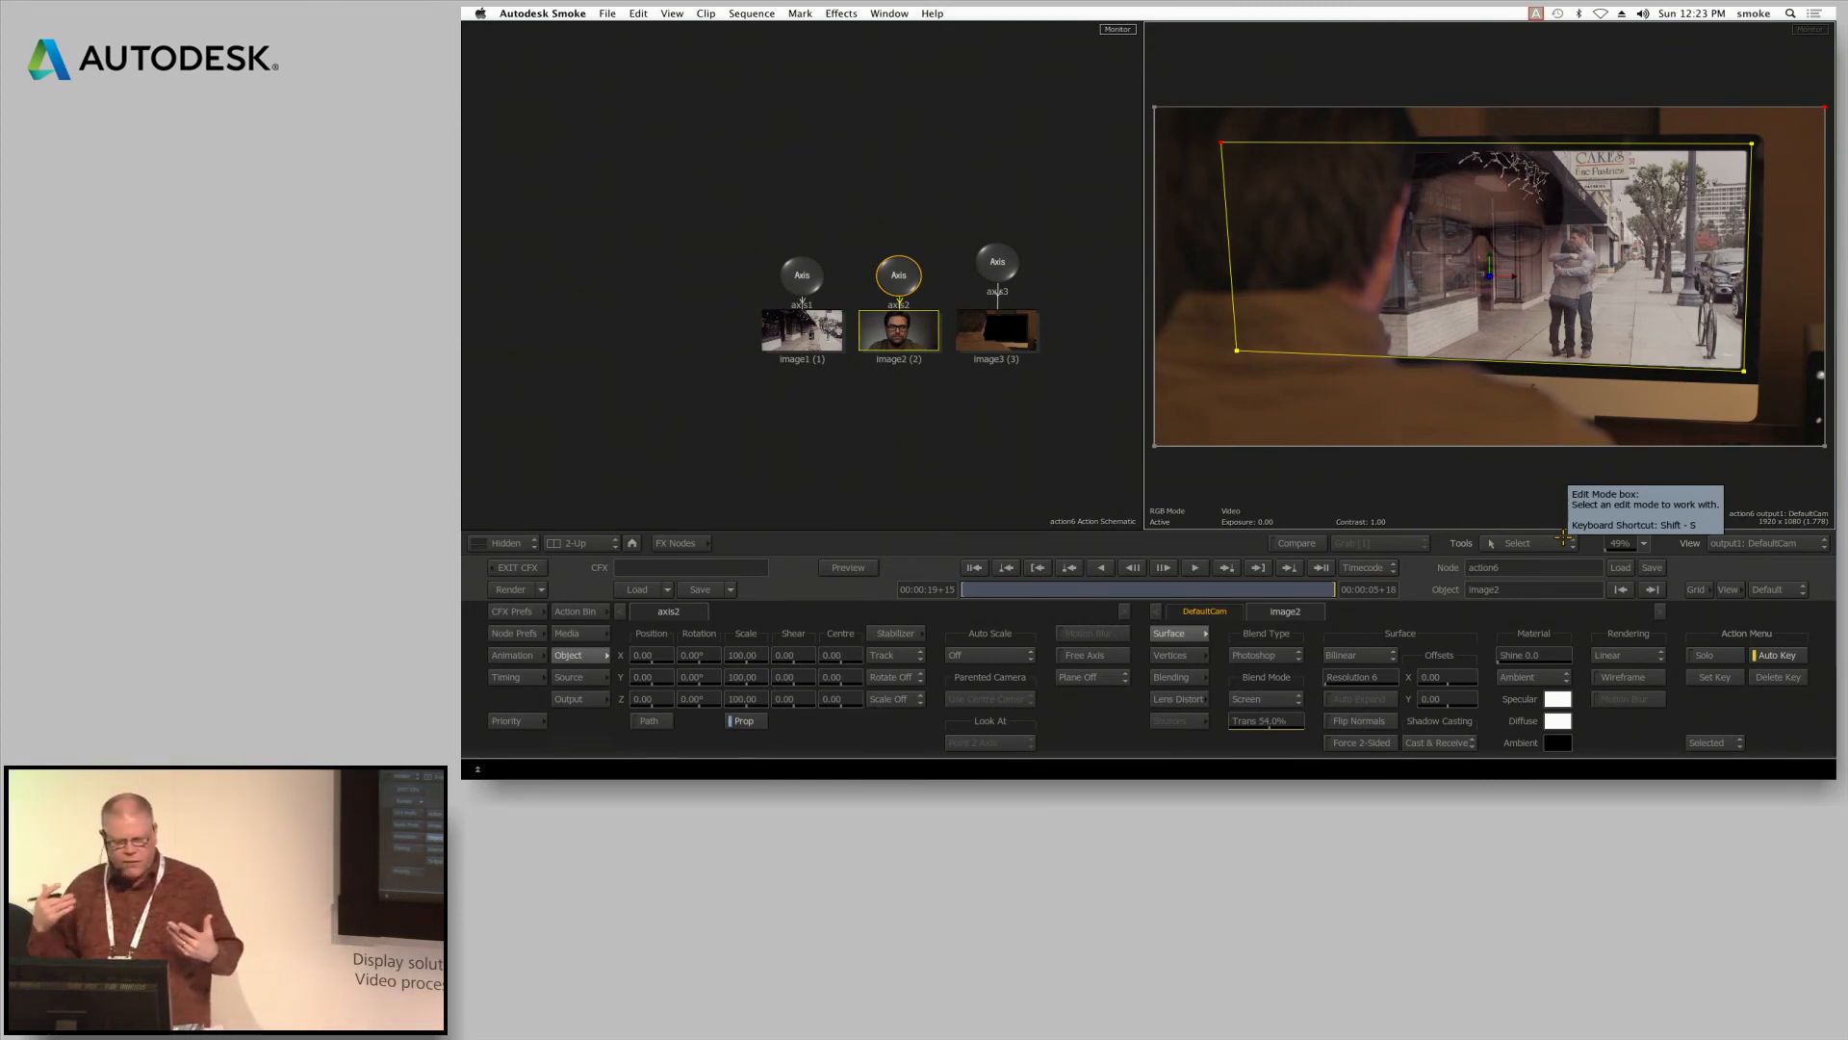
Move axis3 up in the schematic, parent axis2 to it, and scrub through the clip to check the linked movement
{"action": "left_click_drag", "start_coordinate": [1009, 250], "coordinate": [1001, 140]}
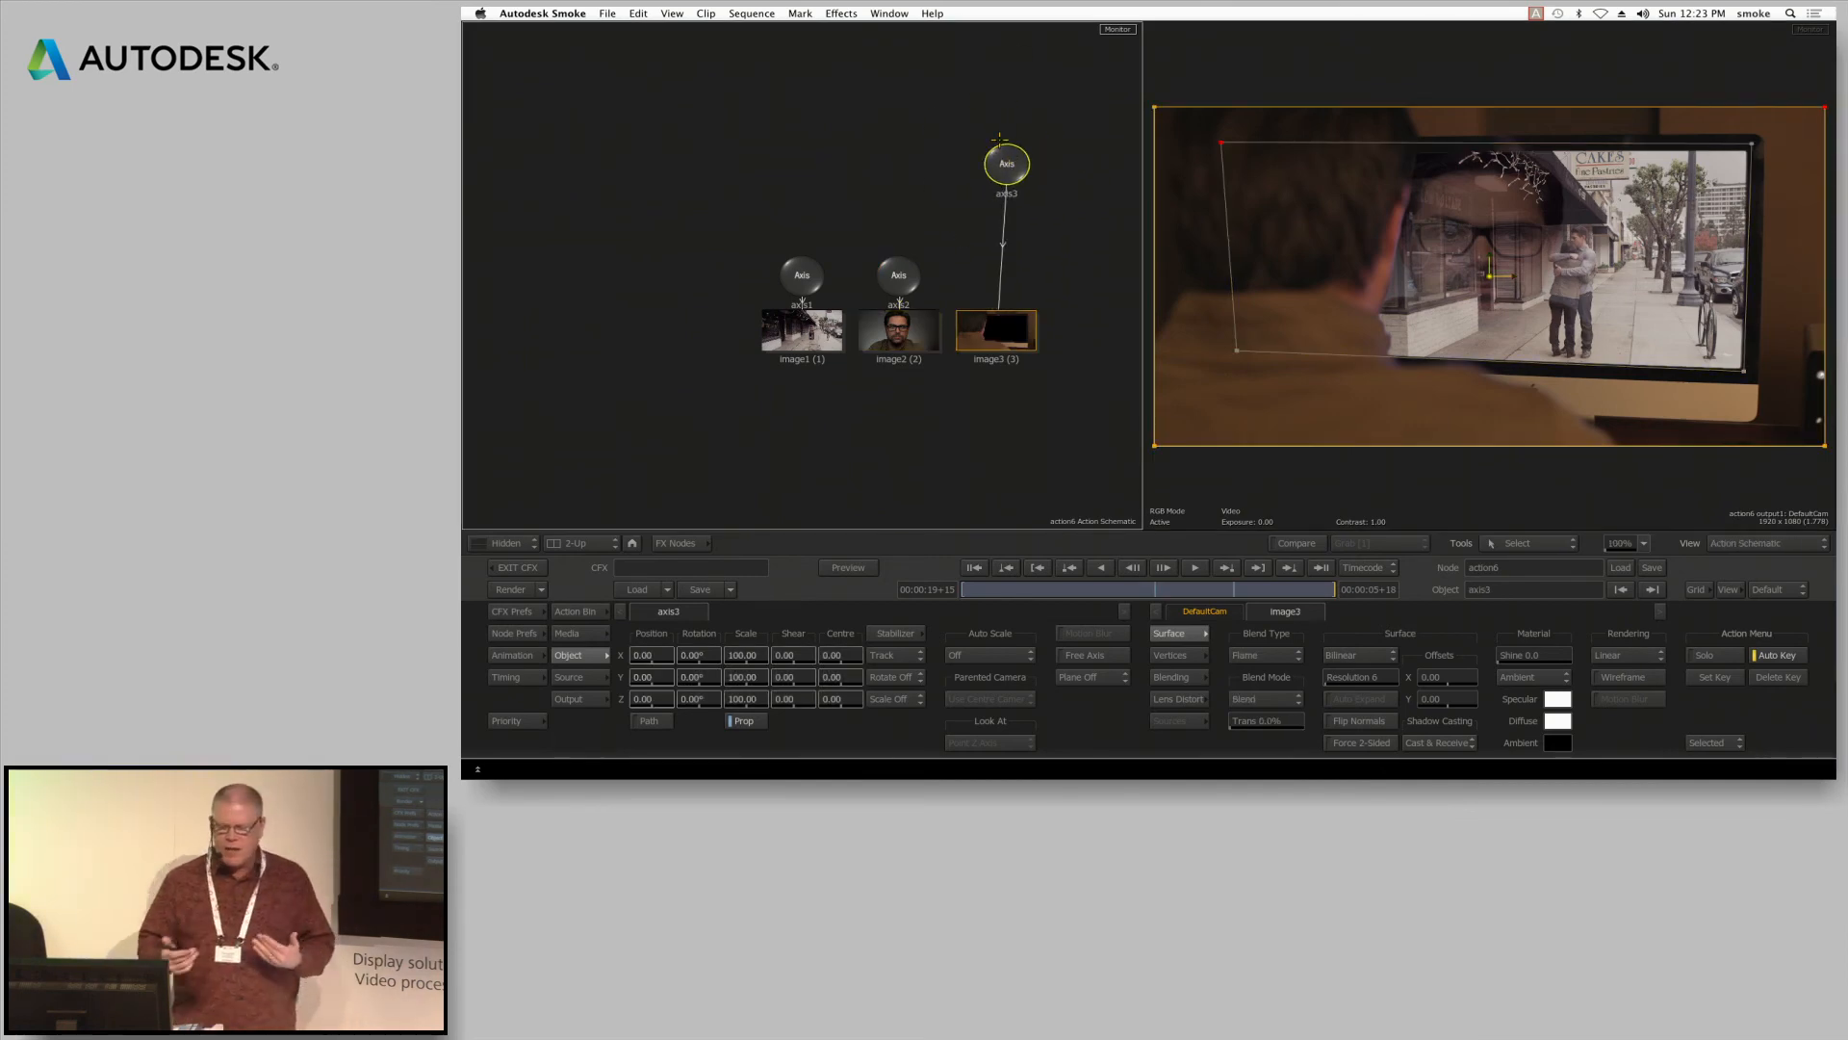
{"action": "left_click_drag", "start_coordinate": [1002, 159], "coordinate": [1010, 116]}
{"action": "left_click_drag", "start_coordinate": [1284, 589], "coordinate": [1336, 588]}
{"action": "left_click_drag", "start_coordinate": [1007, 132], "coordinate": [897, 280]}
{"action": "left_click_drag", "start_coordinate": [1016, 115], "coordinate": [1009, 137]}
{"action": "left_click_drag", "start_coordinate": [1299, 589], "coordinate": [1160, 609]}
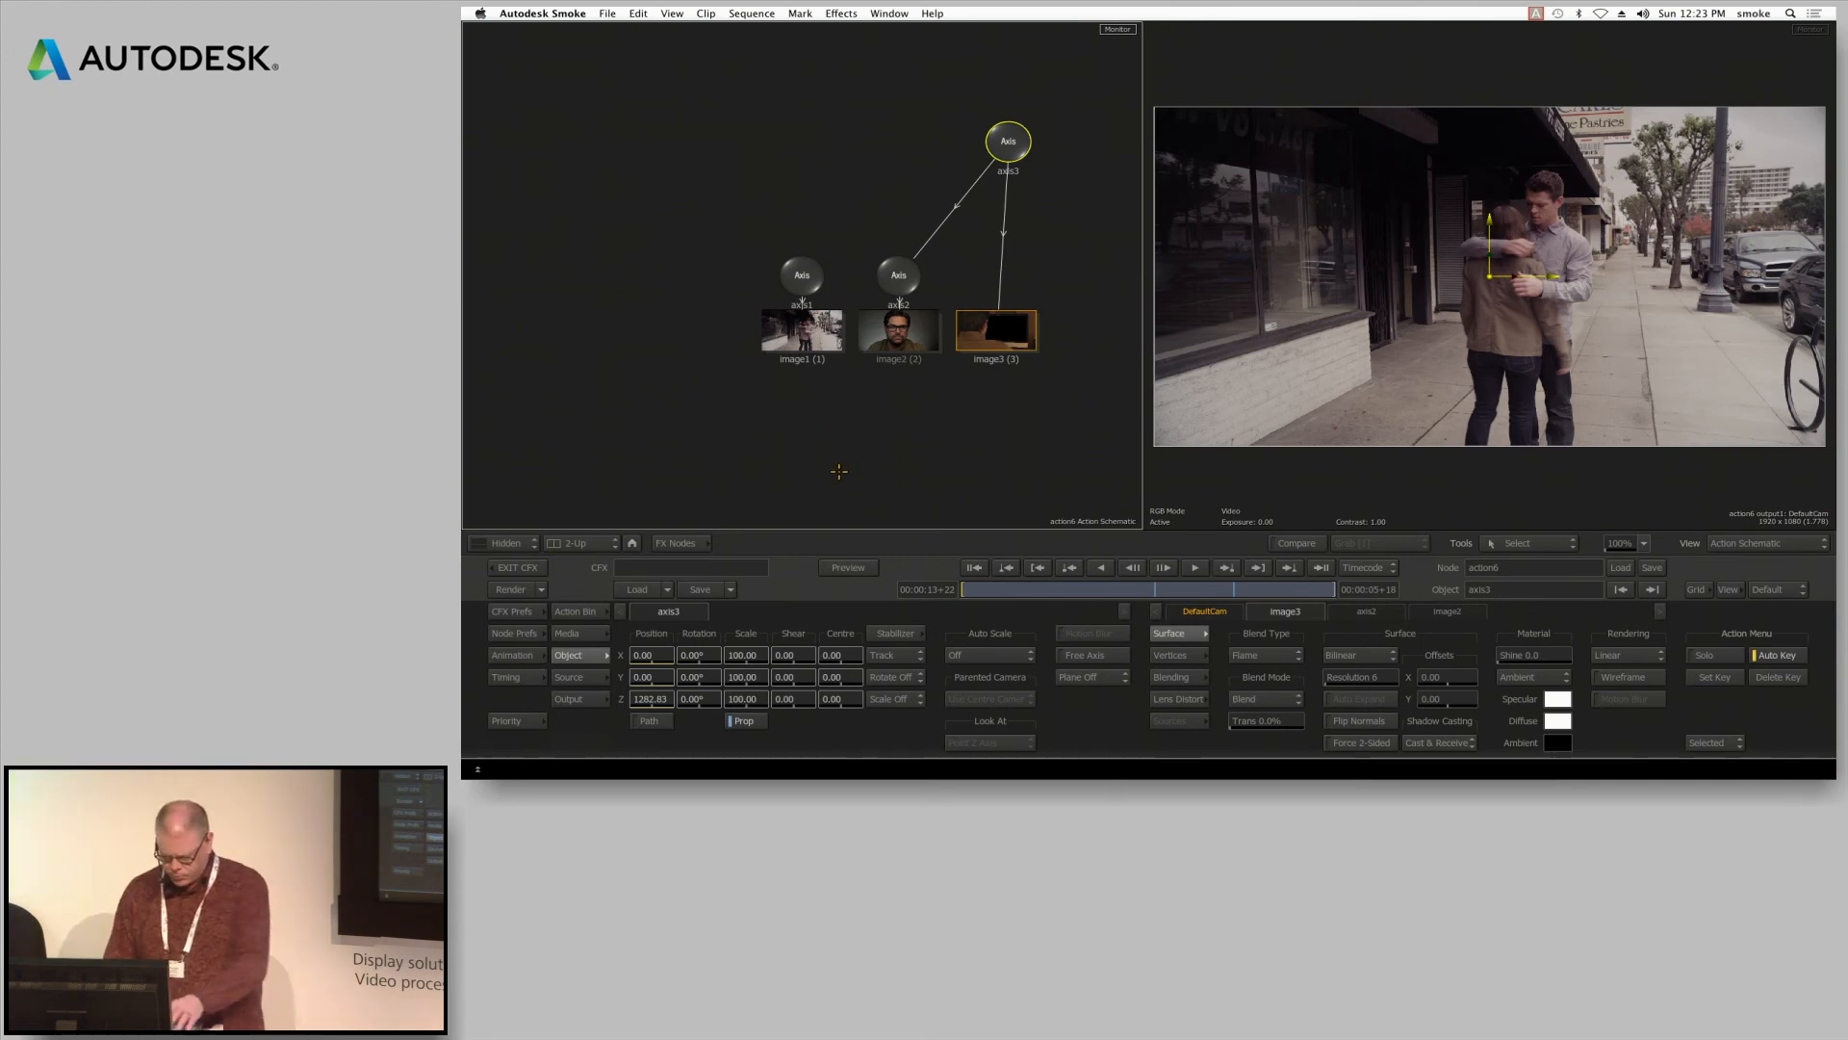
Return to the ConnectFX schematic, render from the MVI_3791 output node, and exit to the timeline
{"action": "key", "text": "Escape"}
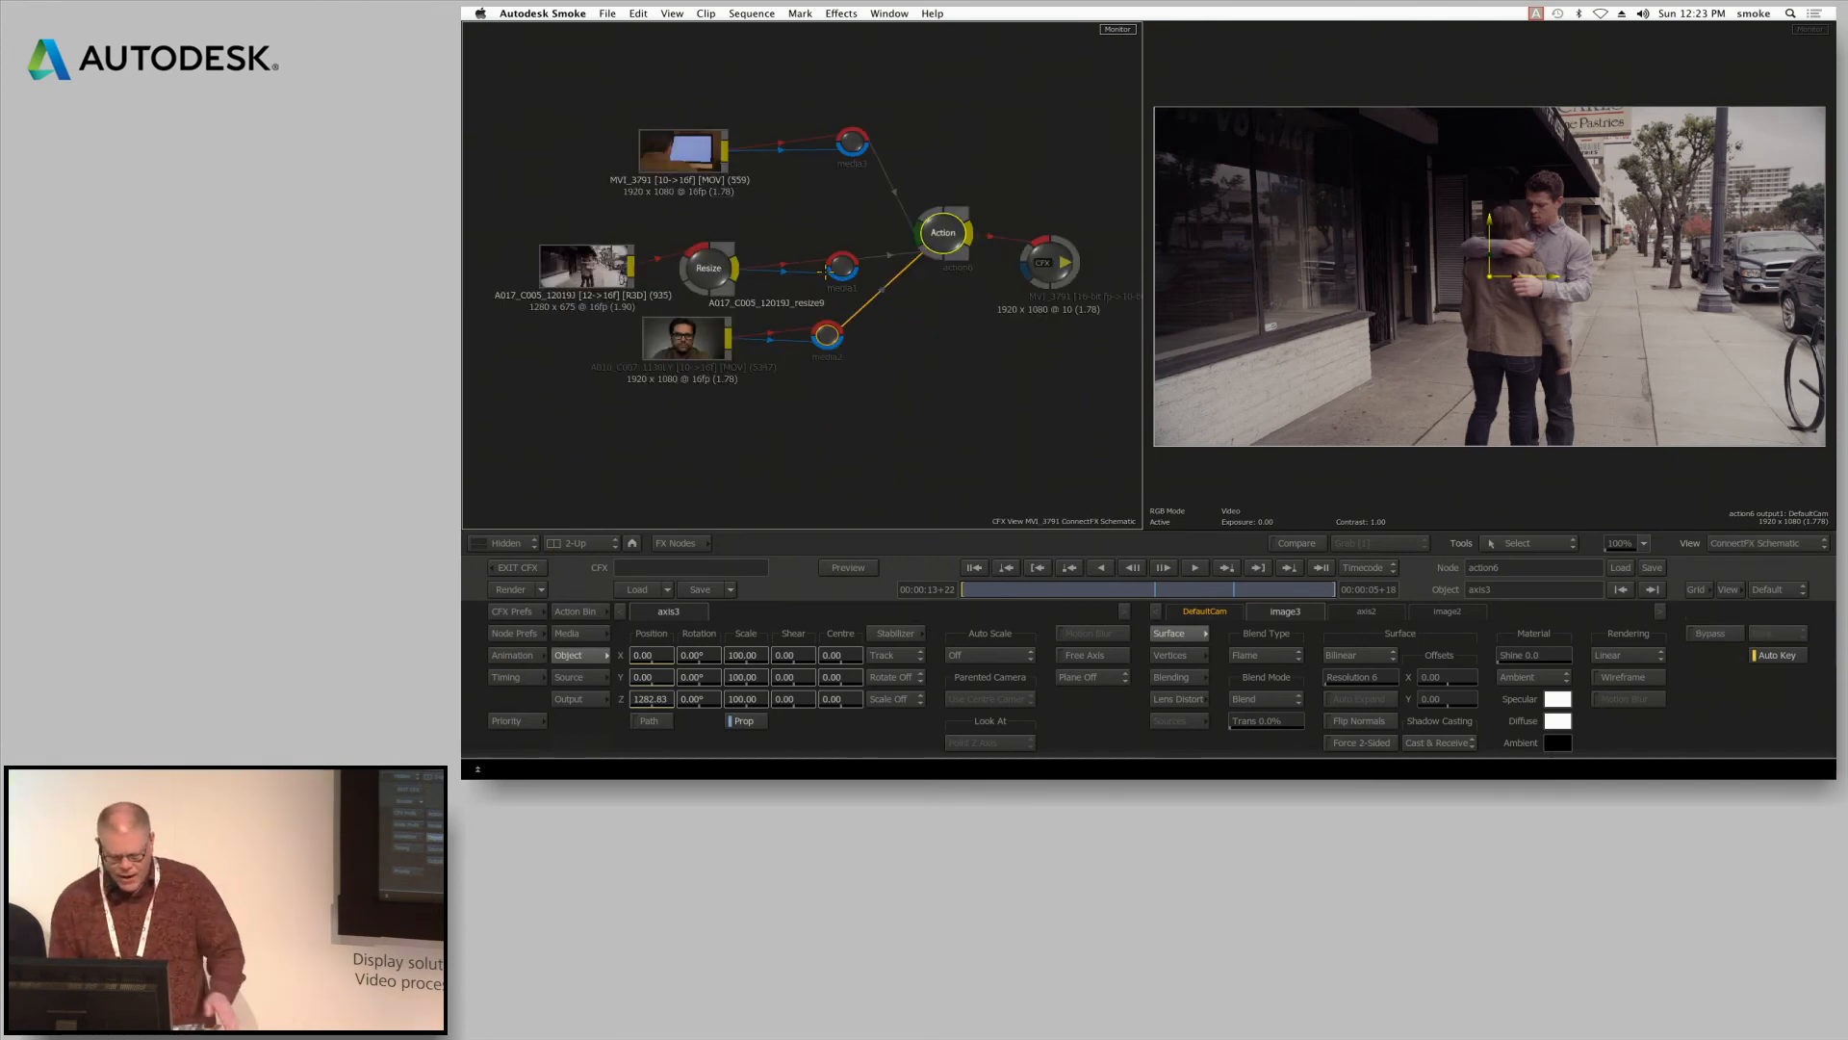
{"action": "left_click", "coordinate": [1045, 241]}
{"action": "left_click", "coordinate": [510, 589]}
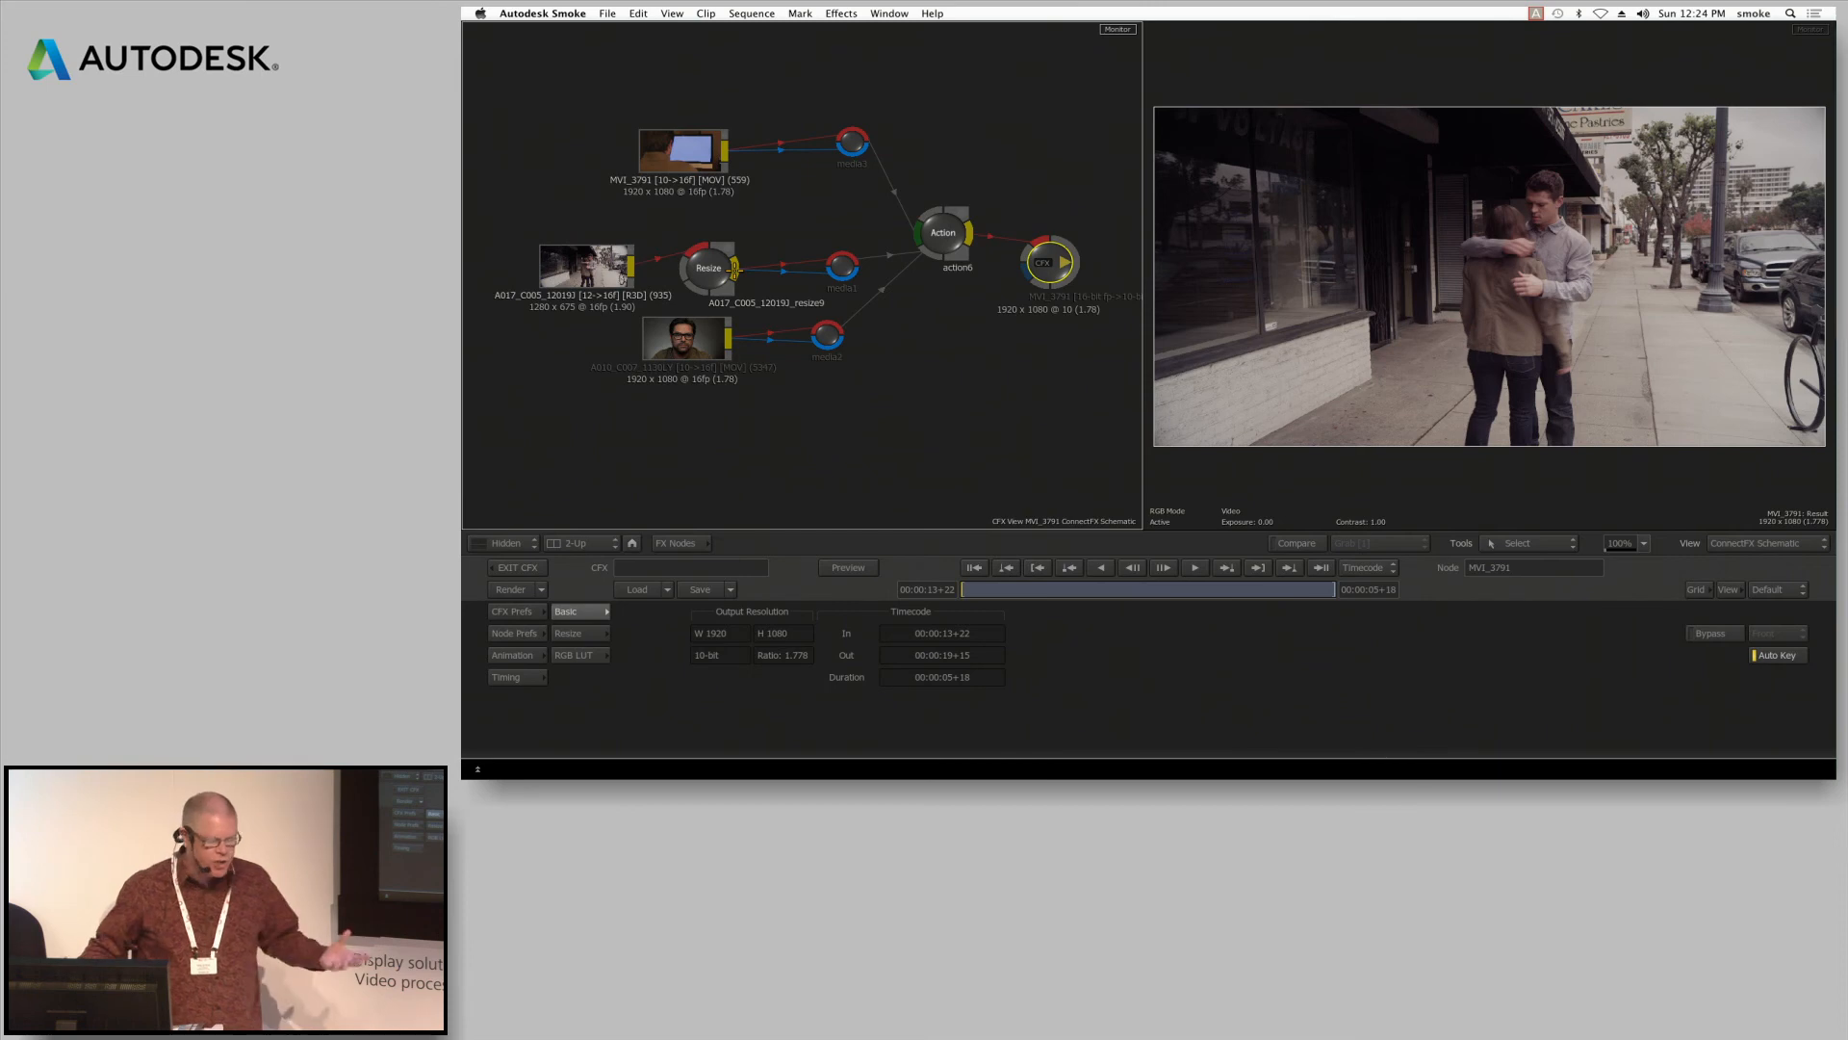
{"action": "left_click", "coordinate": [520, 568]}
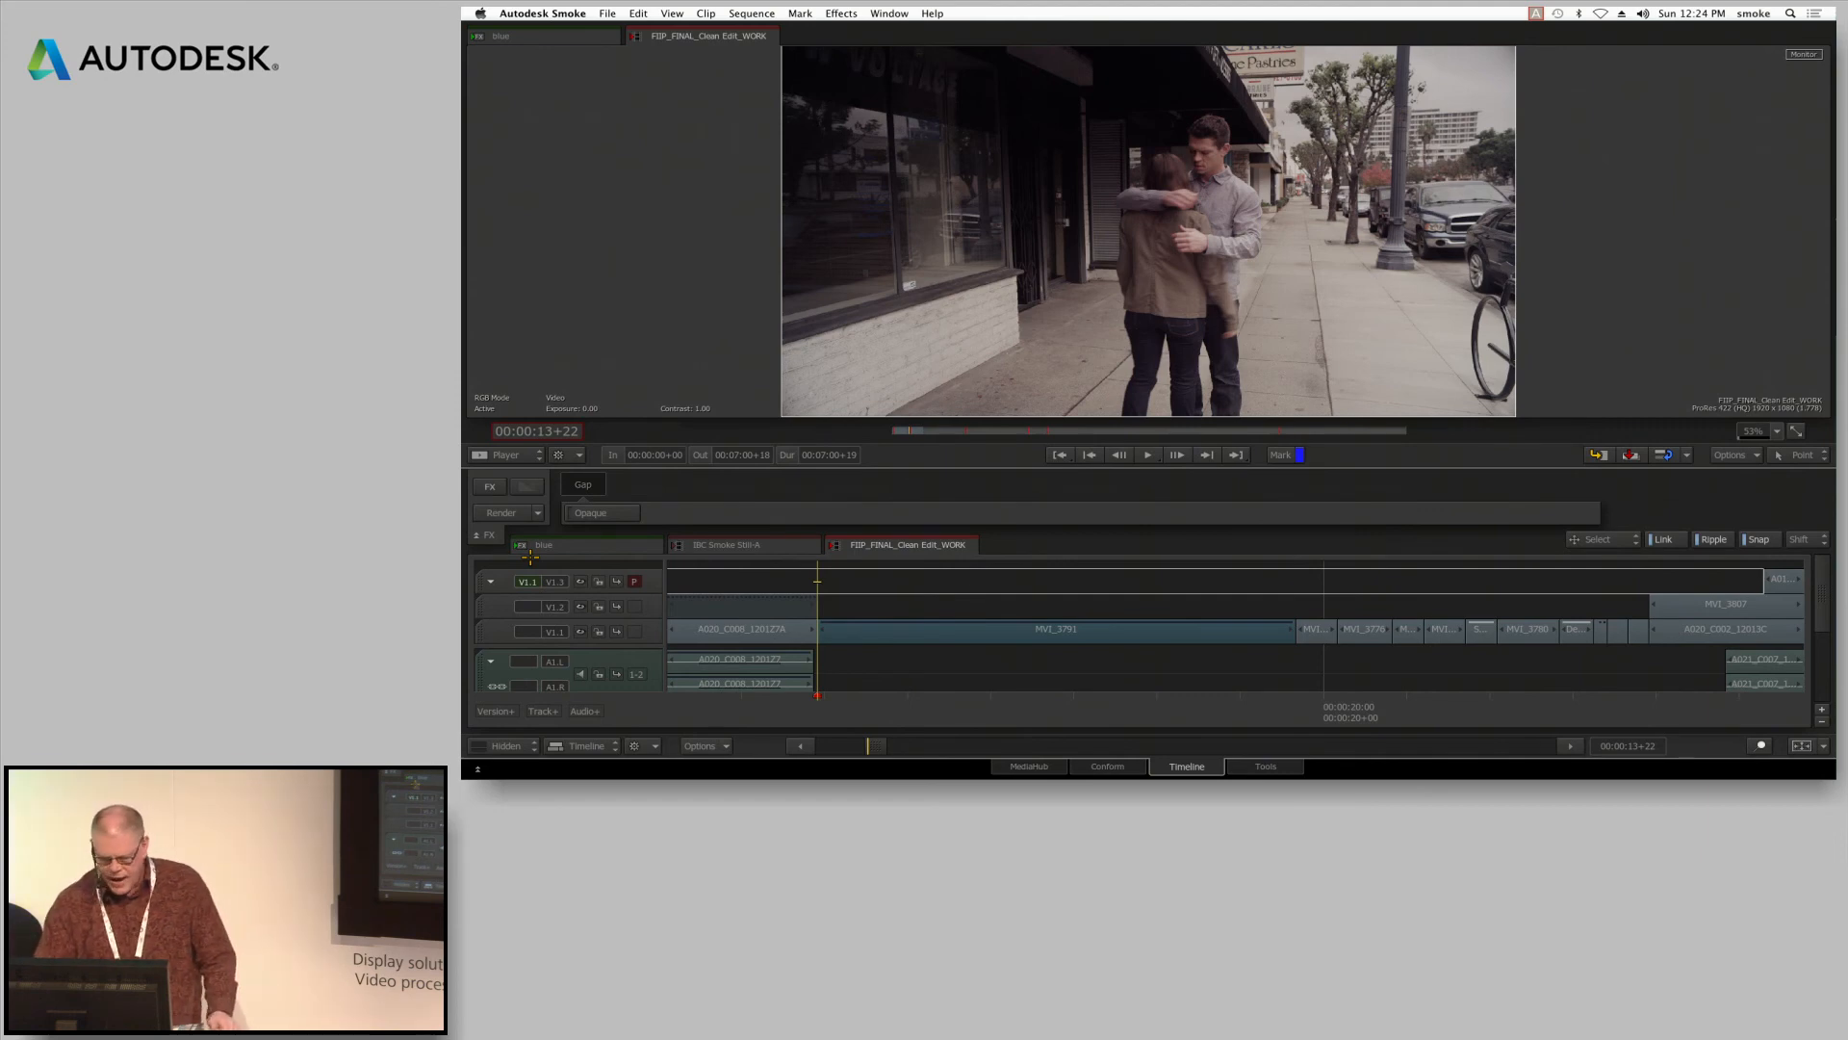
Play the composited MVI_3791 clip on the sequence's lowest video track, scrub the preceding shot, and return to the clip's first frame
{"action": "key", "text": "super+Down"}
{"action": "key", "text": "super+Down"}
{"action": "key", "text": "space"}
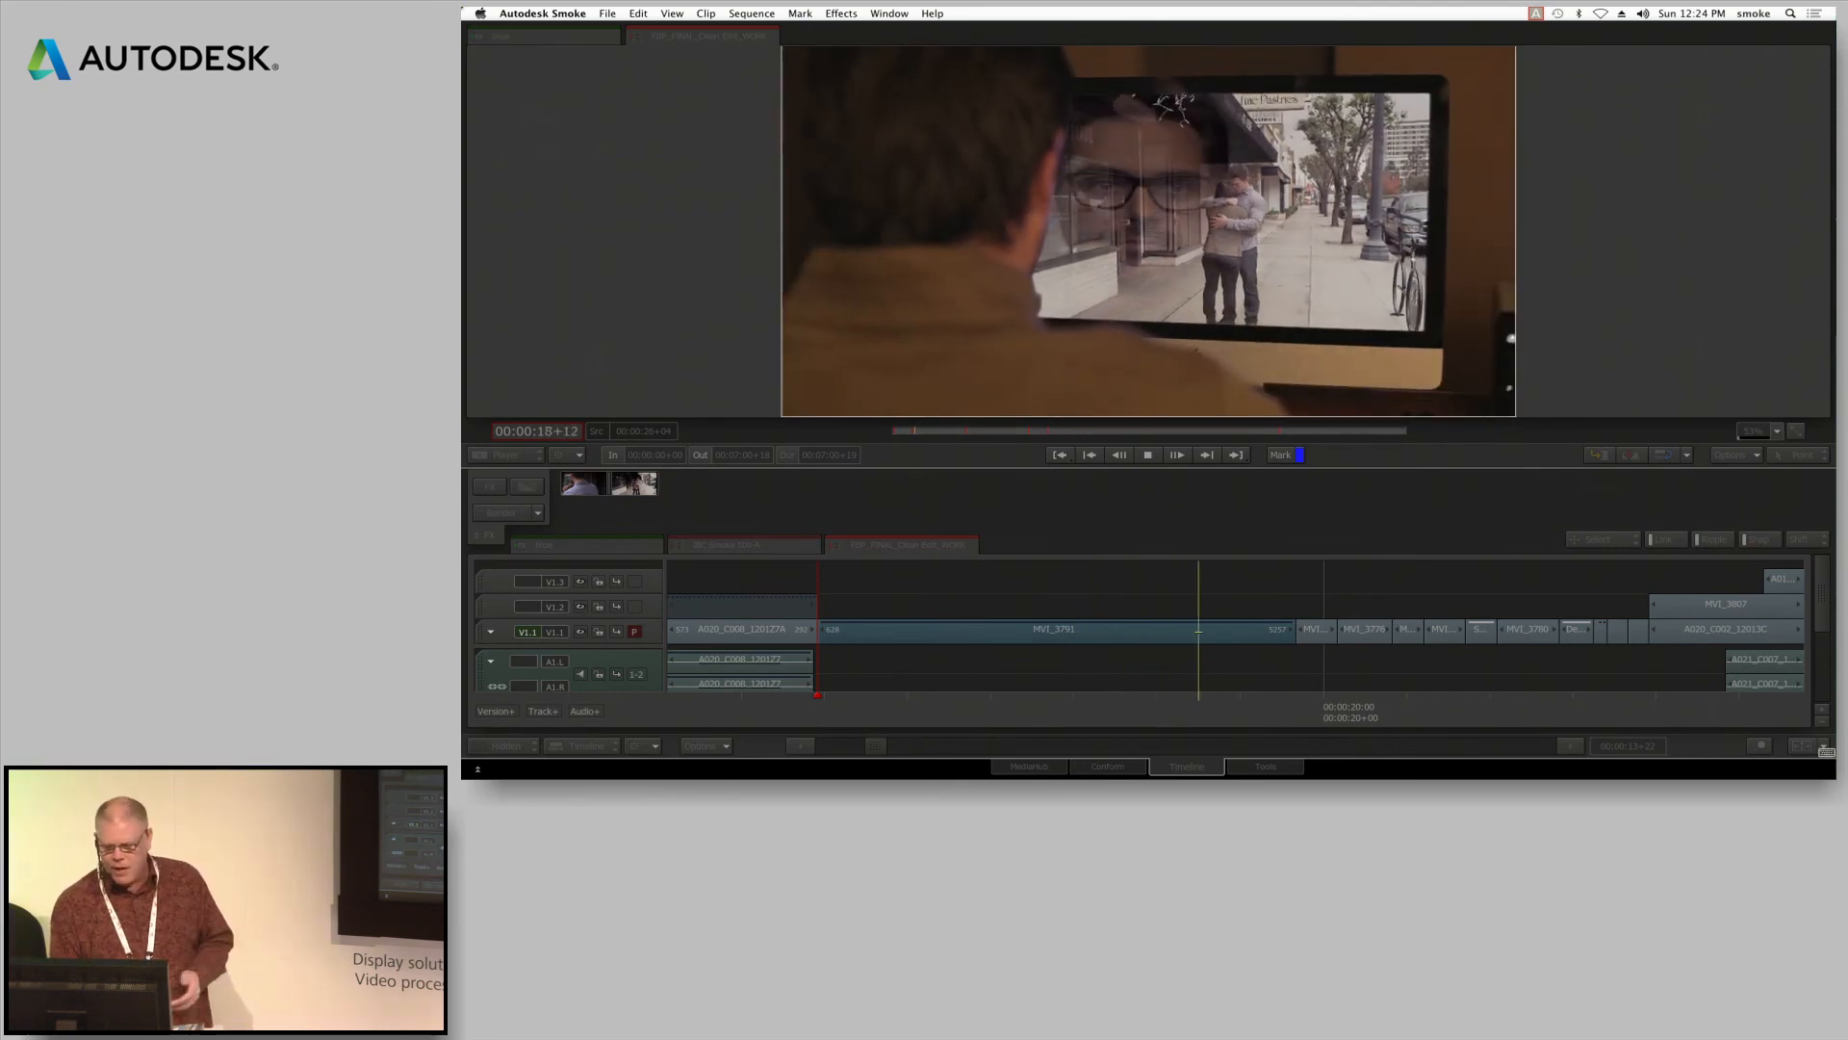
{"action": "key", "text": "space"}
{"action": "left_click_drag", "start_coordinate": [1124, 712], "coordinate": [734, 728]}
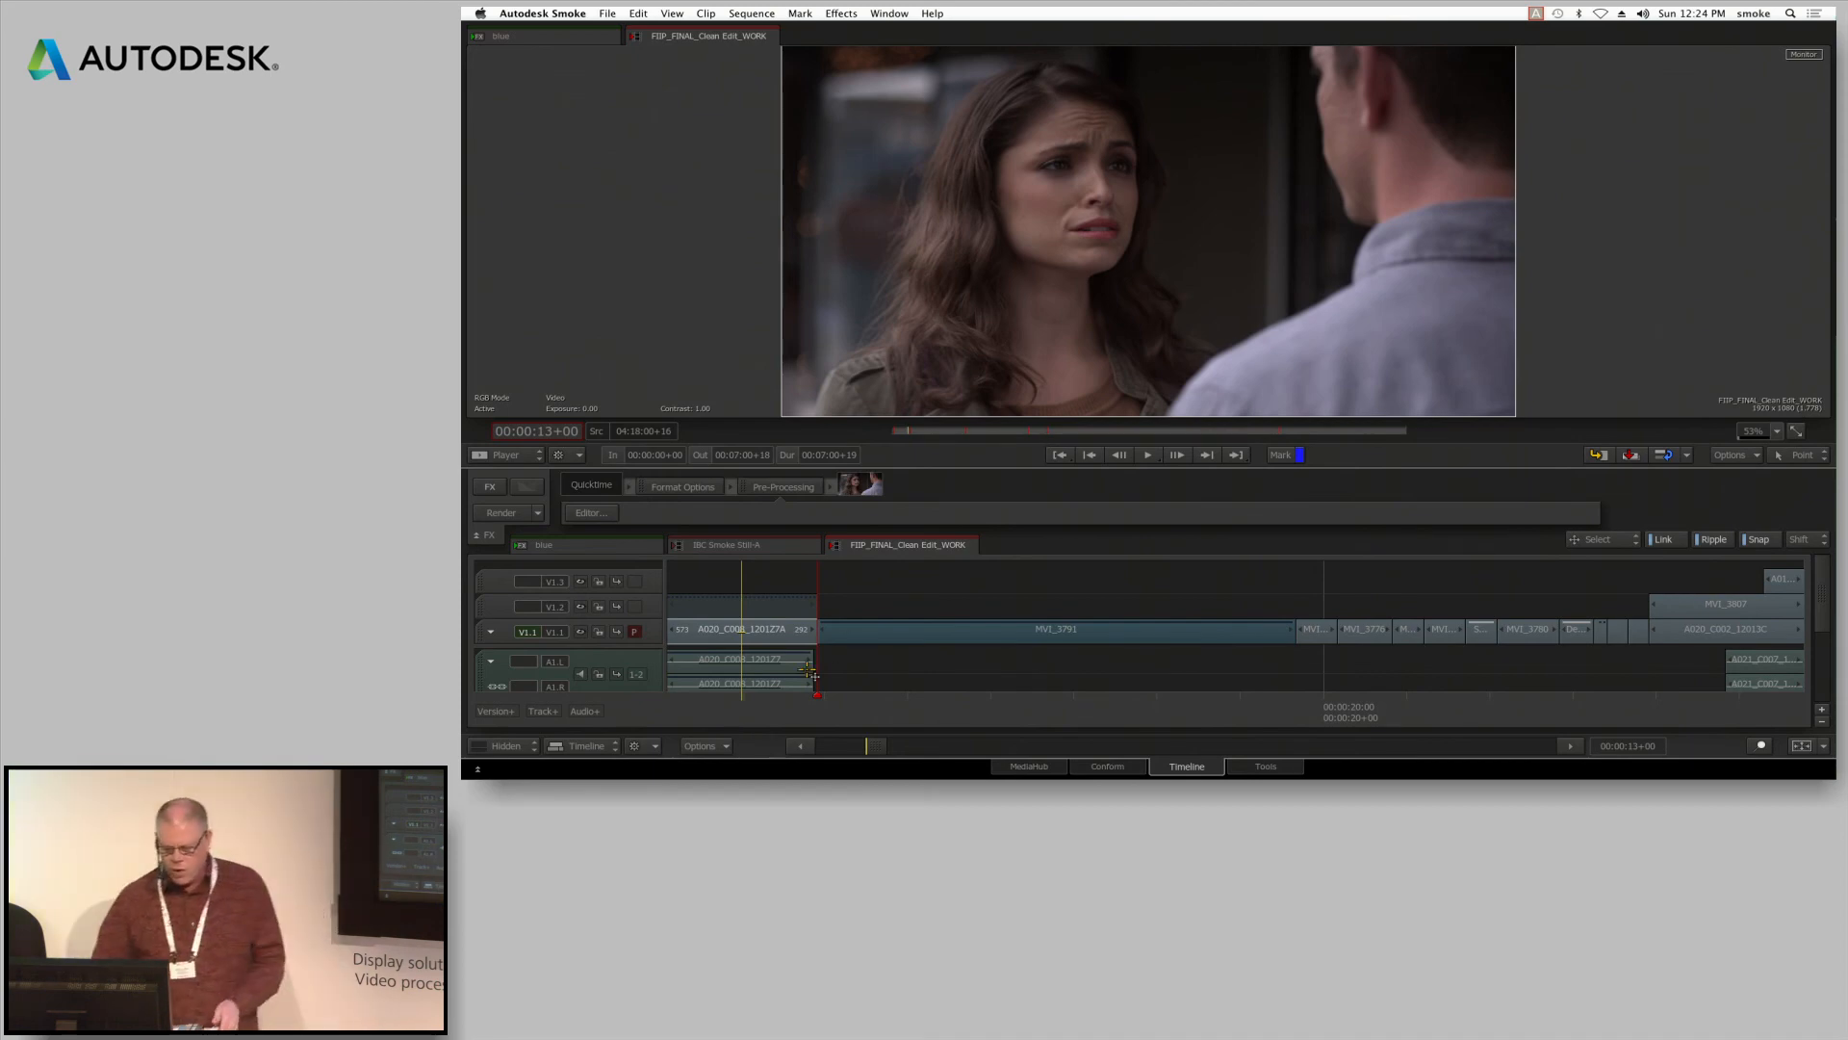
{"action": "left_click", "coordinate": [817, 711]}
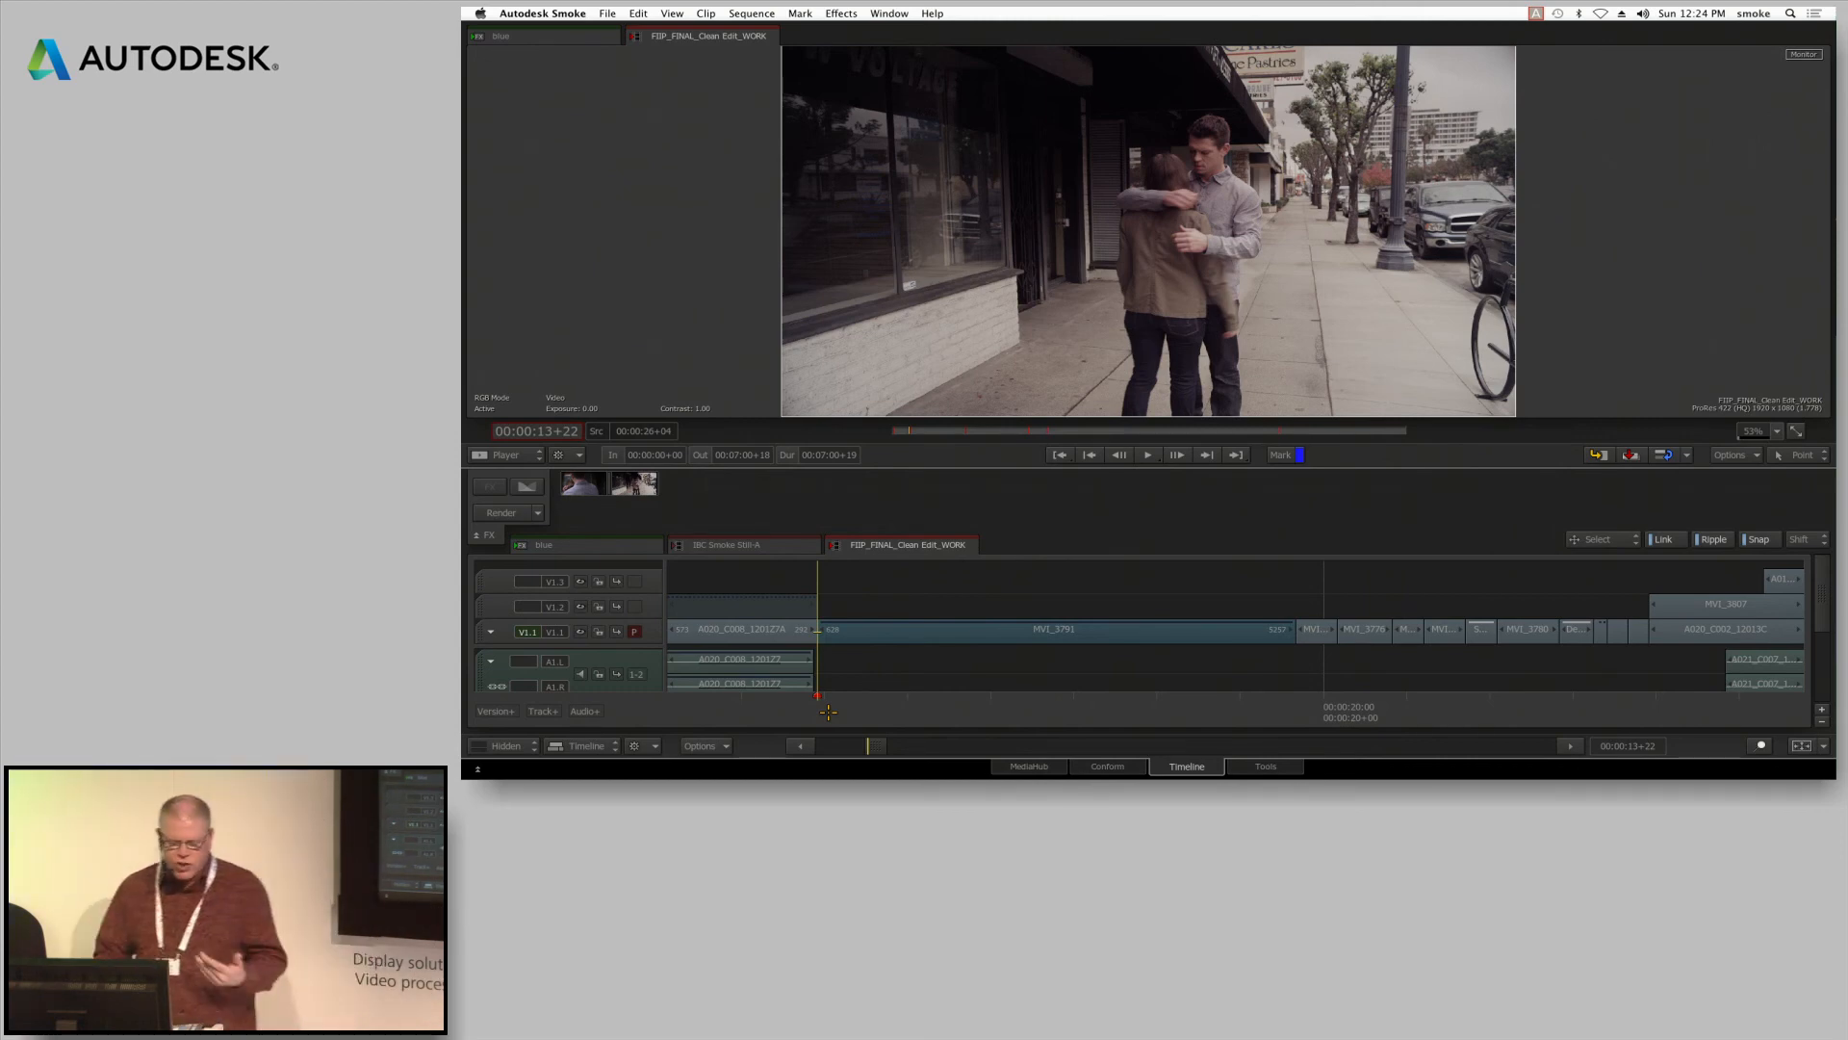
Select the MVI_3791 segment in the timeline and reopen its ConnectFX schematic
{"action": "left_click", "coordinate": [840, 631]}
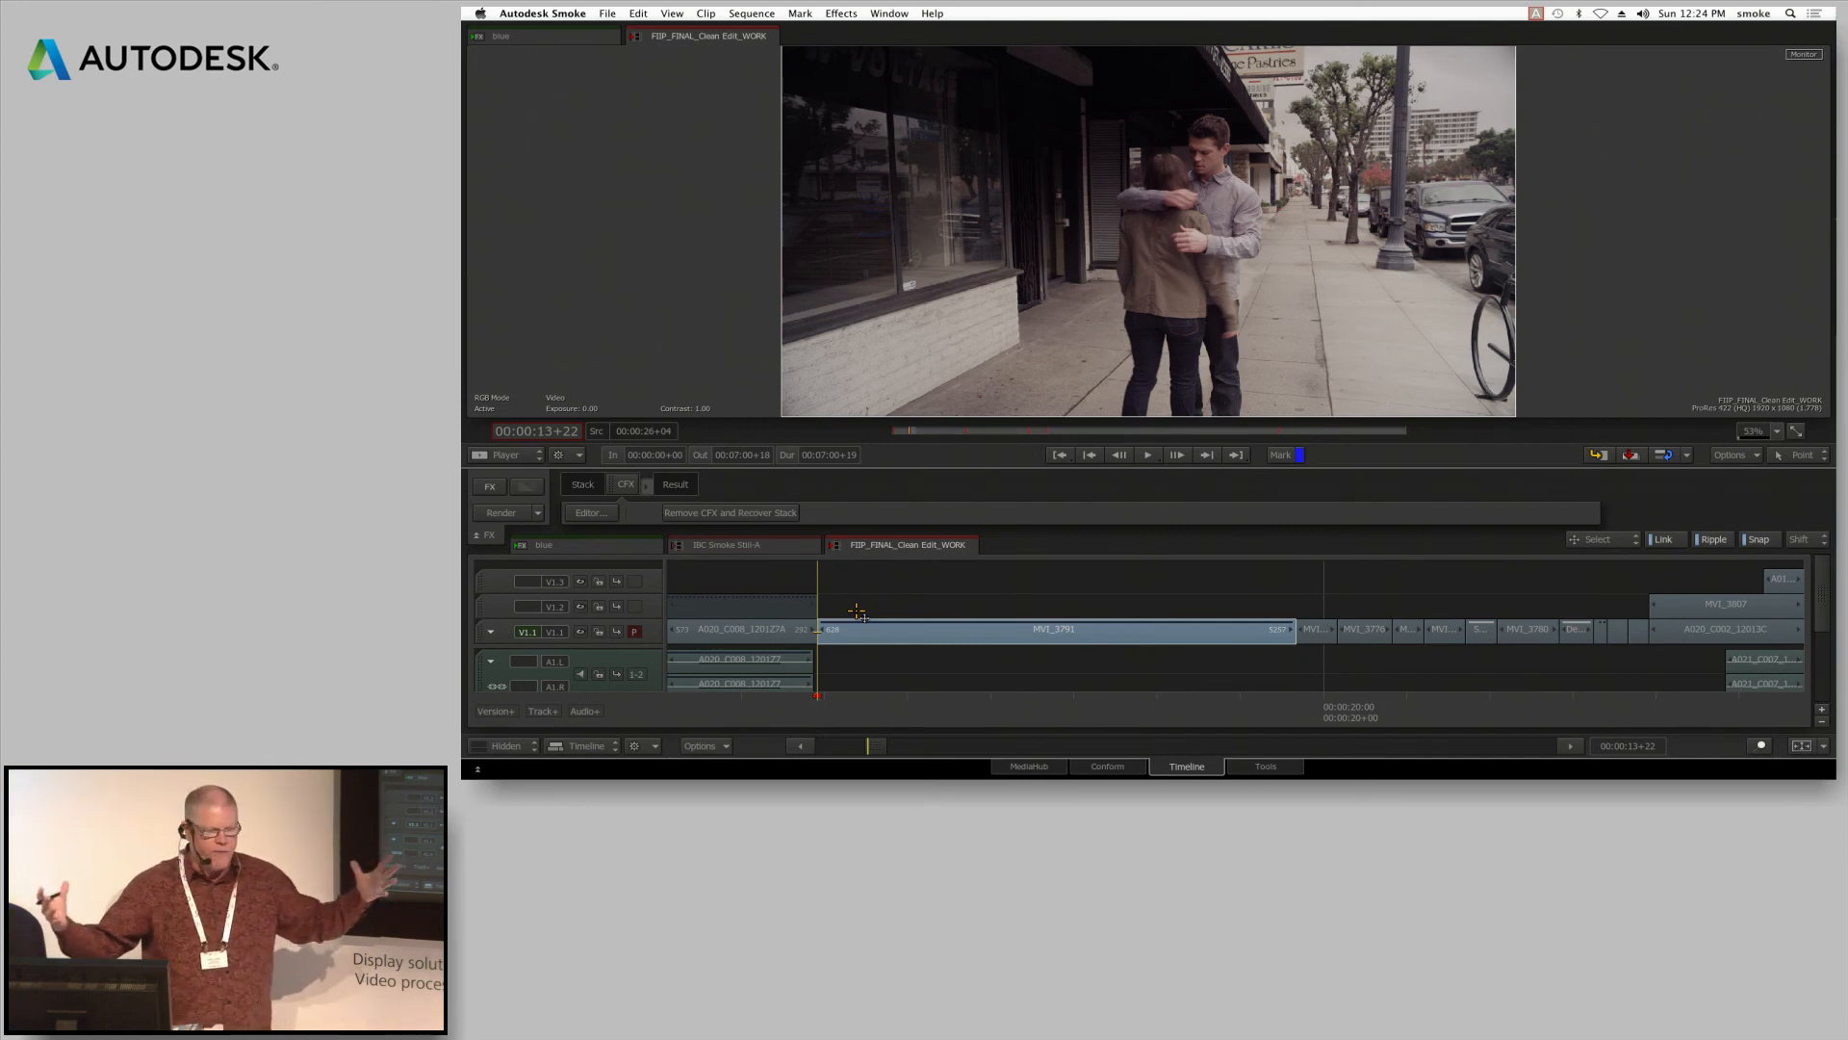
{"action": "left_click", "coordinate": [626, 484]}
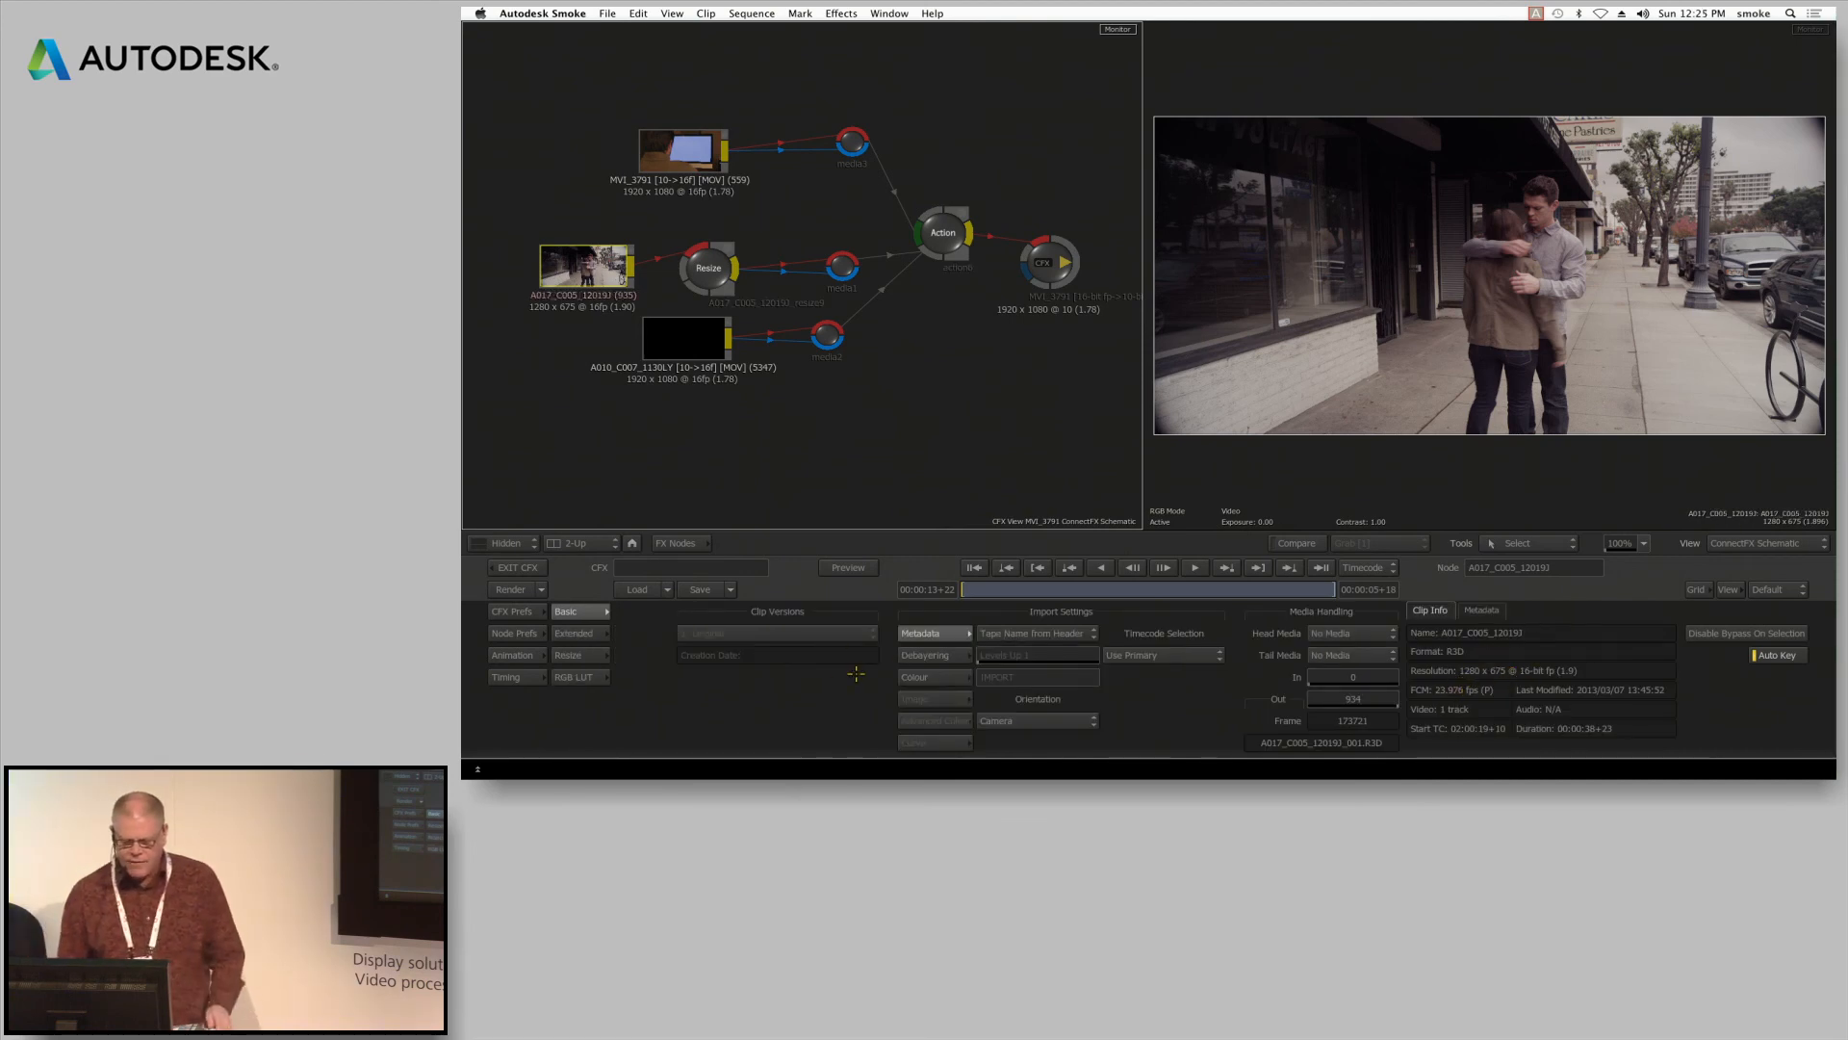
Set the A017_C005 R3D clip's debayer mode to Half Good and delete the Resize node between it and the Action node
{"action": "left_click", "coordinate": [929, 654]}
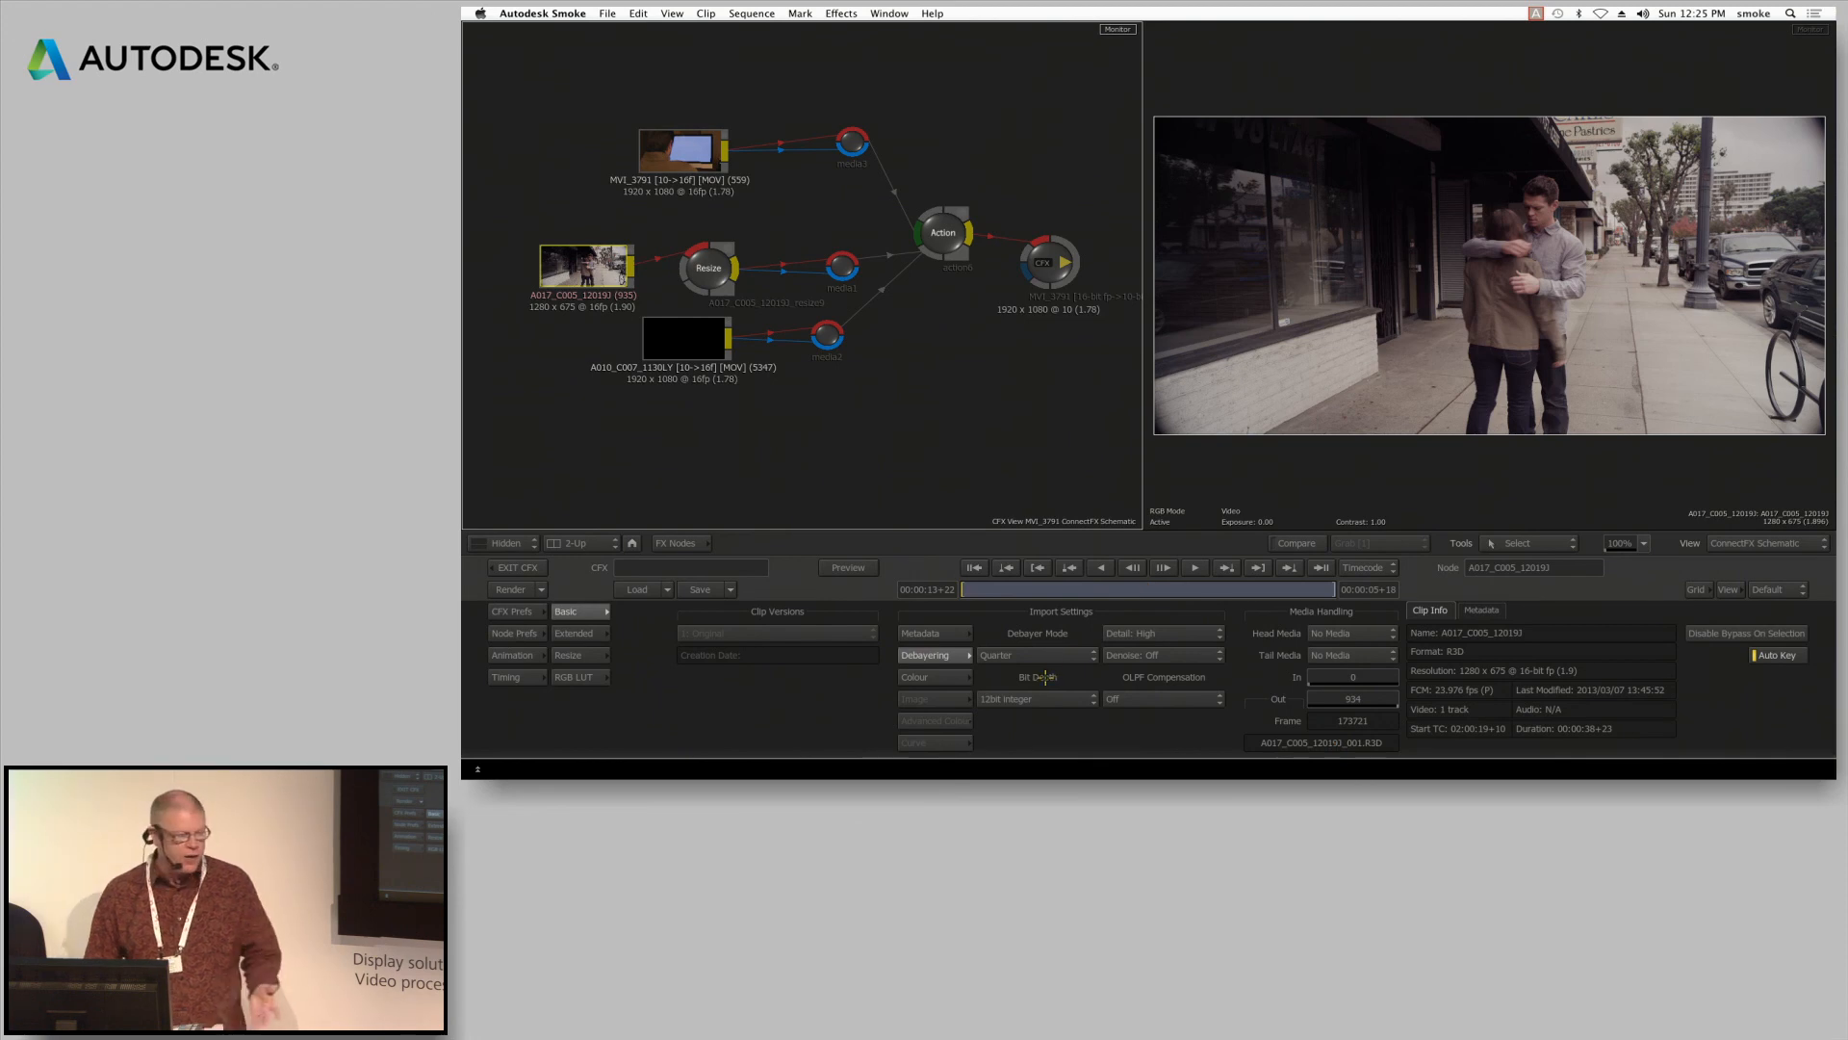
{"action": "left_click", "coordinate": [1040, 661]}
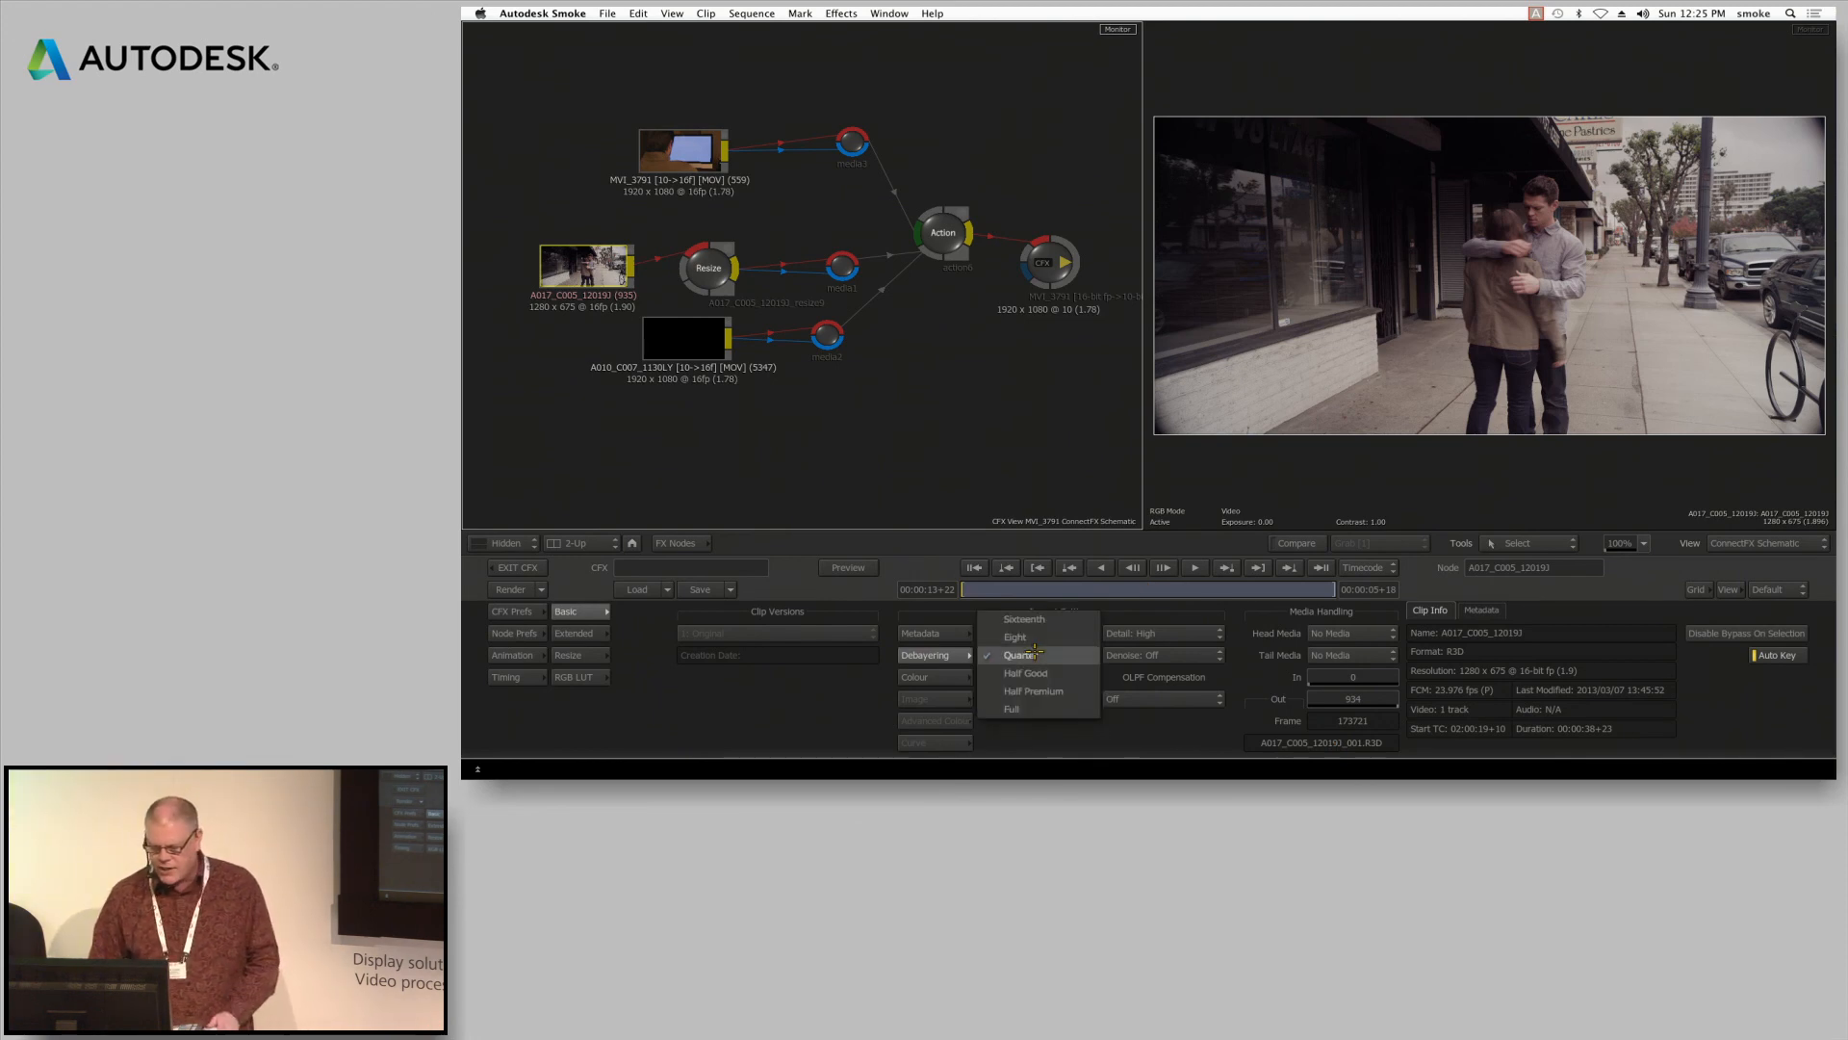
{"action": "left_click", "coordinate": [1091, 731]}
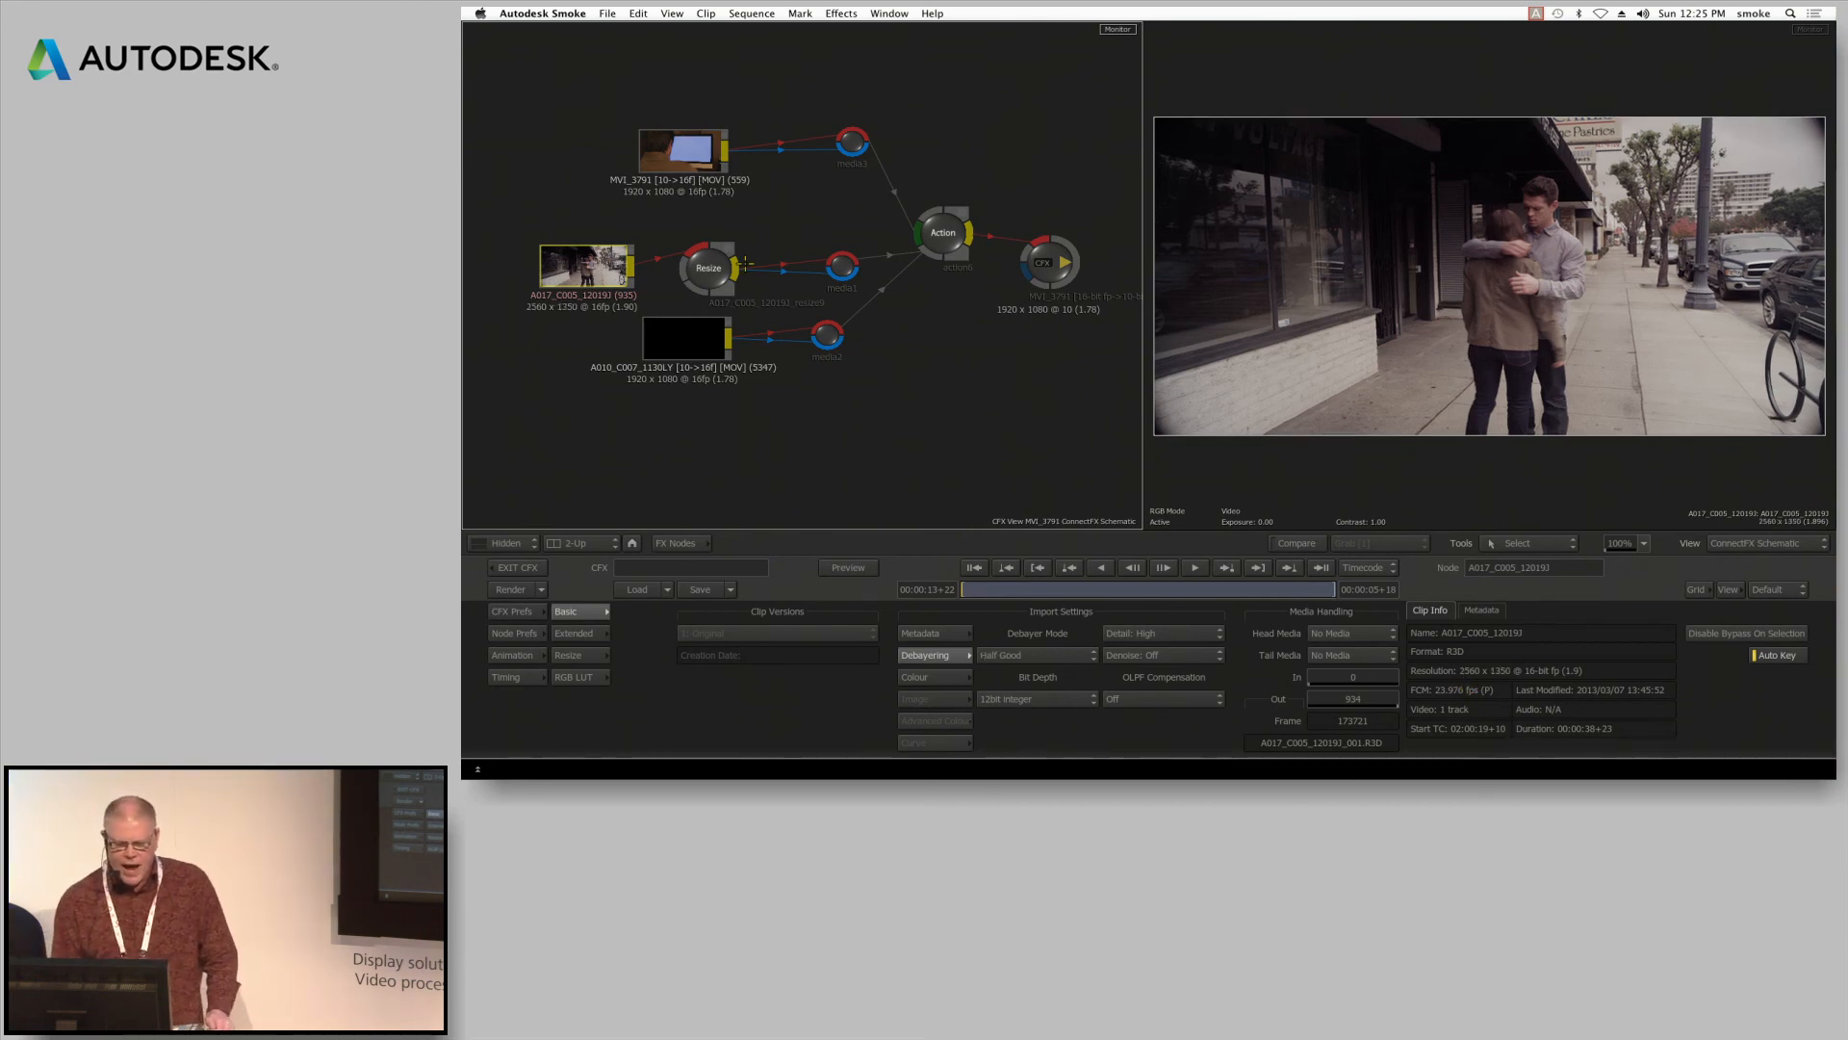
{"action": "key", "text": "Delete"}
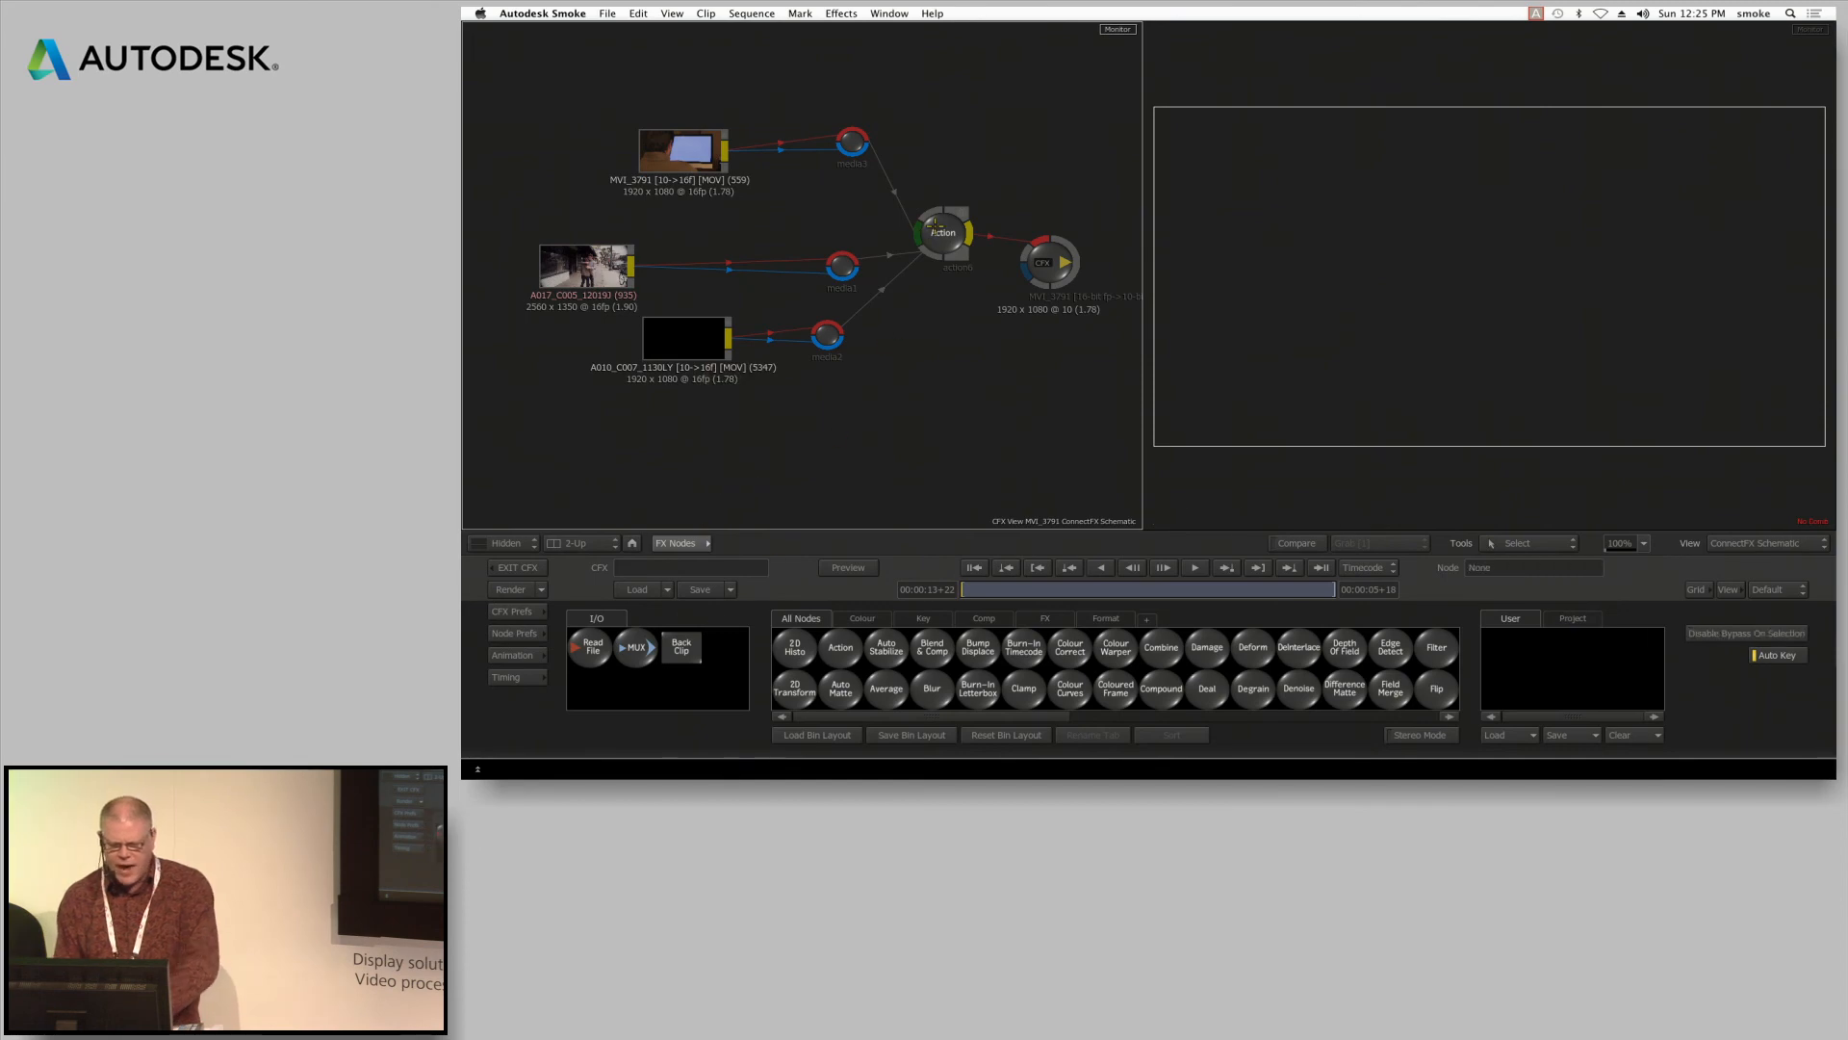
Open the Action node's schematic and set axis1's scale to 227, X position to -235 and Y position to -499 at the first frame
{"action": "left_click", "coordinate": [934, 225]}
{"action": "key", "text": "Escape"}
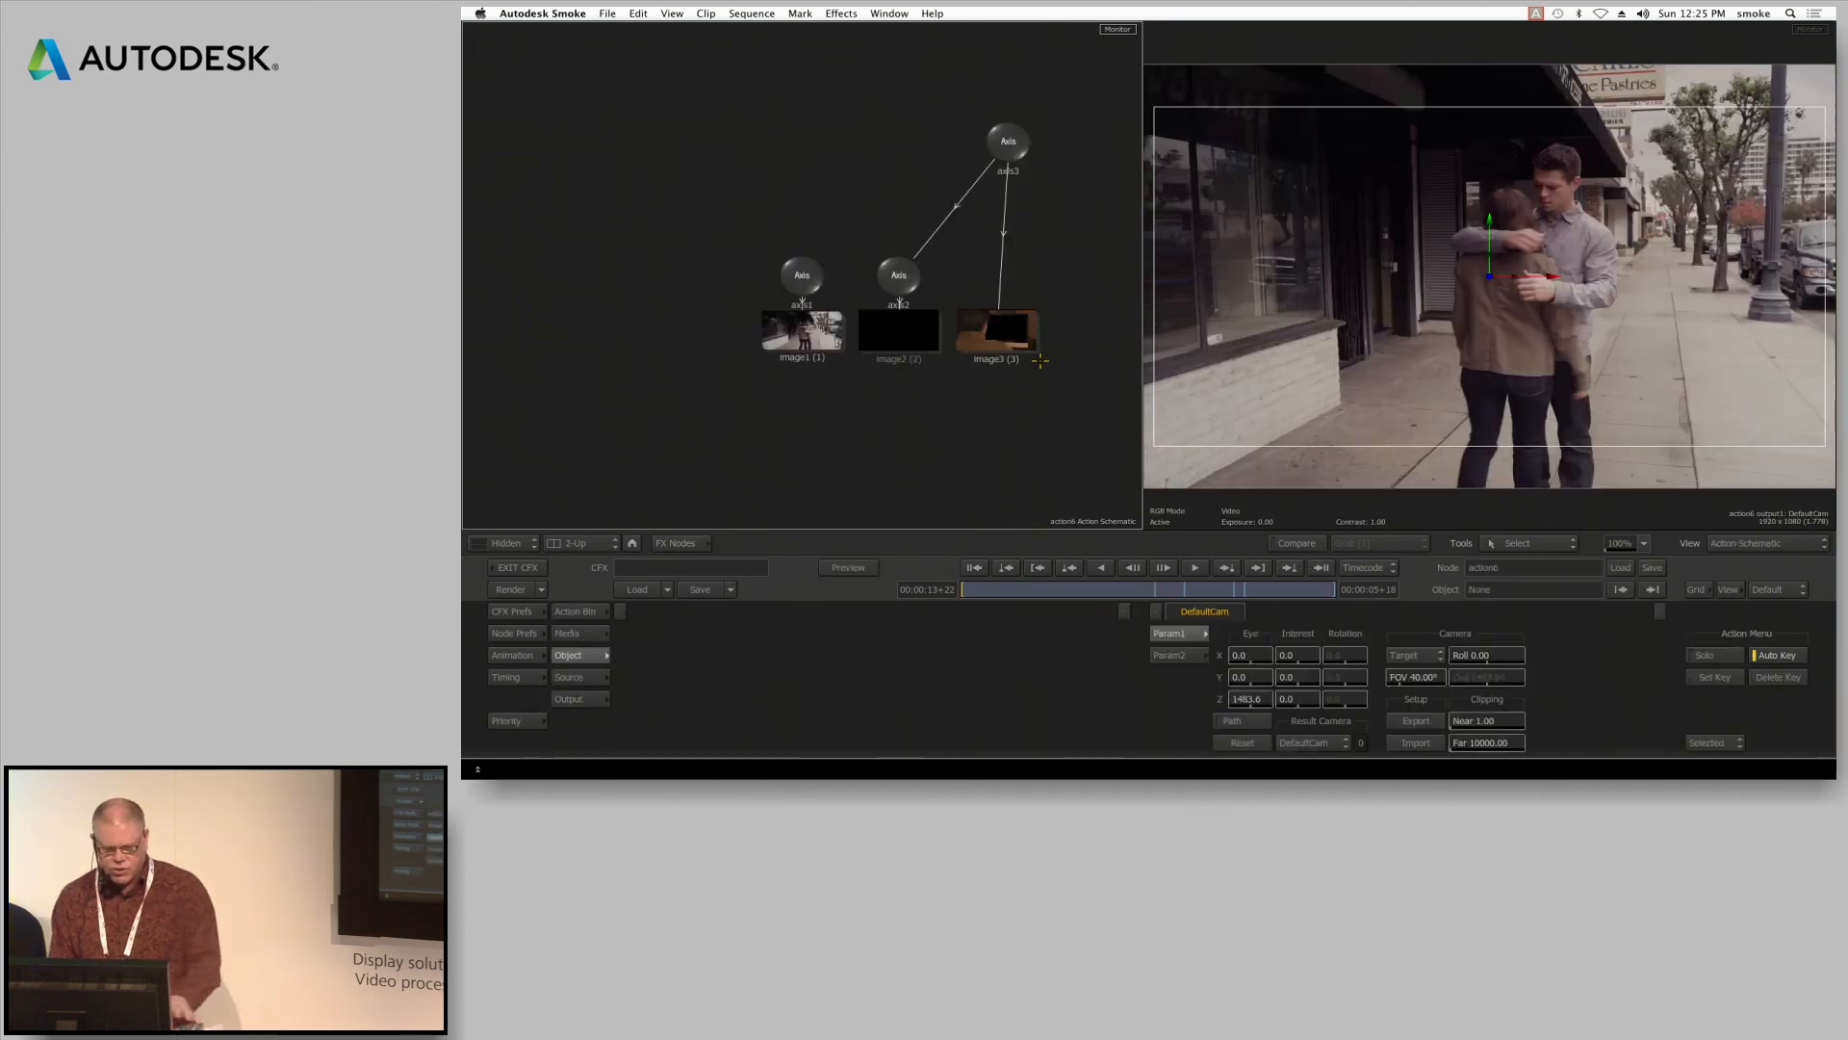
{"action": "left_click", "coordinate": [798, 274]}
{"action": "left_click_drag", "start_coordinate": [746, 695], "coordinate": [468, 691]}
{"action": "left_click_drag", "start_coordinate": [658, 656], "coordinate": [517, 685]}
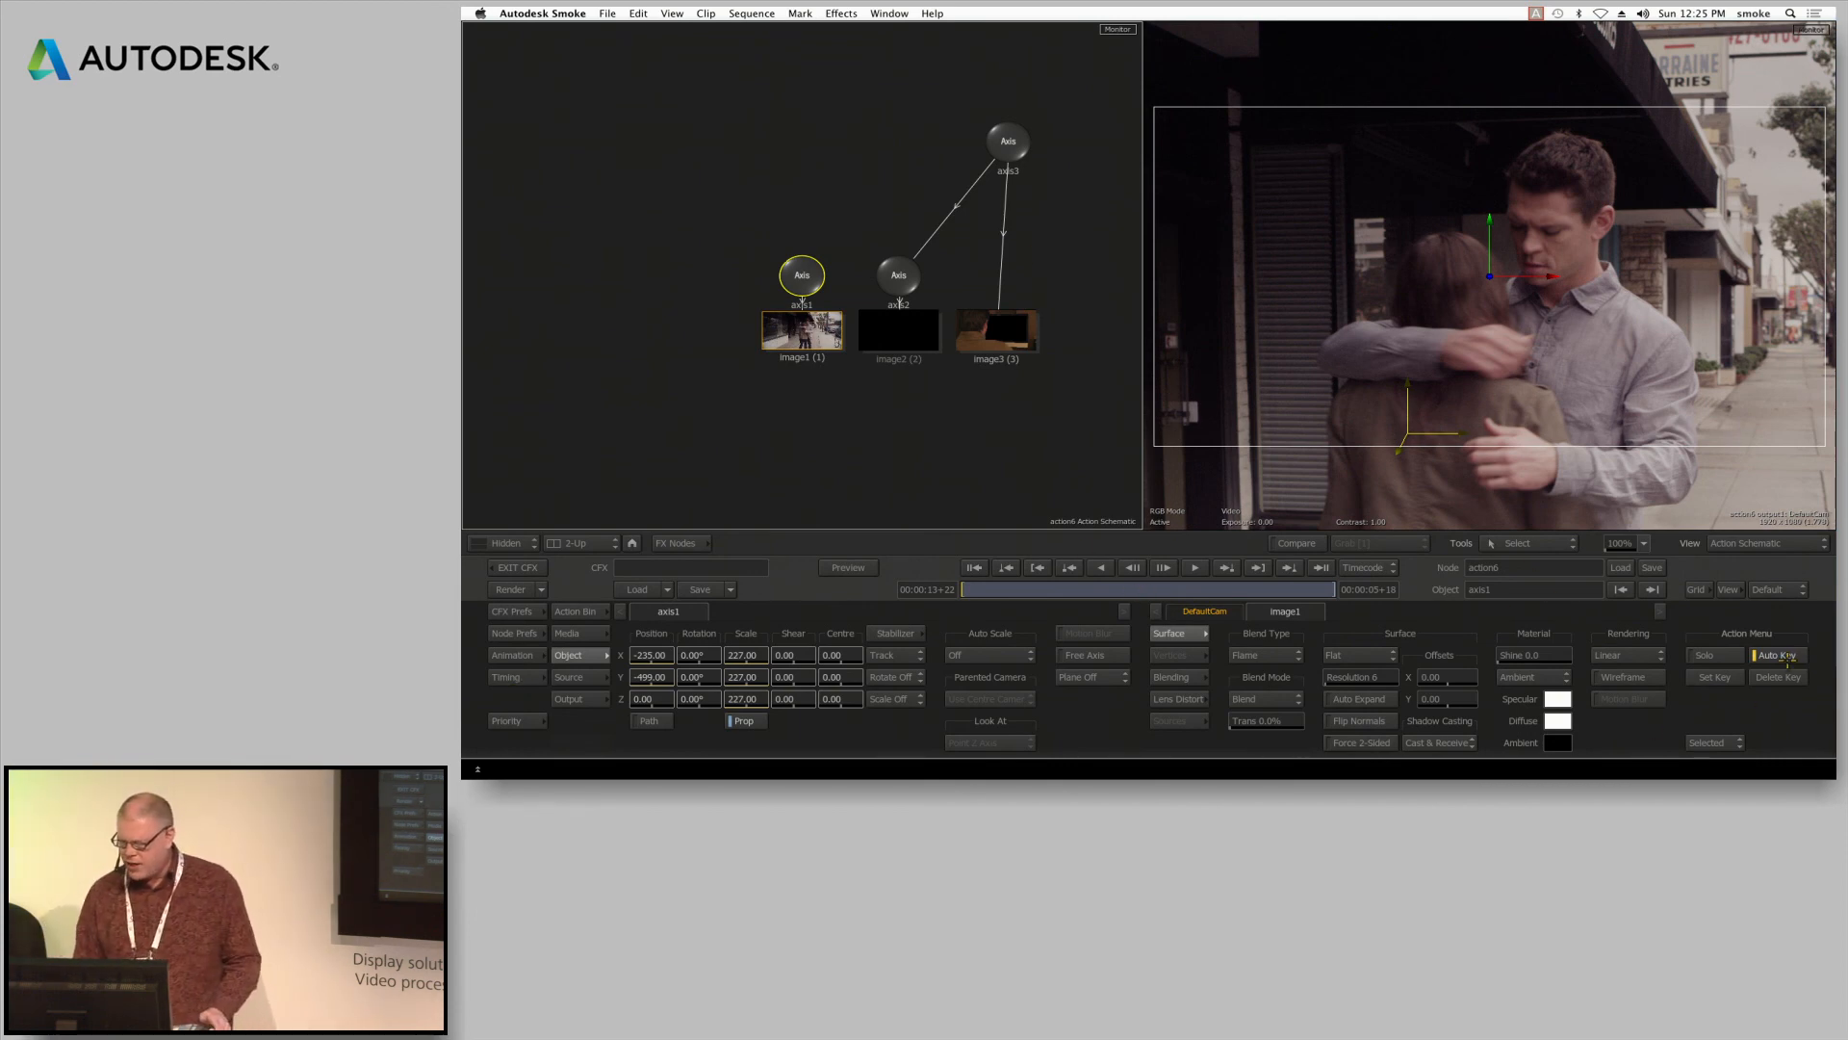
At 00:00:16+14, set axis1's scale to 100 and its X and Y positions to 0, and exit ConnectFX to the timeline
{"action": "left_click", "coordinate": [1136, 590]}
{"action": "left_click", "coordinate": [741, 654]}
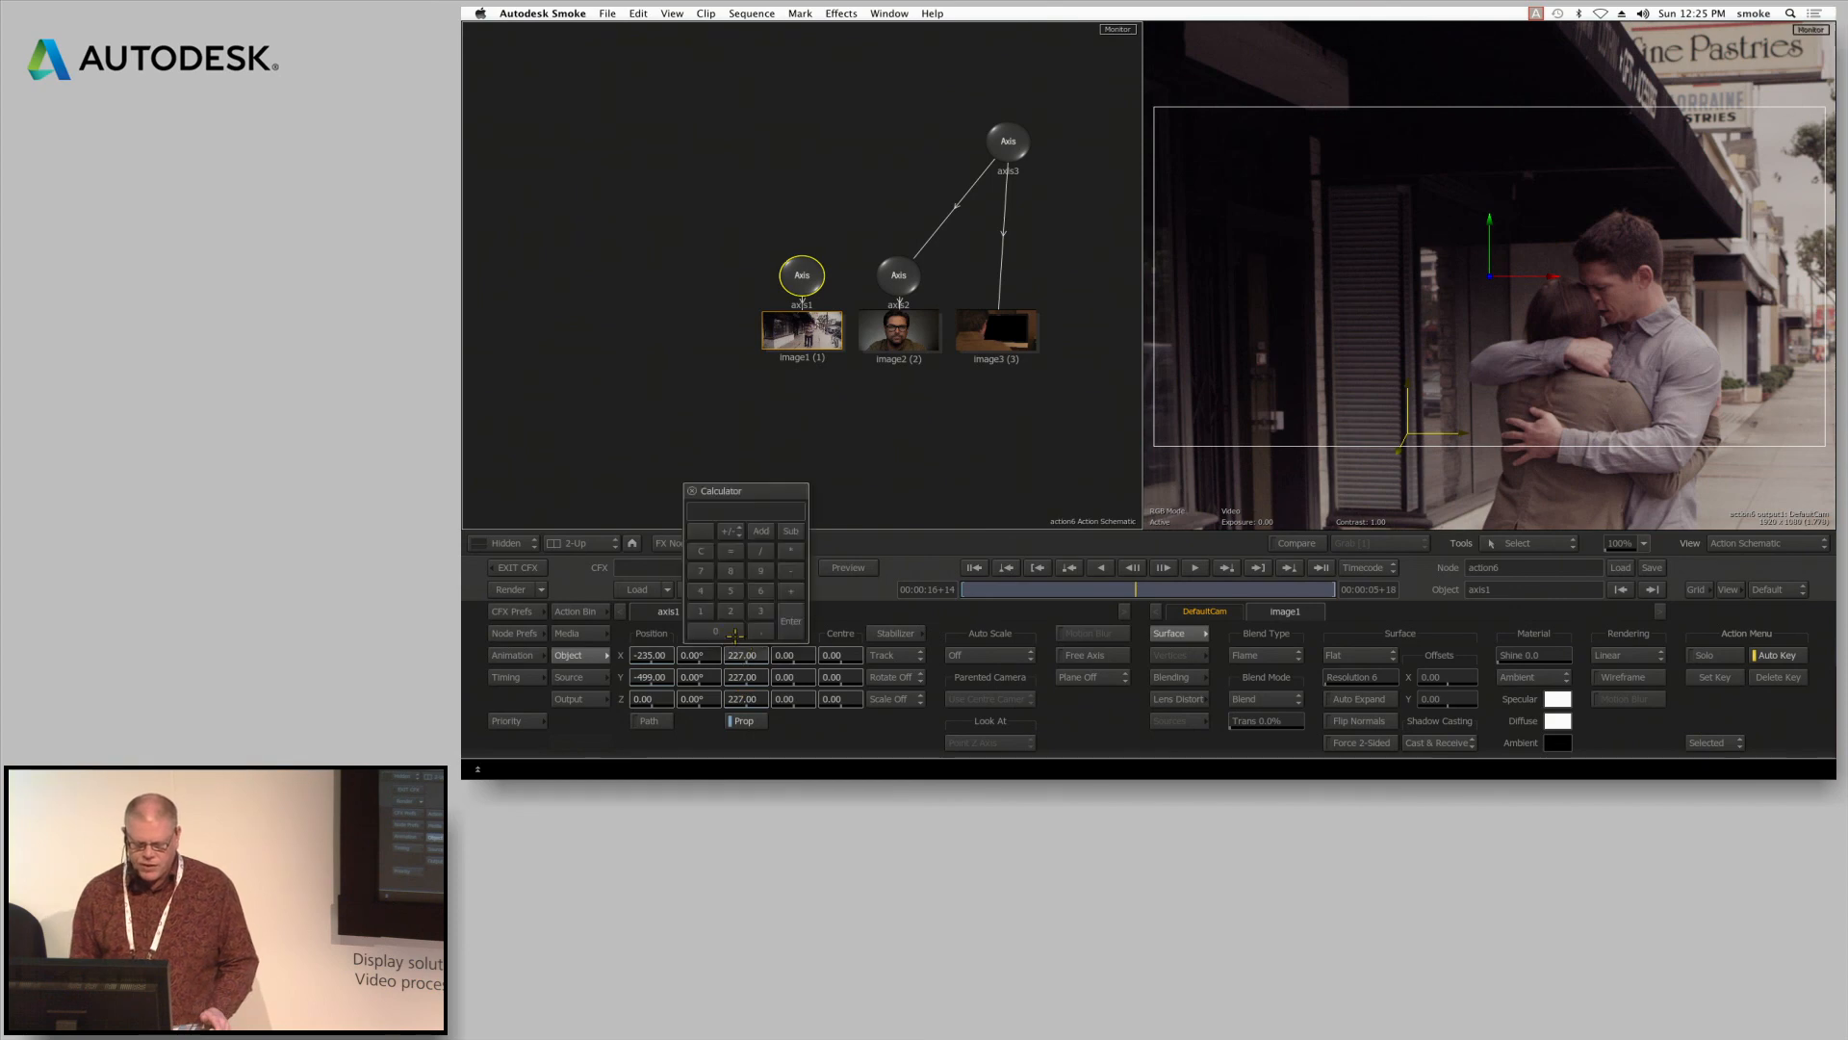
{"action": "left_click", "coordinate": [710, 631]}
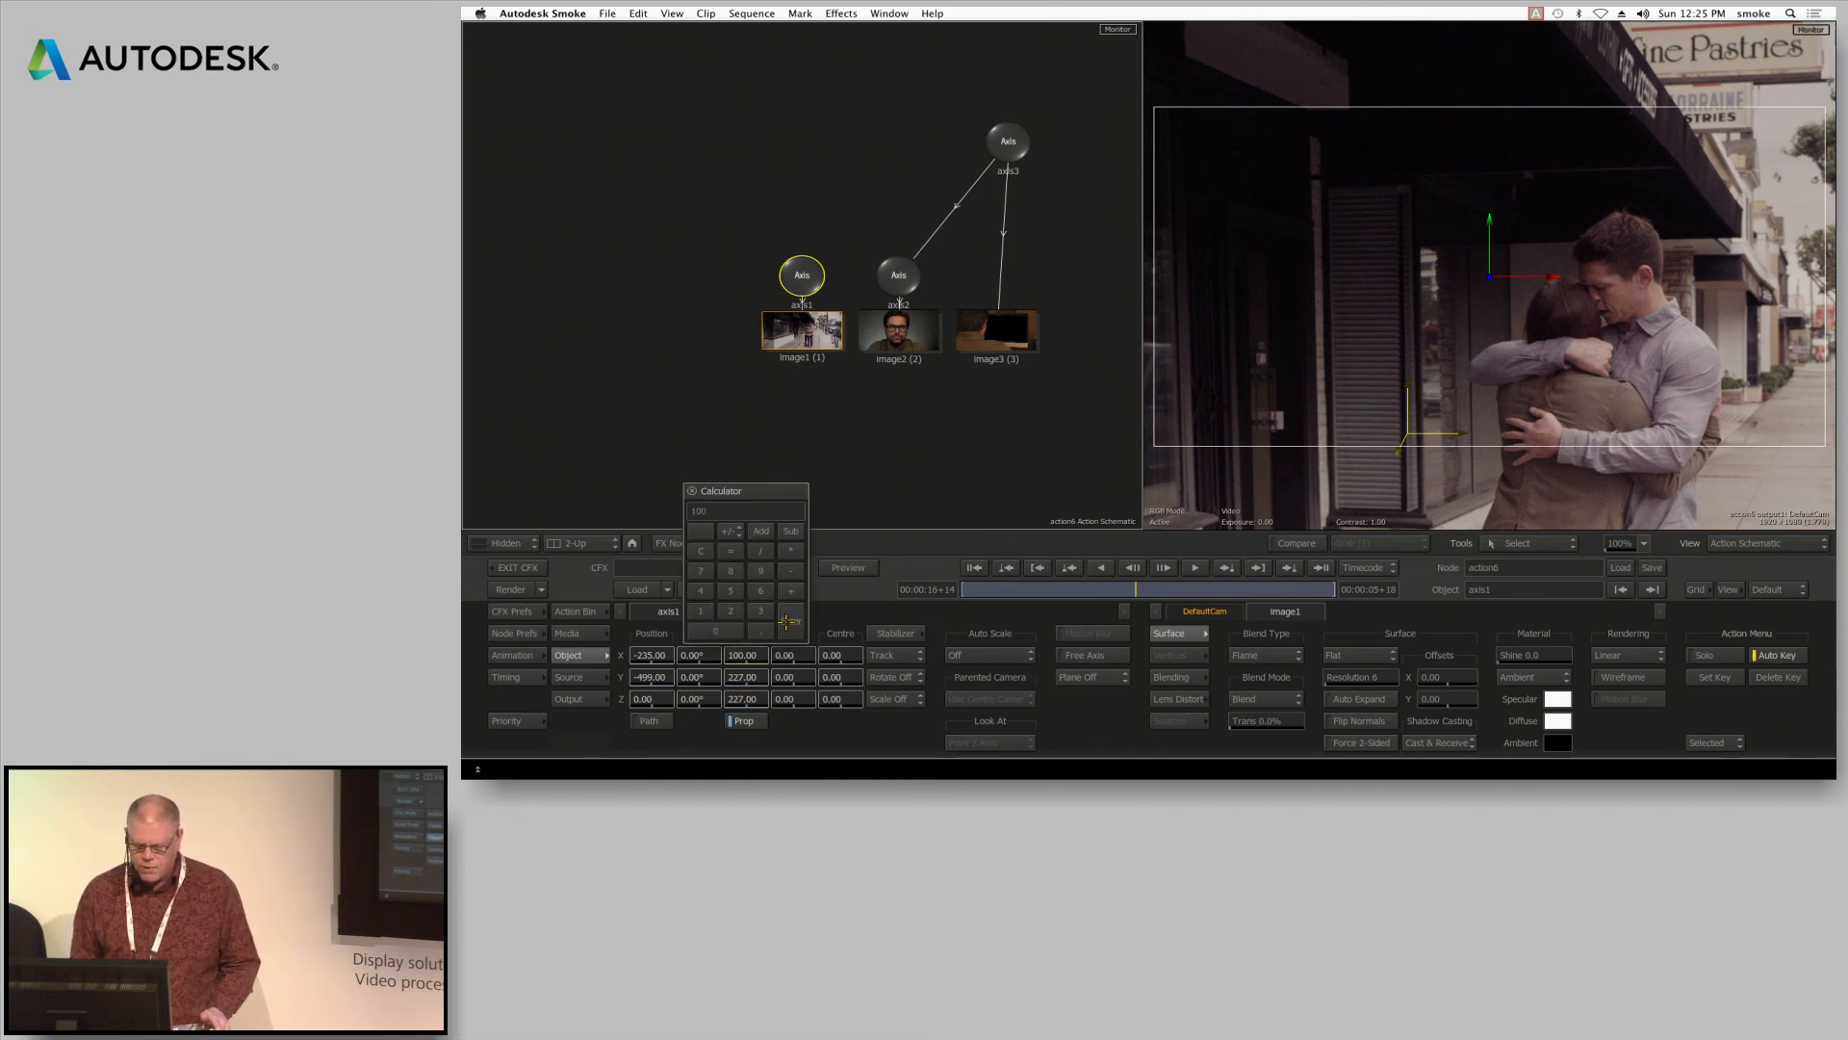
{"action": "left_click", "coordinate": [787, 621]}
{"action": "left_click", "coordinate": [650, 657]}
{"action": "left_click", "coordinate": [694, 621]}
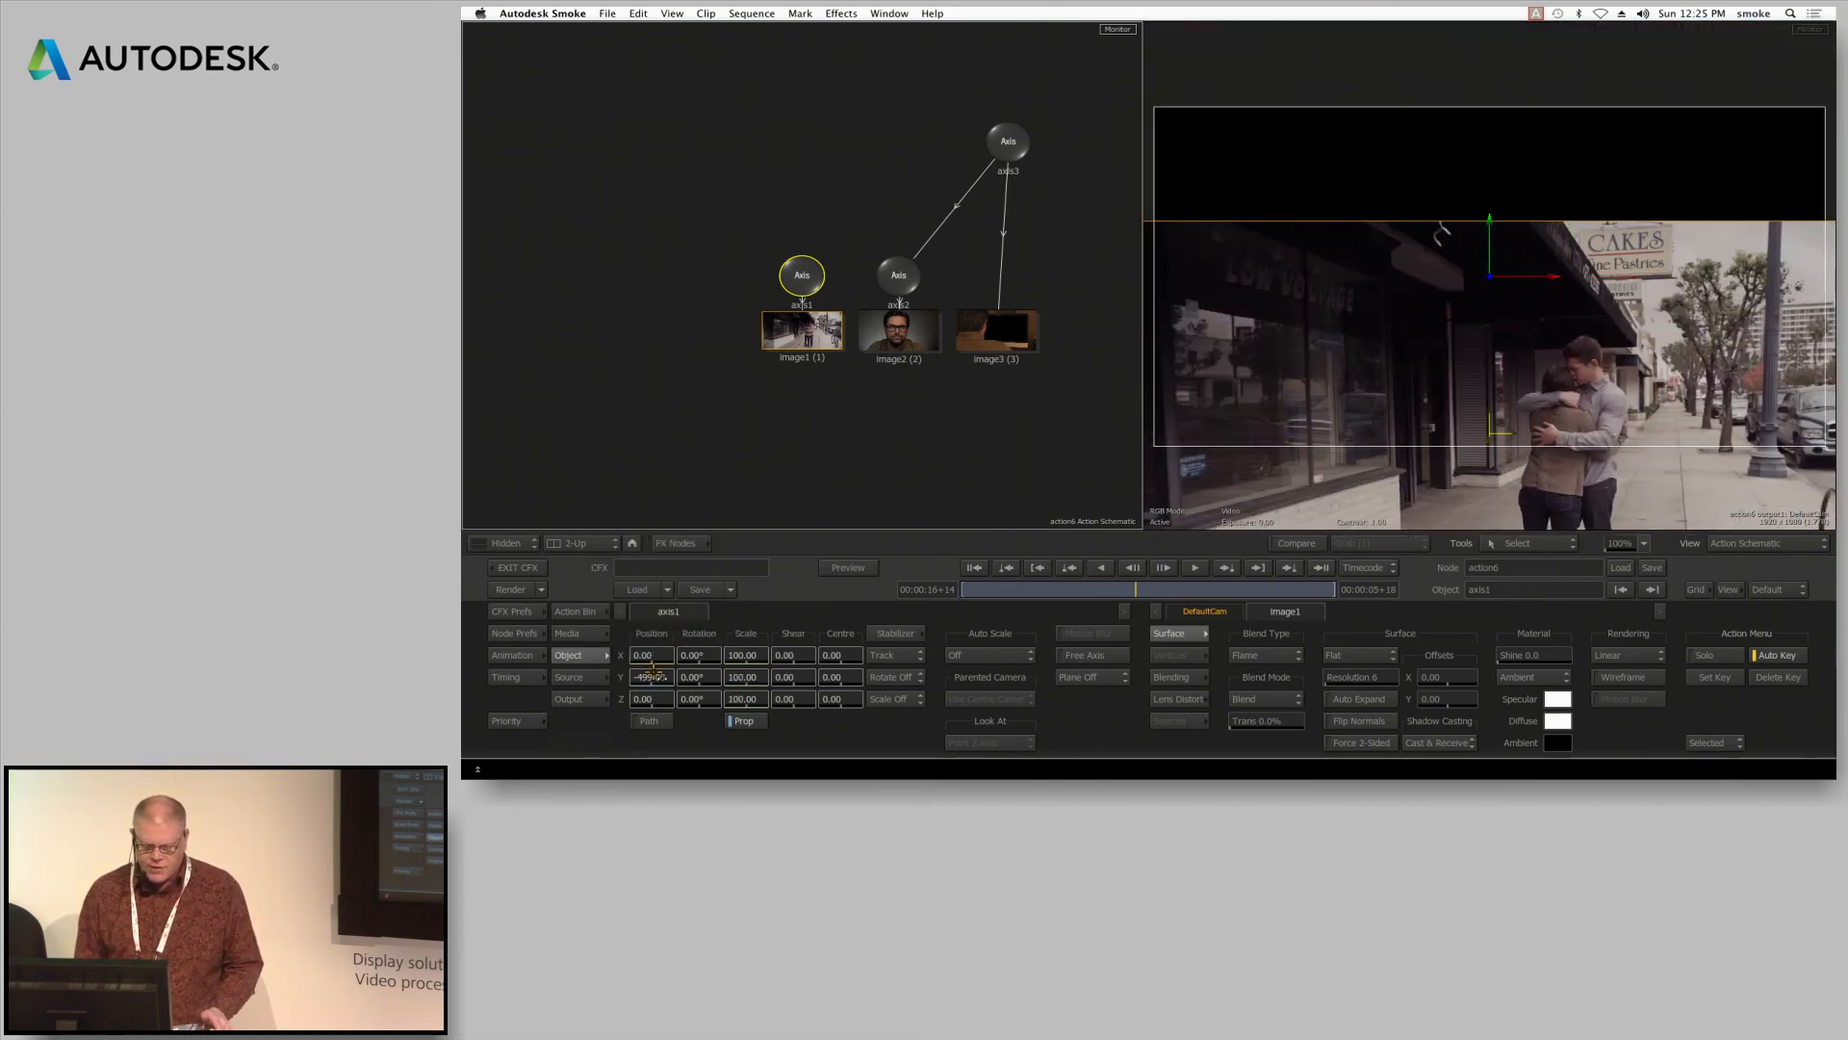
{"action": "left_click", "coordinate": [651, 676]}
{"action": "left_click", "coordinate": [787, 611]}
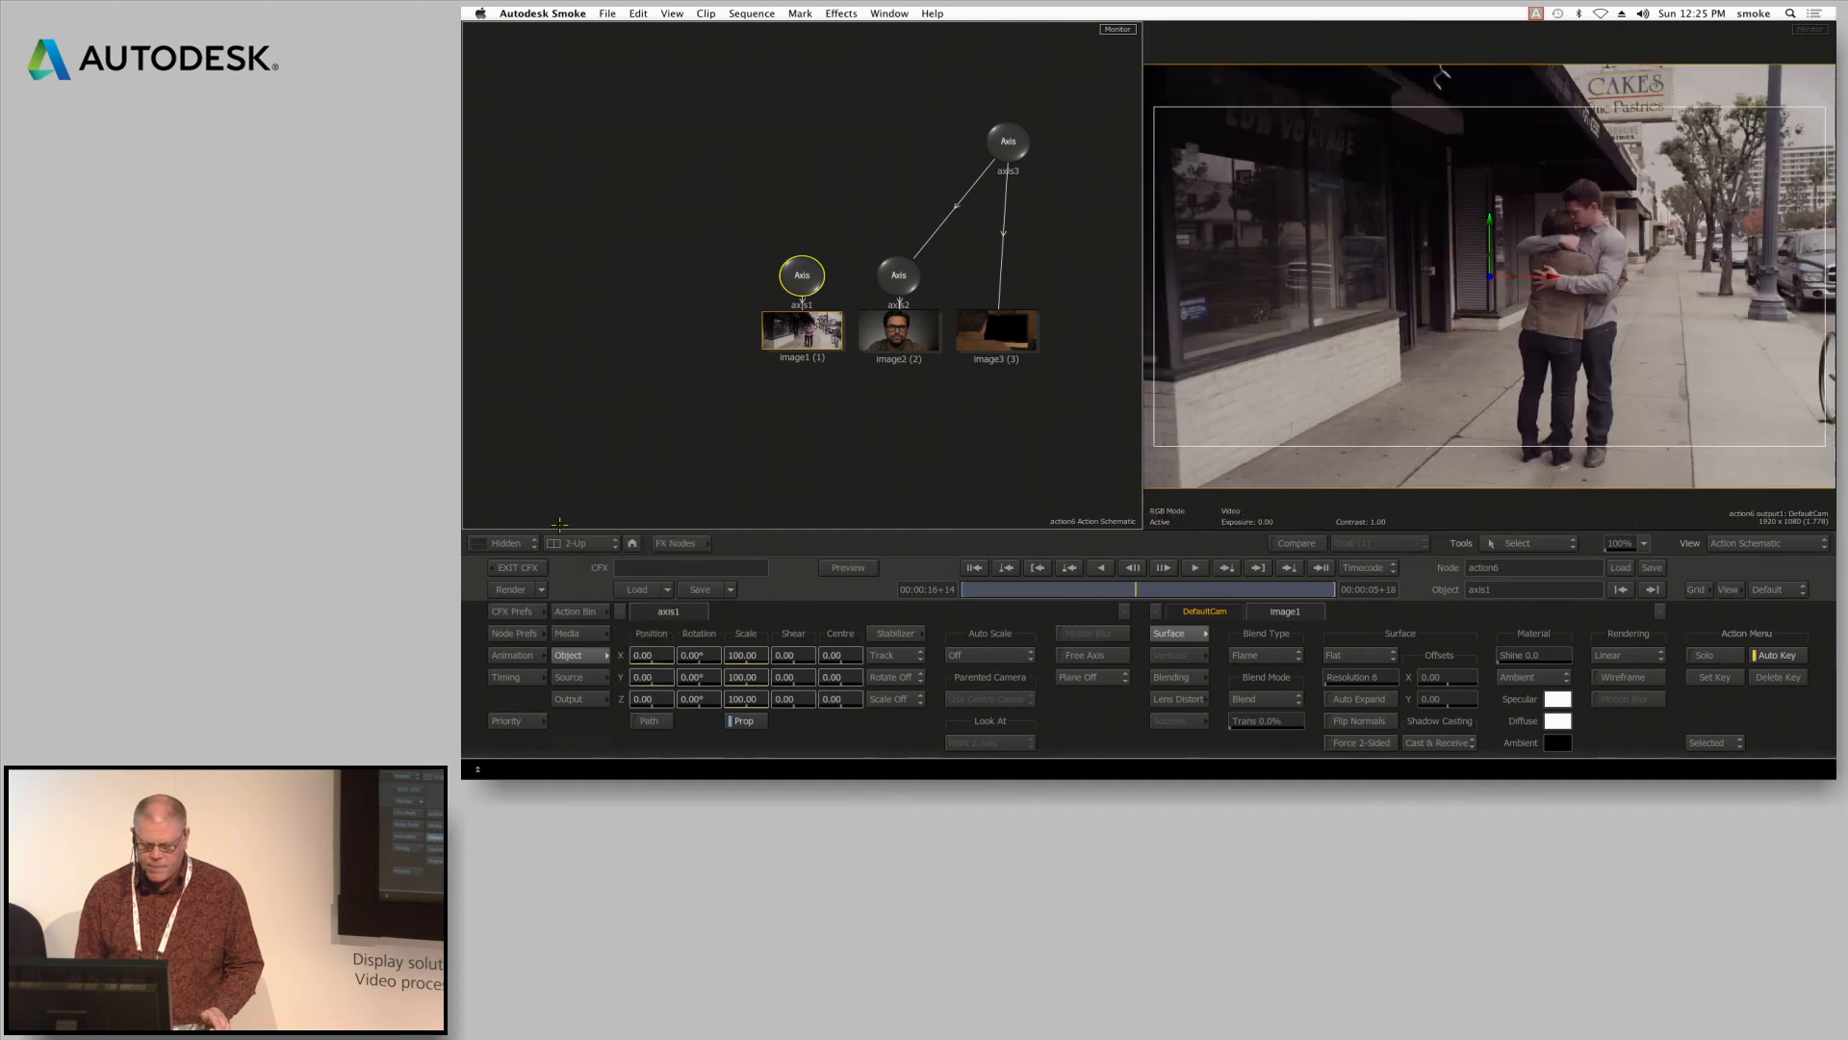
{"action": "left_click", "coordinate": [520, 567]}
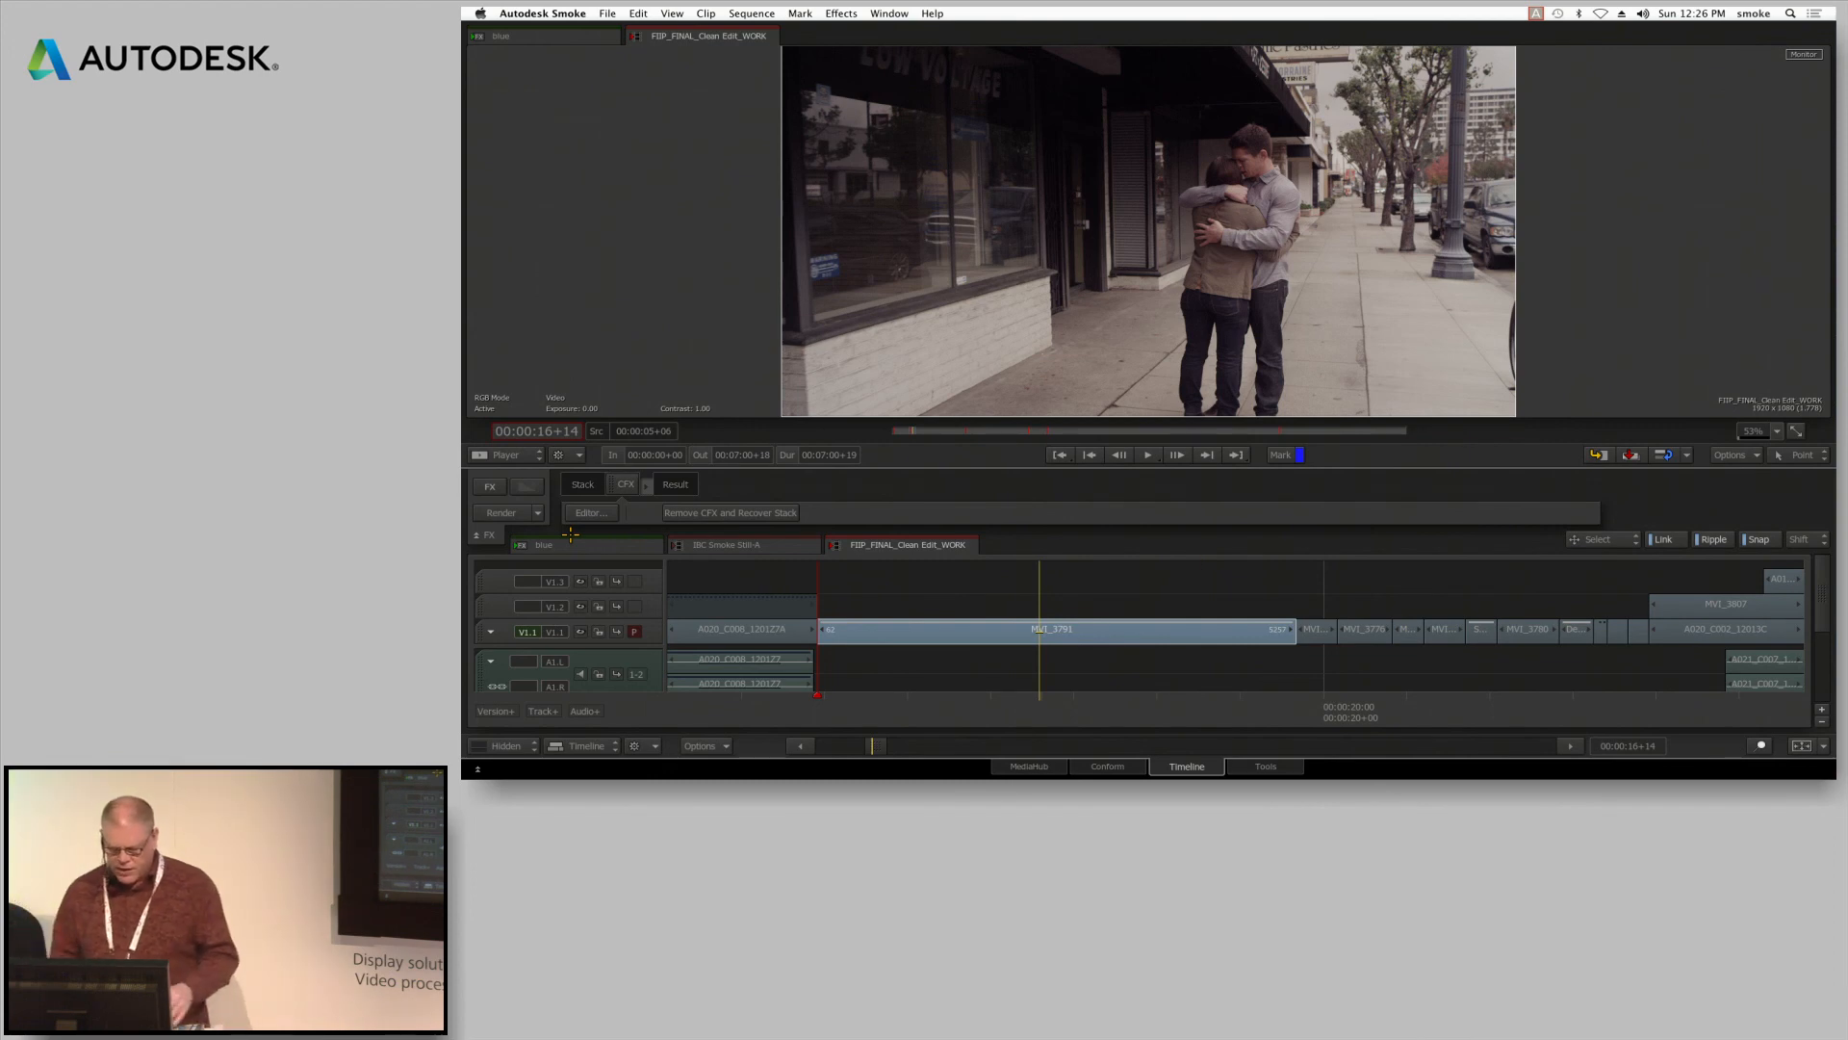
Open the IBC Smoke Still-A sequence, enlarge the player to full screen, and advance past the product page slide to the Smoke 2013 Training slide
{"action": "left_click", "coordinate": [775, 546]}
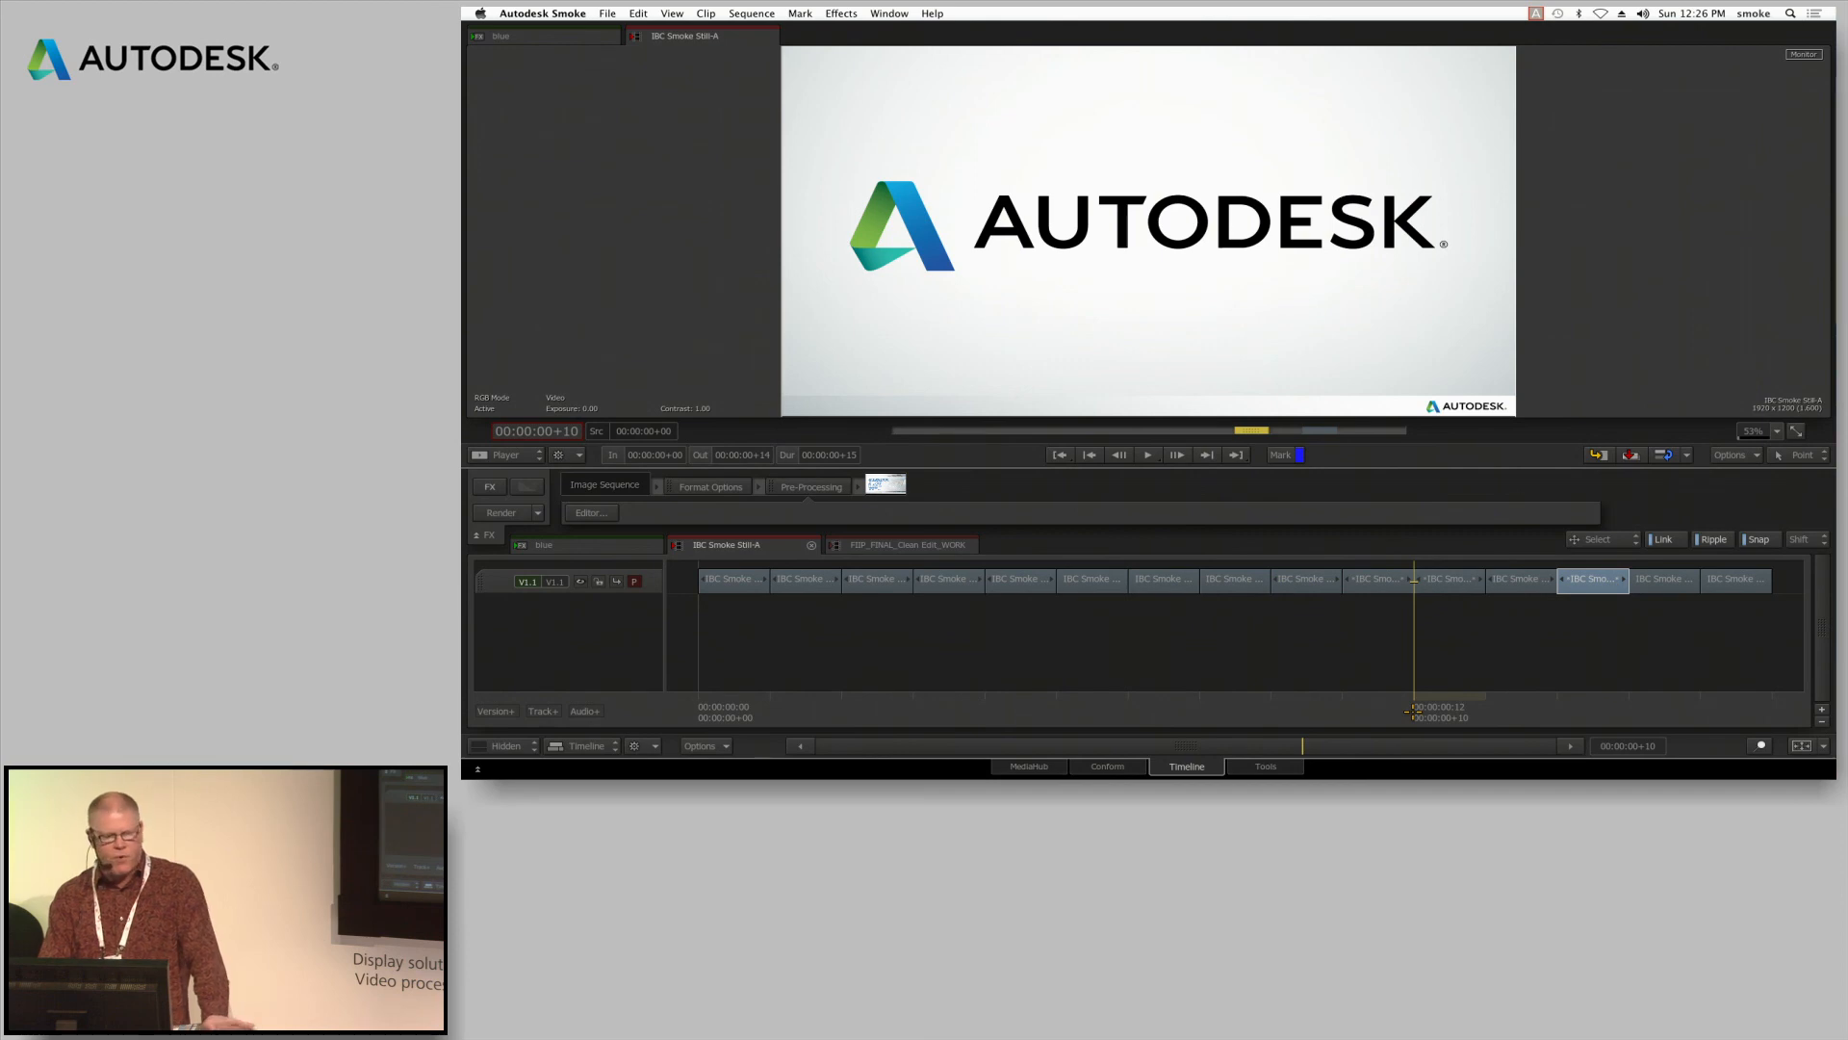
{"action": "key", "text": "Right"}
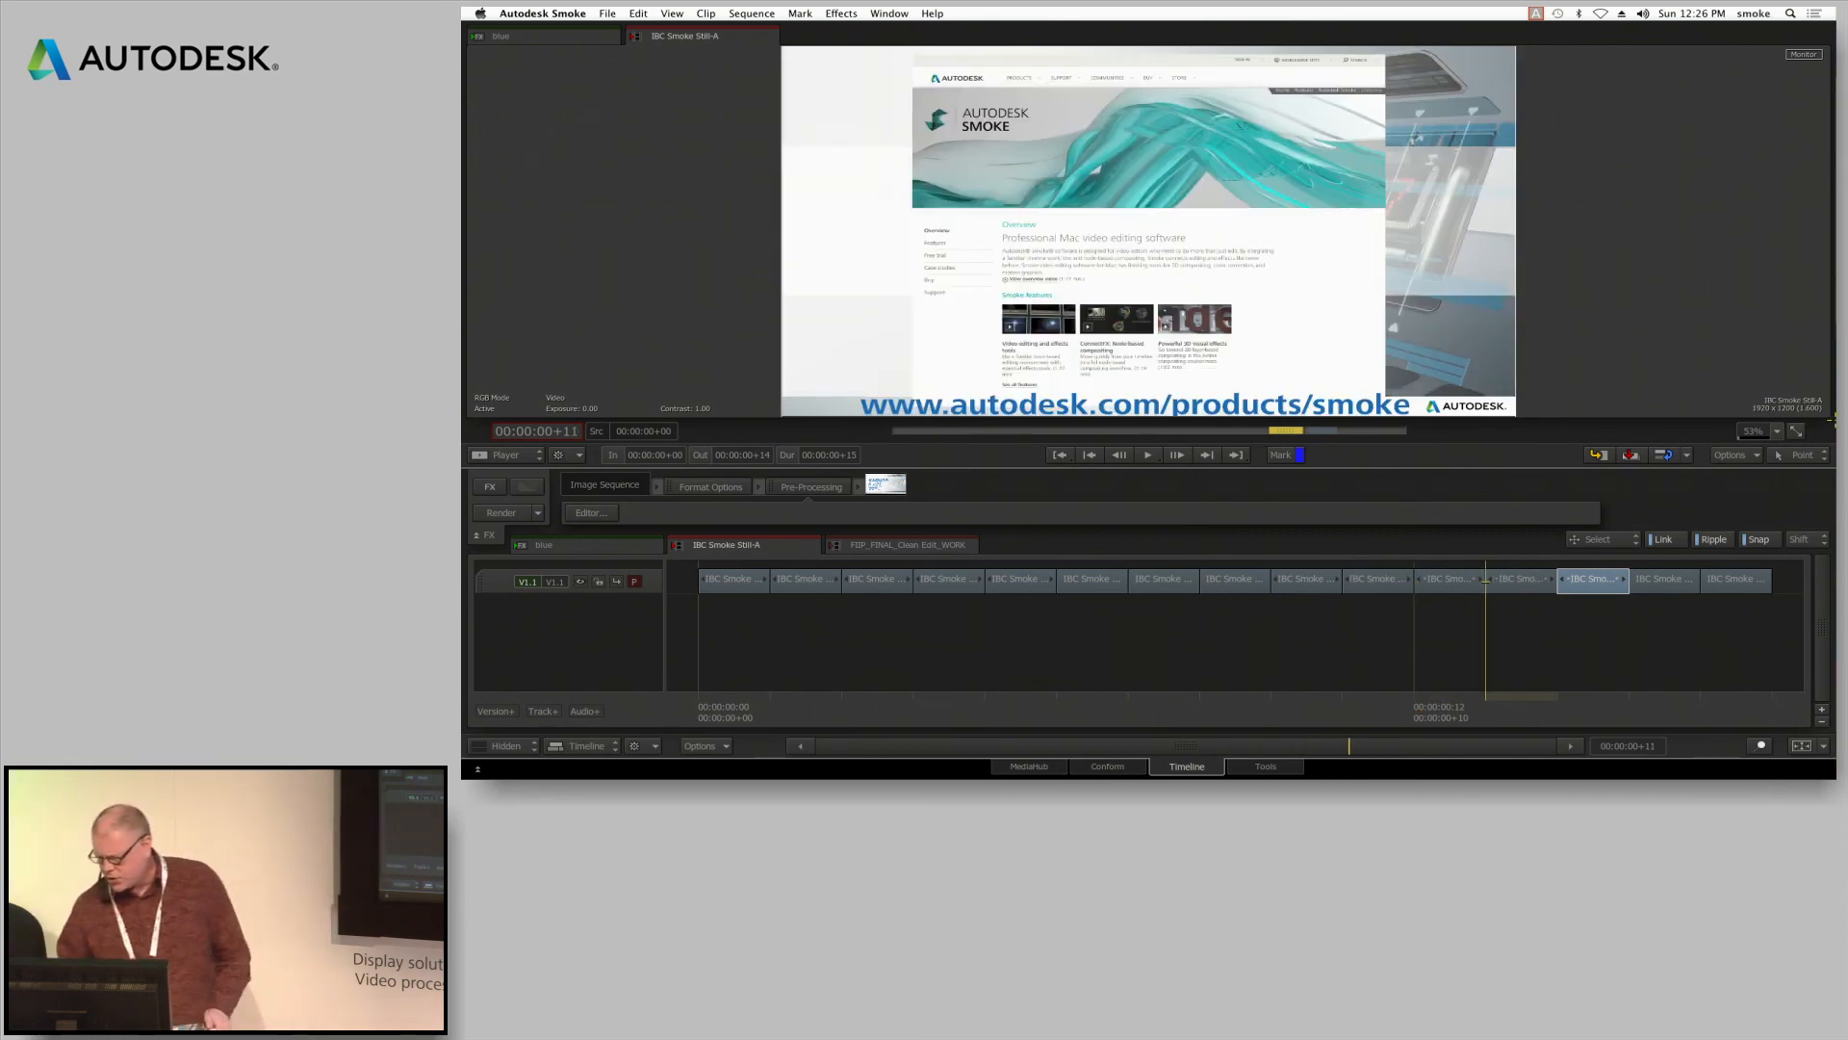
{"action": "left_click", "coordinate": [1796, 430]}
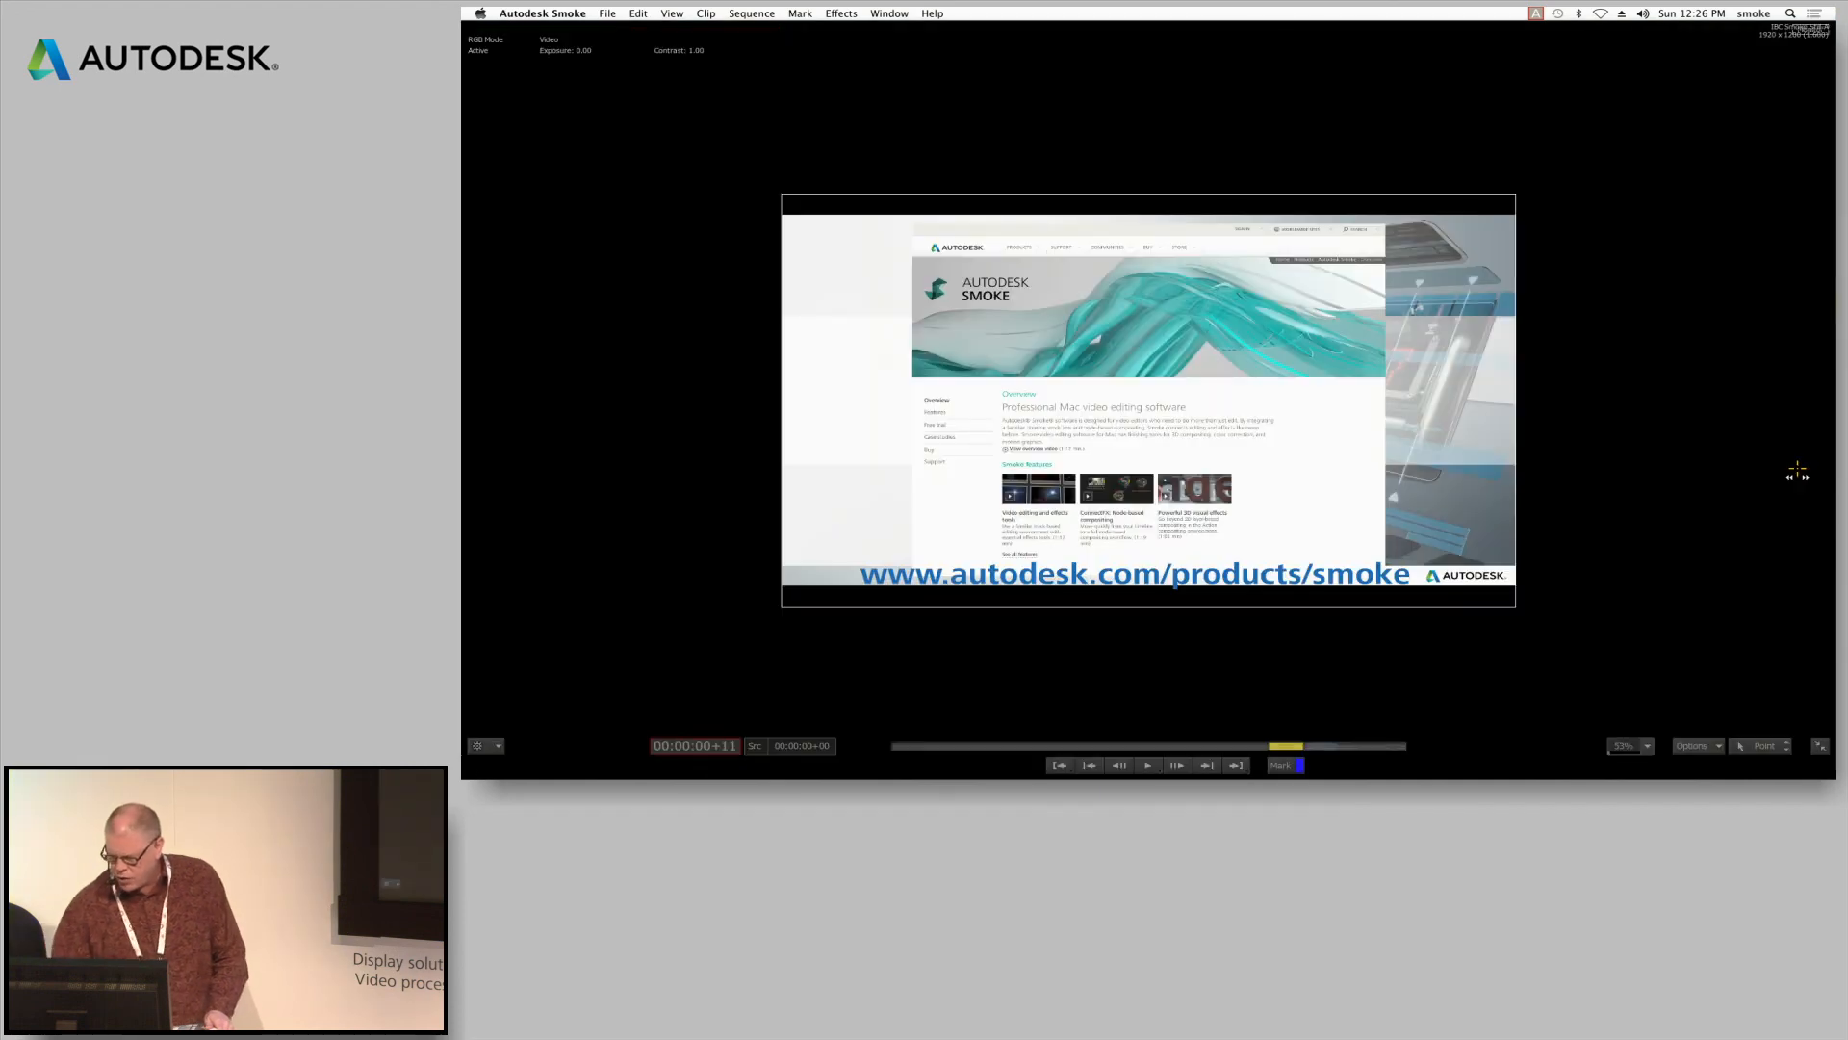
{"action": "left_click", "coordinate": [1641, 745]}
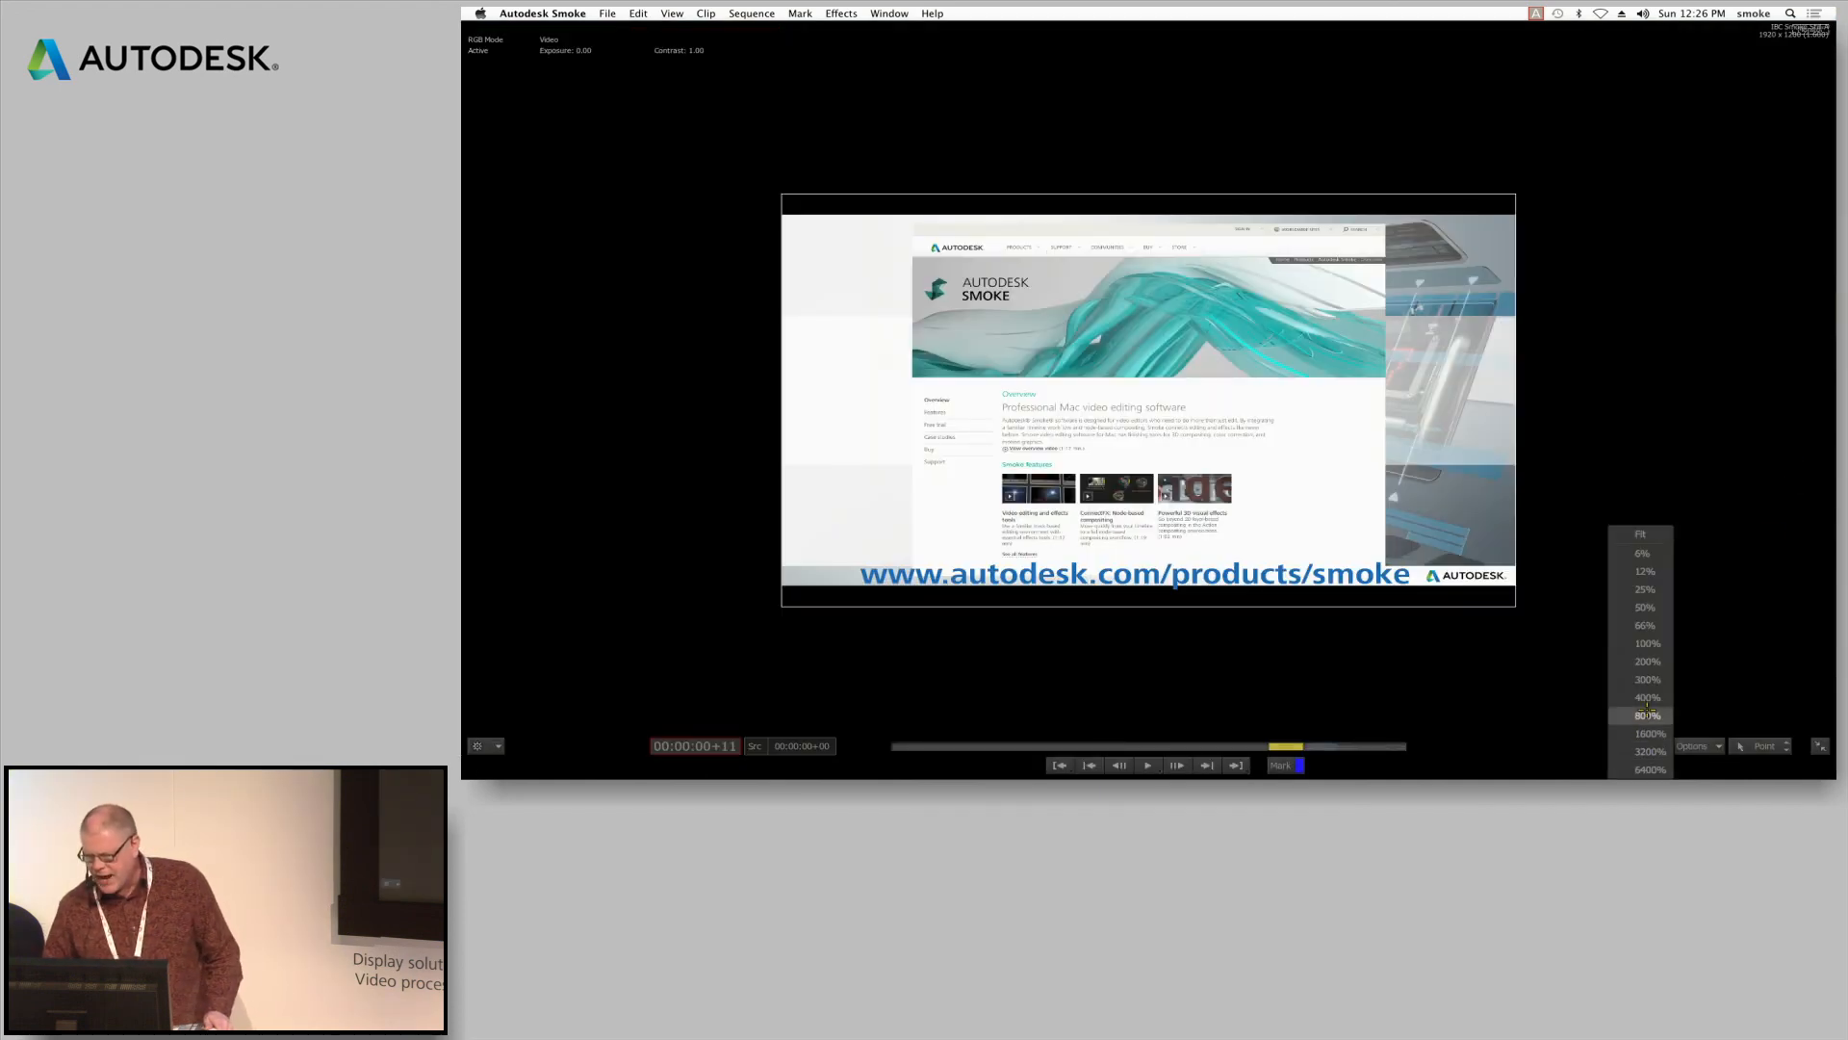
{"action": "left_click", "coordinate": [1651, 519]}
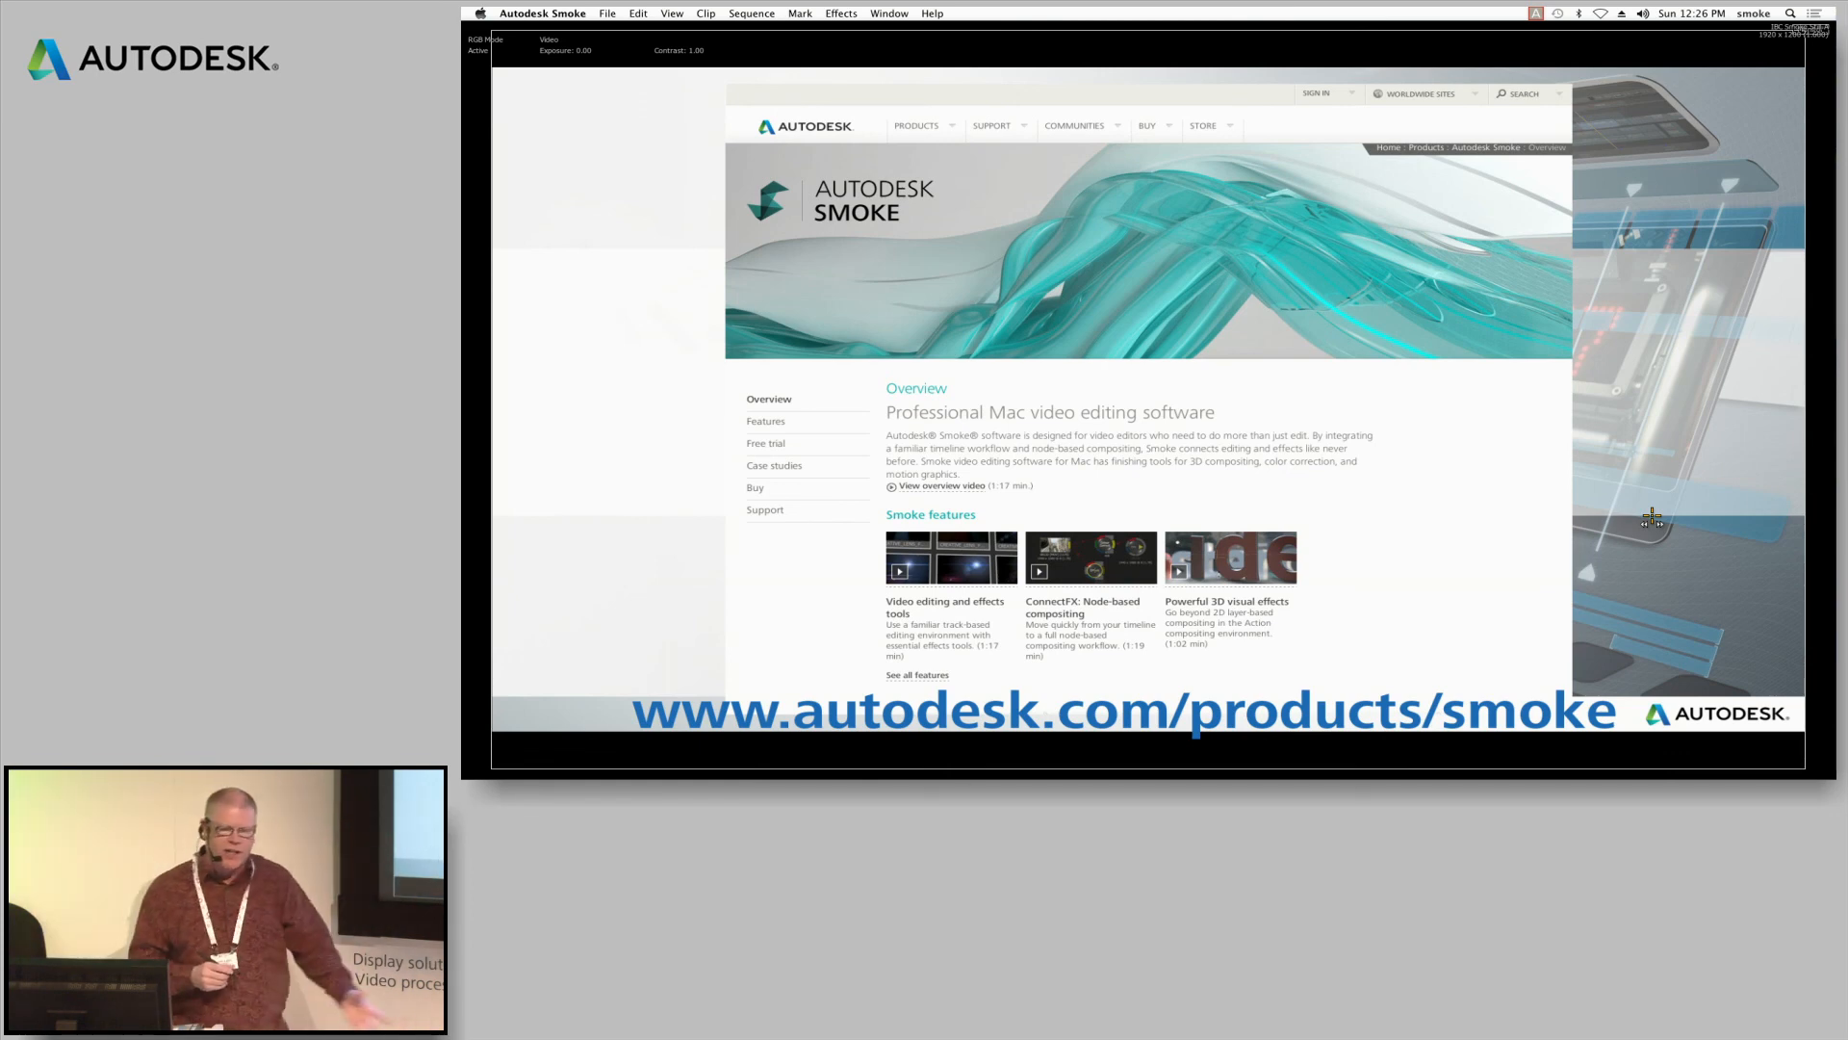
{"action": "key", "text": "Right"}
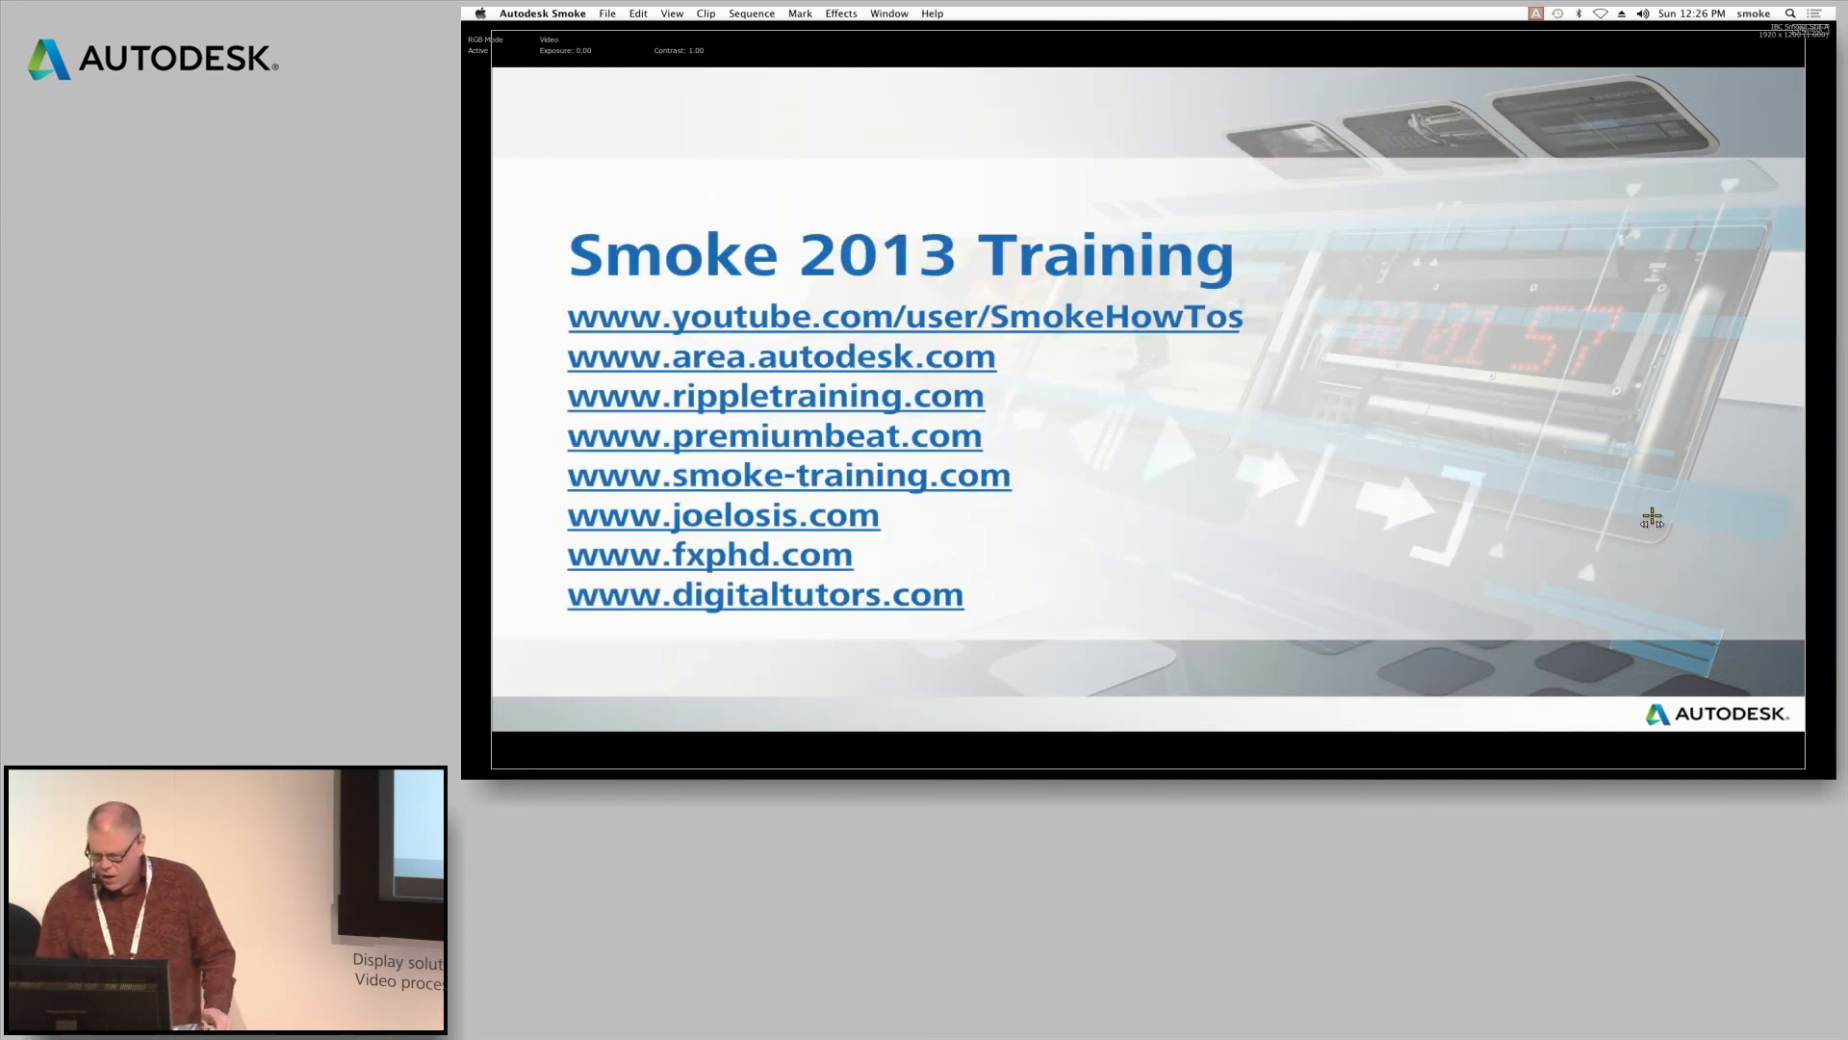